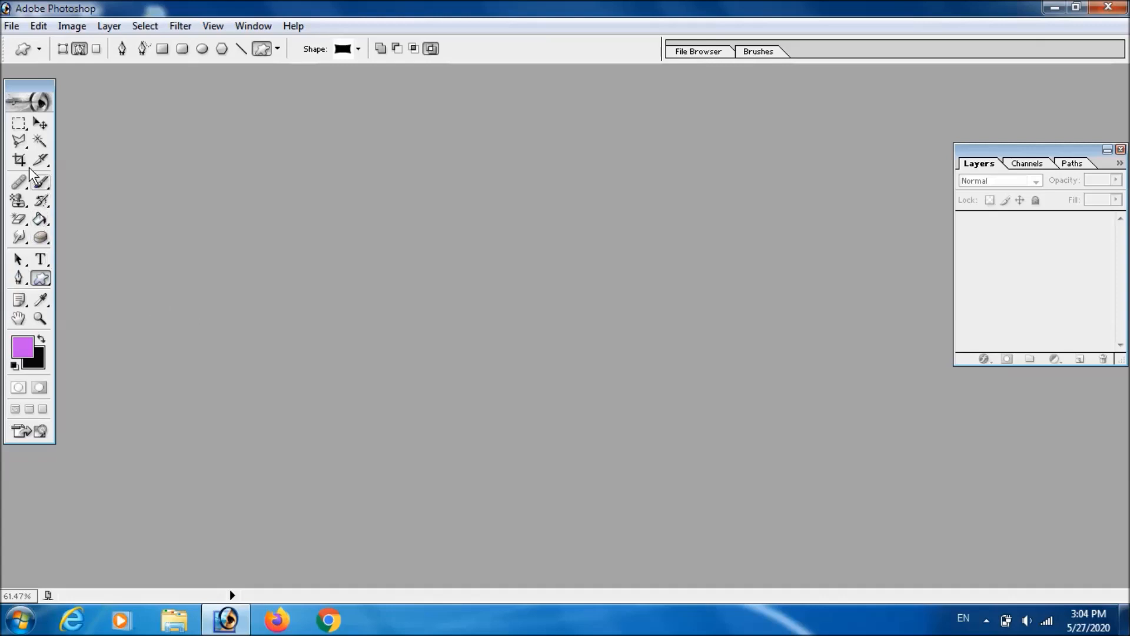
{"action": "left_click", "coordinate": [20, 144]}
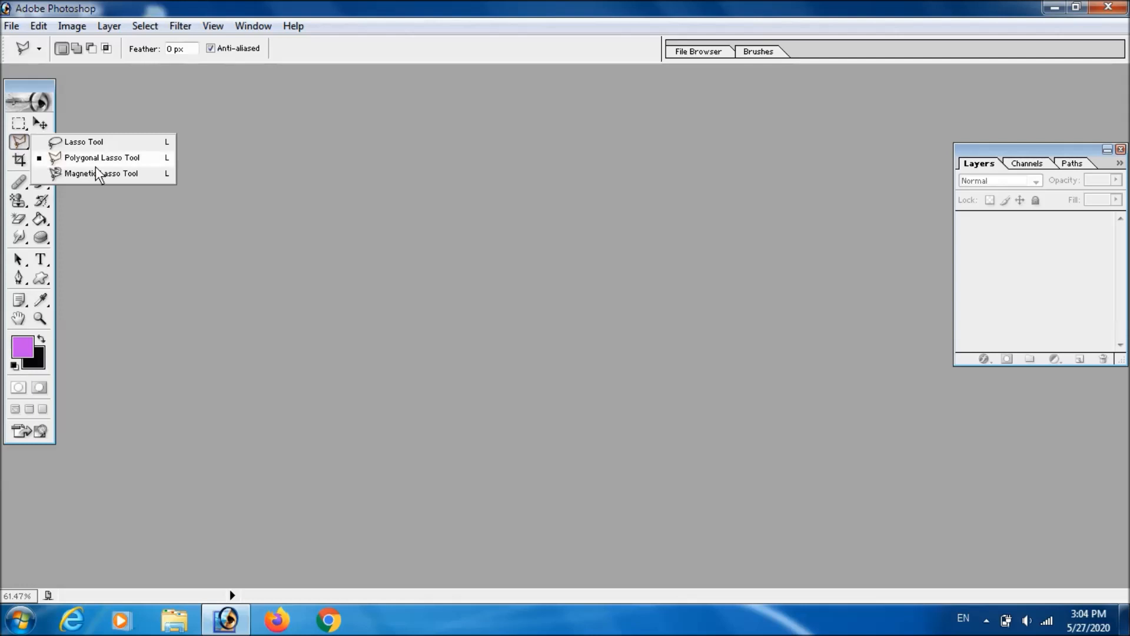
{"action": "left_click", "coordinate": [357, 296]}
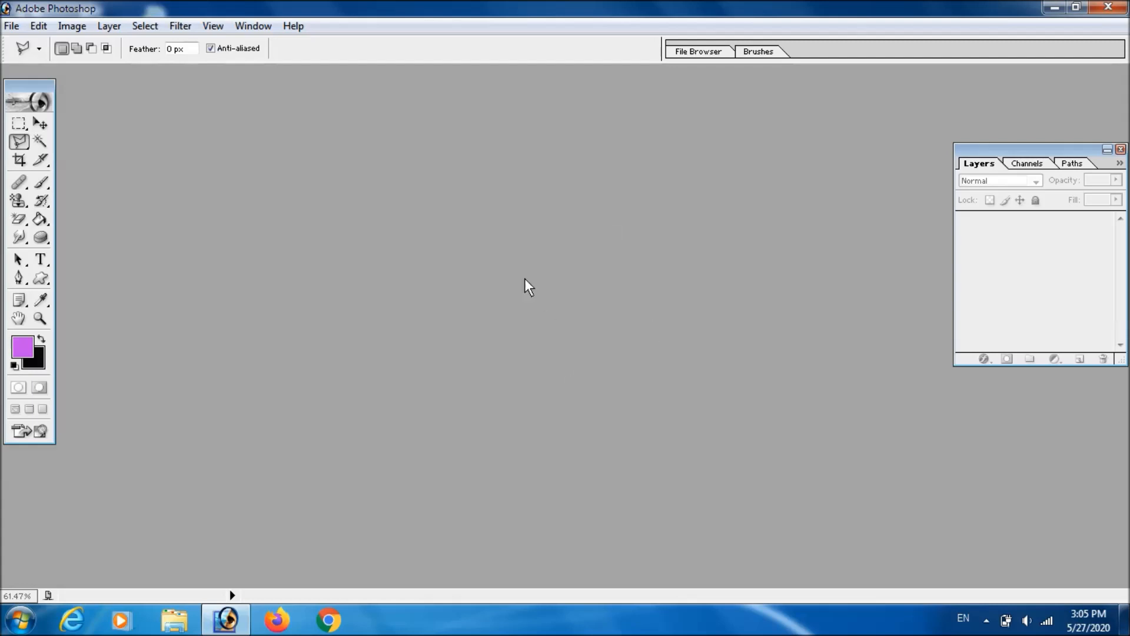
Open the photo IndiaTva2b10e_SHRADHAK.jpg from the Photo folder
{"action": "double_click", "coordinate": [517, 259]}
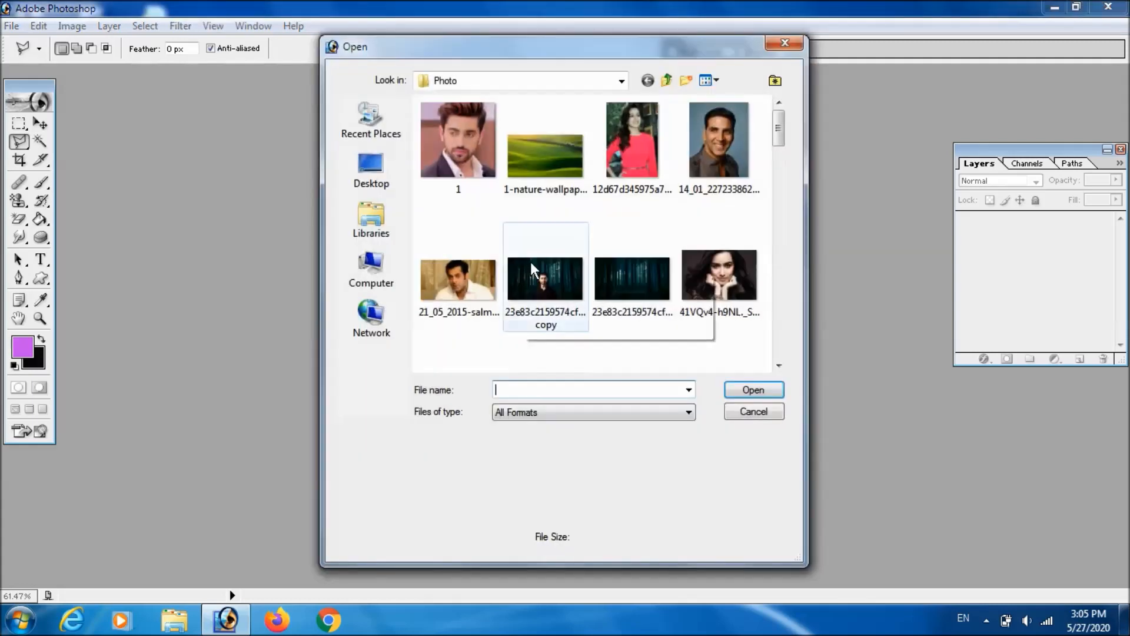
{"action": "left_click", "coordinate": [777, 368]}
{"action": "left_click", "coordinate": [778, 368]}
{"action": "left_click", "coordinate": [778, 367]}
{"action": "left_click", "coordinate": [778, 367]}
{"action": "left_click", "coordinate": [778, 368]}
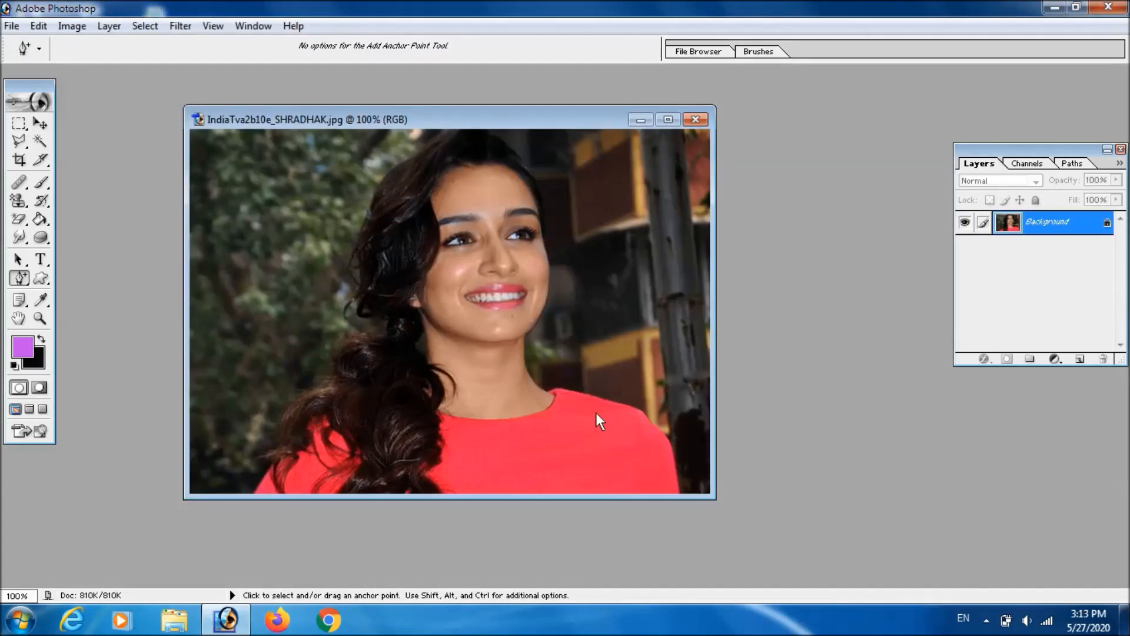
With the Pen Tool, start a path at the lower right edge of the red dress and trace the shoulder up to the neck
{"action": "left_click", "coordinate": [21, 280]}
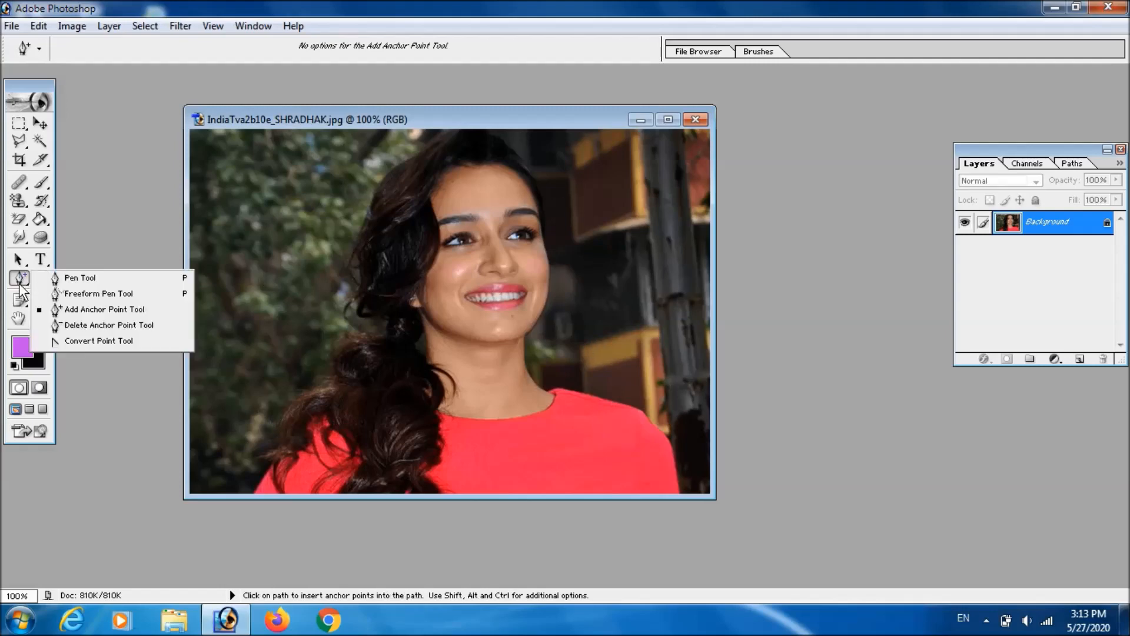
{"action": "left_click", "coordinate": [77, 281]}
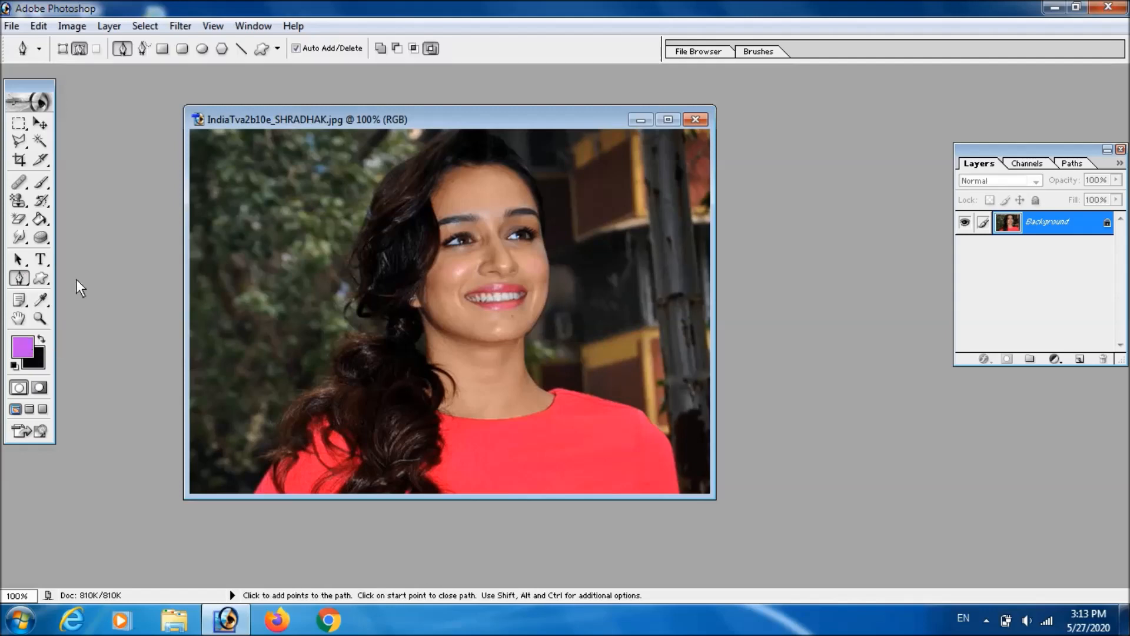
{"action": "left_click", "coordinate": [668, 120]}
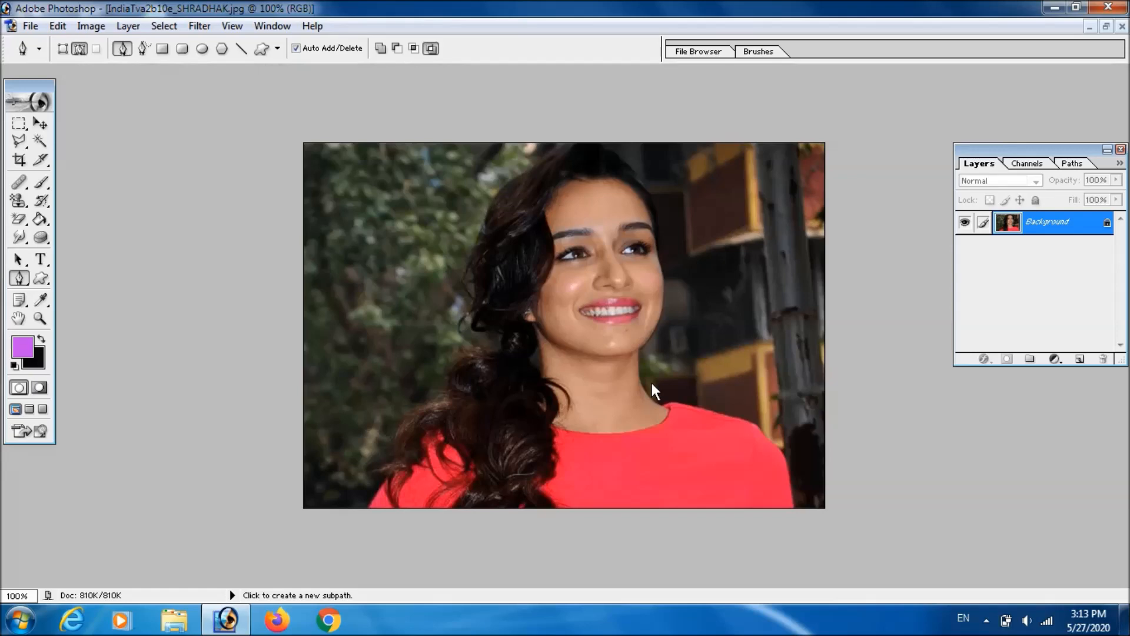
{"action": "key", "text": "ctrl+equal"}
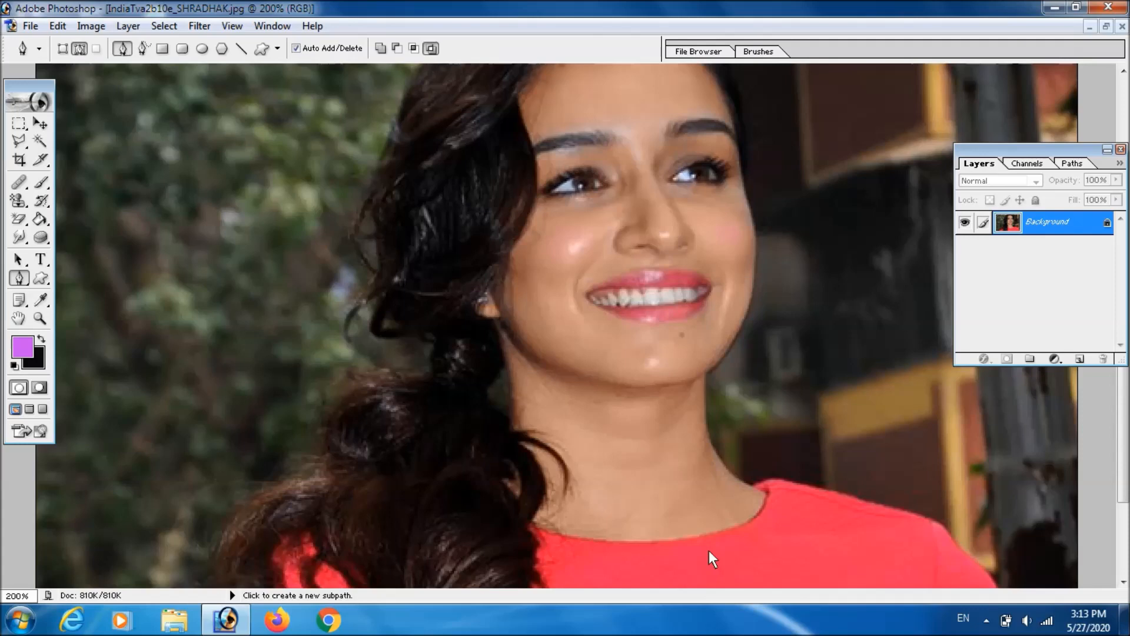
{"action": "left_click_drag", "start_coordinate": [712, 571], "coordinate": [686, 444]}
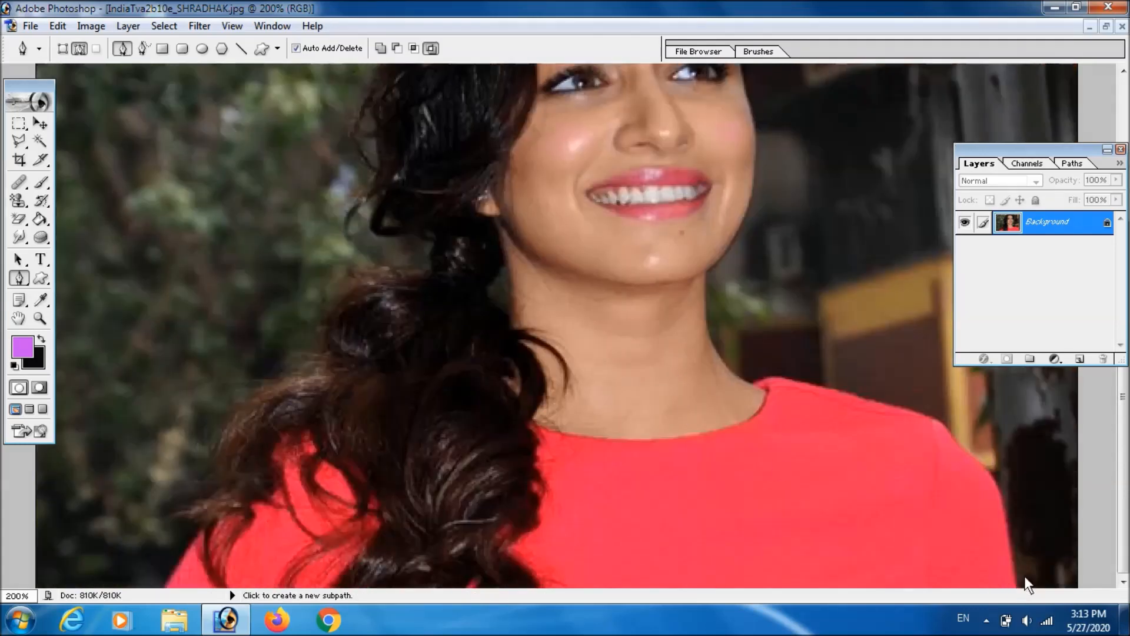
{"action": "left_click_drag", "start_coordinate": [1016, 581], "coordinate": [1002, 510]}
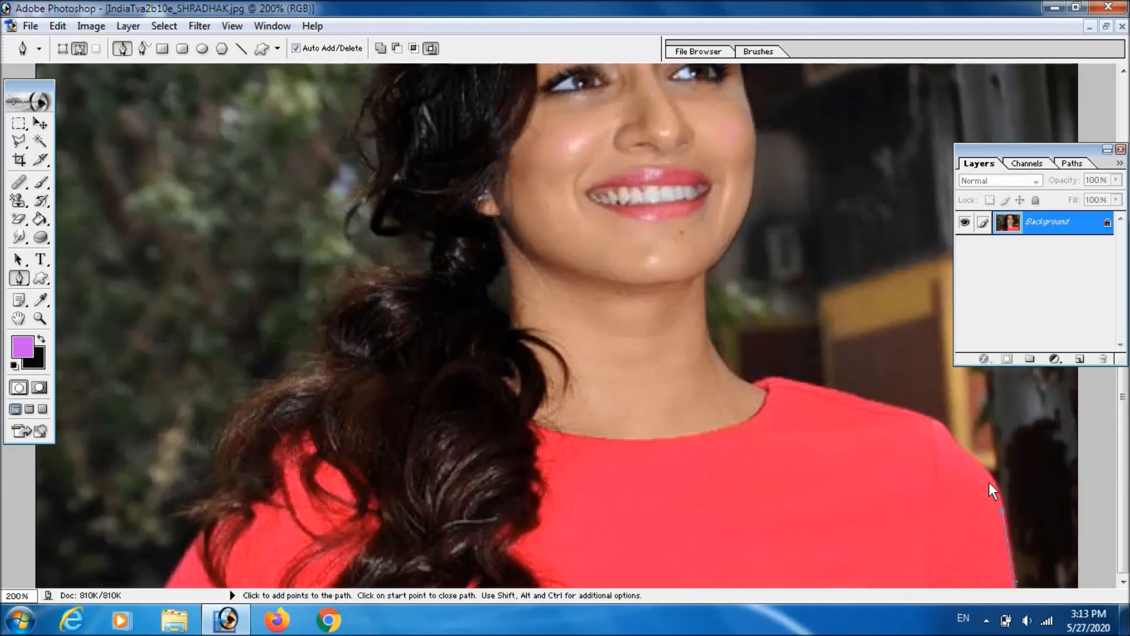
{"action": "left_click", "coordinate": [987, 474]}
{"action": "left_click", "coordinate": [950, 439]}
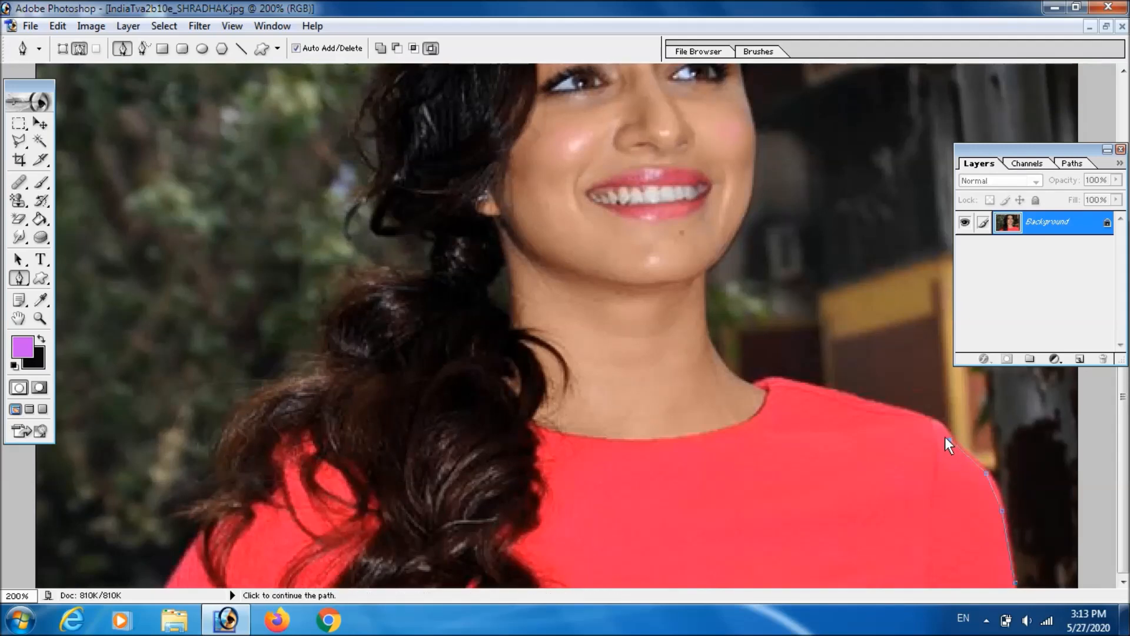
{"action": "left_click", "coordinate": [864, 401]}
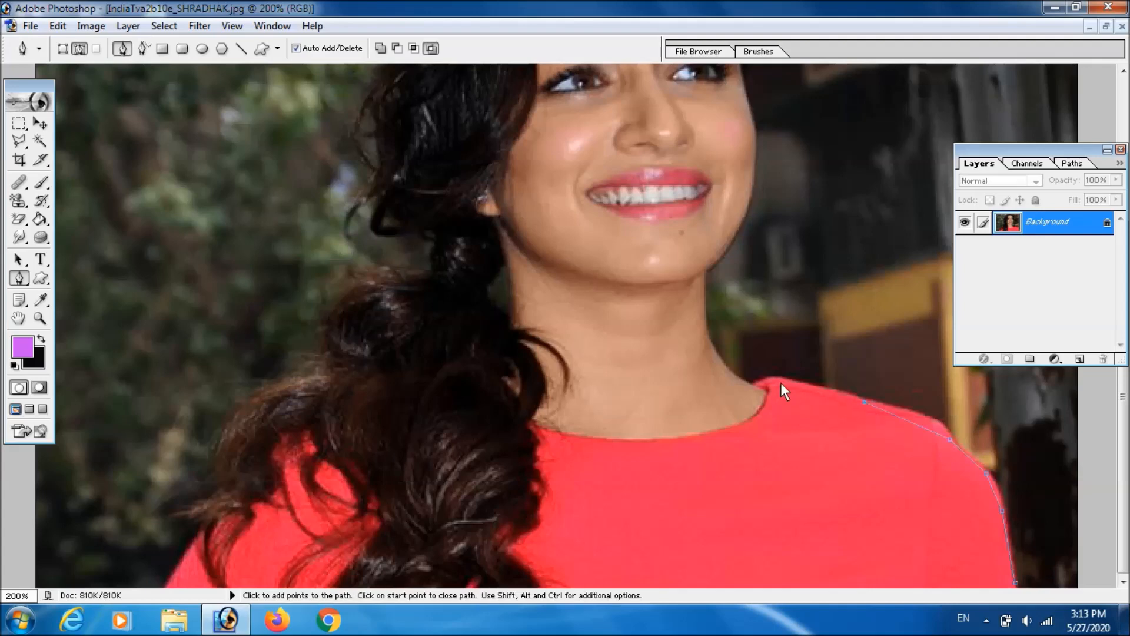
{"action": "left_click", "coordinate": [765, 381]}
{"action": "left_click", "coordinate": [756, 383]}
Continue the path up the side of the neck, around the jaw and along the cheek to eye level
{"action": "left_click", "coordinate": [708, 337]}
{"action": "left_click", "coordinate": [706, 275]}
{"action": "left_click", "coordinate": [747, 214]}
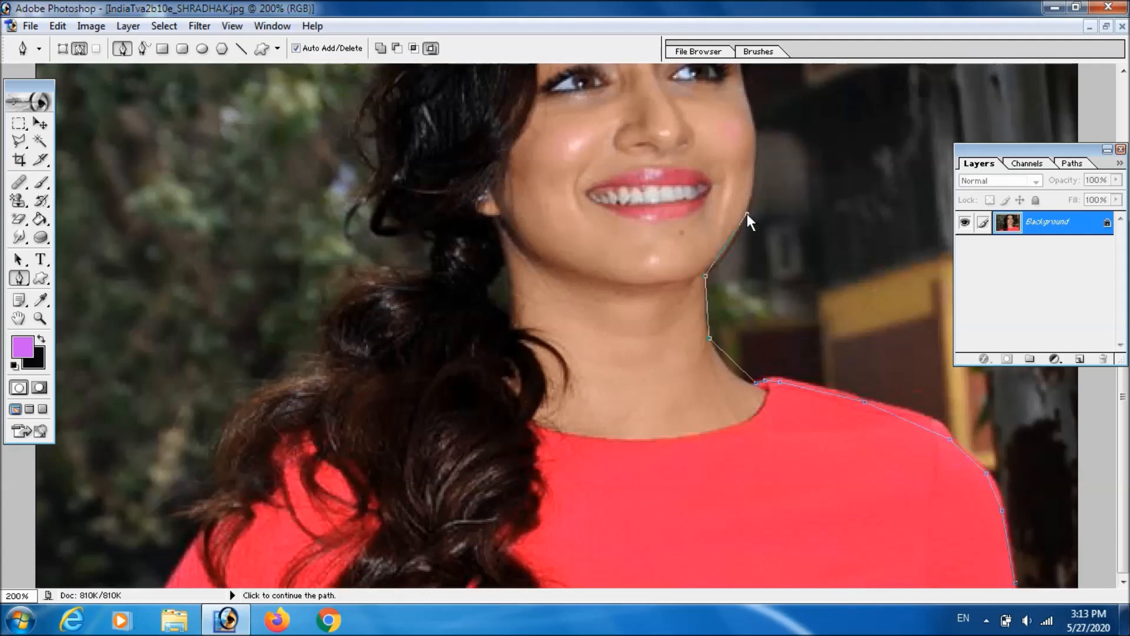
{"action": "left_click", "coordinate": [757, 159]}
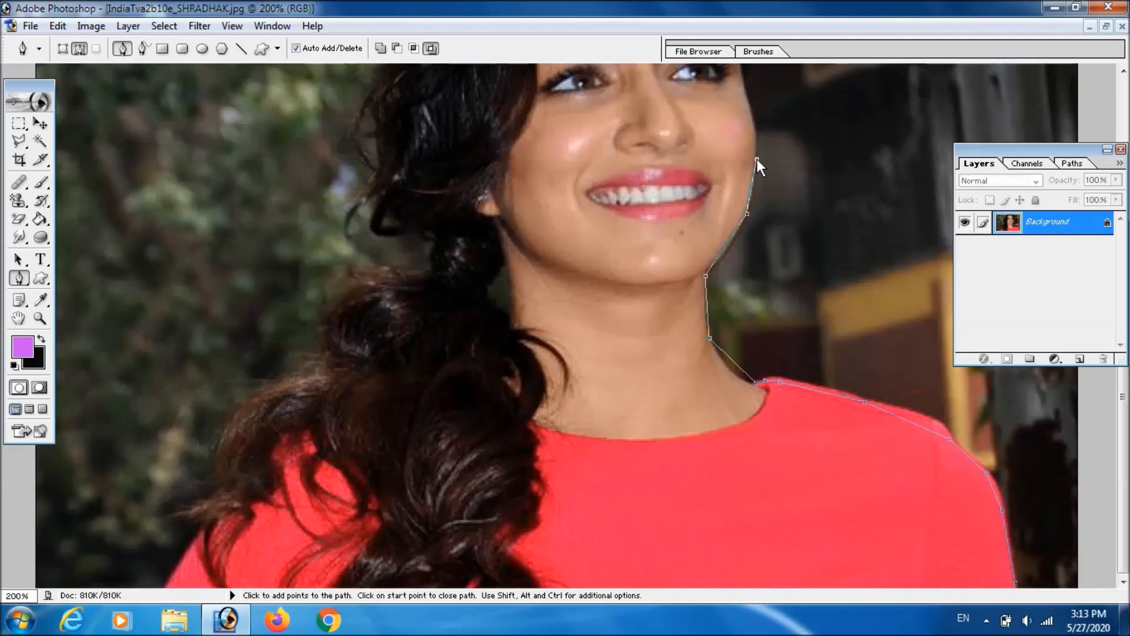
{"action": "left_click", "coordinate": [744, 93]}
Extend the path from the eye along the outer hairline and over the top of the head
{"action": "key", "text": "space"}
{"action": "left_click_drag", "start_coordinate": [819, 174], "coordinate": [847, 390]}
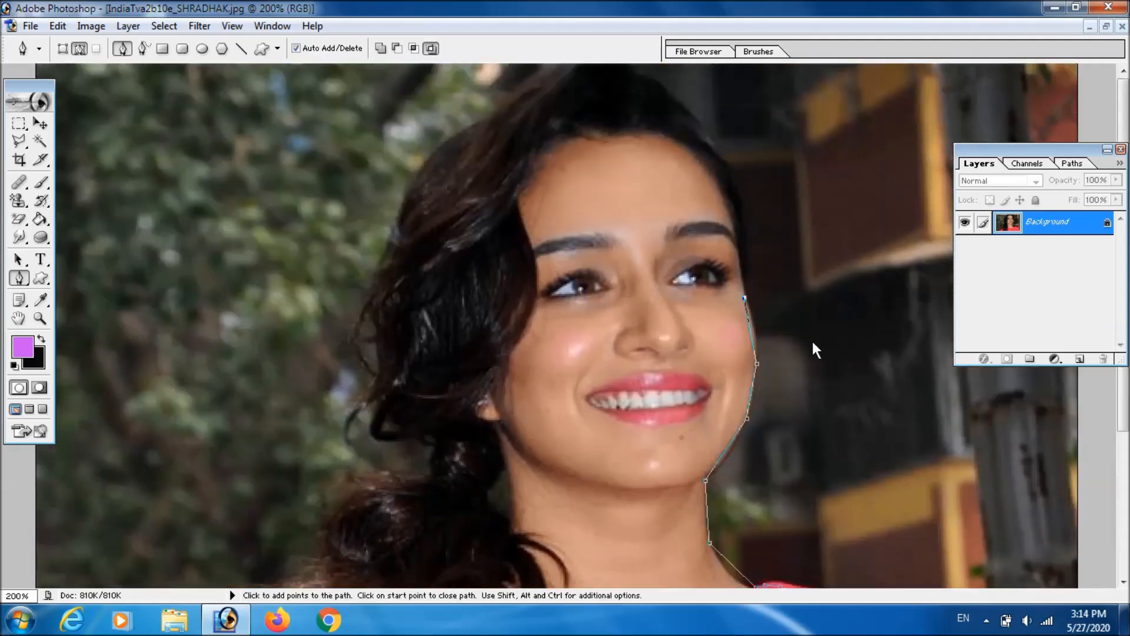
{"action": "left_click", "coordinate": [747, 277]}
{"action": "left_click", "coordinate": [736, 182]}
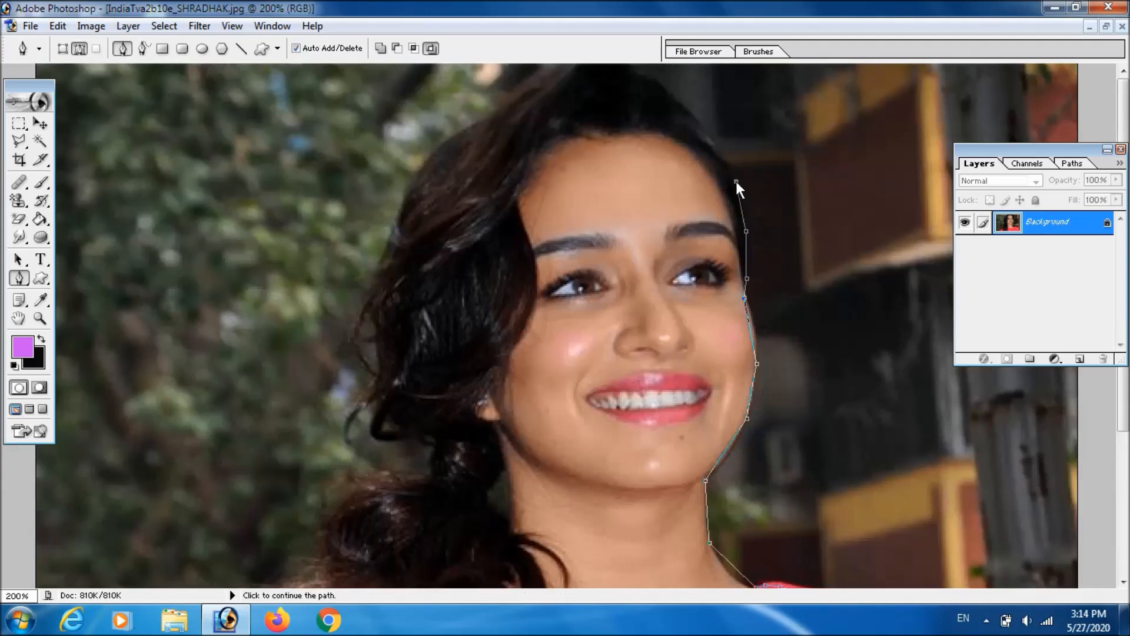
{"action": "left_click", "coordinate": [685, 110]}
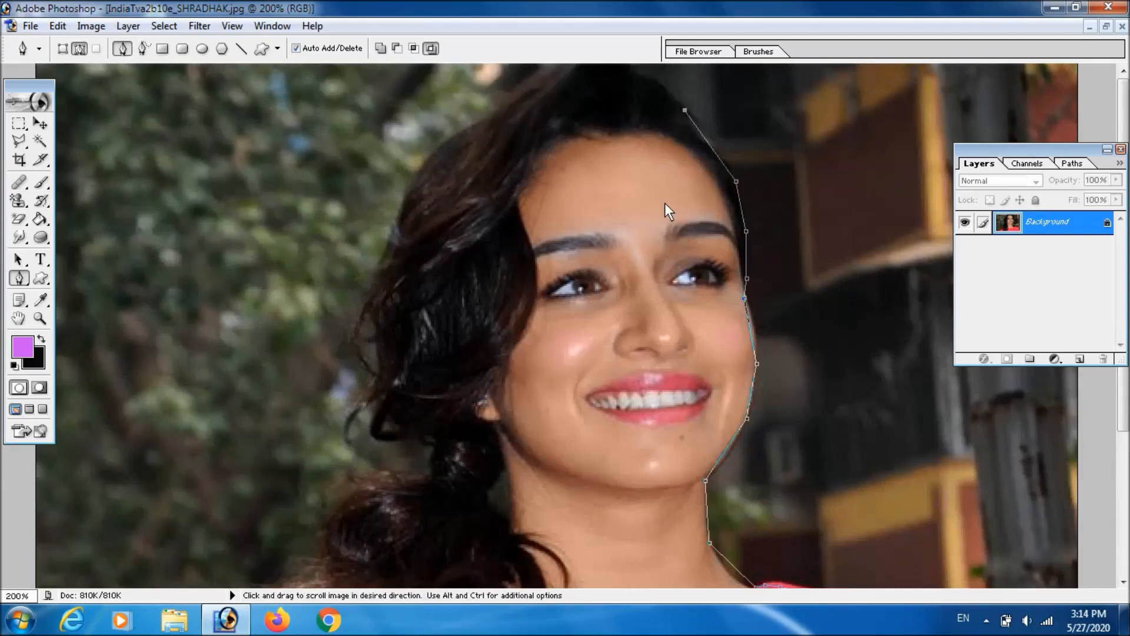
{"action": "left_click", "coordinate": [630, 72]}
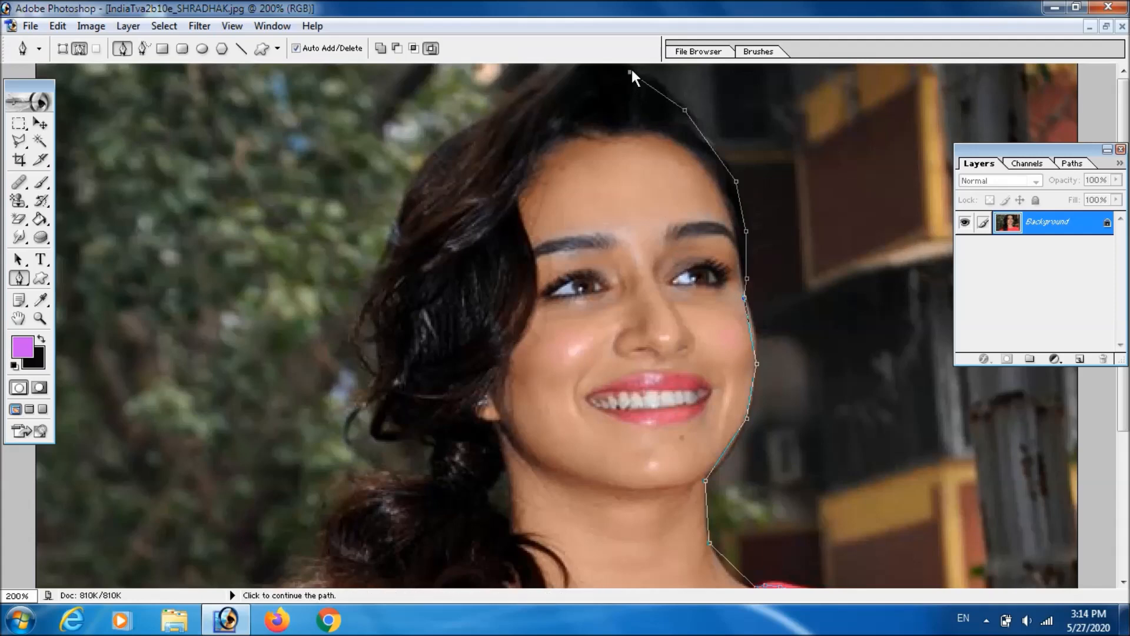
{"action": "left_click", "coordinate": [572, 69]}
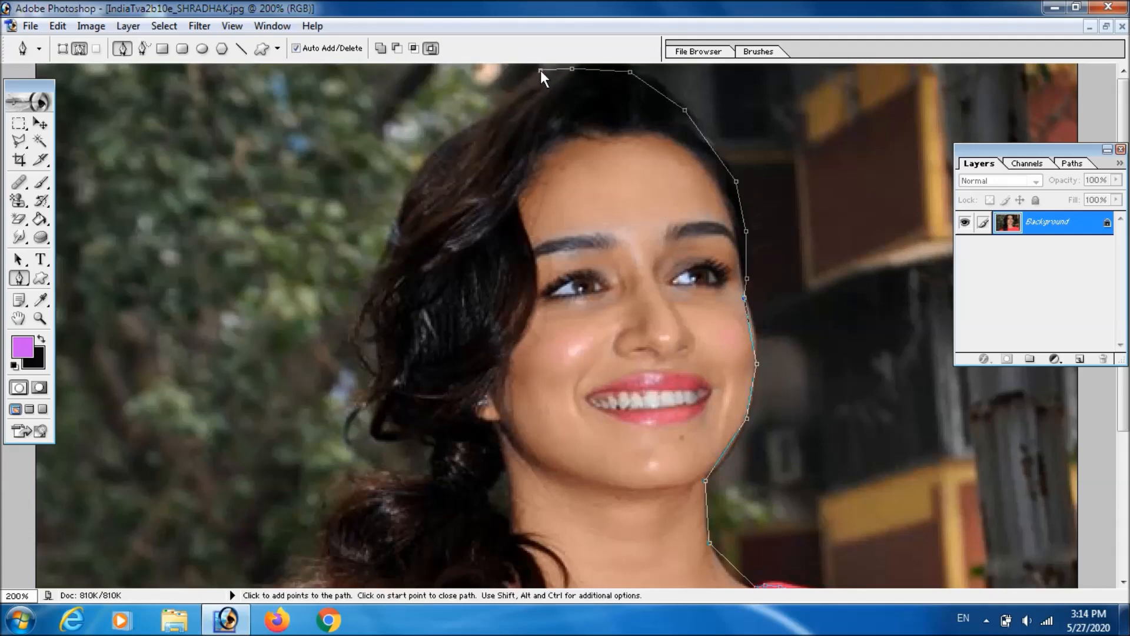
Trace the path down the outer edge of the hair from the crown to ear level
{"action": "left_click", "coordinate": [495, 111]}
{"action": "left_click", "coordinate": [420, 175]}
{"action": "left_click", "coordinate": [394, 243]}
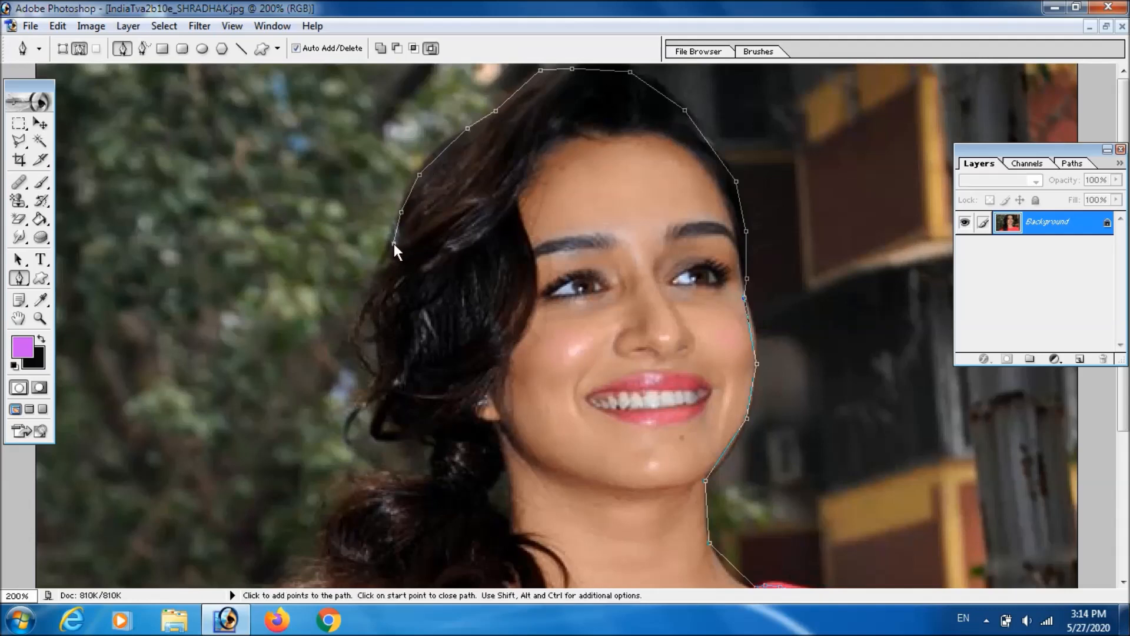
{"action": "left_click", "coordinate": [382, 292]}
{"action": "left_click", "coordinate": [376, 312]}
{"action": "left_click", "coordinate": [380, 368]}
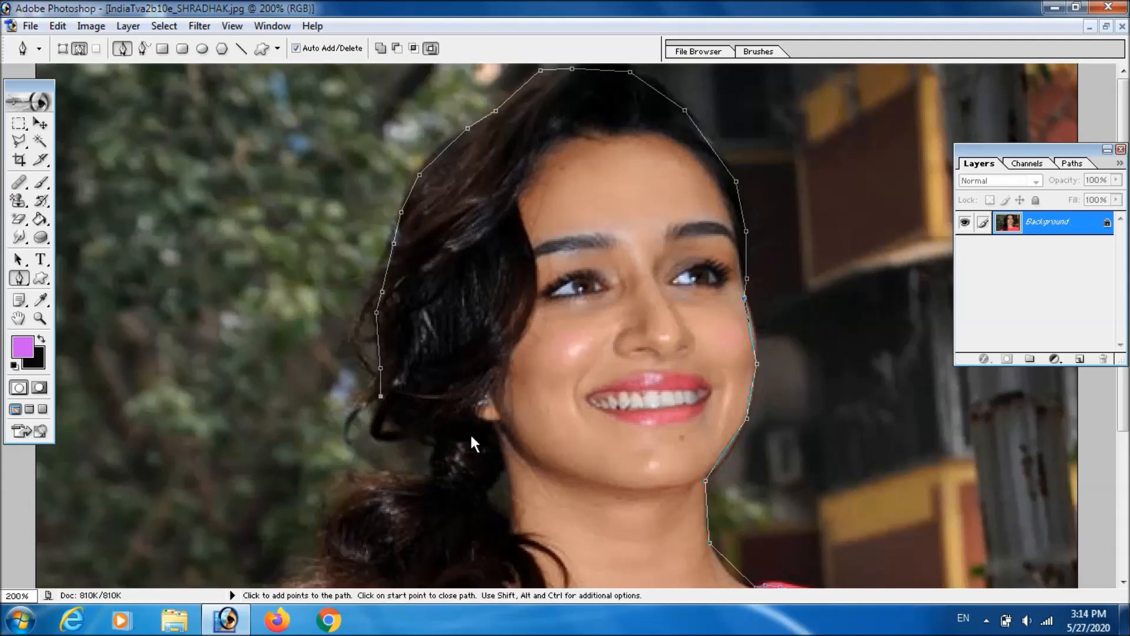
Continue the path around the gathered hair at the neck and along the upper curls toward the shoulder
{"action": "key", "text": "space"}
{"action": "left_click_drag", "start_coordinate": [512, 441], "coordinate": [572, 193]}
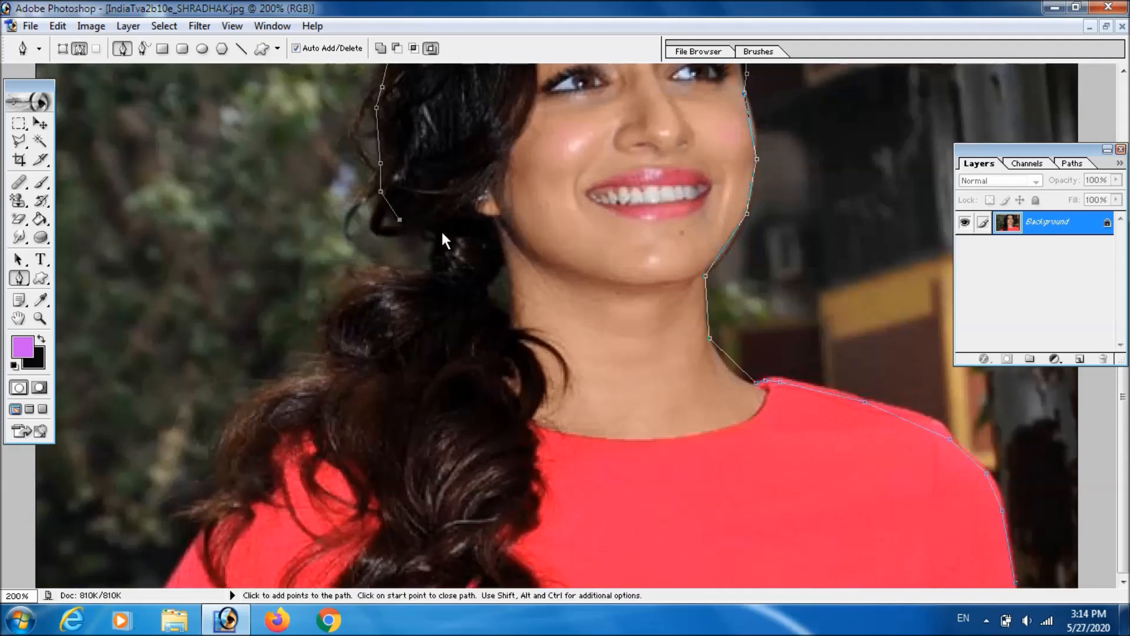
{"action": "left_click", "coordinate": [431, 269]}
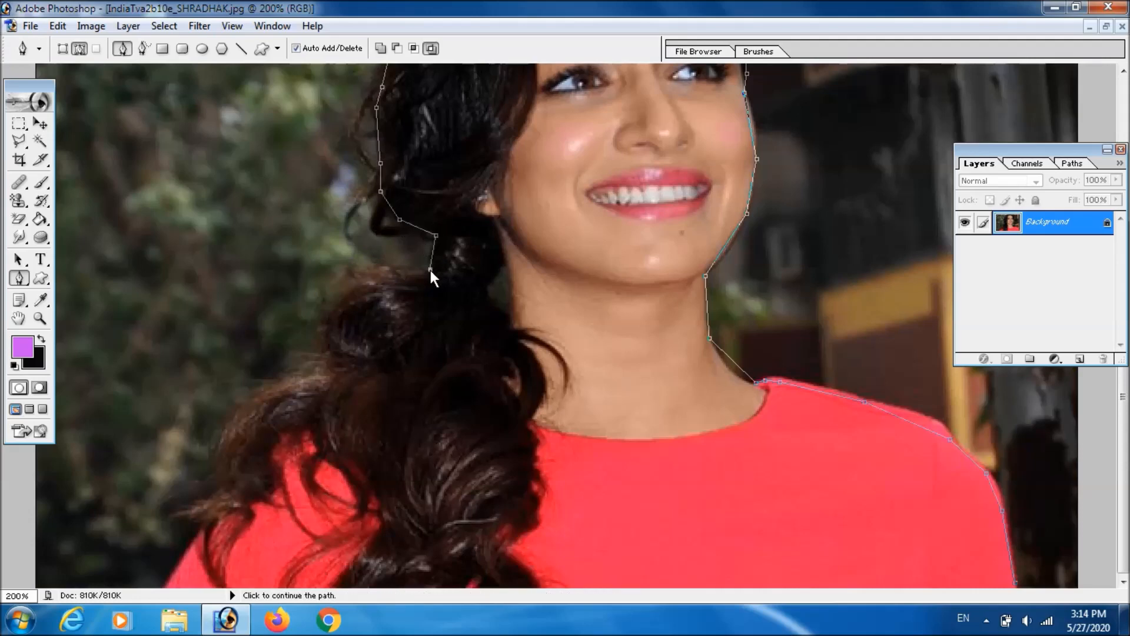
{"action": "left_click", "coordinate": [359, 278]}
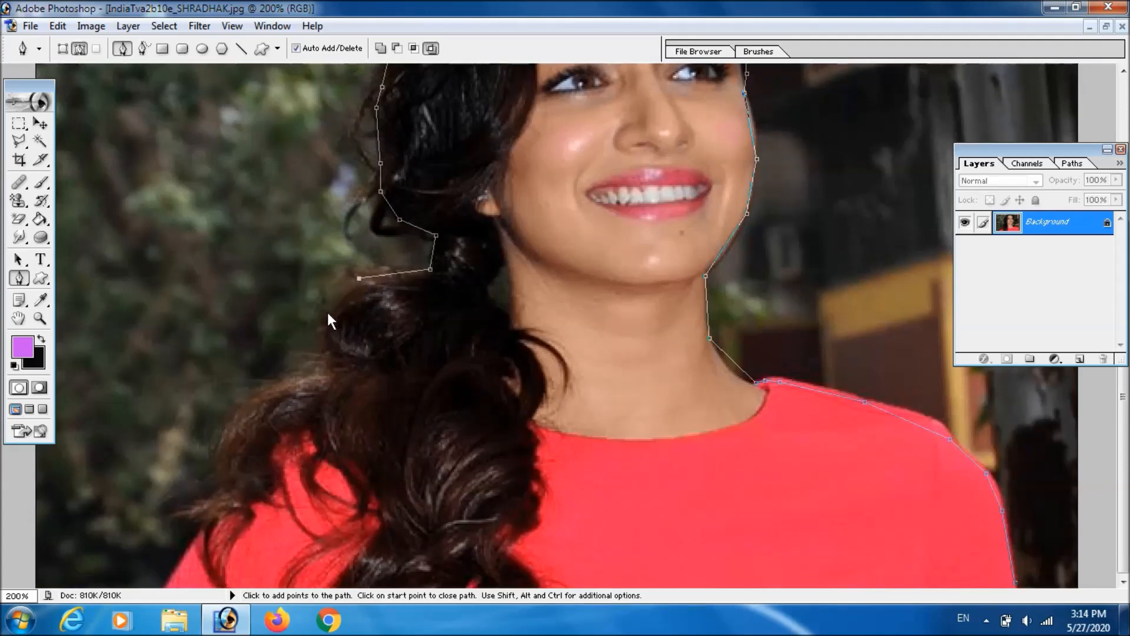
{"action": "left_click", "coordinate": [327, 314]}
{"action": "left_click", "coordinate": [316, 366]}
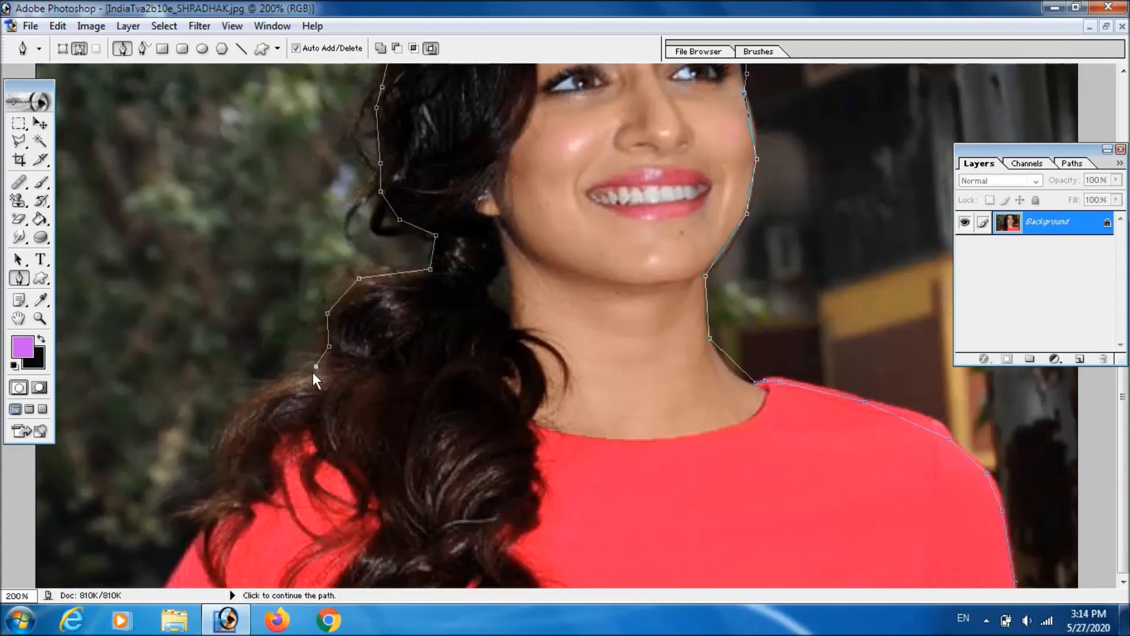
{"action": "left_click", "coordinate": [235, 417]}
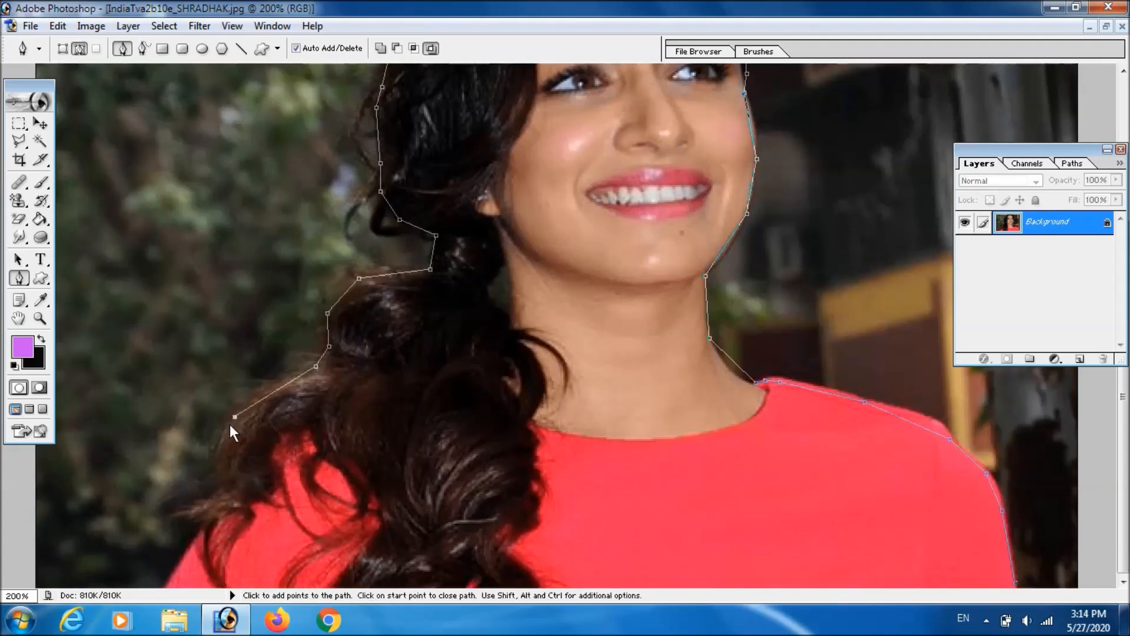
Trace the lowest curls and sleeve edge to the photo's bottom, and close the path at its starting point
{"action": "left_click", "coordinate": [220, 459]}
{"action": "left_click", "coordinate": [221, 484]}
{"action": "left_click", "coordinate": [188, 506]}
{"action": "left_click", "coordinate": [197, 529]}
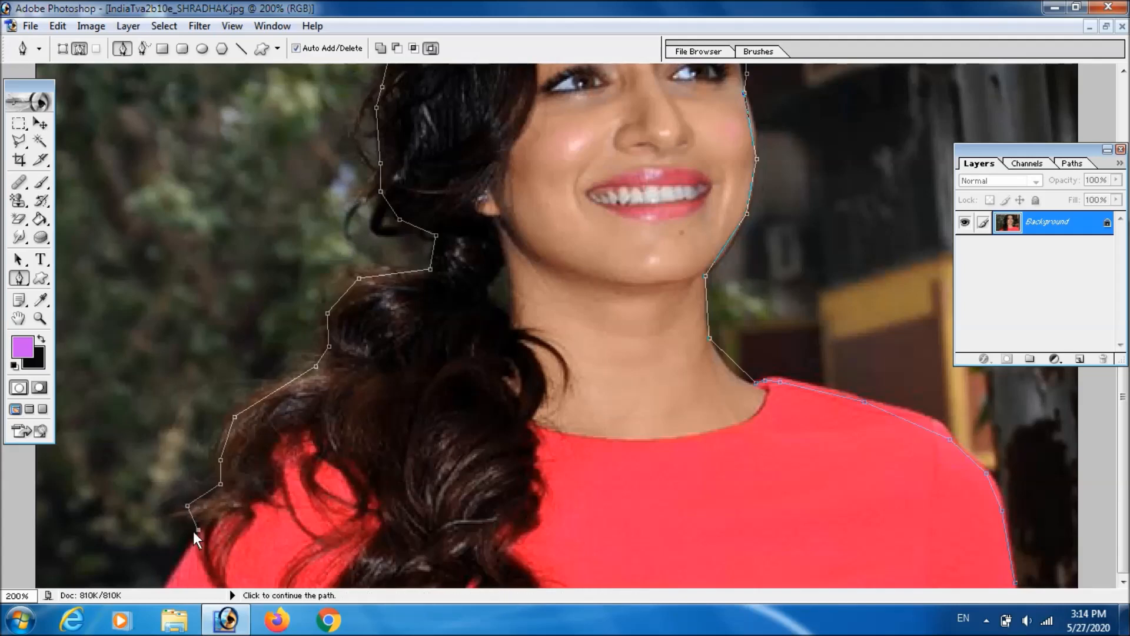
{"action": "left_click", "coordinate": [171, 573]}
{"action": "key", "text": "space"}
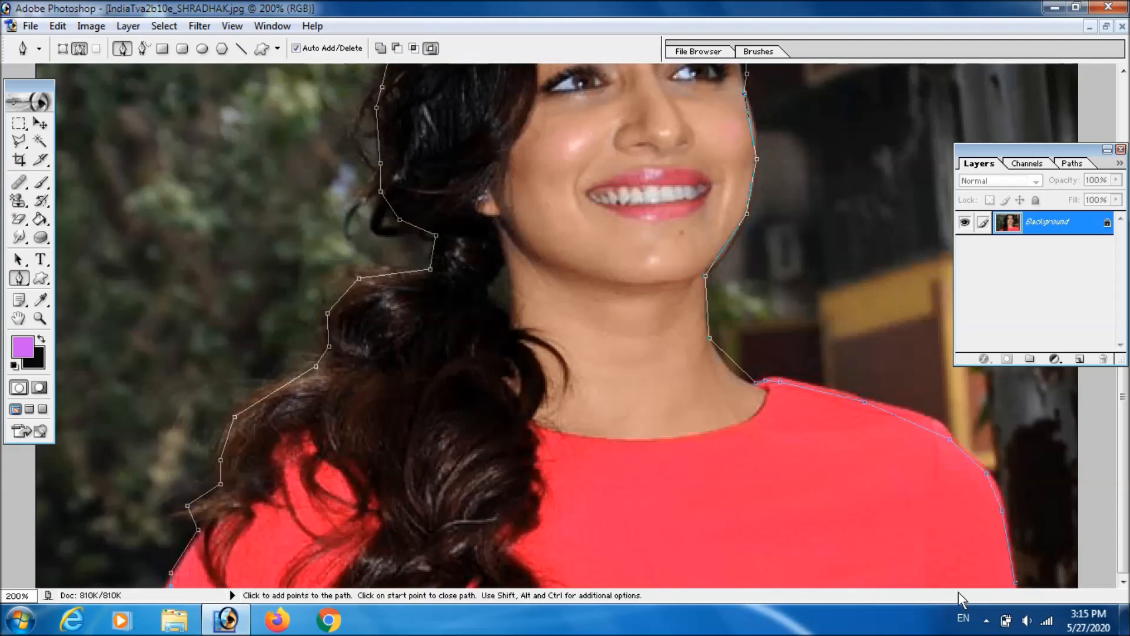
{"action": "left_click", "coordinate": [1015, 583]}
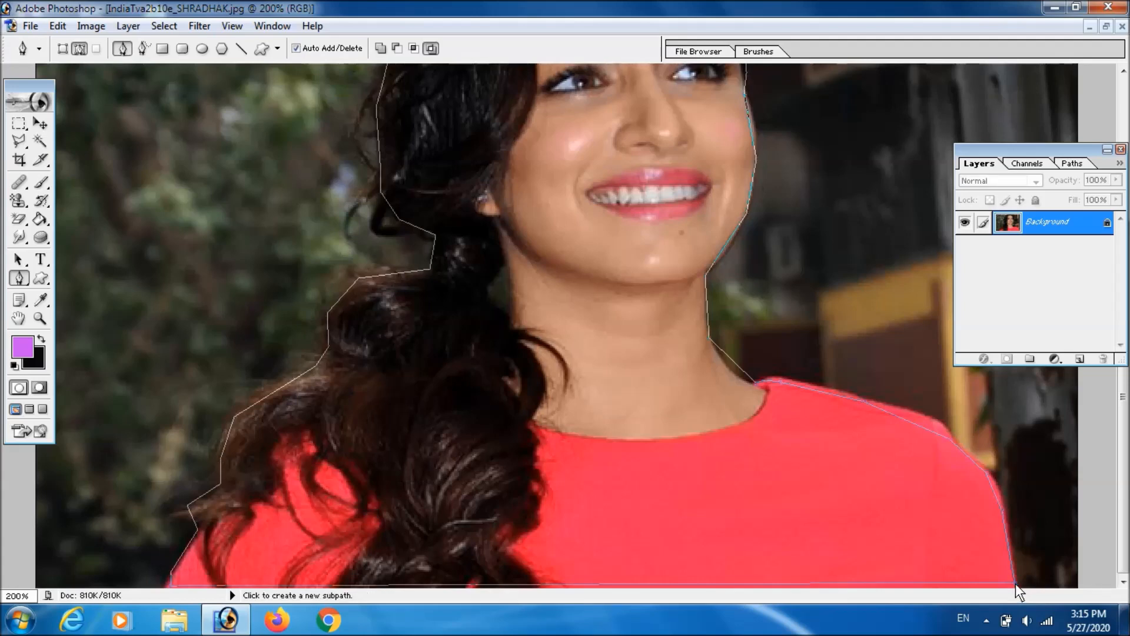
Convert the closed path into a selection and undo that conversion
{"action": "key", "text": "ctrl+0"}
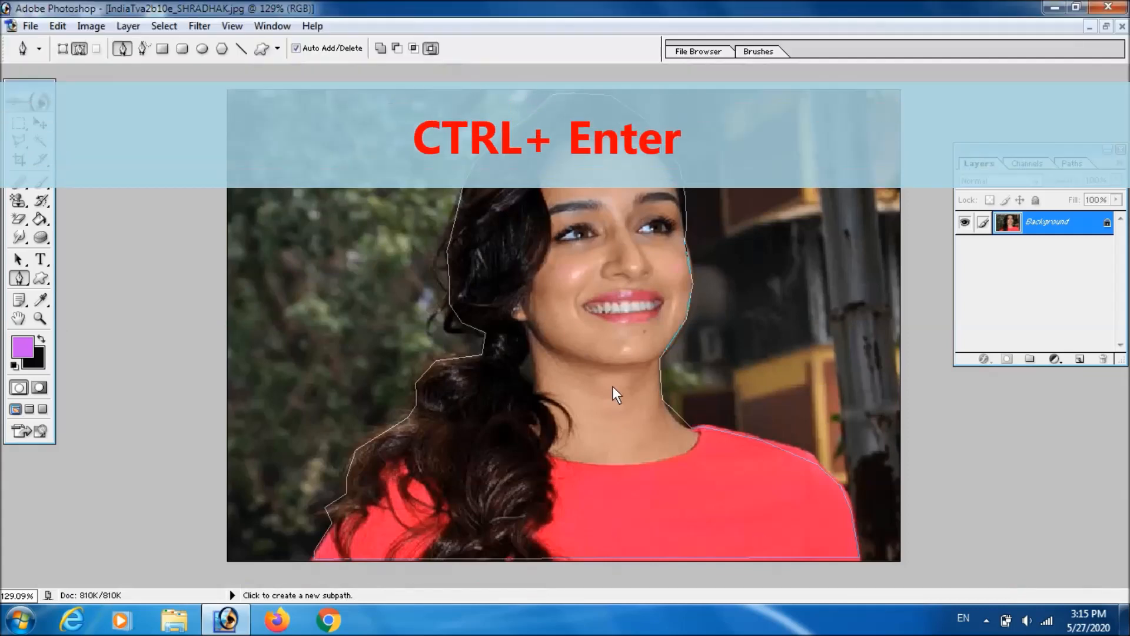
{"action": "key", "text": "ctrl+Return"}
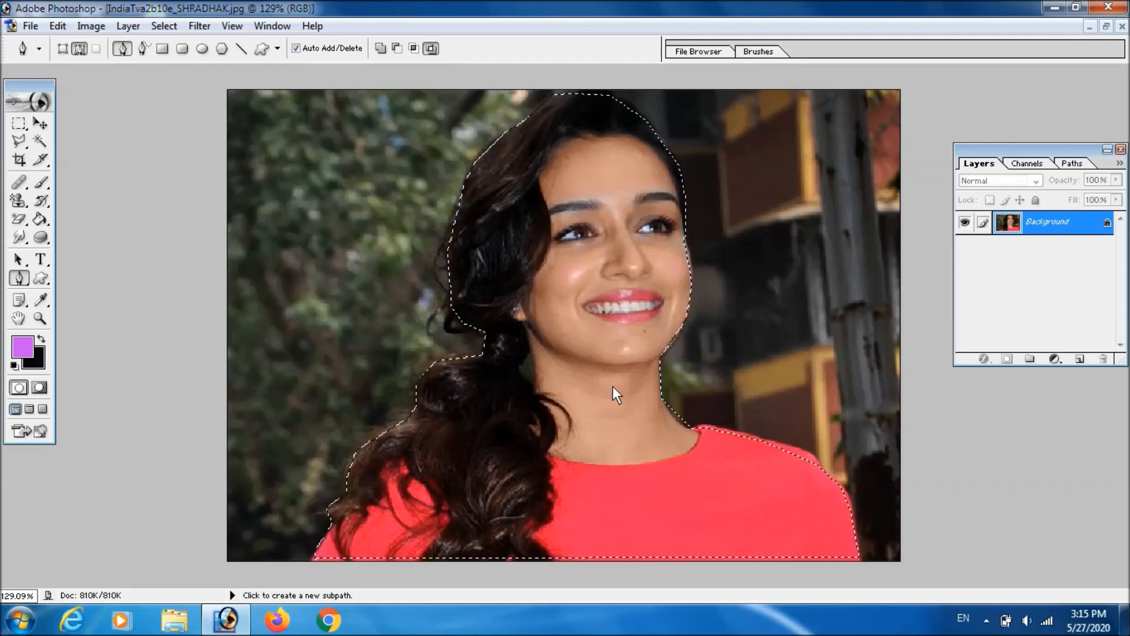
{"action": "key", "text": "ctrl+alt+z"}
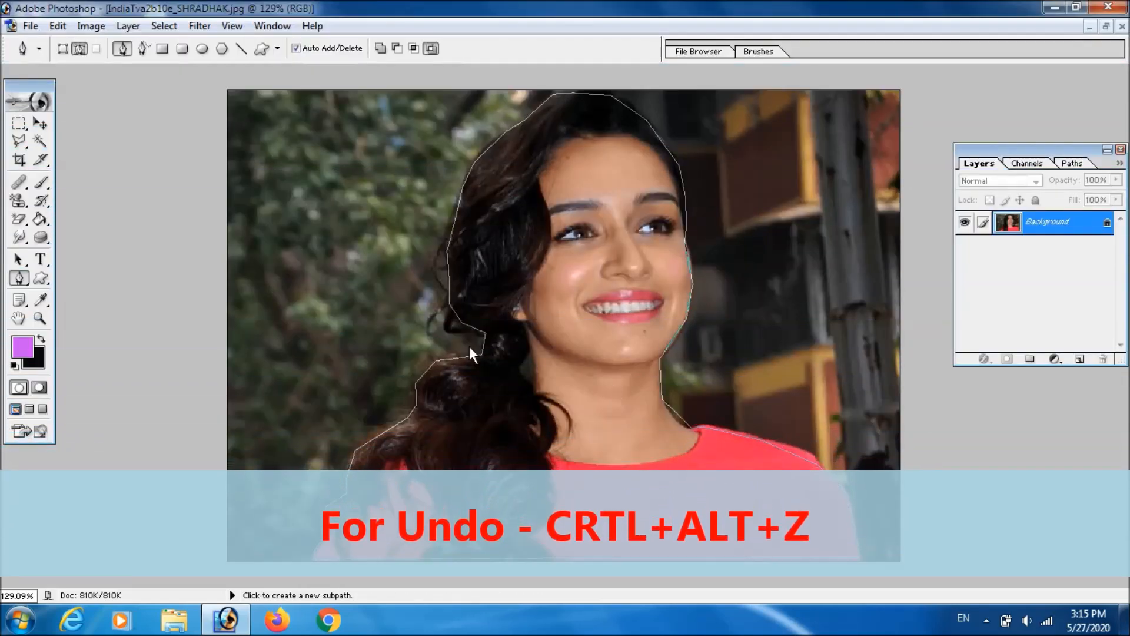
Add an anchor point to the path along the outer edge of the cheek with the Add Anchor Point tool
{"action": "left_click", "coordinate": [15, 283]}
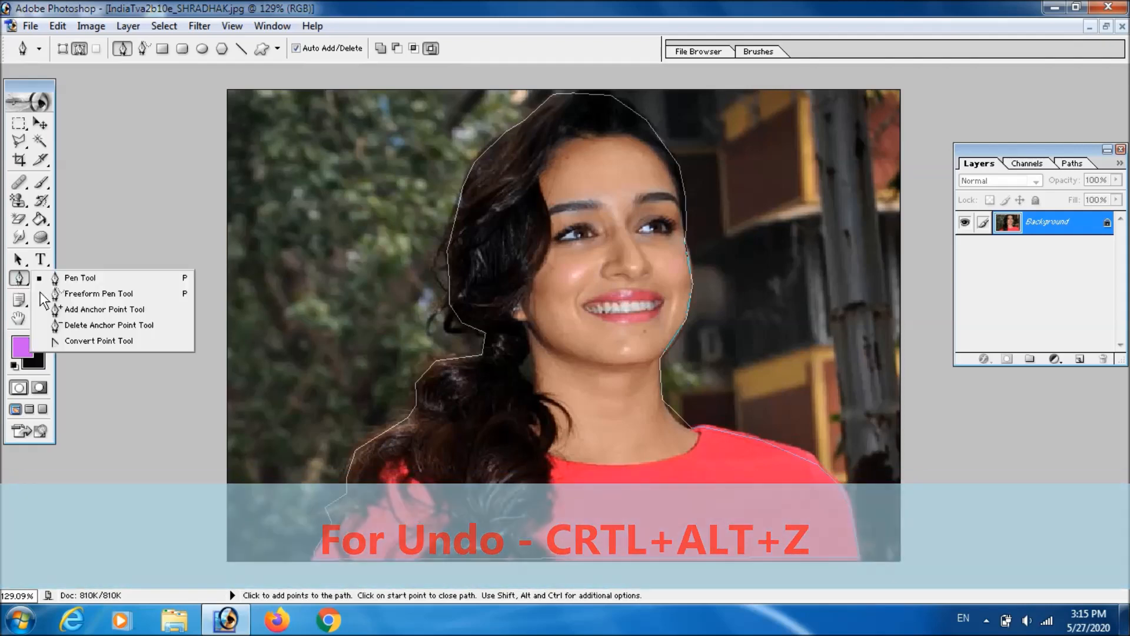
{"action": "left_click", "coordinate": [100, 310]}
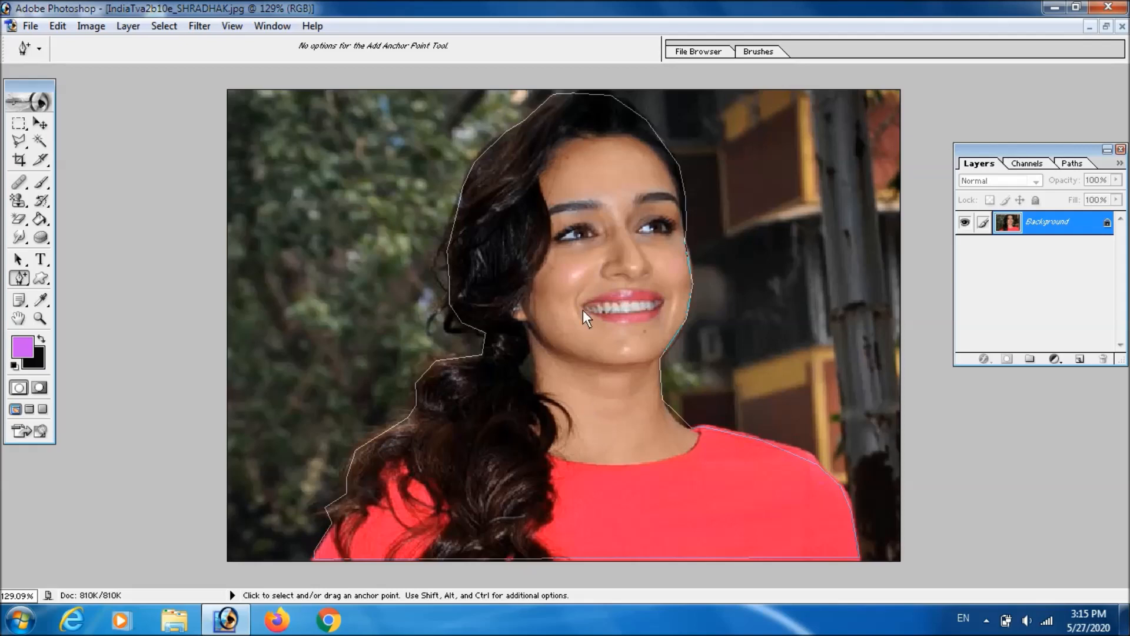
{"action": "key", "text": "ctrl+plus"}
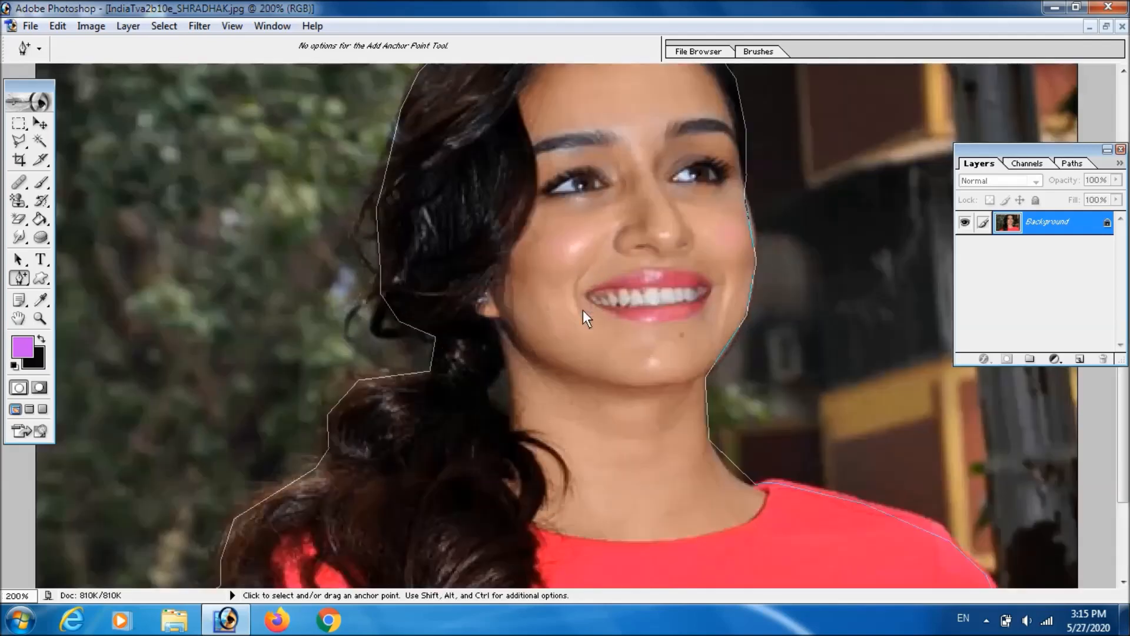
{"action": "left_click_drag", "start_coordinate": [623, 173], "coordinate": [651, 385]}
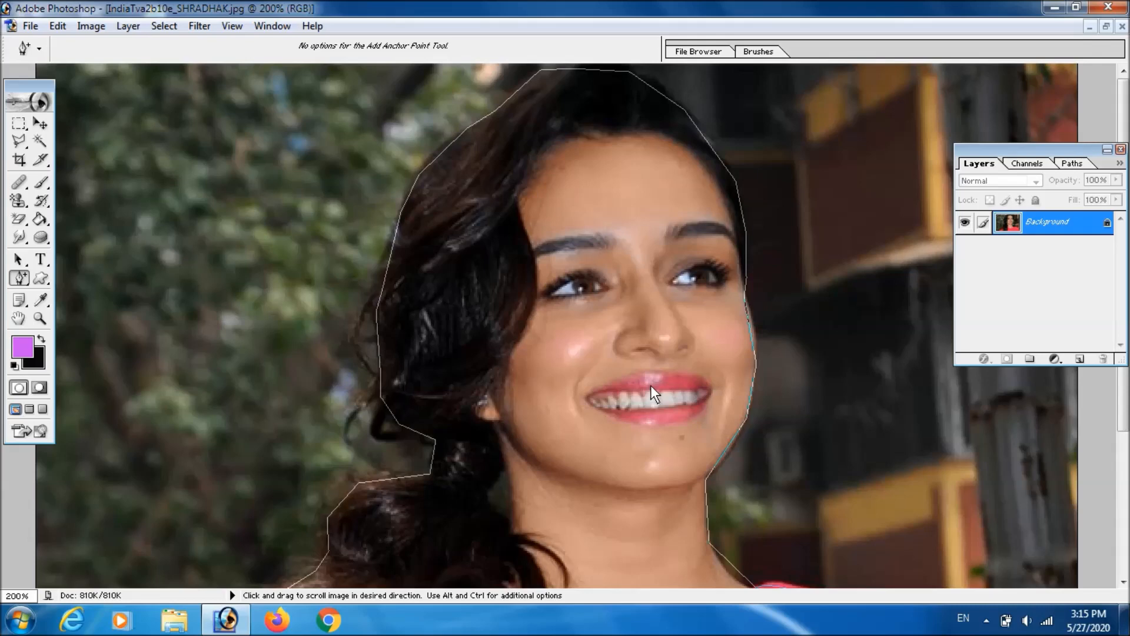
{"action": "left_click", "coordinate": [752, 337]}
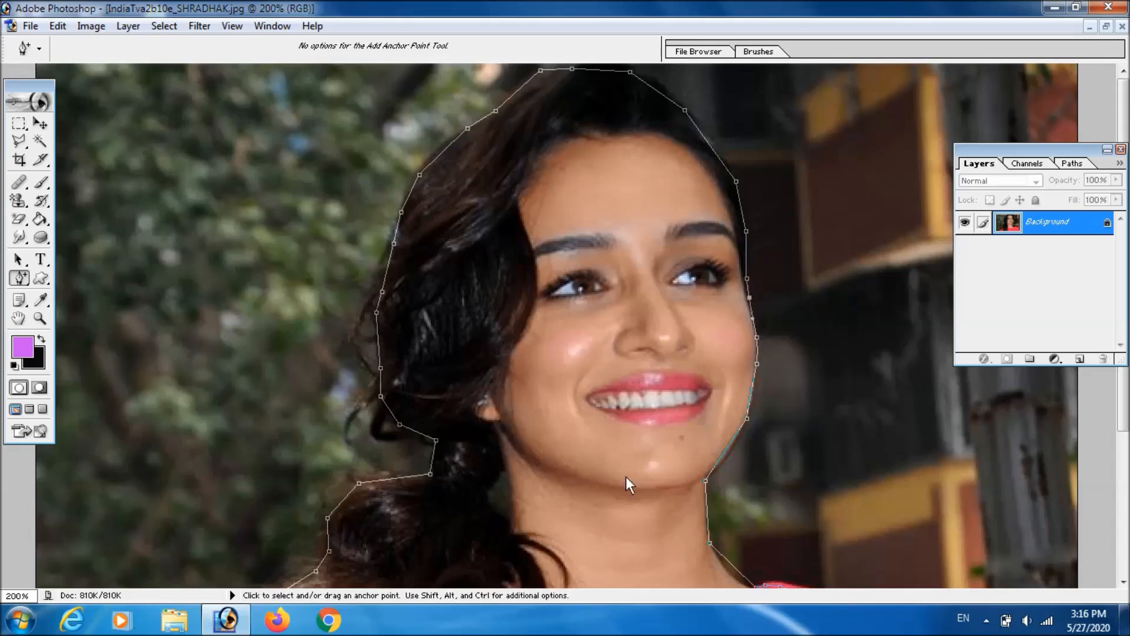
Add anchor points along the shoulder, neck and jaw, fitting the path more closely to the body's contour
{"action": "left_click_drag", "start_coordinate": [651, 504], "coordinate": [682, 244]}
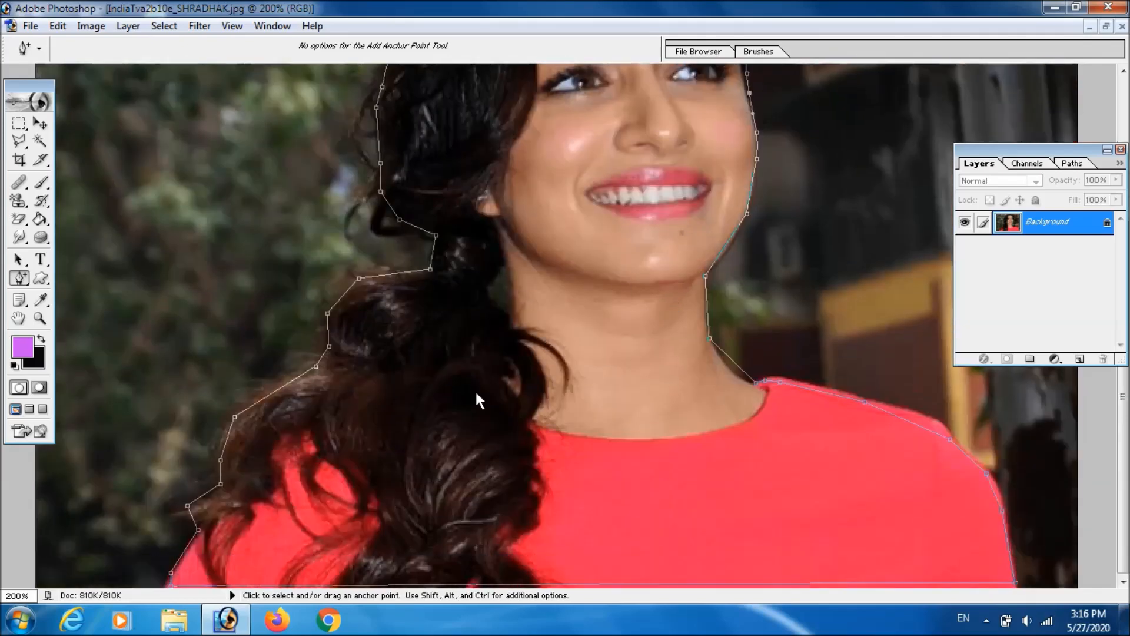
{"action": "left_click", "coordinate": [910, 421]}
{"action": "left_click", "coordinate": [939, 427]}
{"action": "left_click", "coordinate": [735, 361]}
{"action": "left_click", "coordinate": [748, 379]}
{"action": "left_click", "coordinate": [728, 247]}
Convert the refined path into a selection and fit the whole photo in view
{"action": "key", "text": "ctrl+Return"}
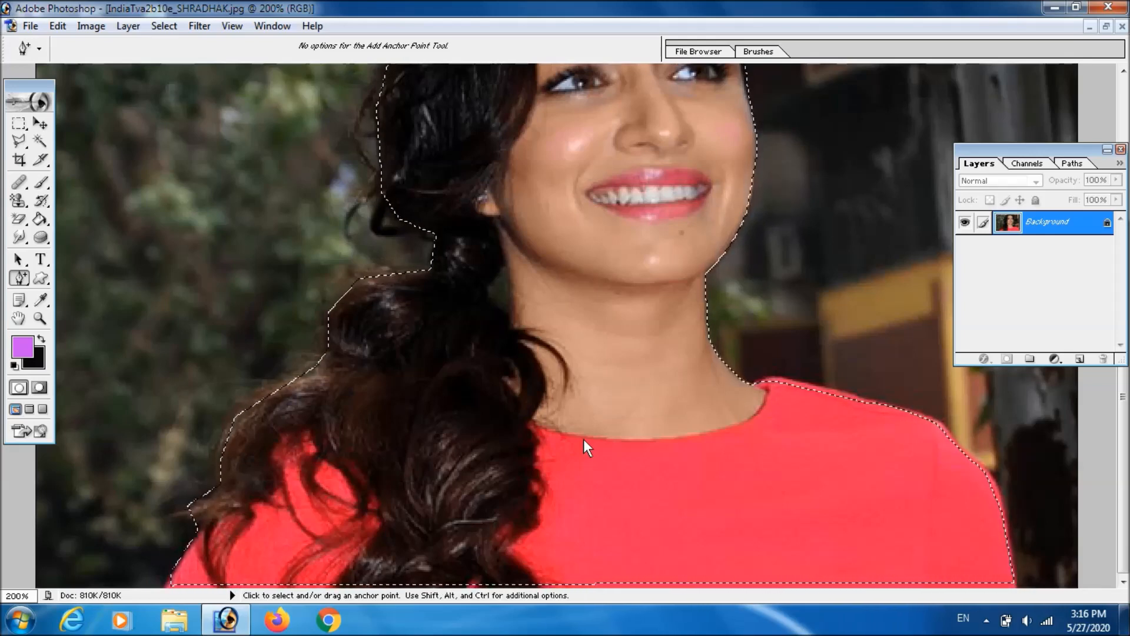
{"action": "key", "text": "ctrl+0"}
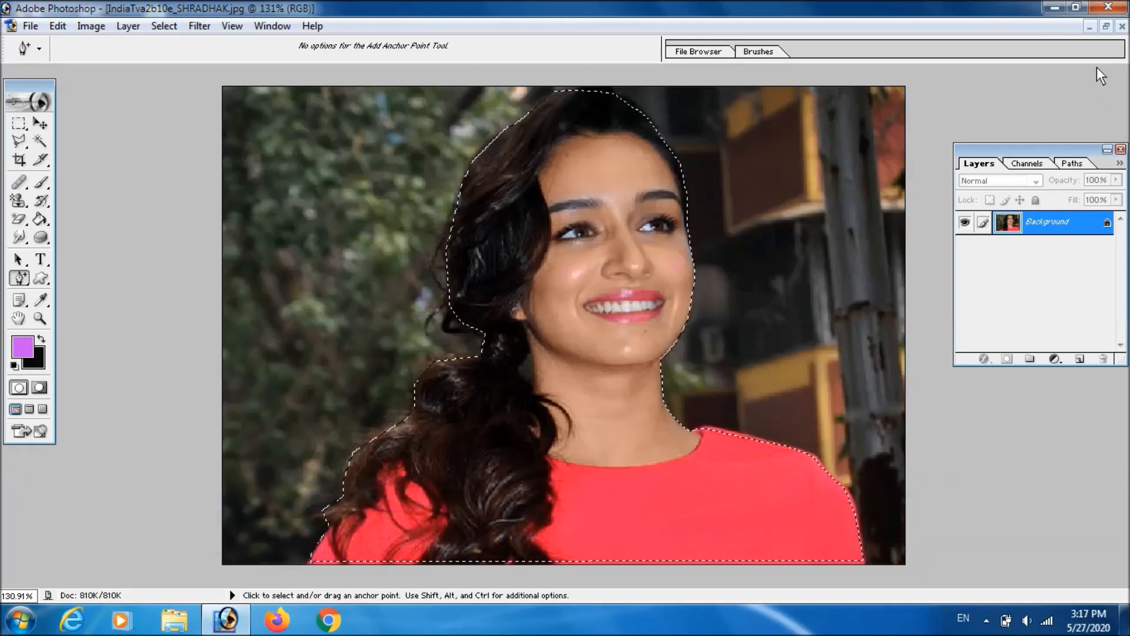
Put the photo in a floating window, open 1-nature-wallpaper-grass-hd.jpg and arrange it beside the photo
{"action": "left_click", "coordinate": [1106, 25]}
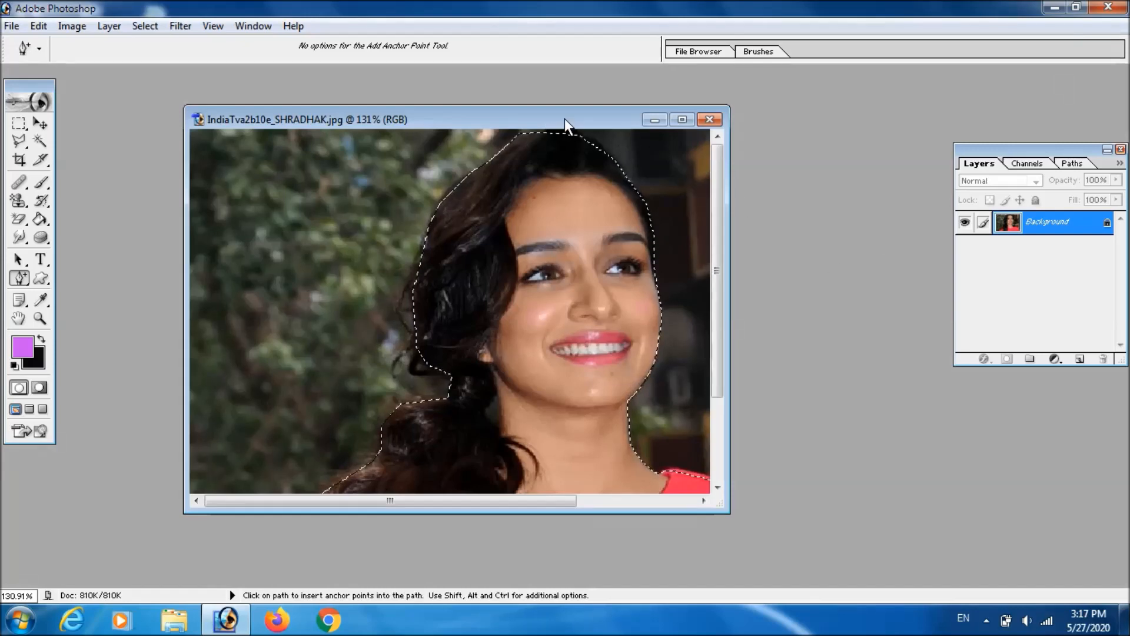
{"action": "left_click_drag", "start_coordinate": [564, 118], "coordinate": [487, 118]}
{"action": "double_click", "coordinate": [827, 267]}
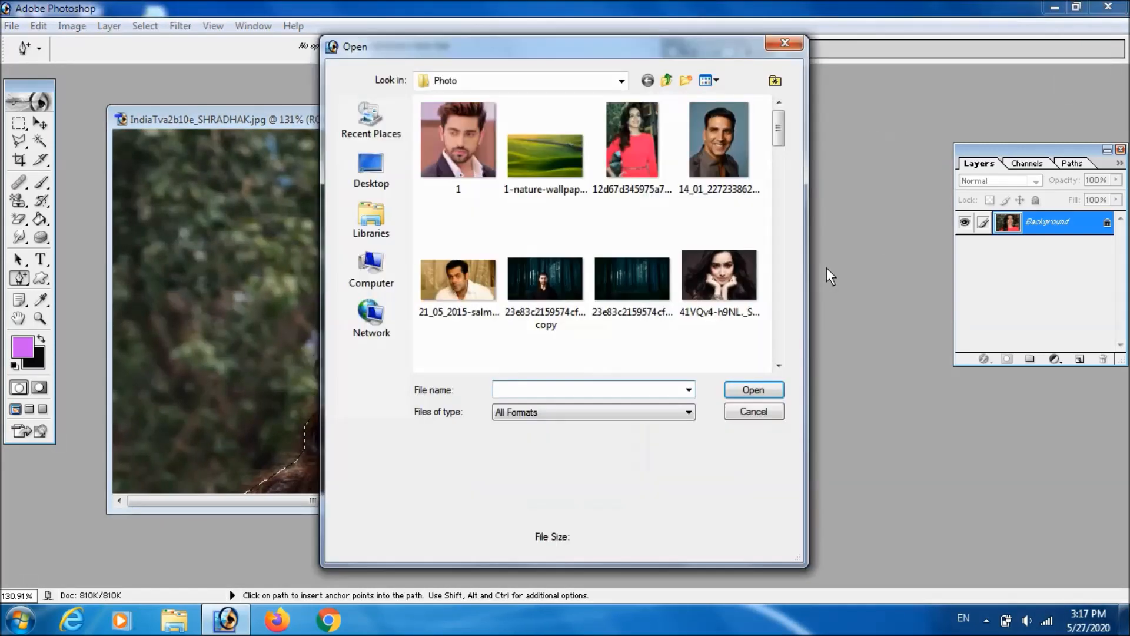
{"action": "double_click", "coordinate": [551, 151]}
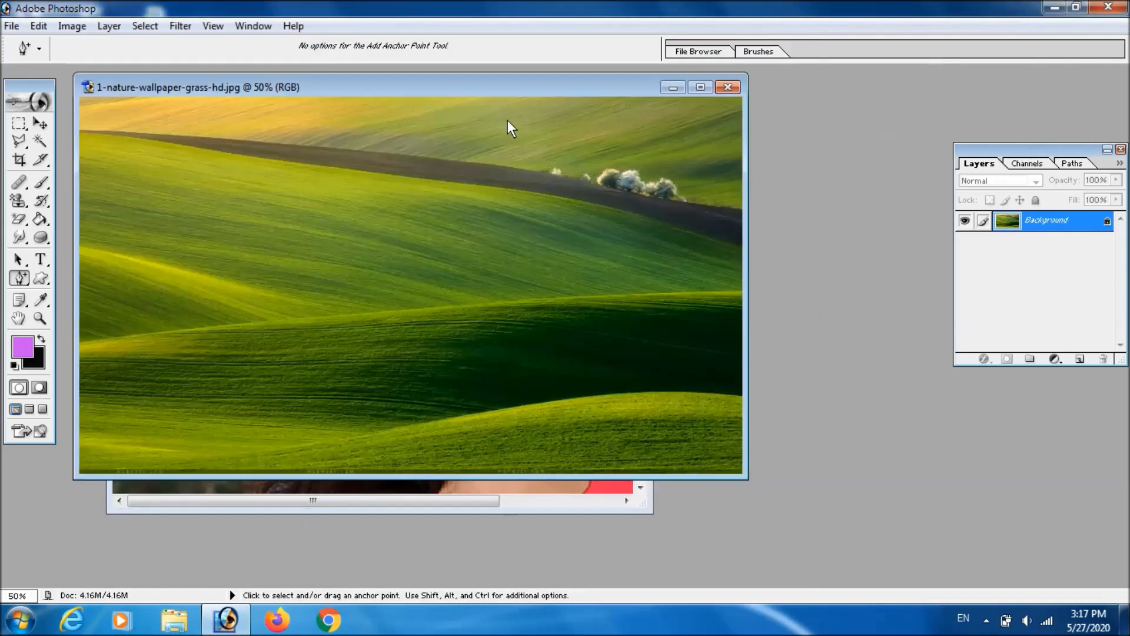
{"action": "left_click_drag", "start_coordinate": [496, 83], "coordinate": [814, 167]}
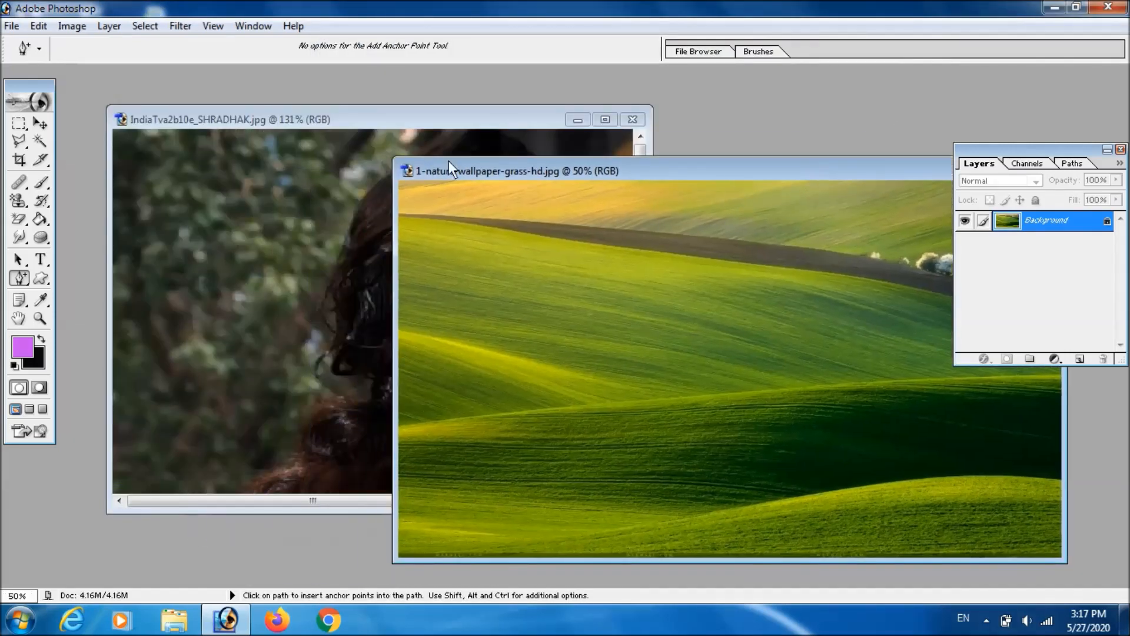
Move the selected woman from her photo onto the grass wallpaper with the Move tool
{"action": "left_click", "coordinate": [400, 126]}
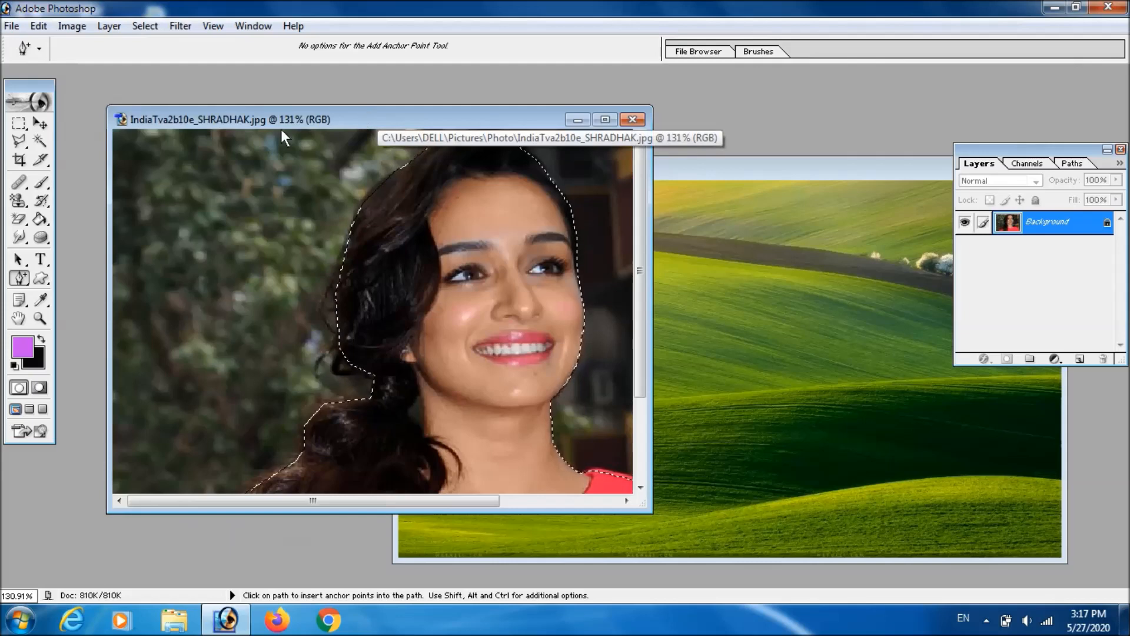
{"action": "left_click", "coordinate": [41, 123]}
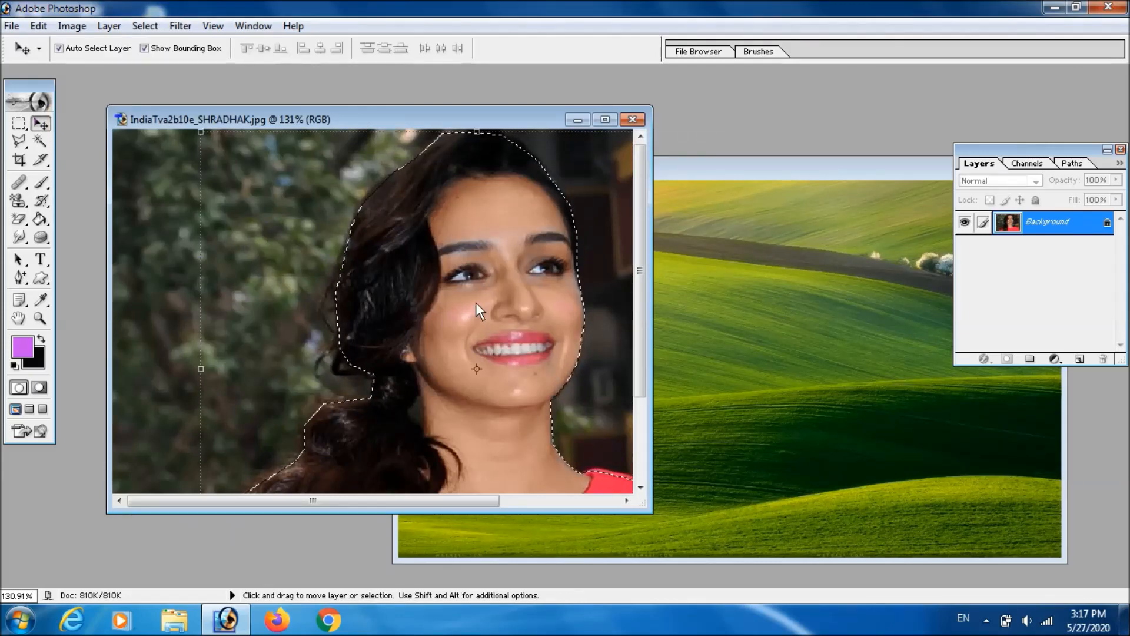
{"action": "left_click_drag", "start_coordinate": [477, 302], "coordinate": [640, 428]}
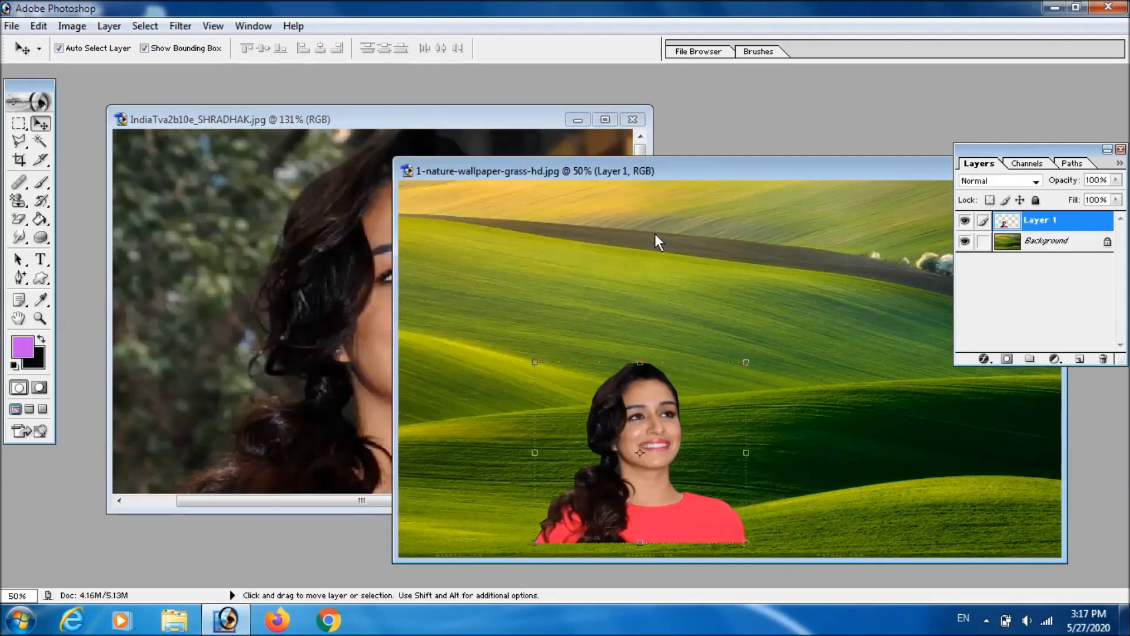
Reposition the woman's cutout on the wallpaper and scale it to 168.8% along the bottom edge
{"action": "left_click_drag", "start_coordinate": [658, 171], "coordinate": [479, 124]}
{"action": "left_click_drag", "start_coordinate": [471, 385], "coordinate": [369, 277]}
{"action": "left_click_drag", "start_coordinate": [468, 389], "coordinate": [579, 550]}
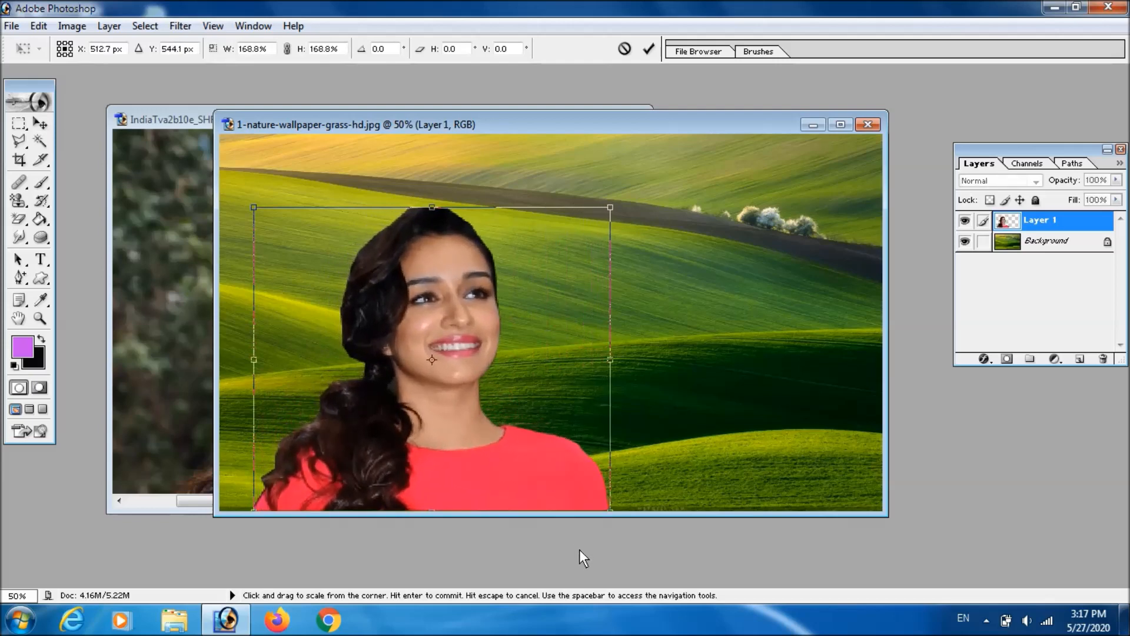
{"action": "key", "text": "Return"}
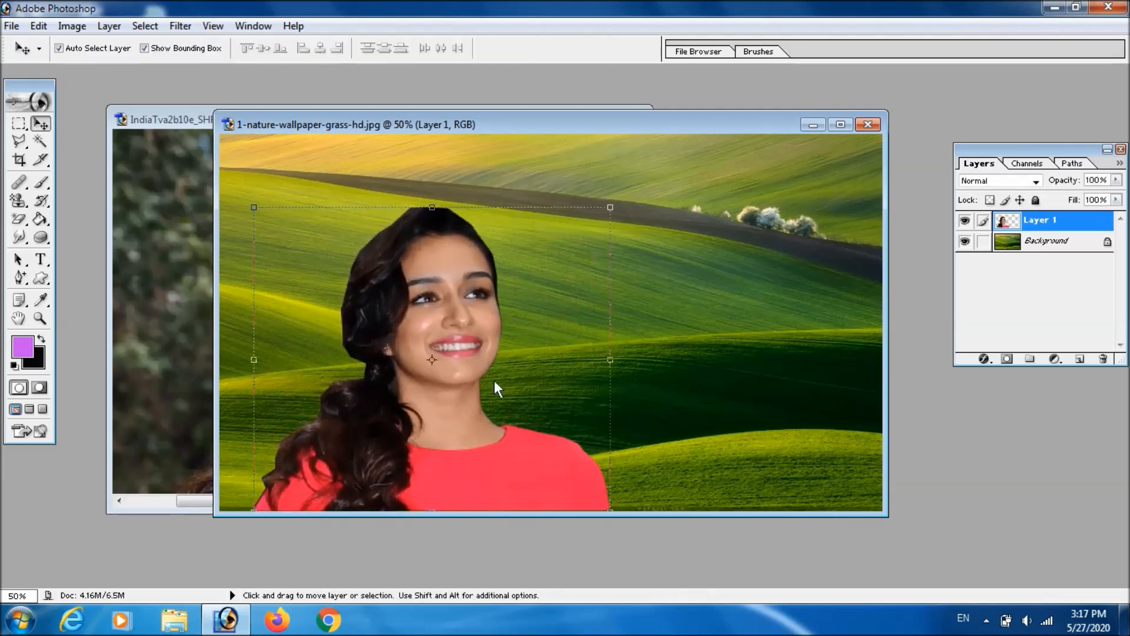
Shift the enlarged cutout for a close look at its edges, and delete Layer 1 from the wallpaper
{"action": "key", "text": "ctrl+plus"}
{"action": "key", "text": "ctrl+plus"}
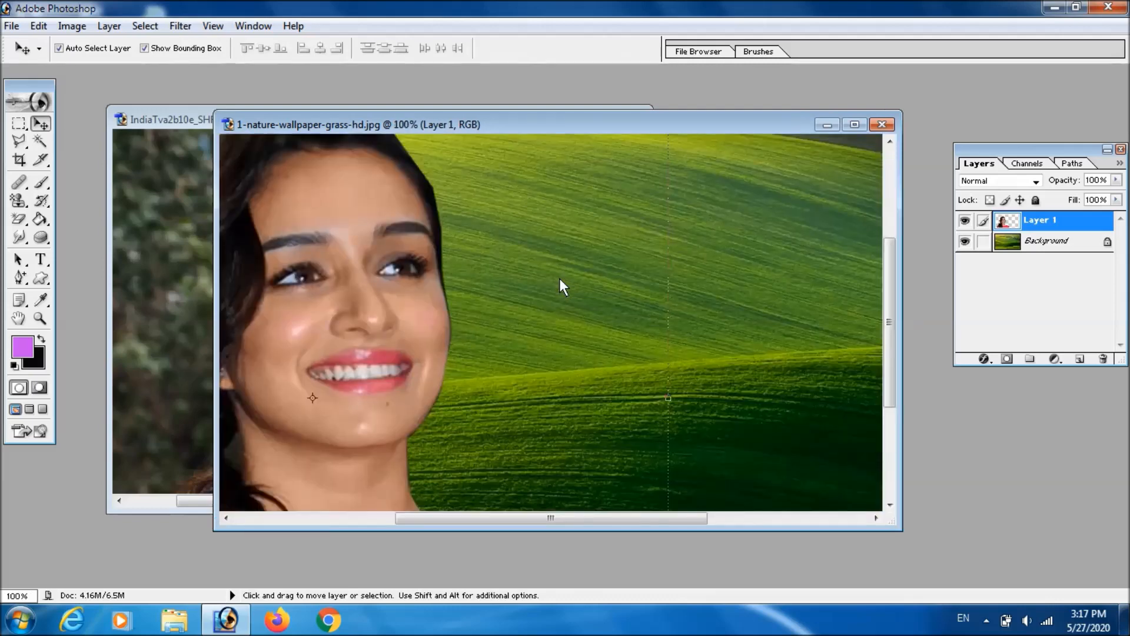
{"action": "left_click_drag", "start_coordinate": [381, 219], "coordinate": [505, 266]}
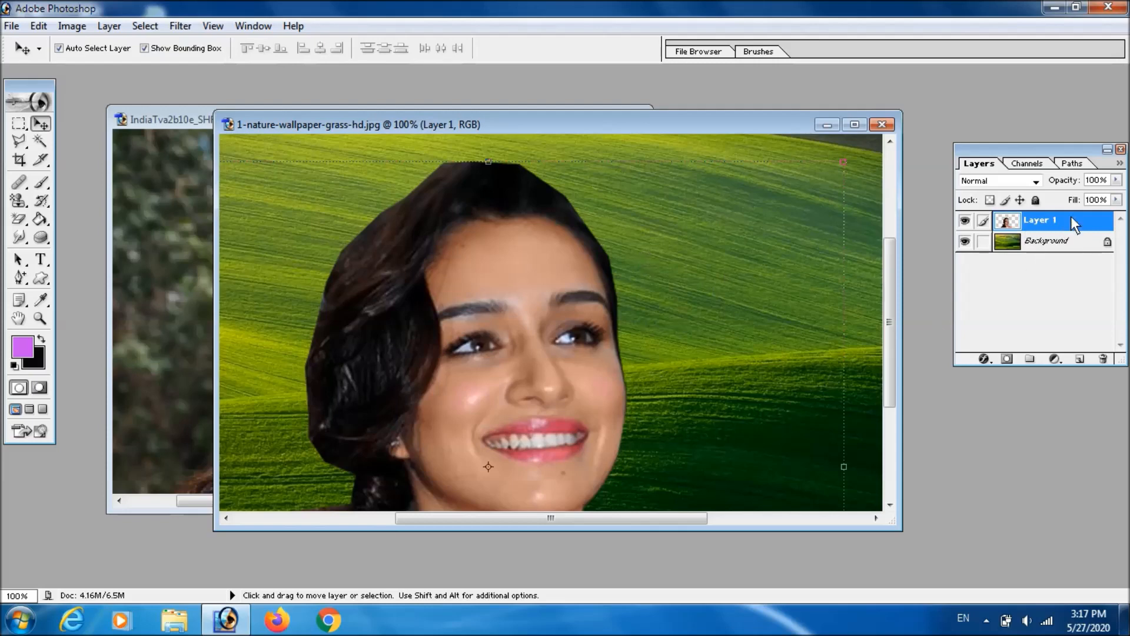
{"action": "left_click", "coordinate": [1104, 358]}
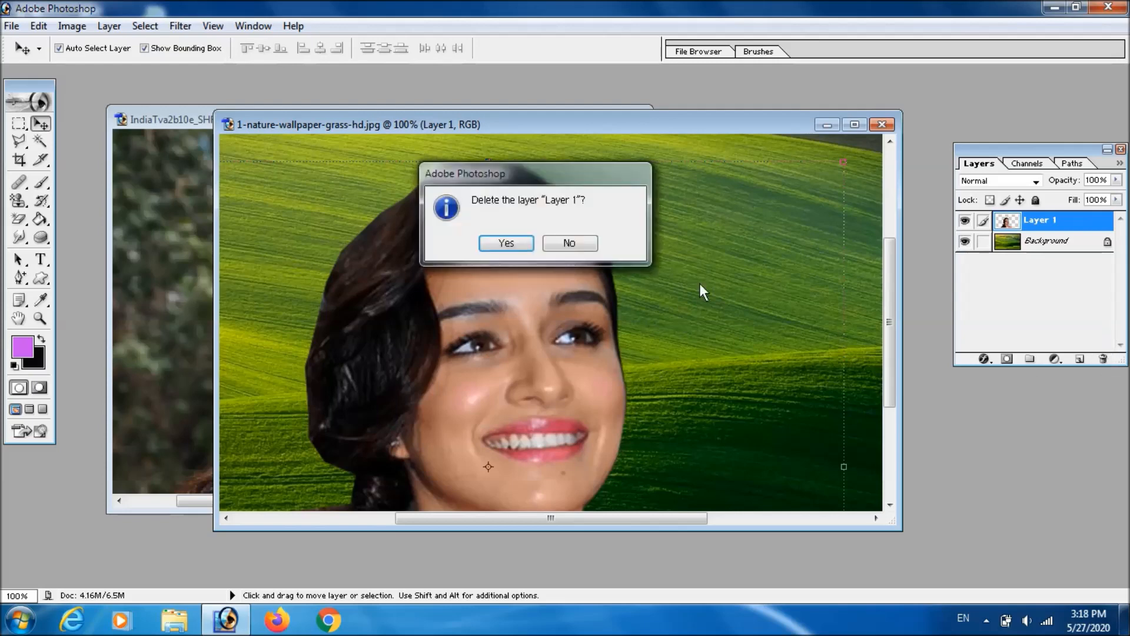
{"action": "left_click", "coordinate": [504, 248]}
Set the wallpaper window aside, return to the woman's photo and undo the path-to-selection conversion
{"action": "left_click_drag", "start_coordinate": [747, 131], "coordinate": [978, 221]}
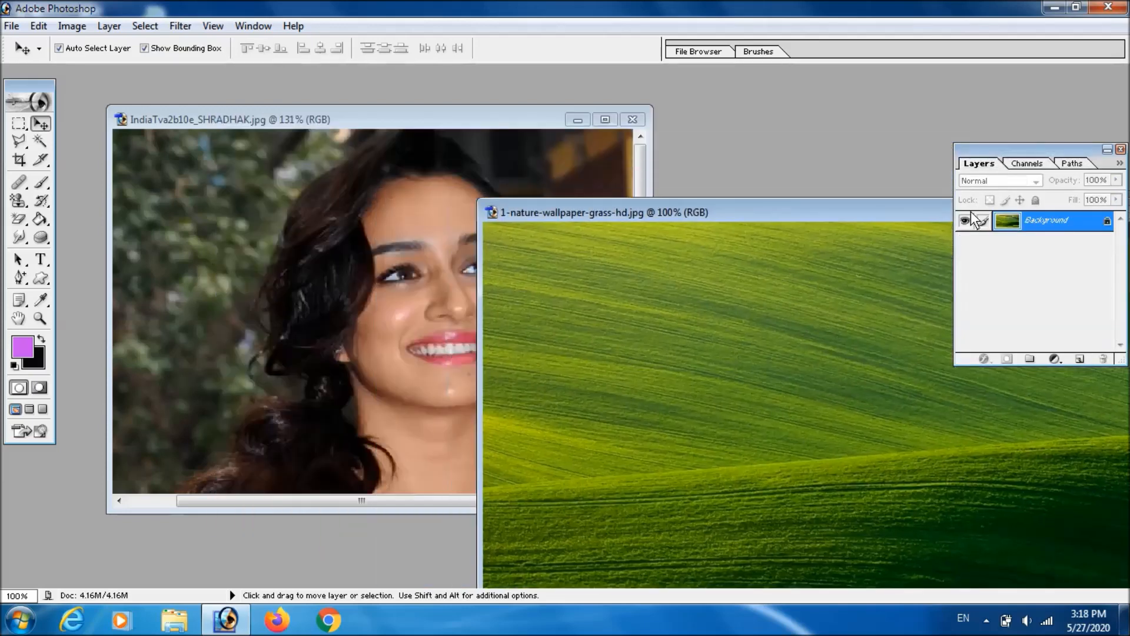
{"action": "left_click", "coordinate": [441, 272]}
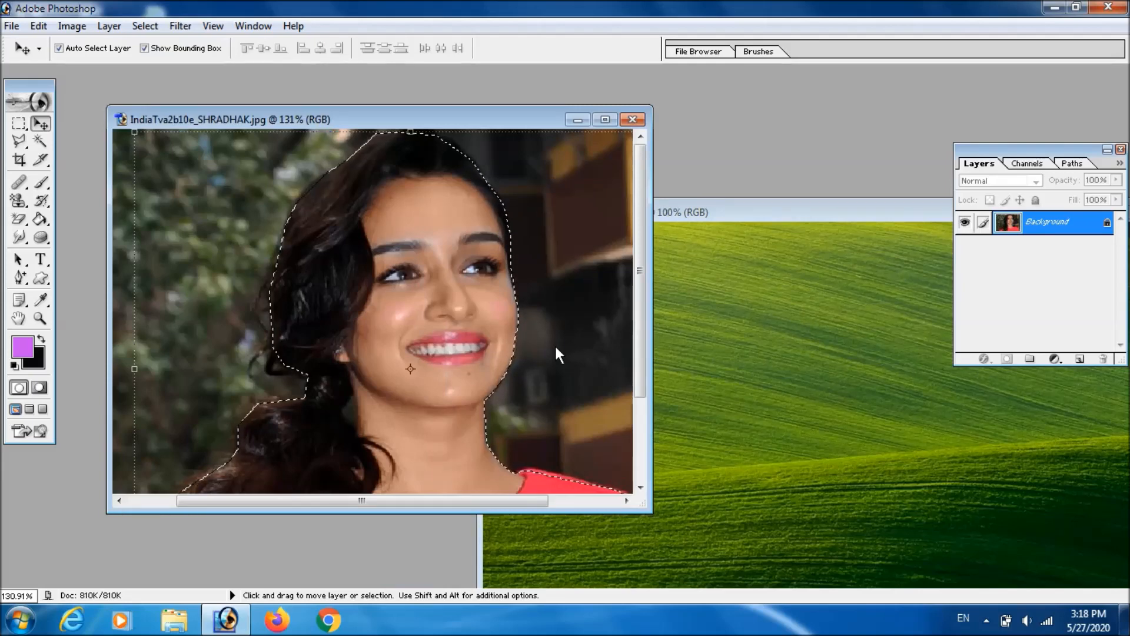
{"action": "key", "text": "ctrl+alt+z"}
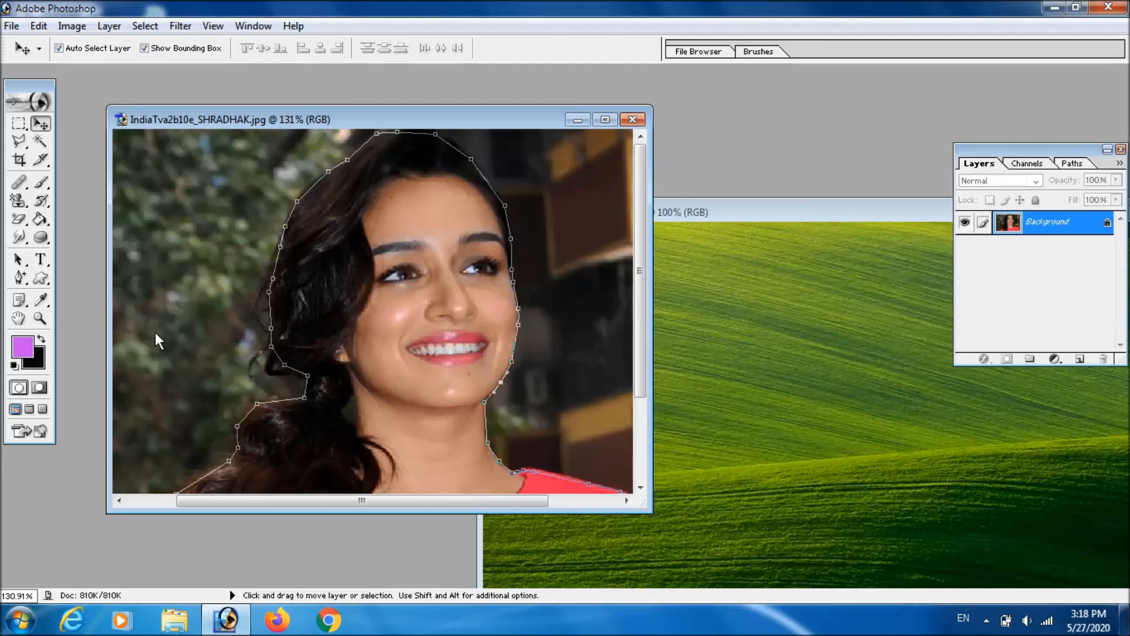
Use the Pen tool's Make Selection option to turn the path into a new anti-aliased selection with a feathered edge
{"action": "left_click", "coordinate": [20, 279]}
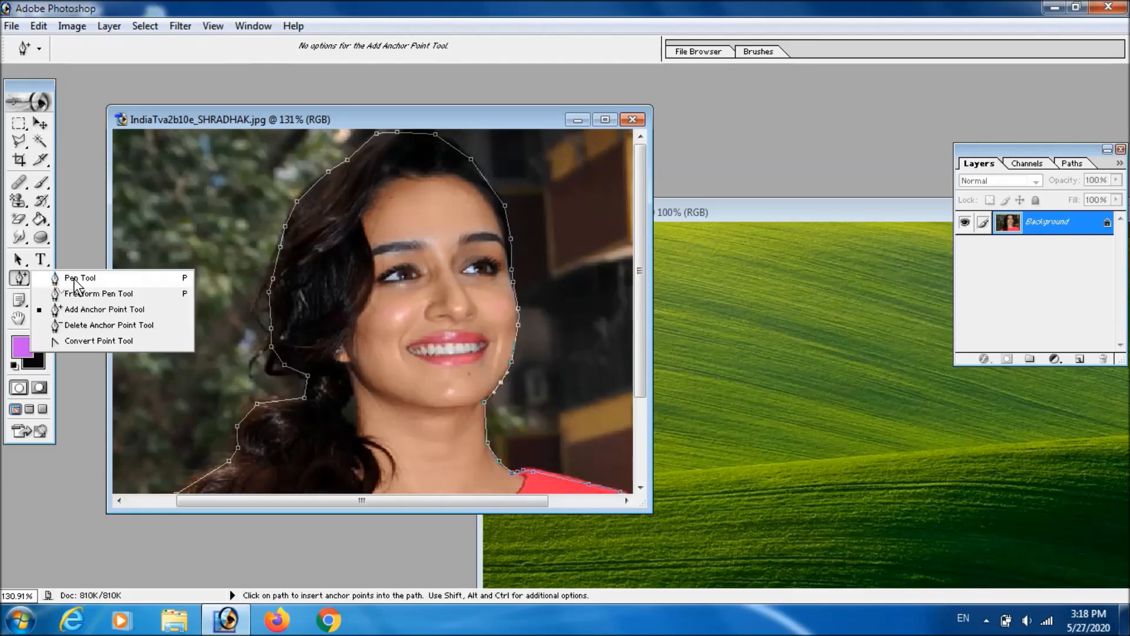
{"action": "left_click", "coordinate": [77, 278]}
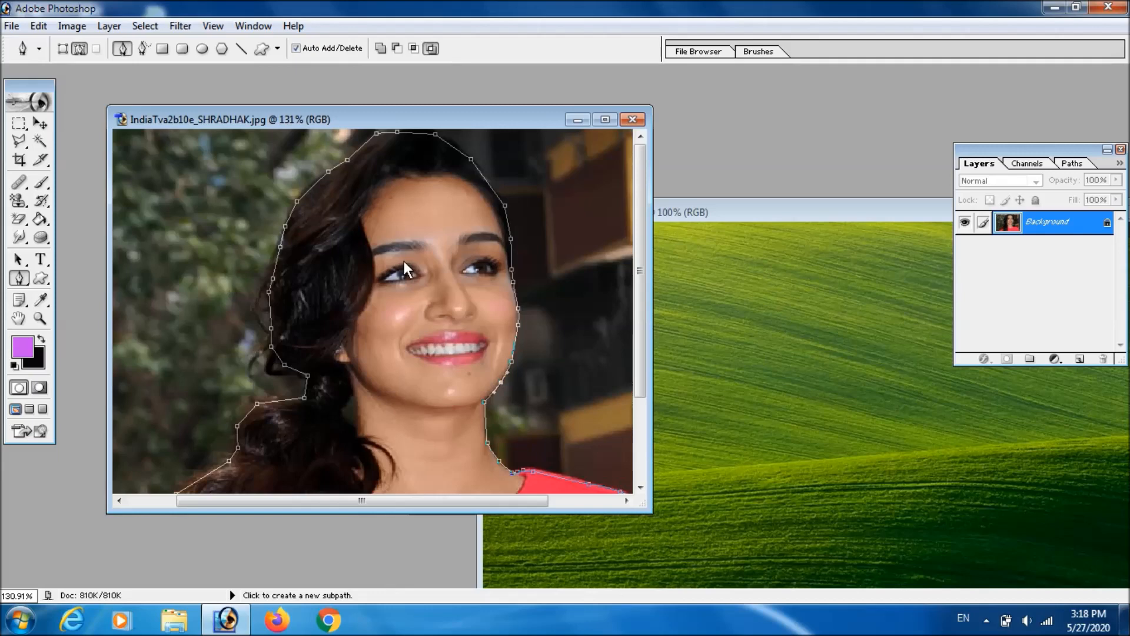
{"action": "right_click", "coordinate": [392, 225]}
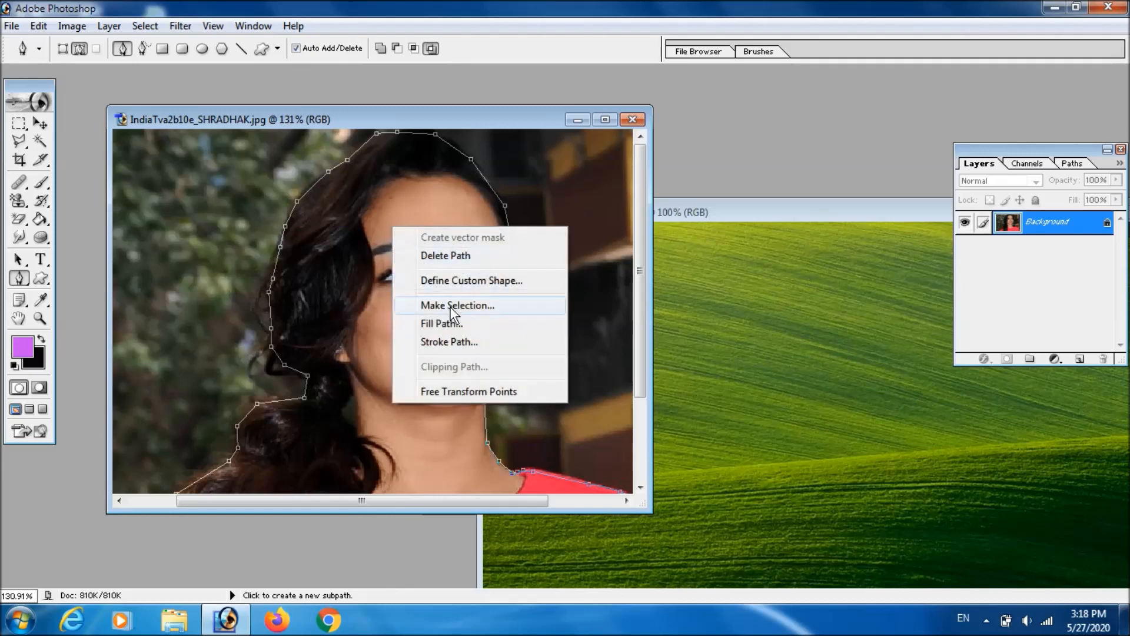
{"action": "left_click", "coordinate": [465, 307]}
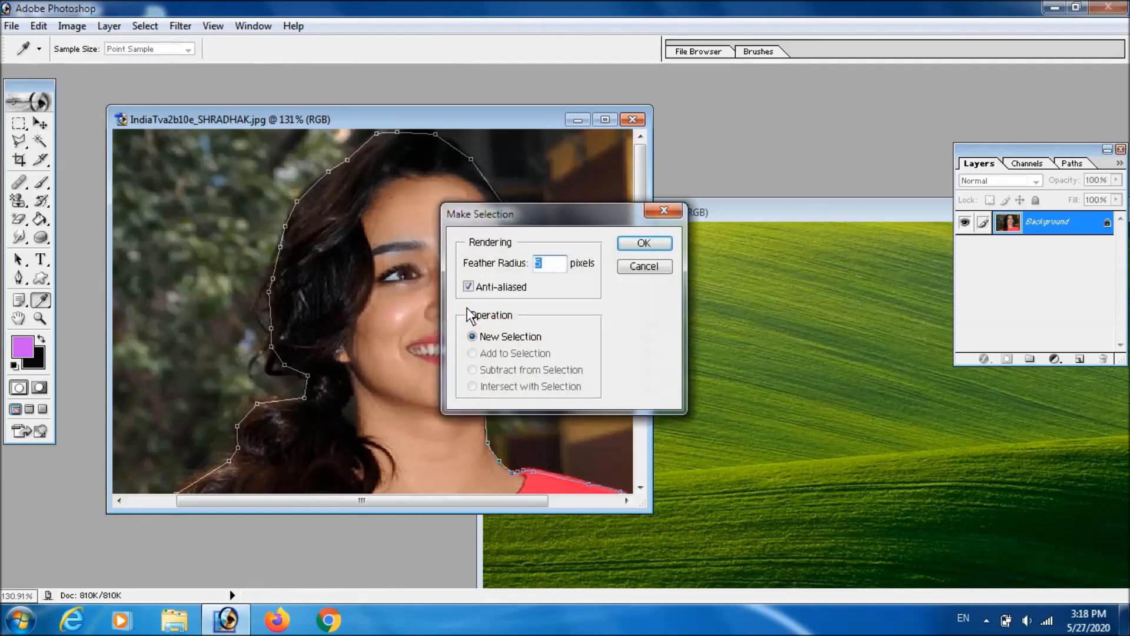
{"action": "left_click", "coordinate": [549, 267]}
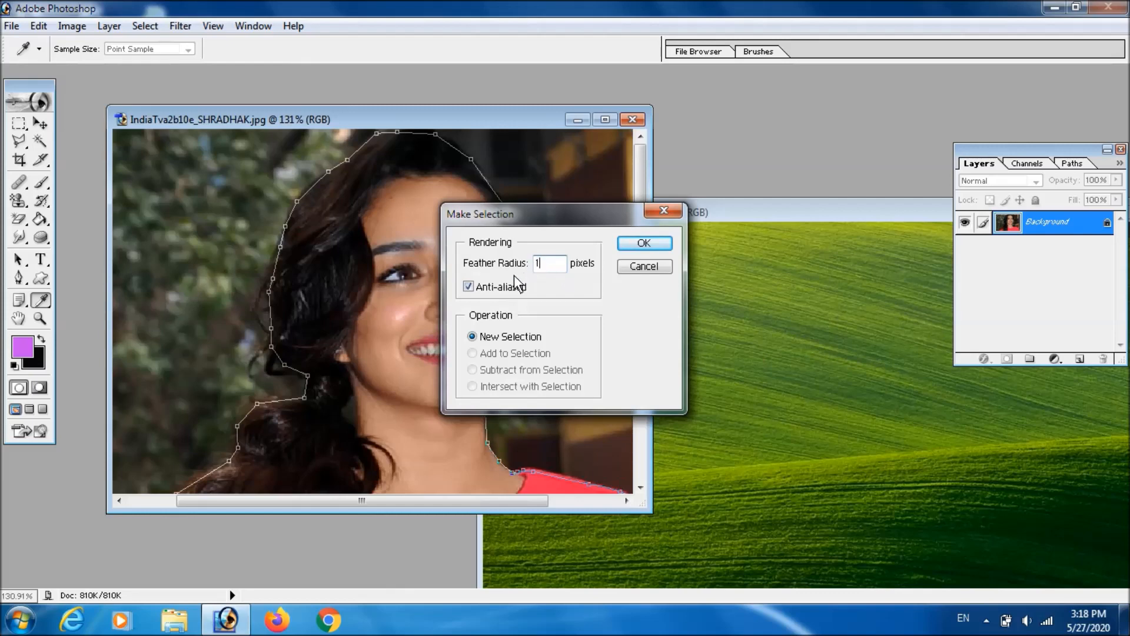
{"action": "left_click", "coordinate": [649, 245]}
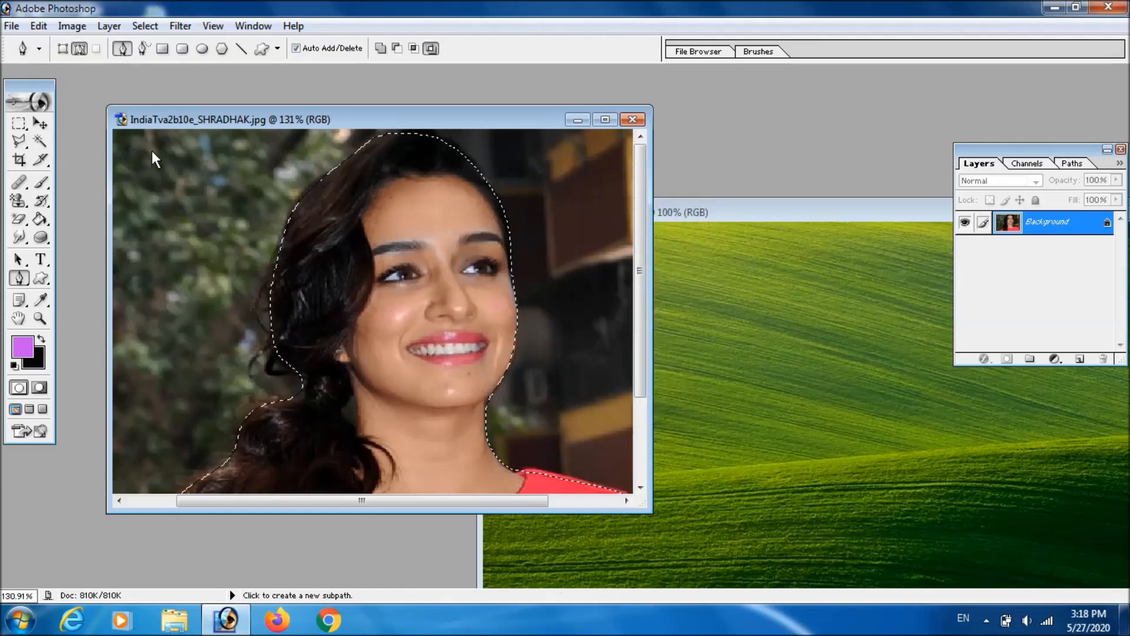
Move the feathered selection of the woman onto the grass wallpaper with the Move tool
{"action": "left_click", "coordinate": [40, 123]}
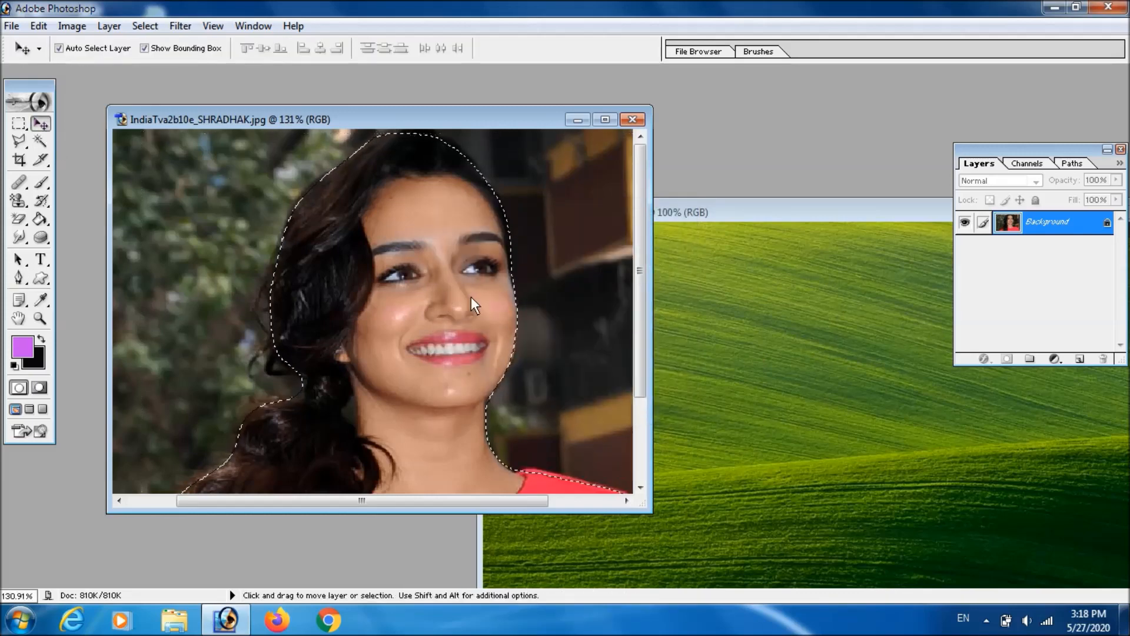
{"action": "left_click_drag", "start_coordinate": [471, 297], "coordinate": [705, 373]}
{"action": "left_click_drag", "start_coordinate": [837, 404], "coordinate": [837, 403]}
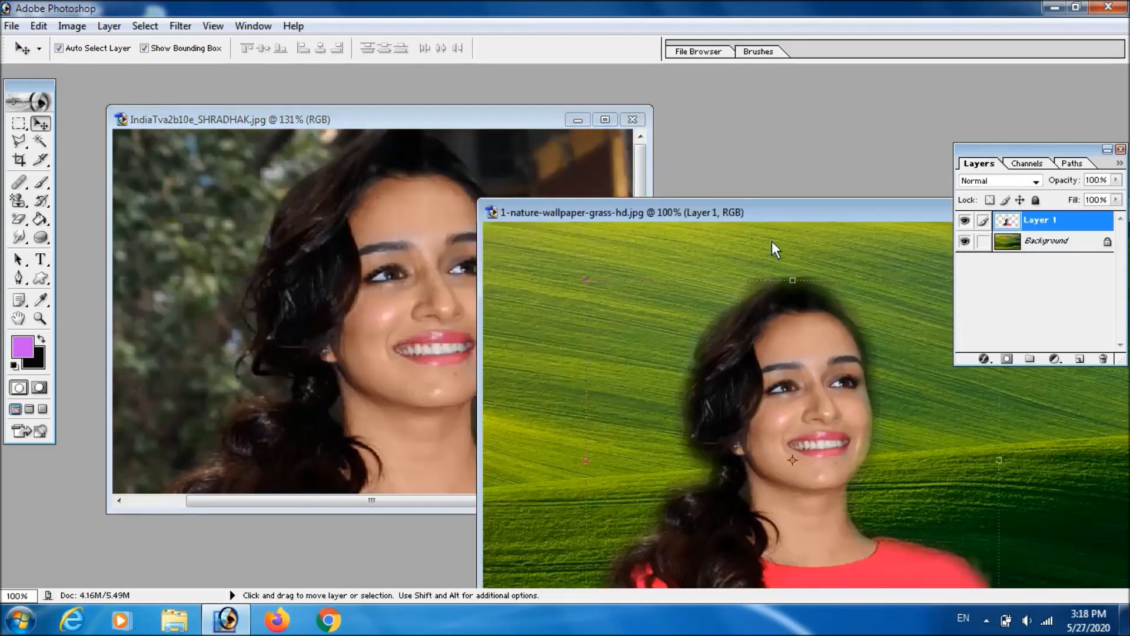
Maximize the wallpaper document and move the woman's cutout into the landscape's lower-right corner
{"action": "left_click_drag", "start_coordinate": [740, 214], "coordinate": [412, 116]}
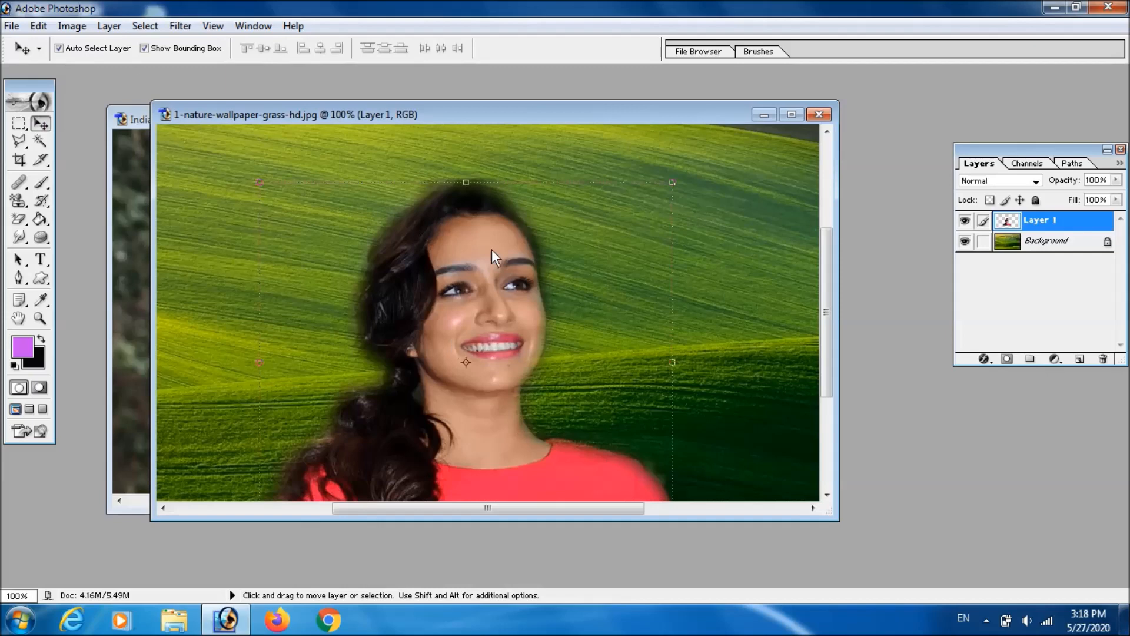
{"action": "left_click", "coordinate": [792, 115]}
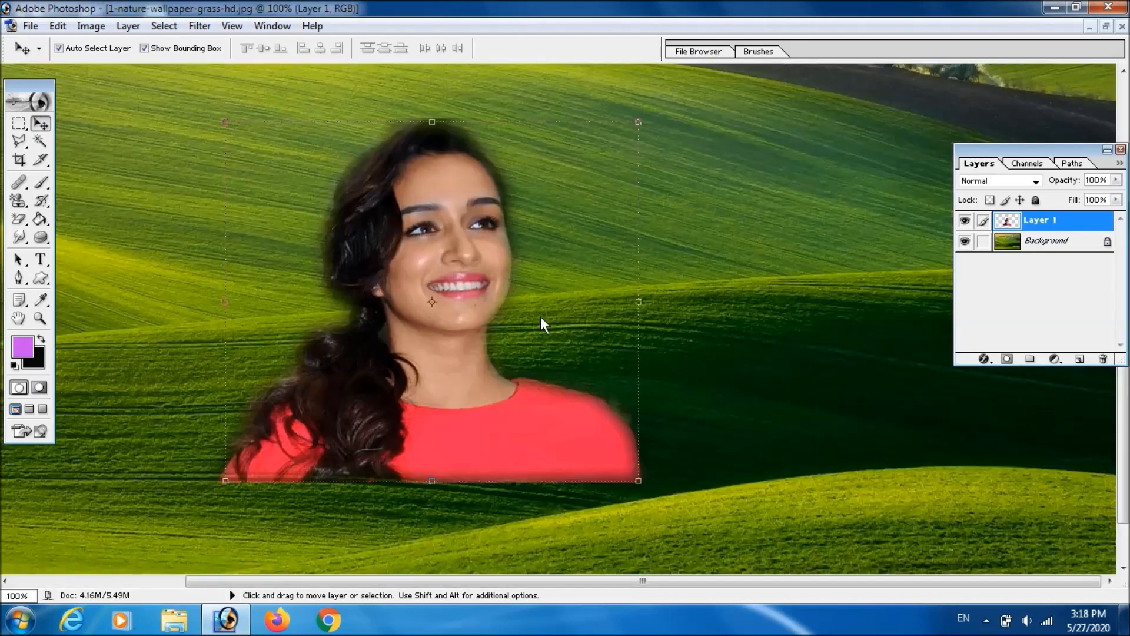
{"action": "left_click_drag", "start_coordinate": [475, 319], "coordinate": [479, 389]}
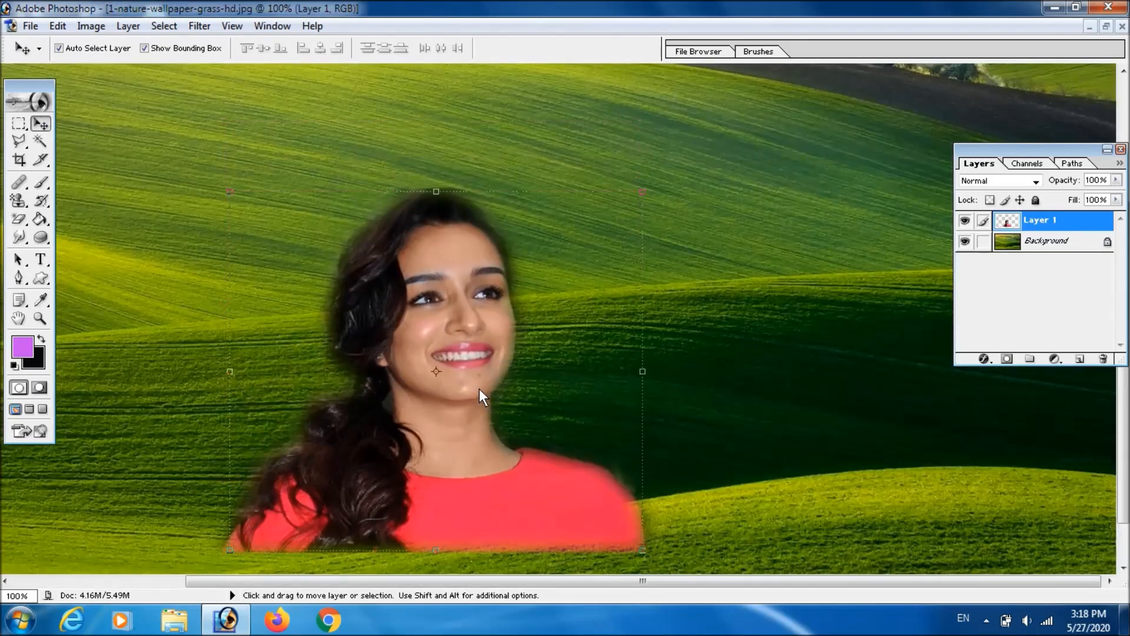
{"action": "key", "text": "ctrl+0"}
{"action": "left_click_drag", "start_coordinate": [564, 423], "coordinate": [860, 482]}
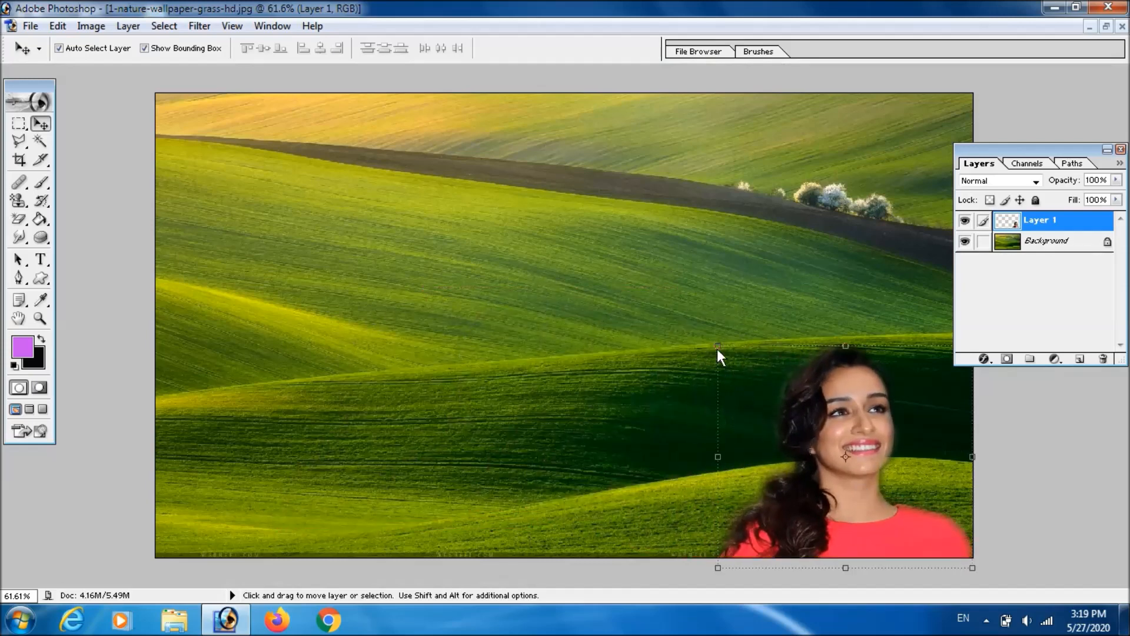
Scale the woman's cutout proportionally to about 145% and flip it horizontally
{"action": "left_click_drag", "start_coordinate": [717, 348], "coordinate": [633, 211]}
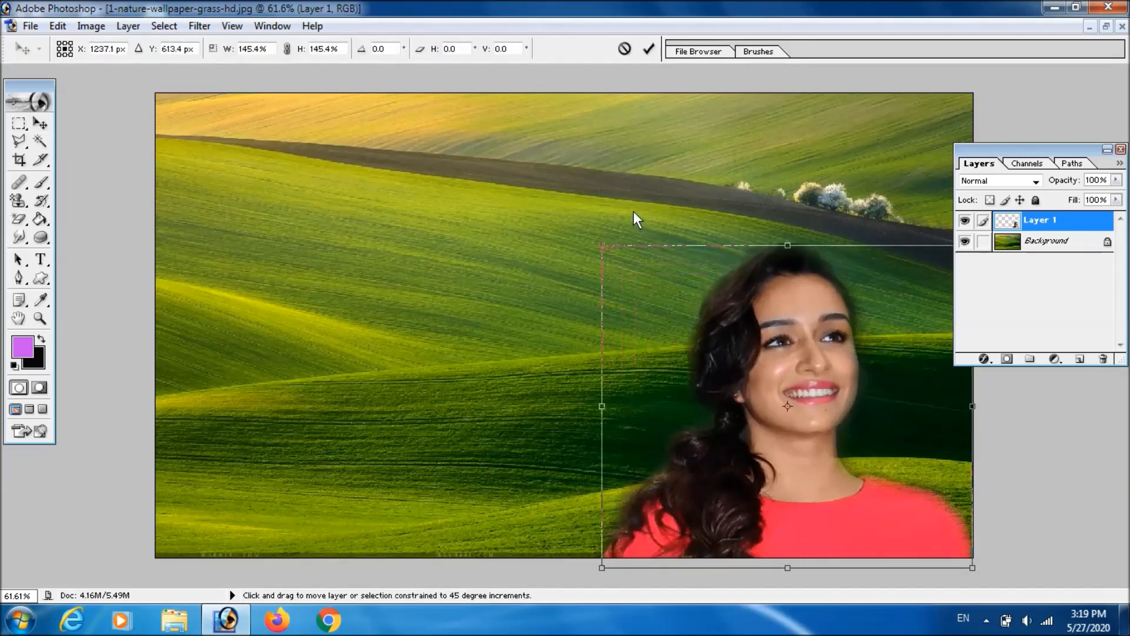
{"action": "key", "text": "Return"}
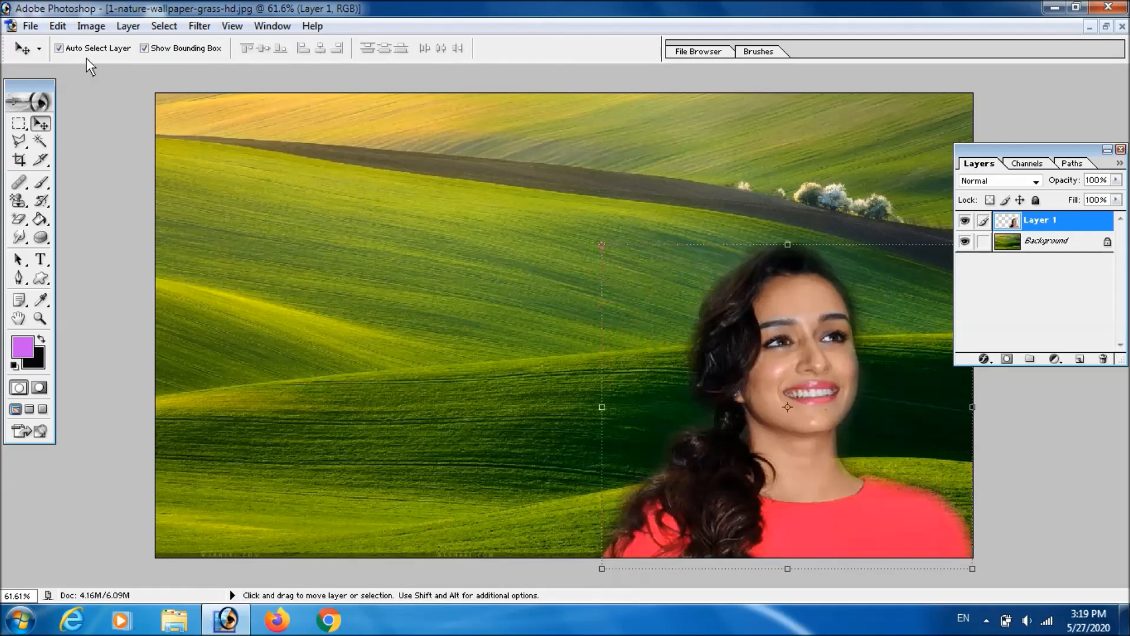
{"action": "left_click", "coordinate": [57, 27]}
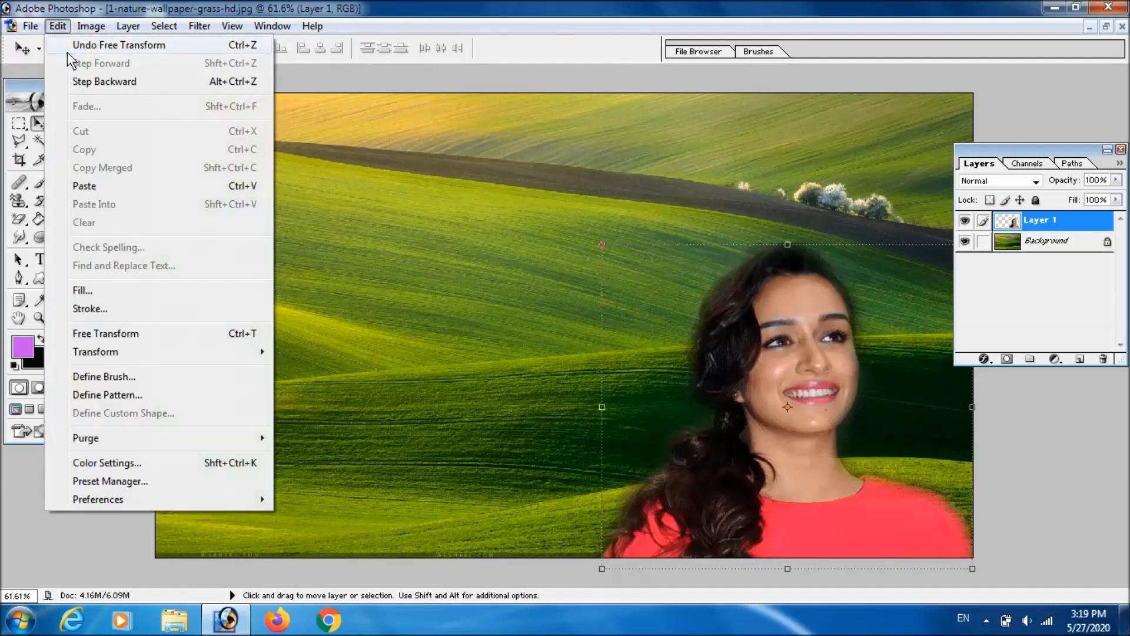
{"action": "mouse_move", "coordinate": [117, 347]}
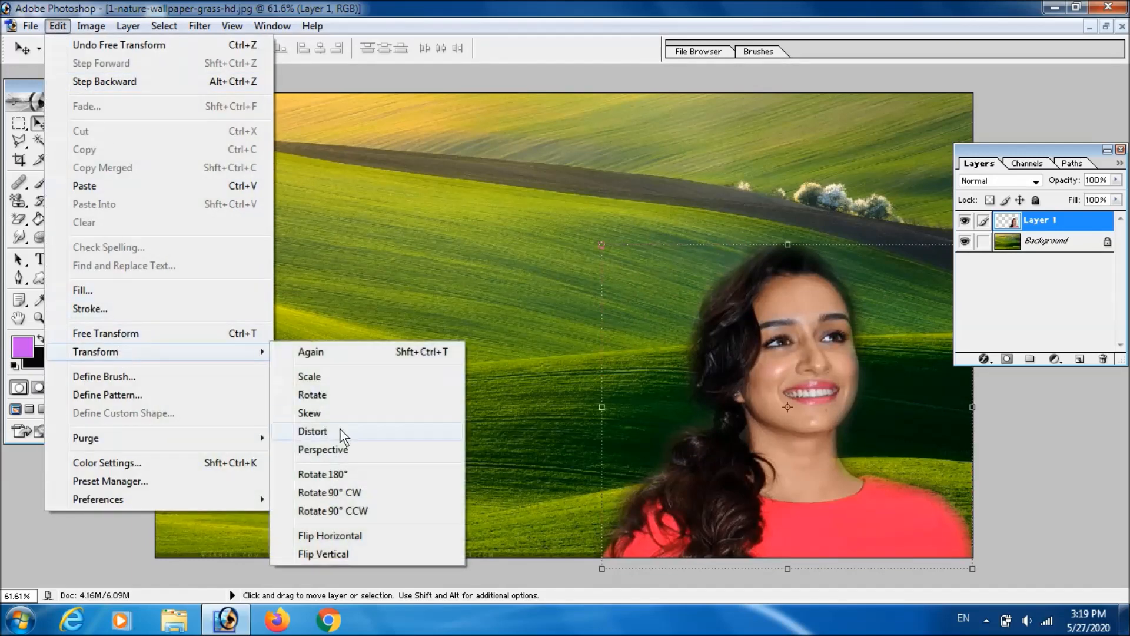
{"action": "left_click", "coordinate": [321, 536]}
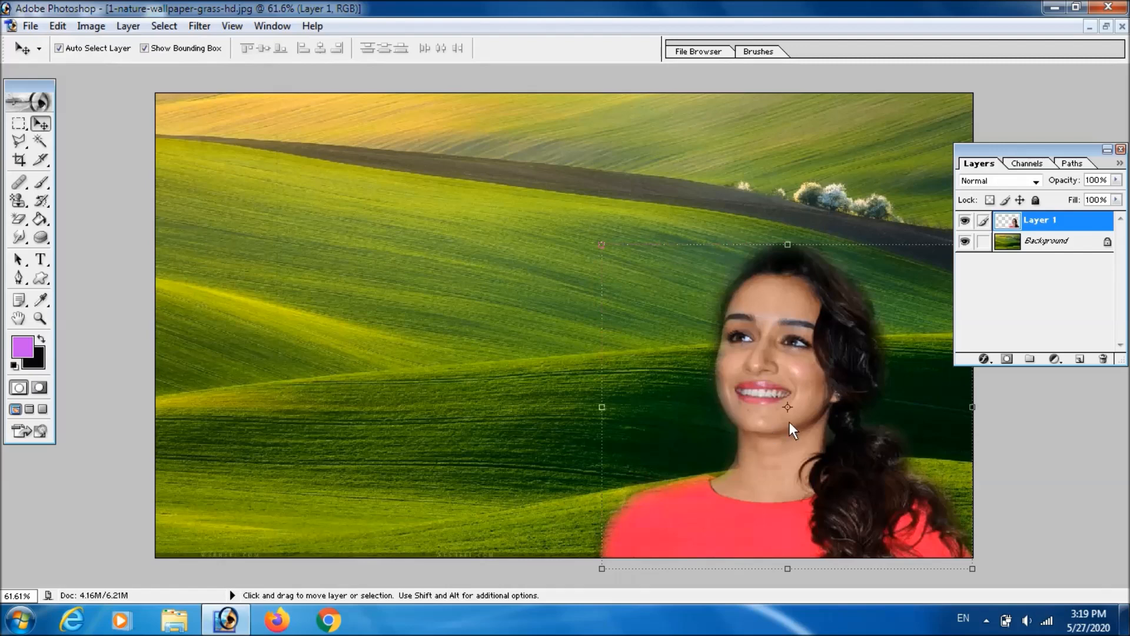
{"action": "left_click", "coordinate": [507, 384]}
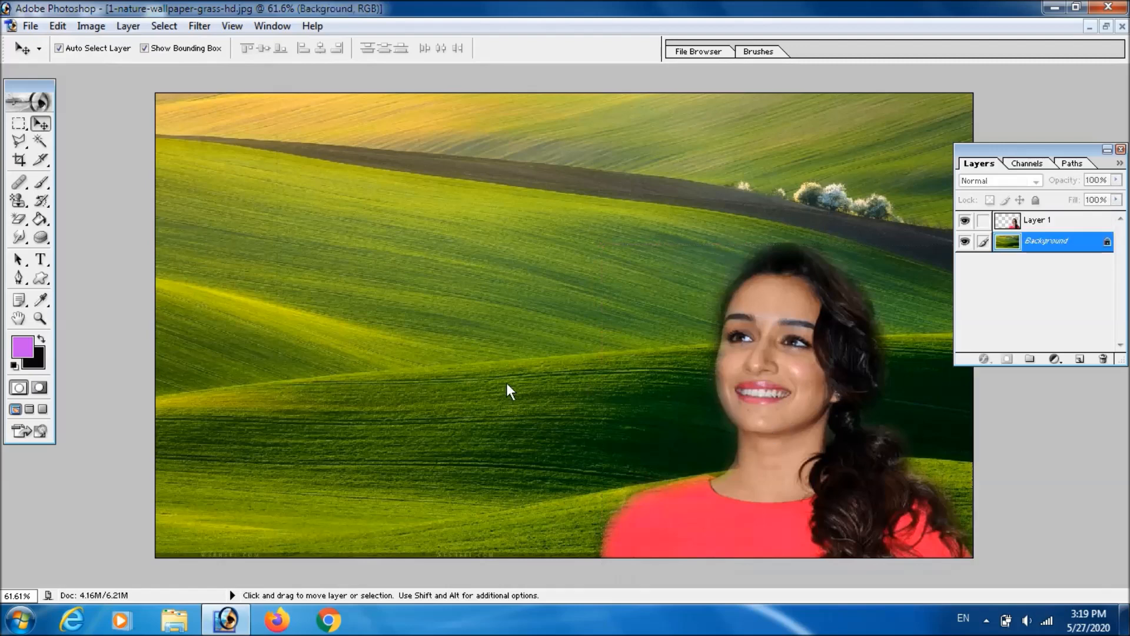
Duplicate the woman's cutout up and to the left of the original, and place the copy's layer beneath Layer 1
{"action": "left_click", "coordinate": [804, 365]}
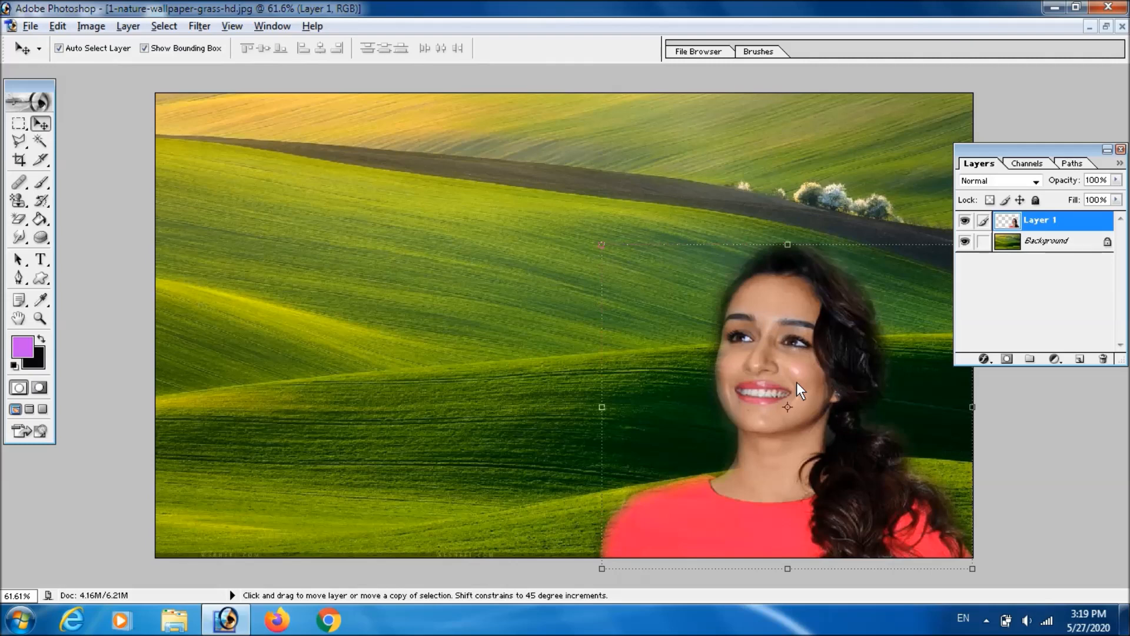
{"action": "left_click_drag", "start_coordinate": [796, 382], "coordinate": [694, 352]}
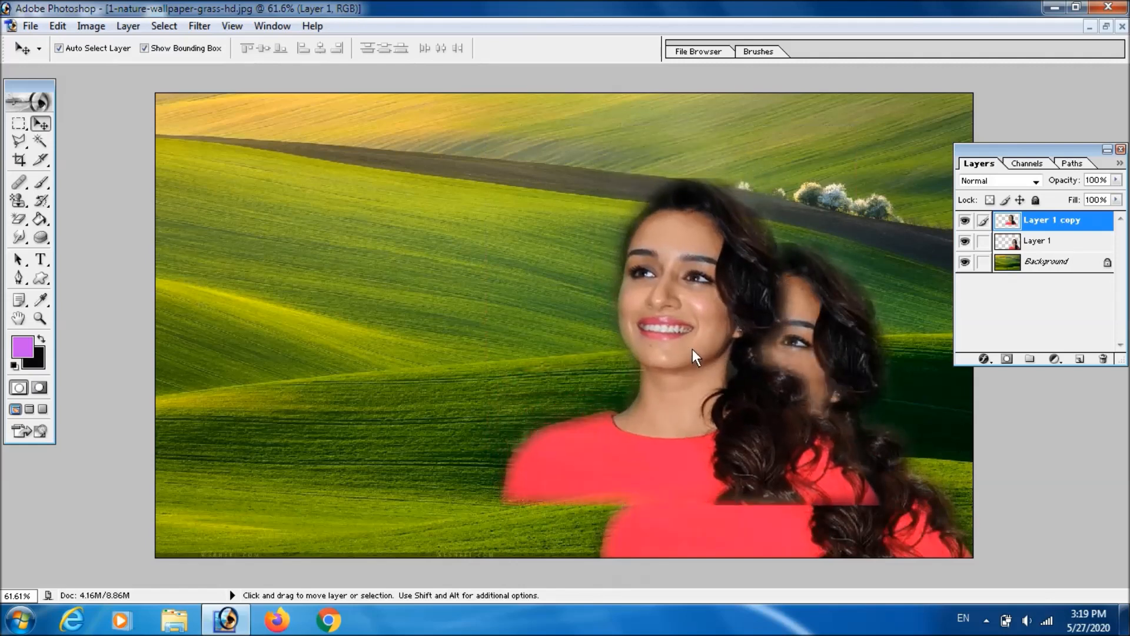
{"action": "left_click", "coordinate": [910, 528]}
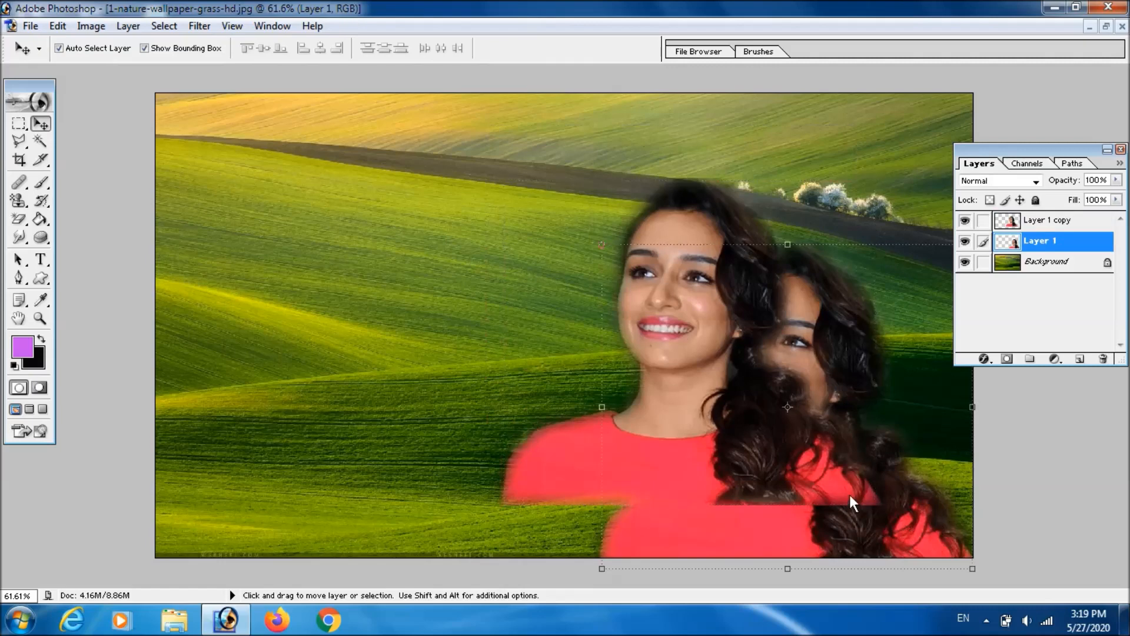
{"action": "left_click", "coordinate": [715, 443]}
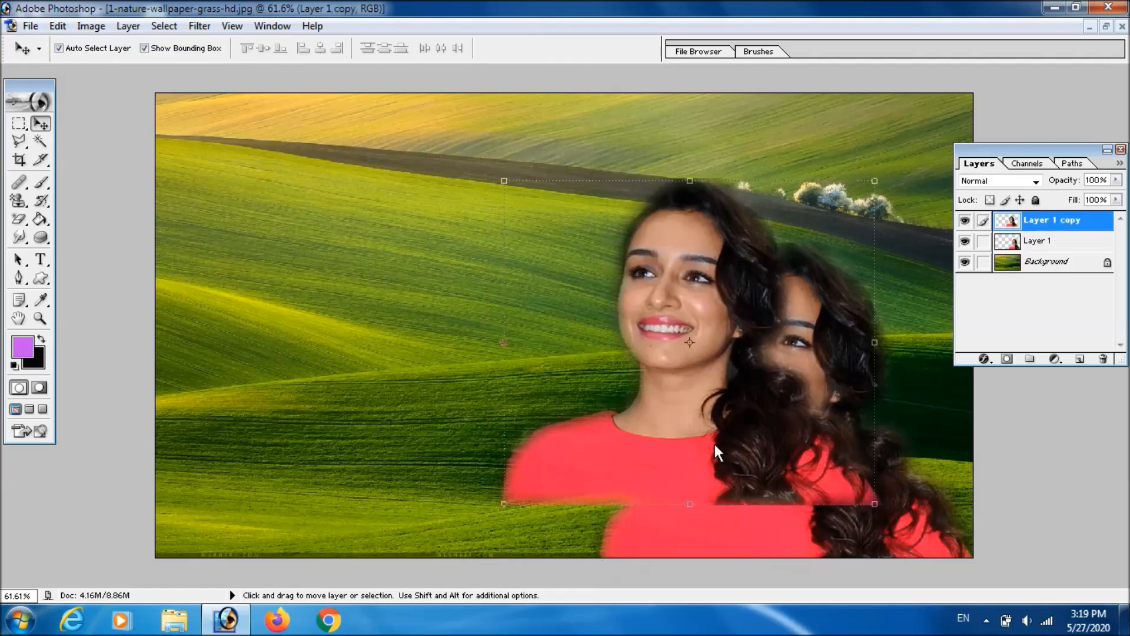
{"action": "left_click_drag", "start_coordinate": [1048, 222], "coordinate": [1051, 249]}
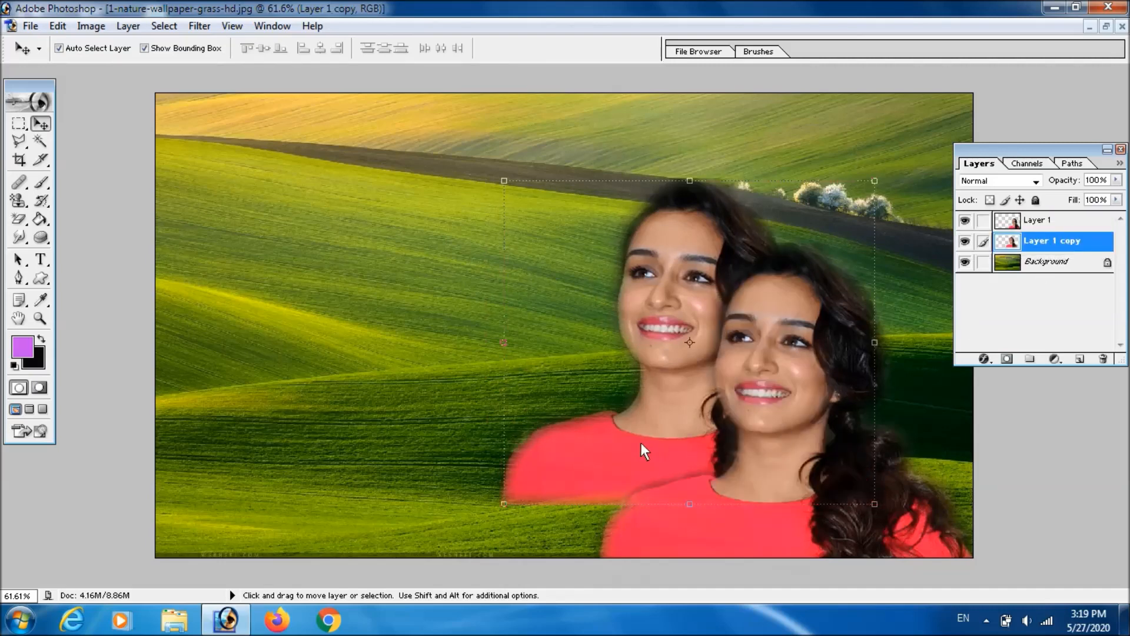
Shift the front cutout slightly right and lower the copy behind it to the landscape's bottom edge
{"action": "left_click", "coordinate": [815, 541]}
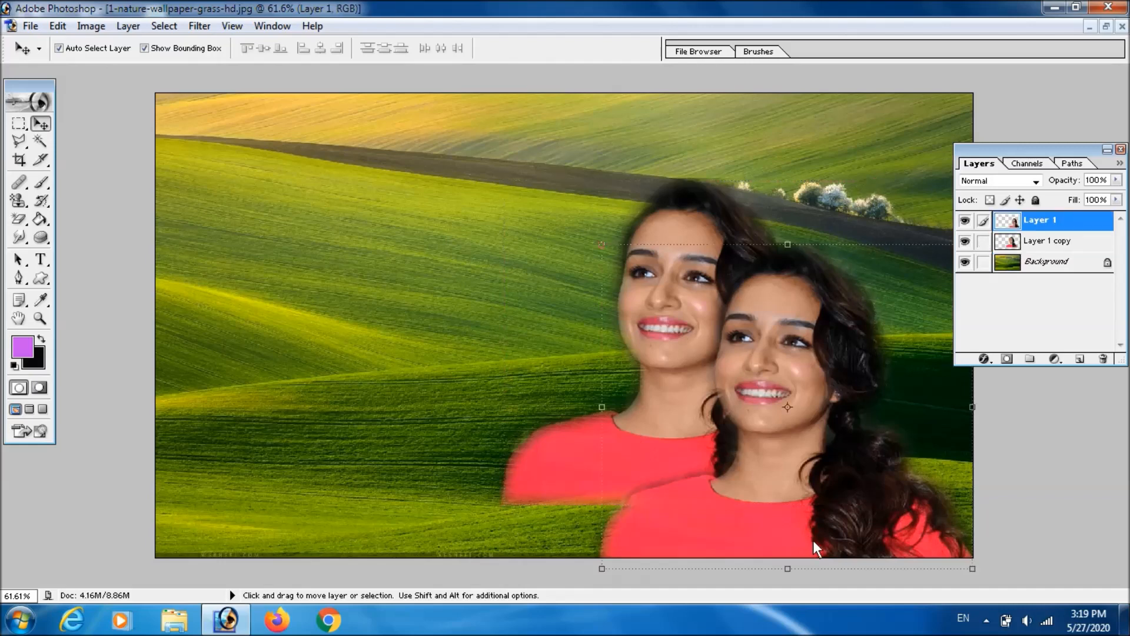
{"action": "left_click_drag", "start_coordinate": [666, 408], "coordinate": [697, 405]}
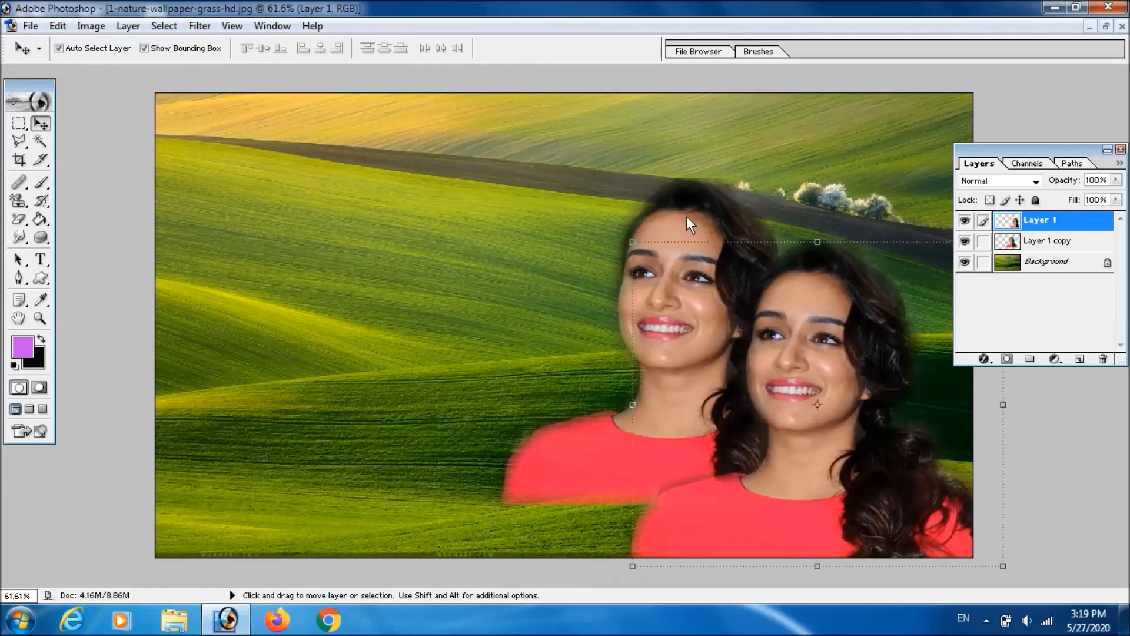
{"action": "left_click", "coordinate": [1044, 243]}
{"action": "left_click_drag", "start_coordinate": [644, 317], "coordinate": [645, 377]}
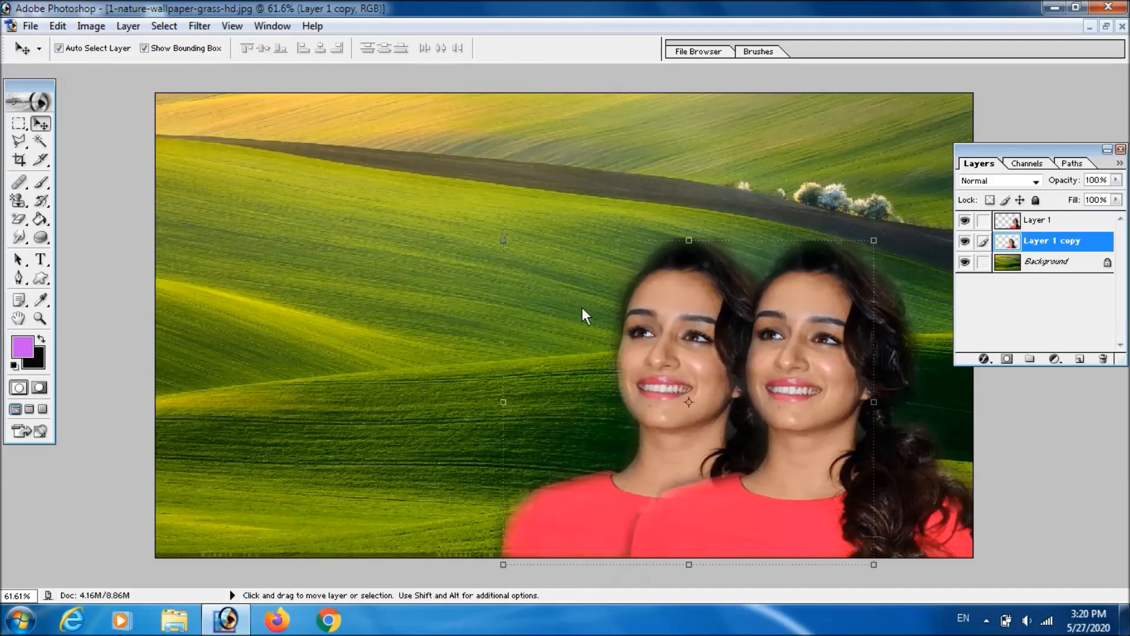
Scale the Layer 1 copy cutout proportionally to about 145% and reduce its opacity to 52%
{"action": "left_click_drag", "start_coordinate": [502, 239], "coordinate": [412, 98]}
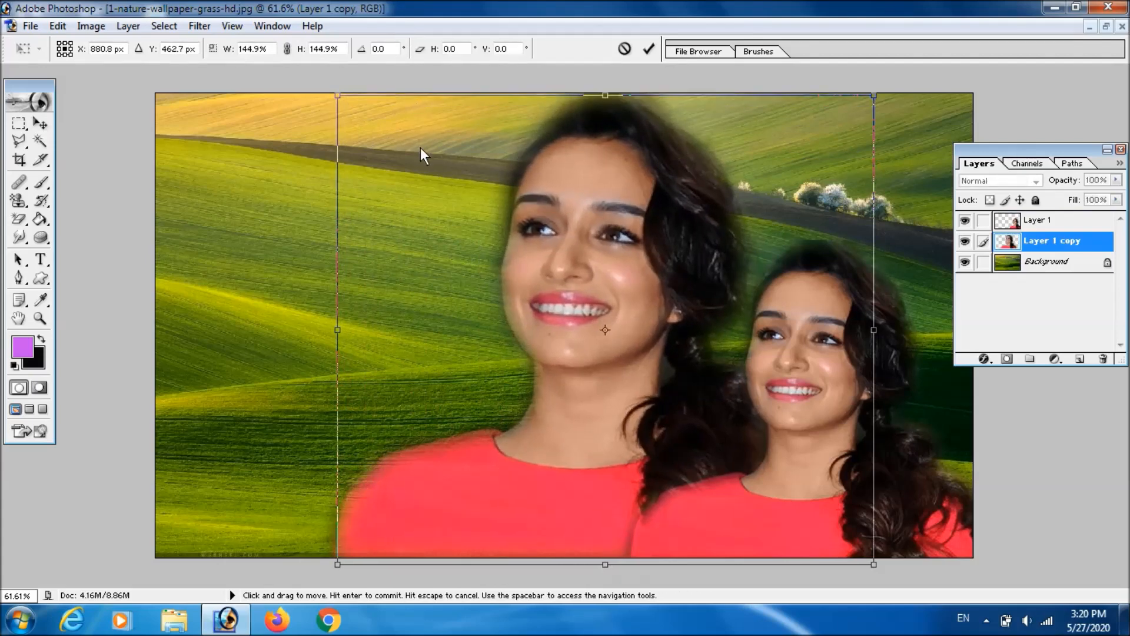
{"action": "key", "text": "Return"}
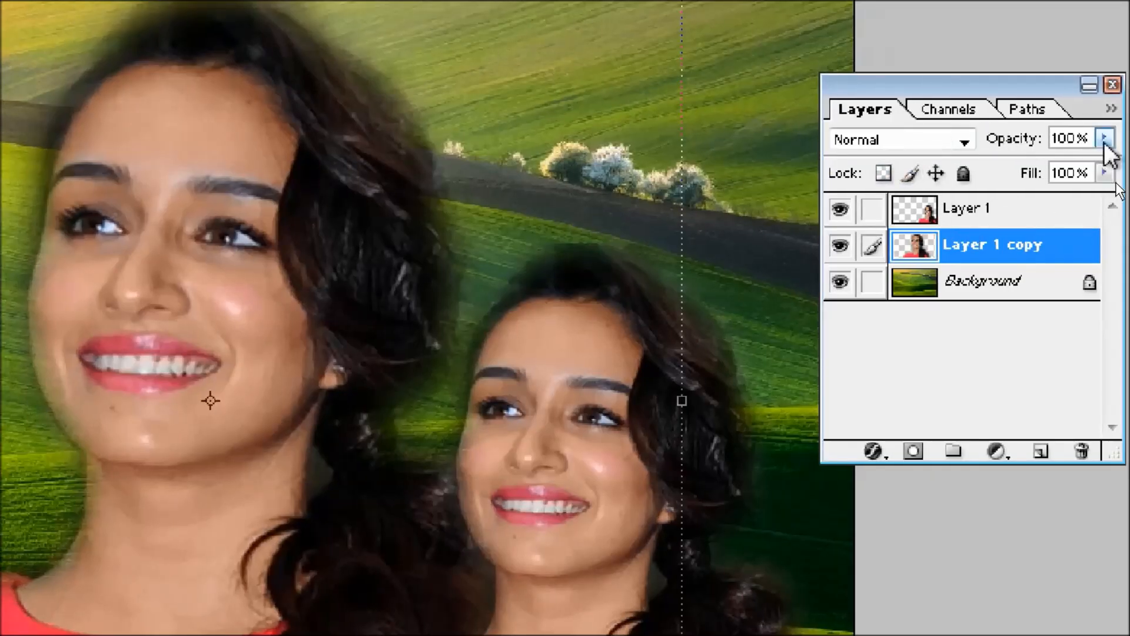
{"action": "left_click", "coordinate": [1105, 138]}
{"action": "left_click_drag", "start_coordinate": [1105, 171], "coordinate": [1035, 172]}
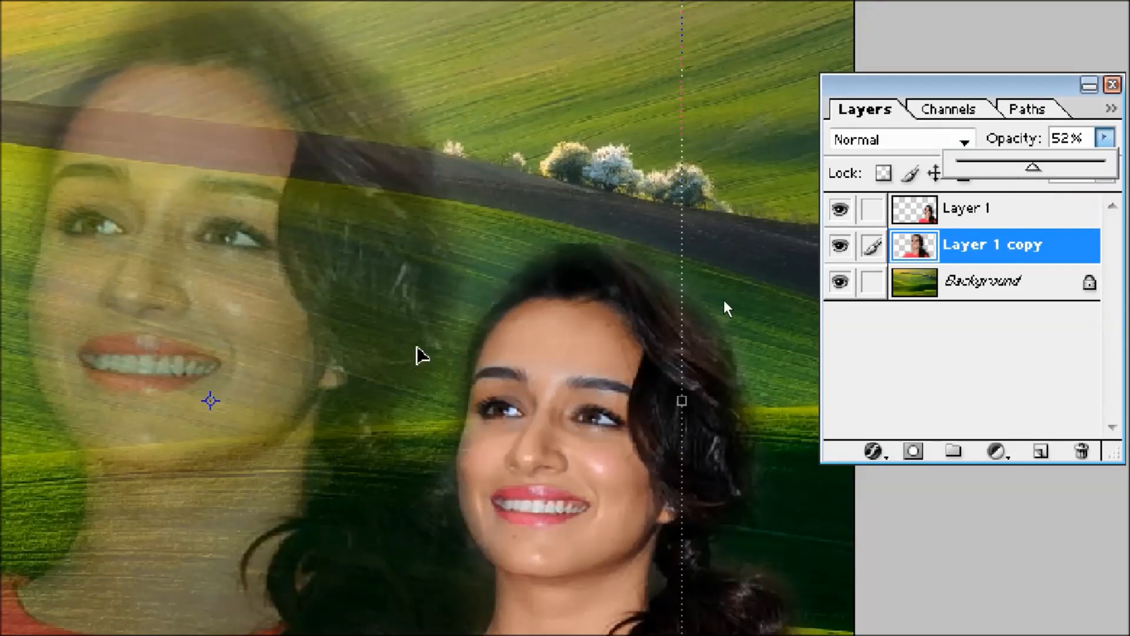
{"action": "key", "text": "Return"}
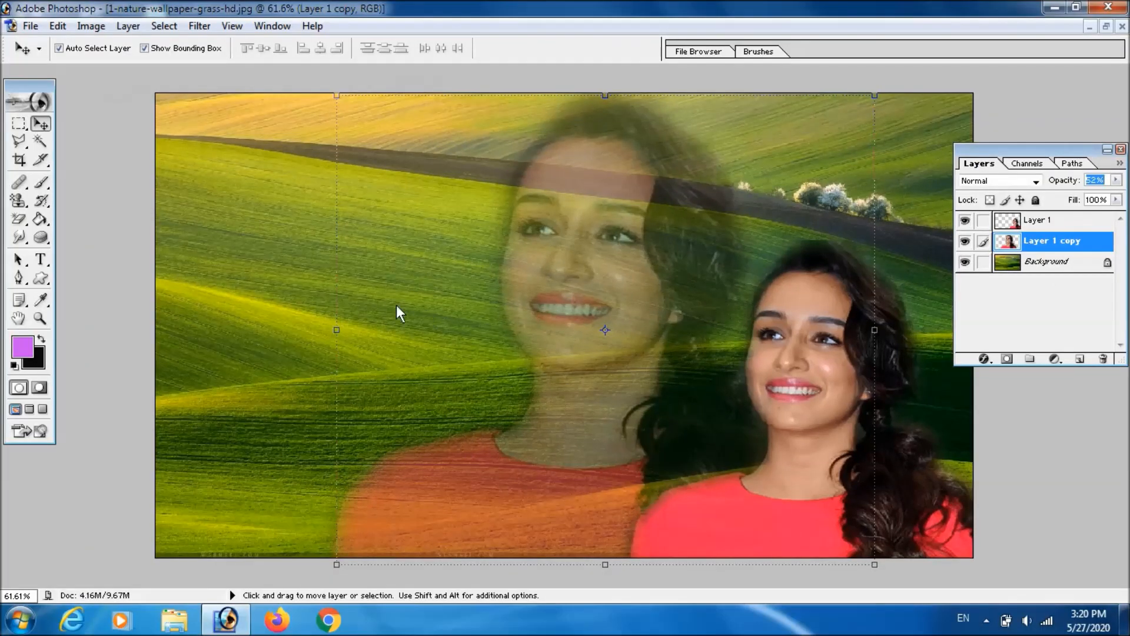
{"action": "left_click", "coordinate": [306, 292]}
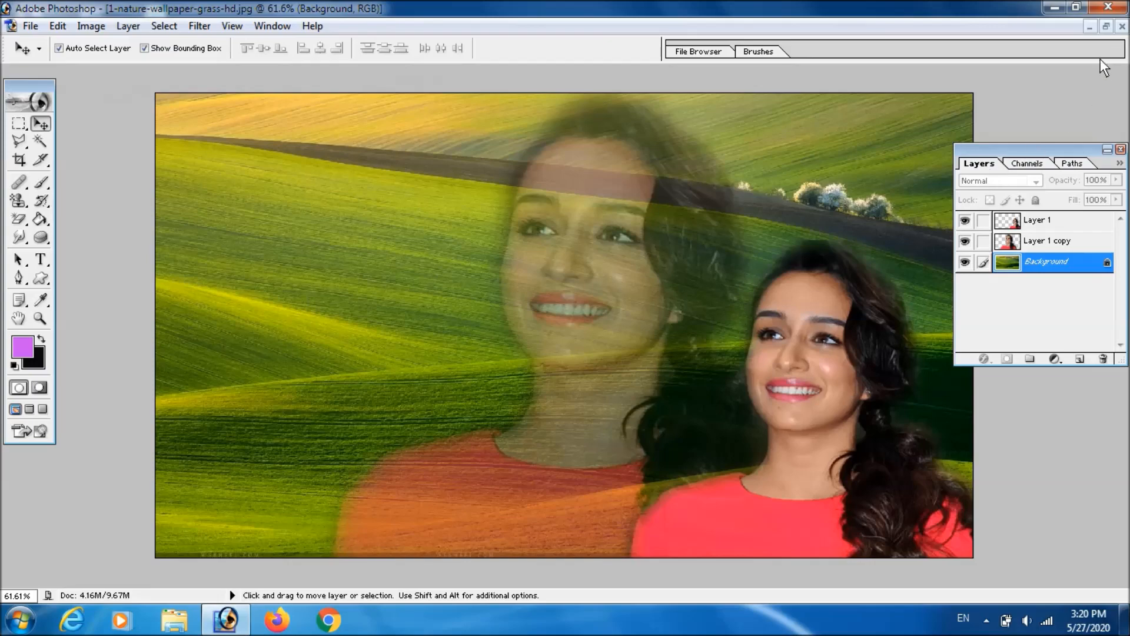
Minimize the wallpaper document and maximize the woman's original photo
{"action": "left_click", "coordinate": [1106, 26]}
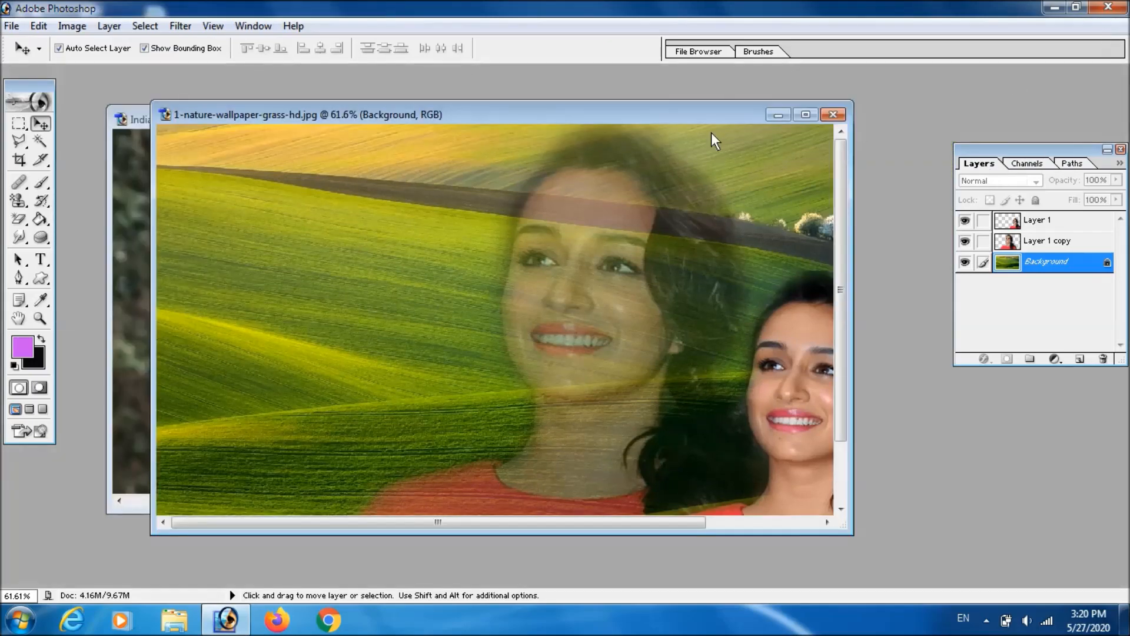
{"action": "left_click_drag", "start_coordinate": [646, 121], "coordinate": [692, 279]}
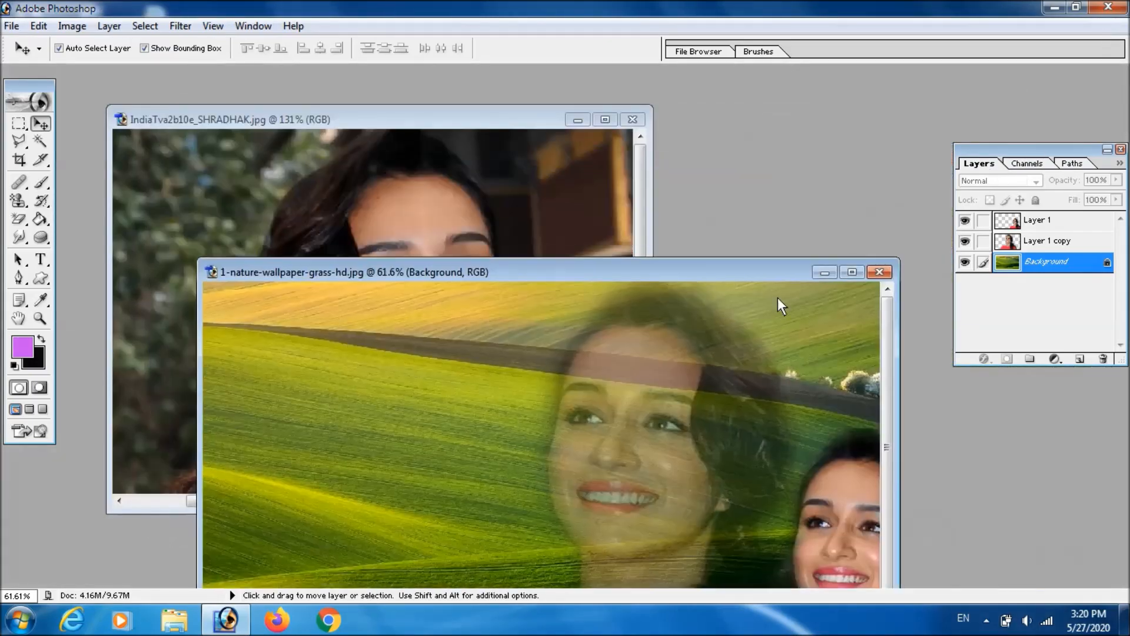
{"action": "left_click", "coordinate": [830, 274]}
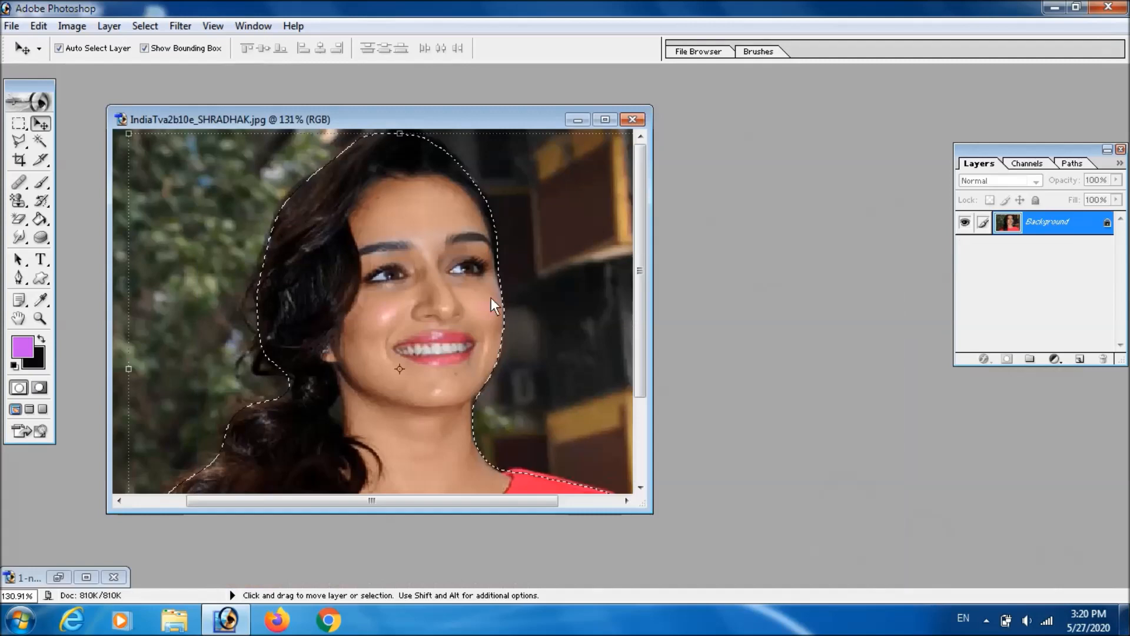
{"action": "left_click", "coordinate": [604, 120]}
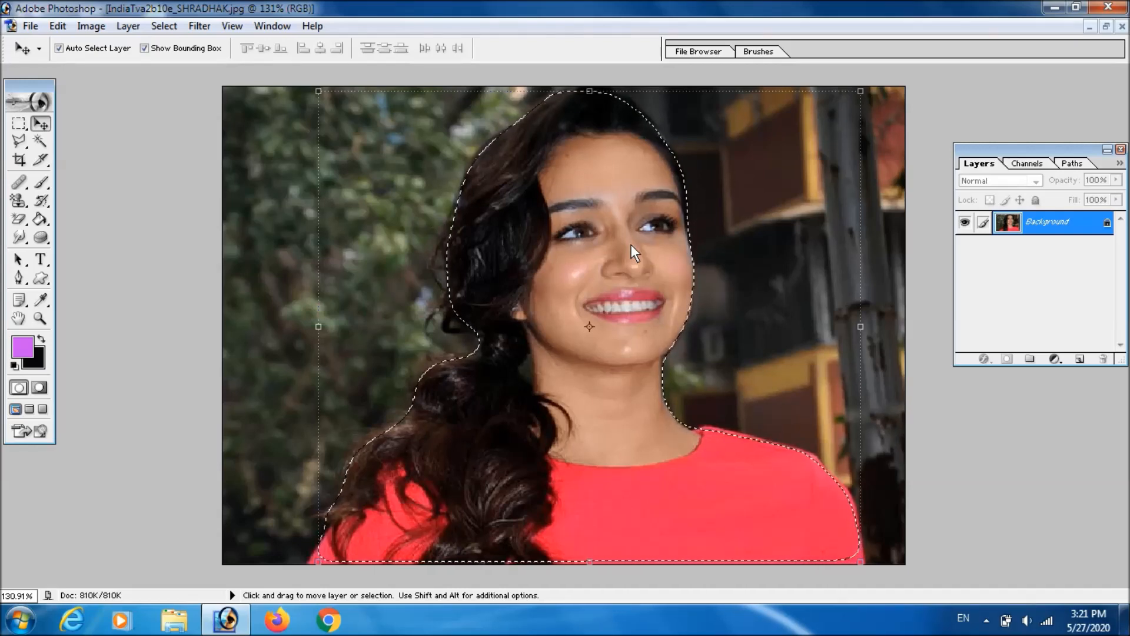
Invert the selection to the area around the woman and apply the basic Blur filter to that background
{"action": "left_click", "coordinate": [167, 27]}
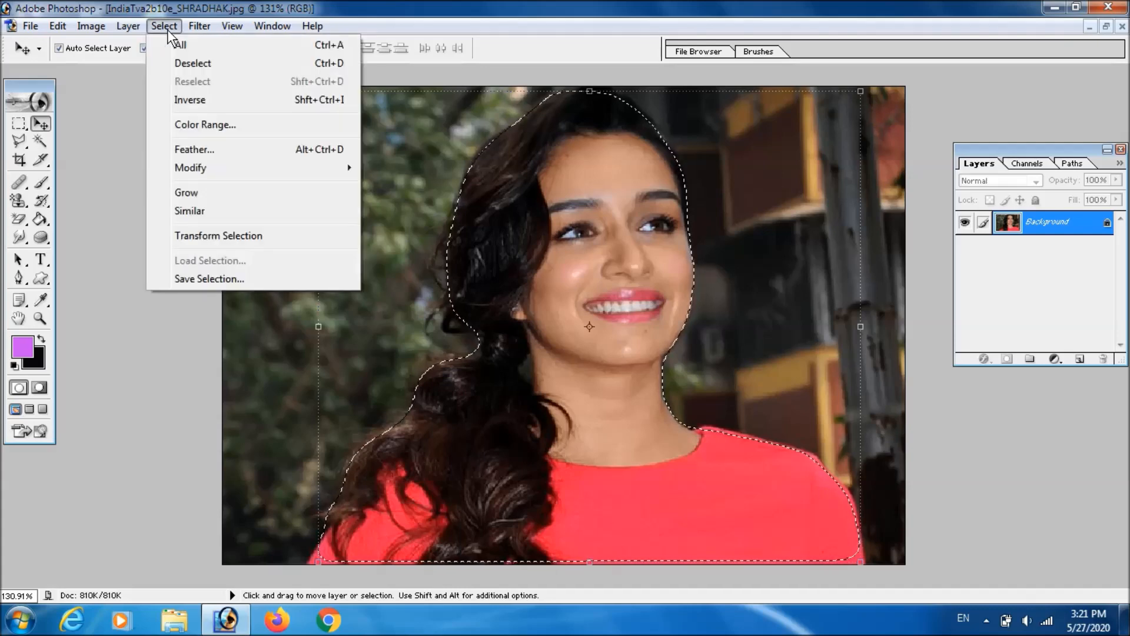
{"action": "left_click", "coordinate": [190, 100]}
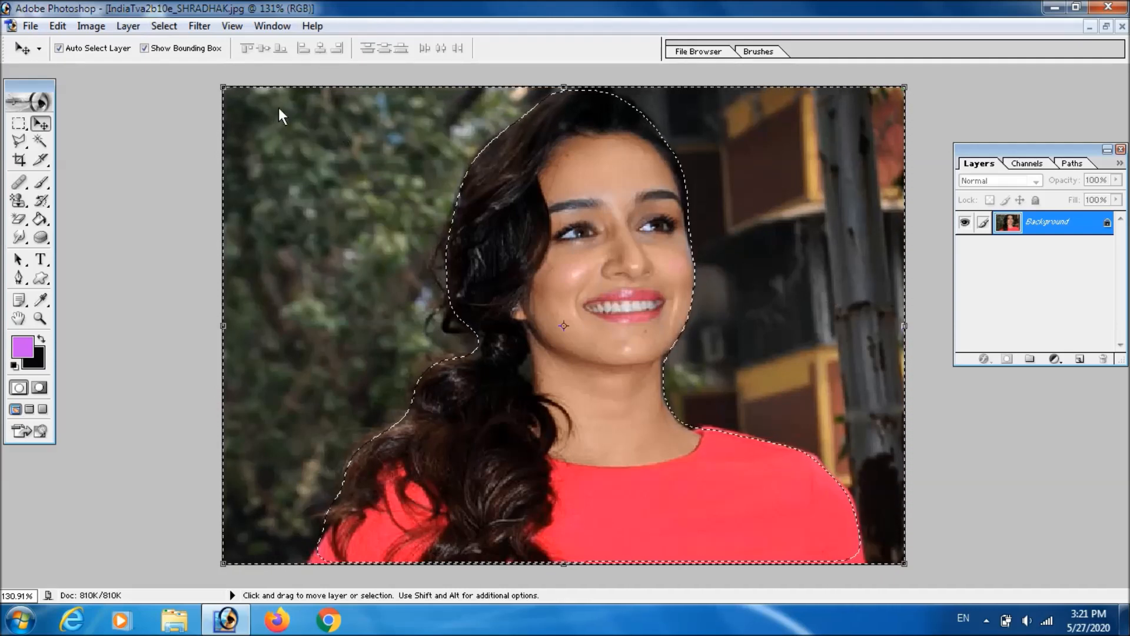
{"action": "left_click", "coordinate": [200, 25]}
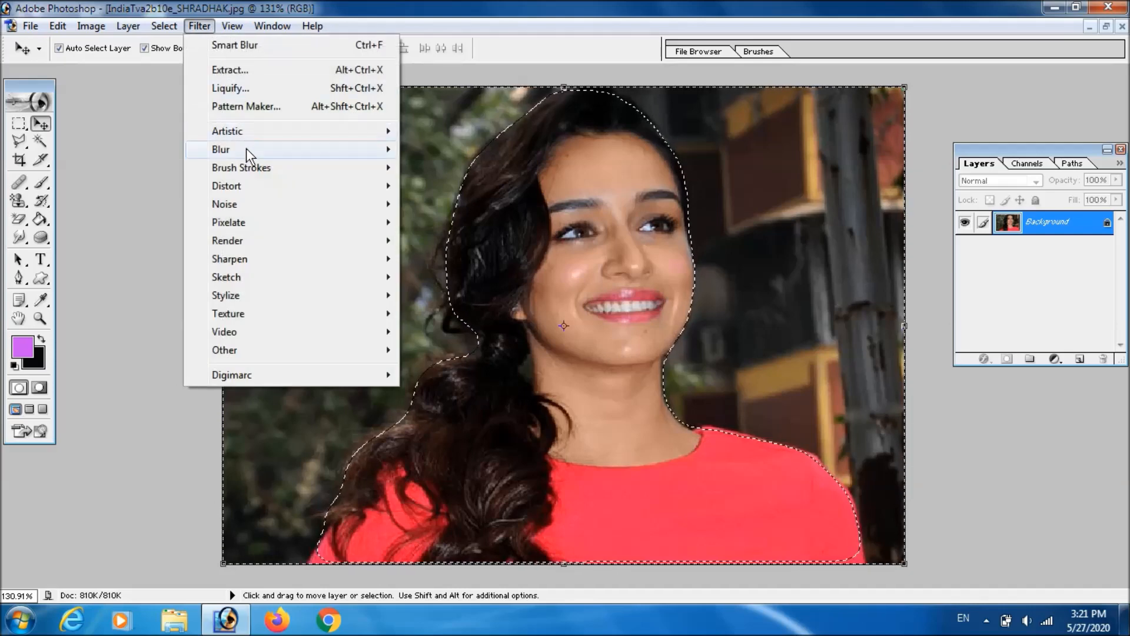
{"action": "mouse_move", "coordinate": [246, 150]}
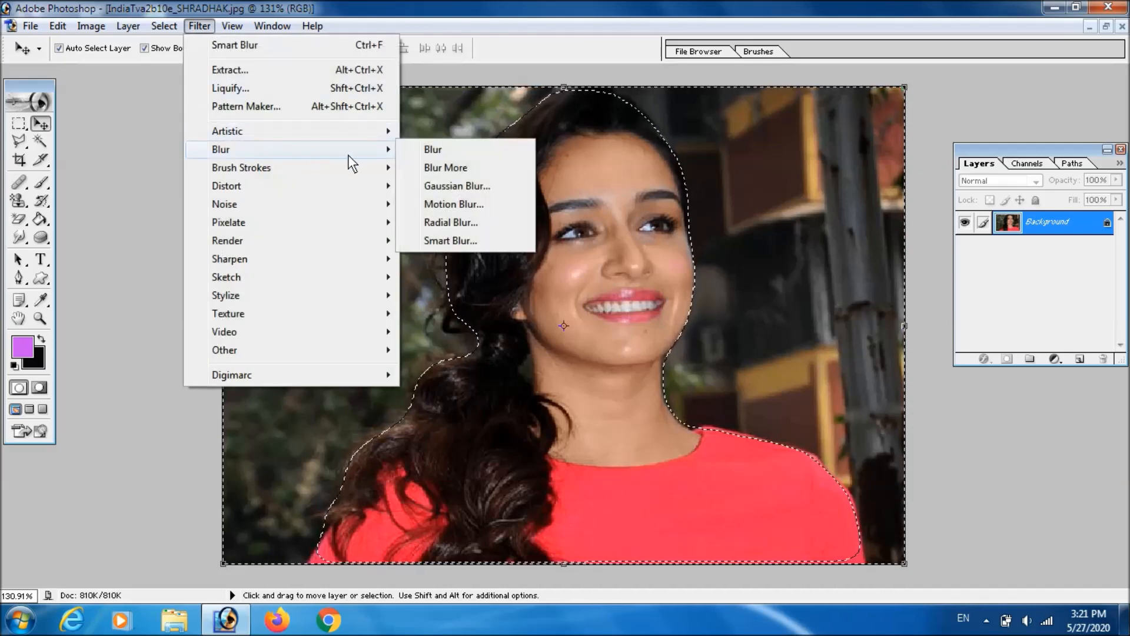
{"action": "left_click", "coordinate": [434, 151]}
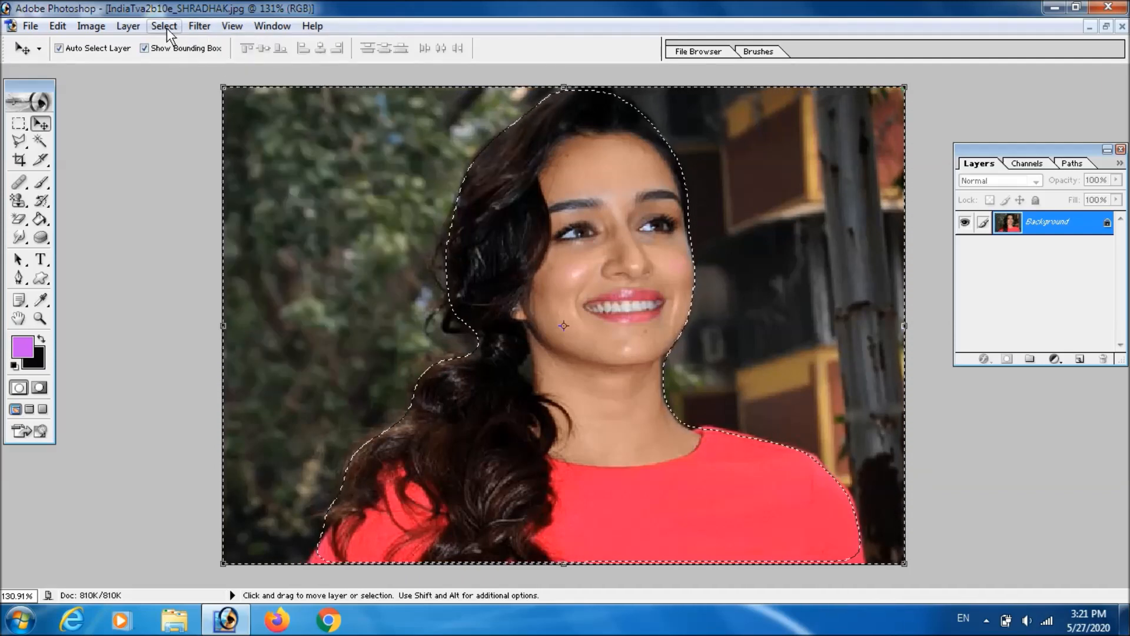
Try Gaussian Blur on the selected background at radii of 4.5, 0.1 and 9.2 pixels, and discard it
{"action": "left_click", "coordinate": [199, 27]}
{"action": "mouse_move", "coordinate": [247, 151]}
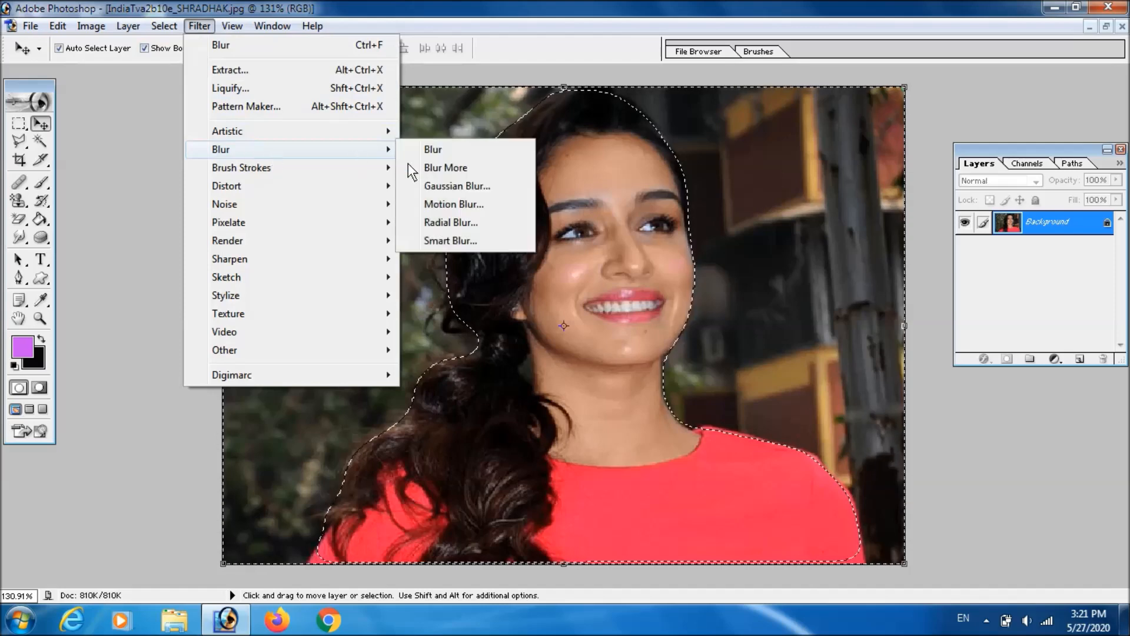
{"action": "left_click", "coordinate": [474, 188]}
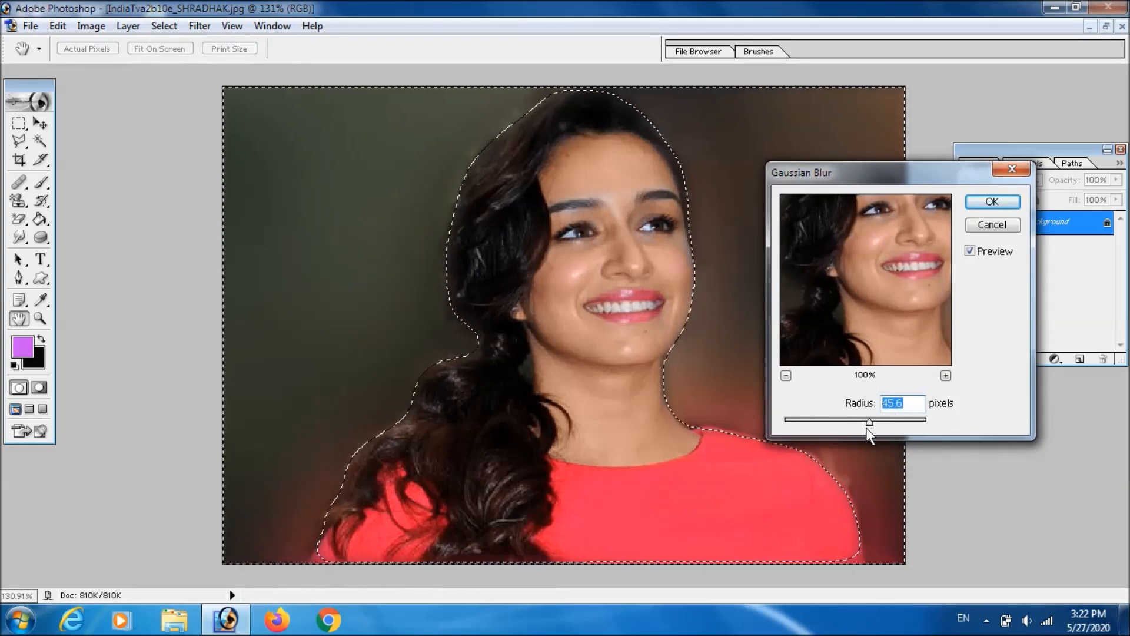
{"action": "left_click_drag", "start_coordinate": [870, 420], "coordinate": [818, 421]}
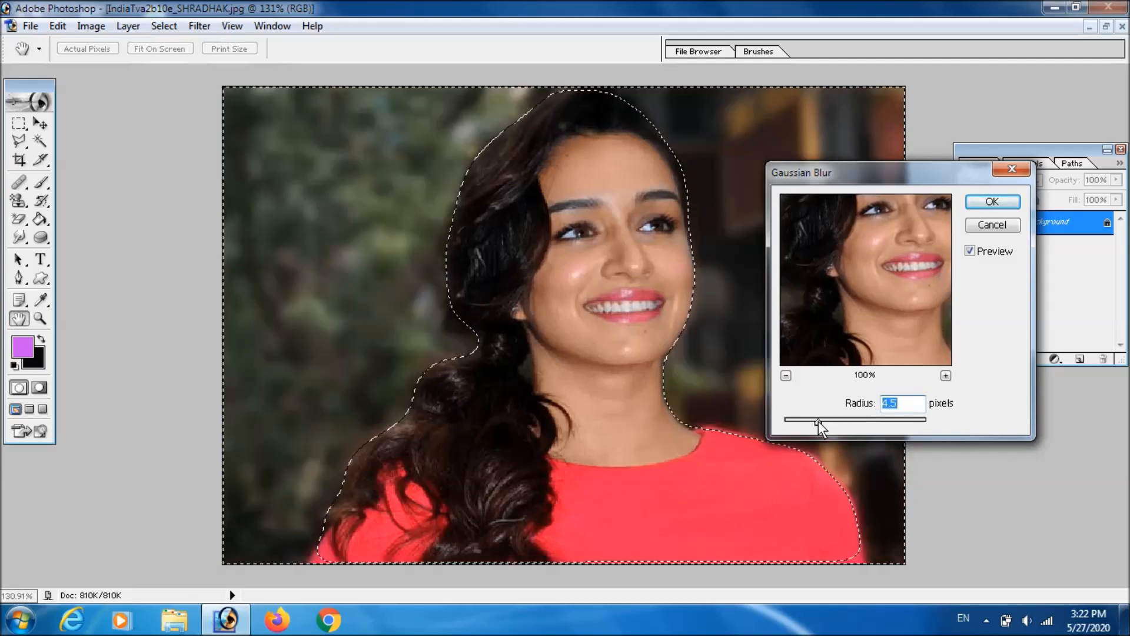
{"action": "left_click_drag", "start_coordinate": [875, 184], "coordinate": [984, 175]}
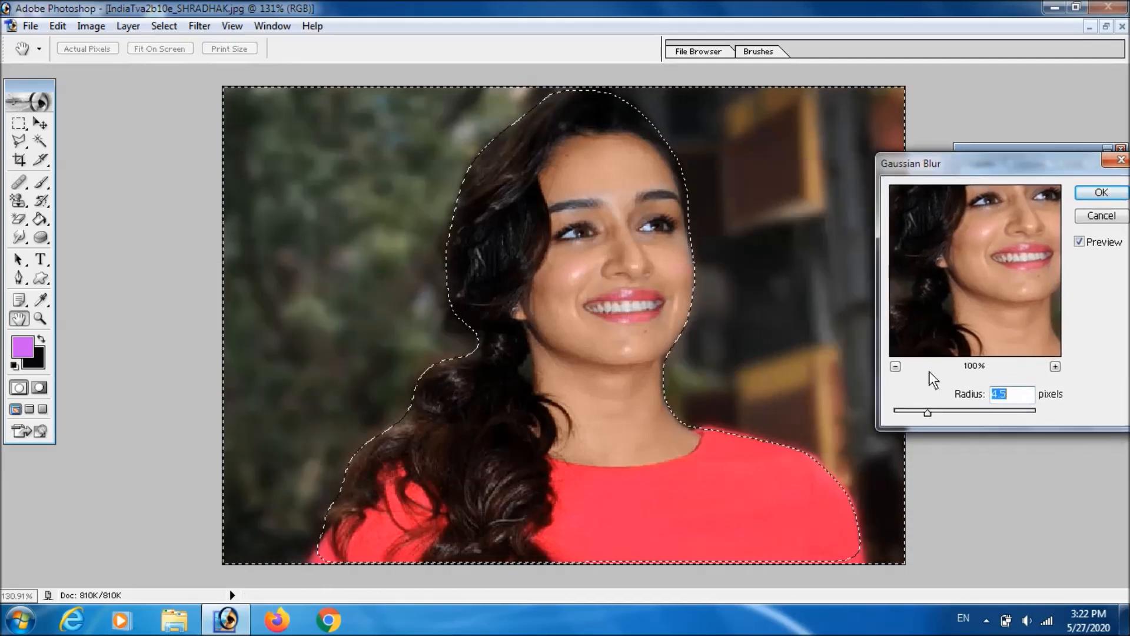
{"action": "left_click_drag", "start_coordinate": [930, 407], "coordinate": [882, 417]}
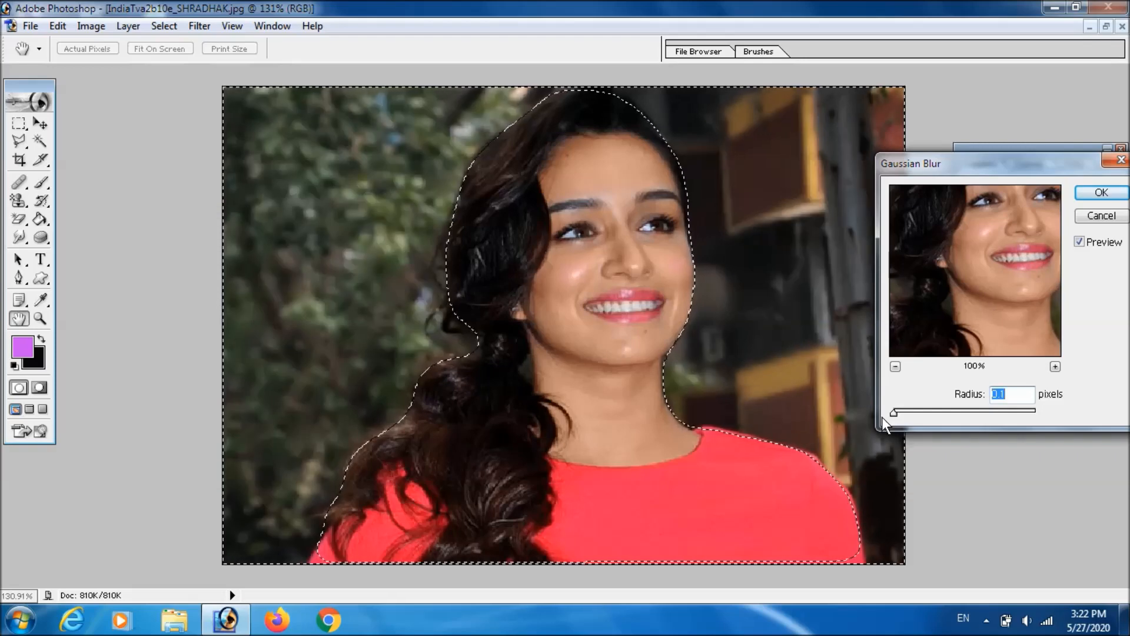
{"action": "left_click_drag", "start_coordinate": [894, 415], "coordinate": [948, 414]}
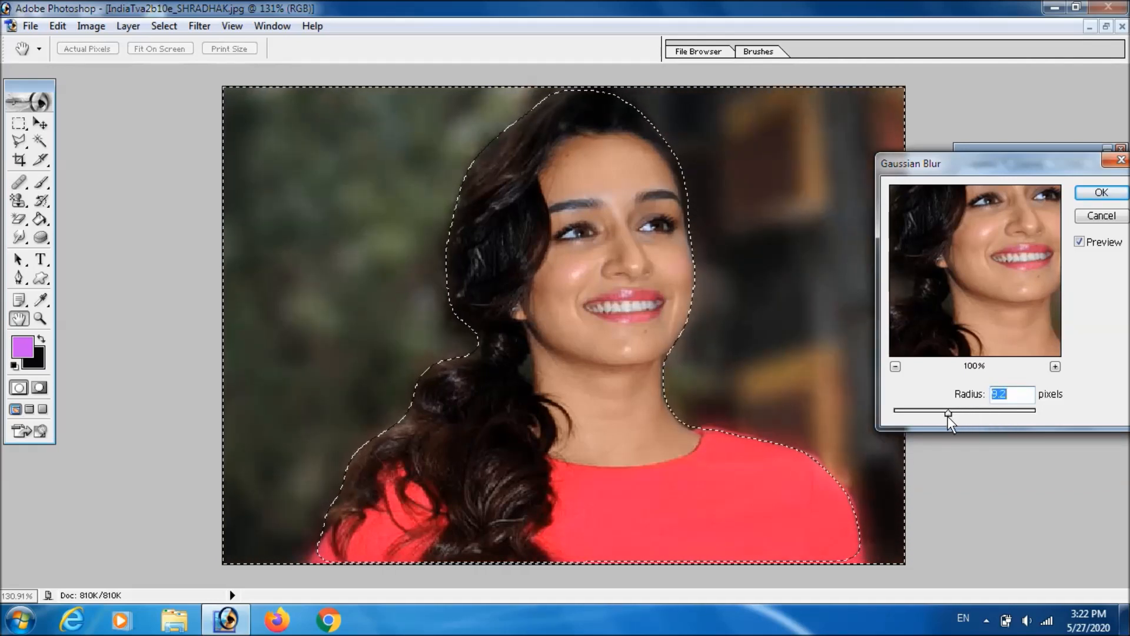
{"action": "left_click", "coordinate": [1096, 215]}
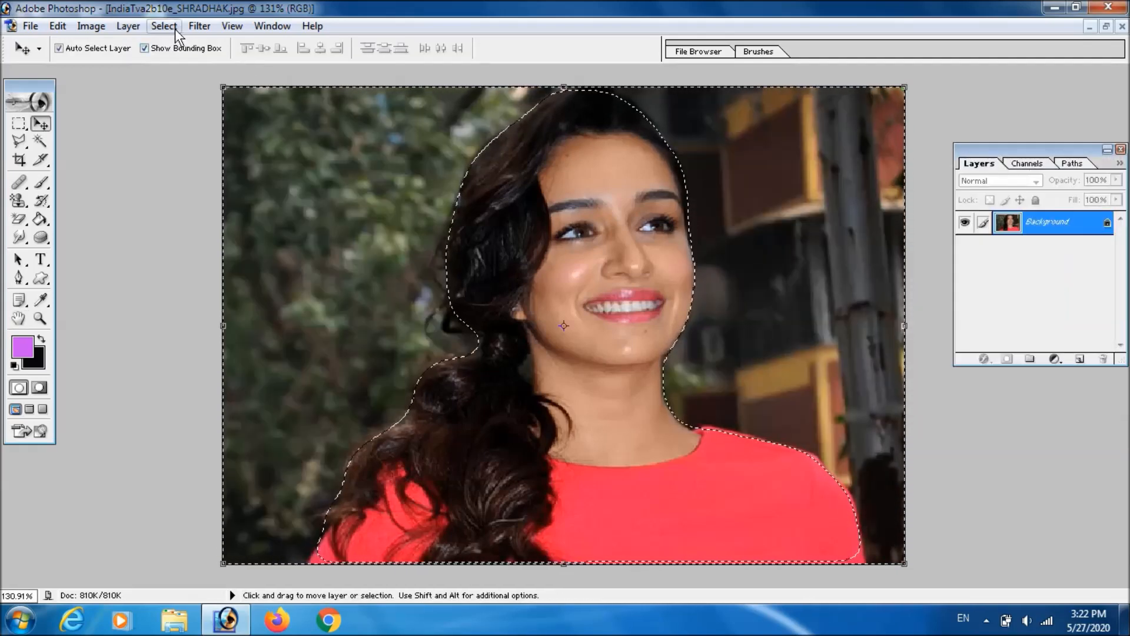
Try Motion Blur on the selected background at 0° with distances of 230 and 469 pixels, and discard it
{"action": "left_click", "coordinate": [199, 26]}
{"action": "mouse_move", "coordinate": [244, 147]}
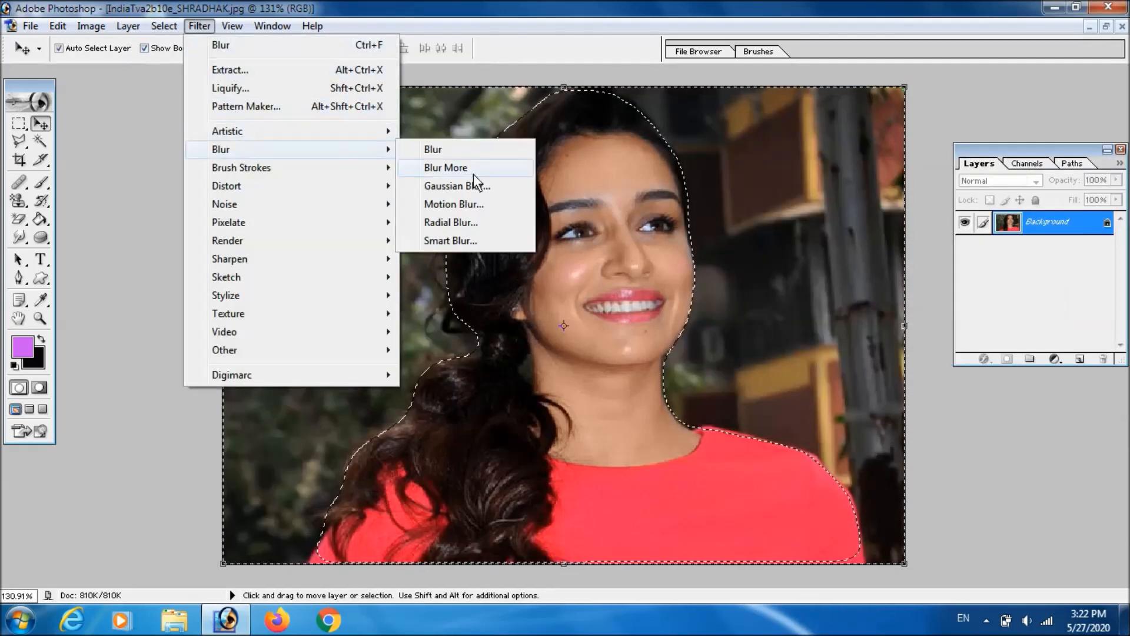
{"action": "left_click", "coordinate": [484, 204]}
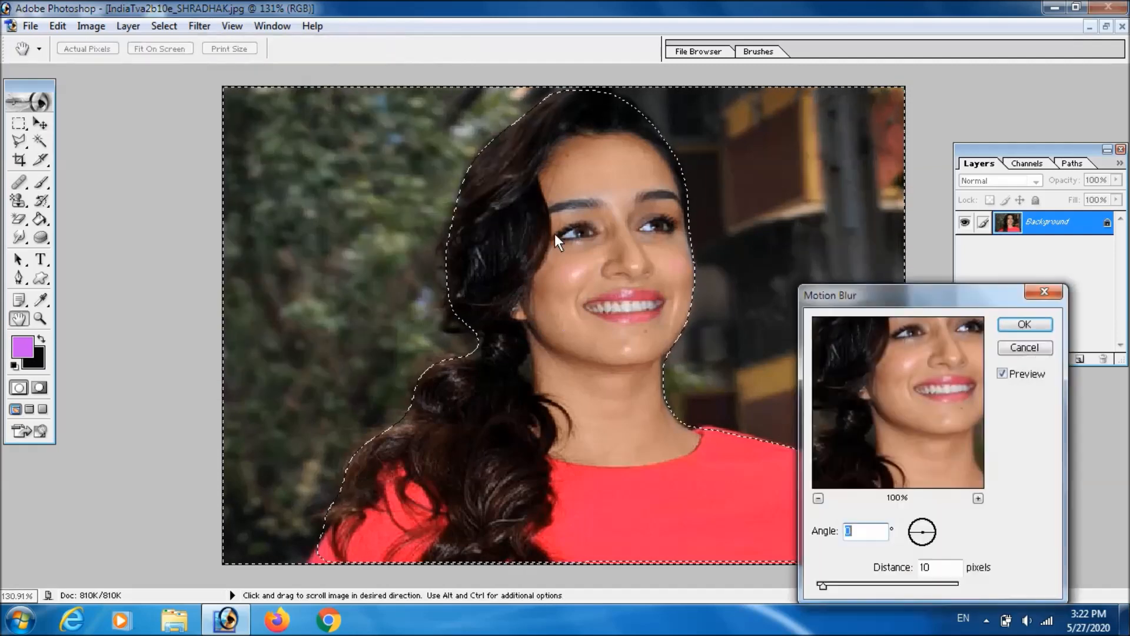
{"action": "left_click_drag", "start_coordinate": [827, 294], "coordinate": [859, 150]}
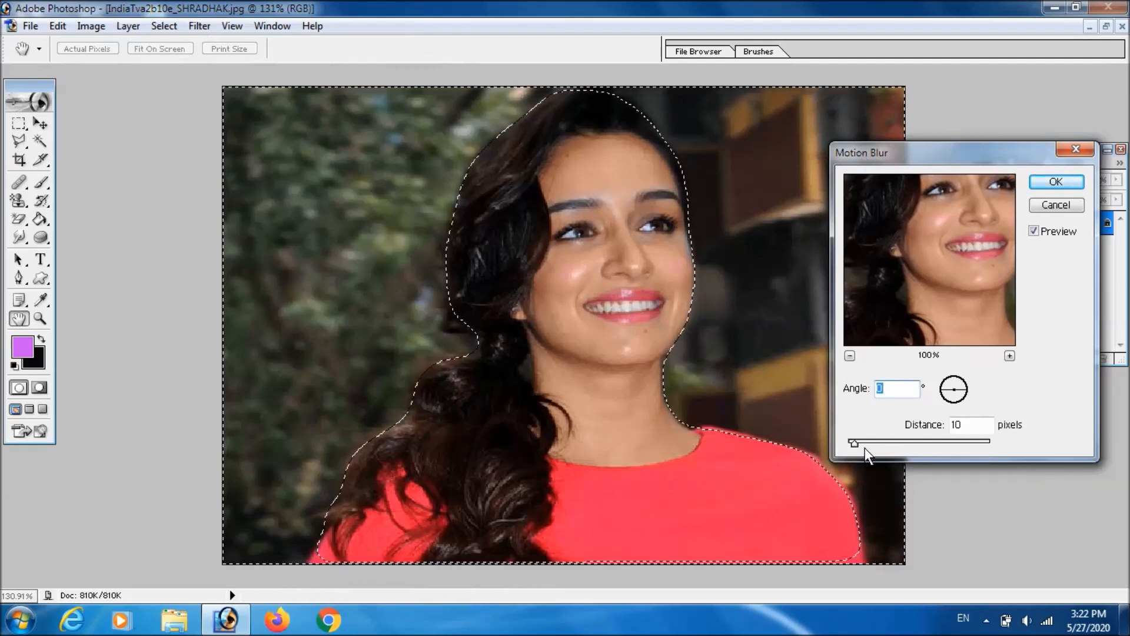
{"action": "left_click_drag", "start_coordinate": [857, 447], "coordinate": [926, 446]}
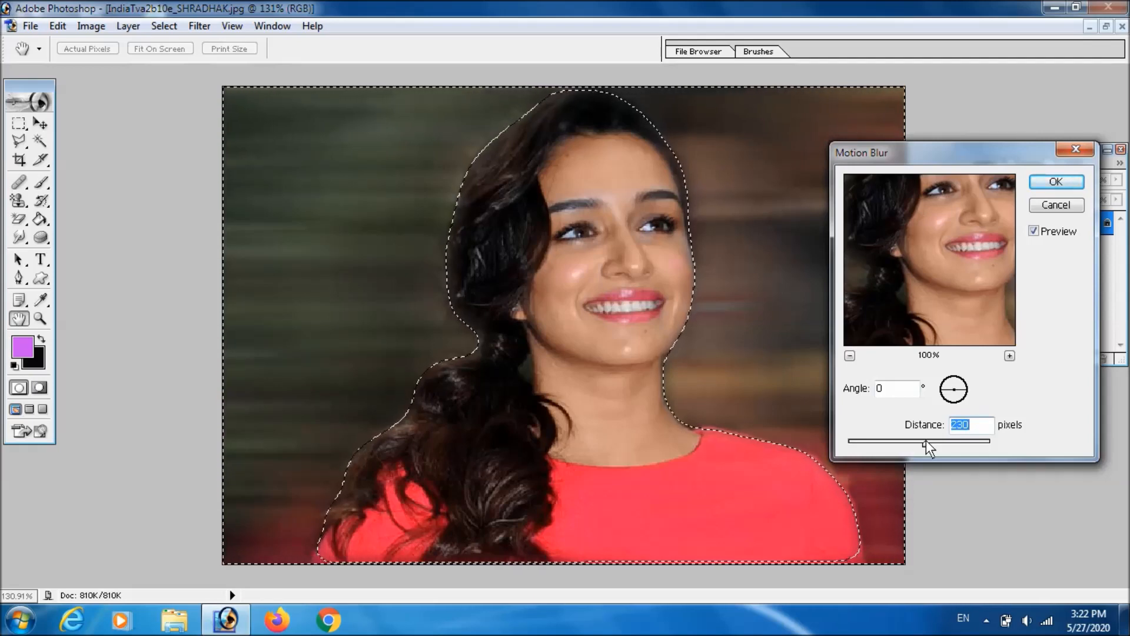
{"action": "left_click_drag", "start_coordinate": [926, 440], "coordinate": [950, 443]}
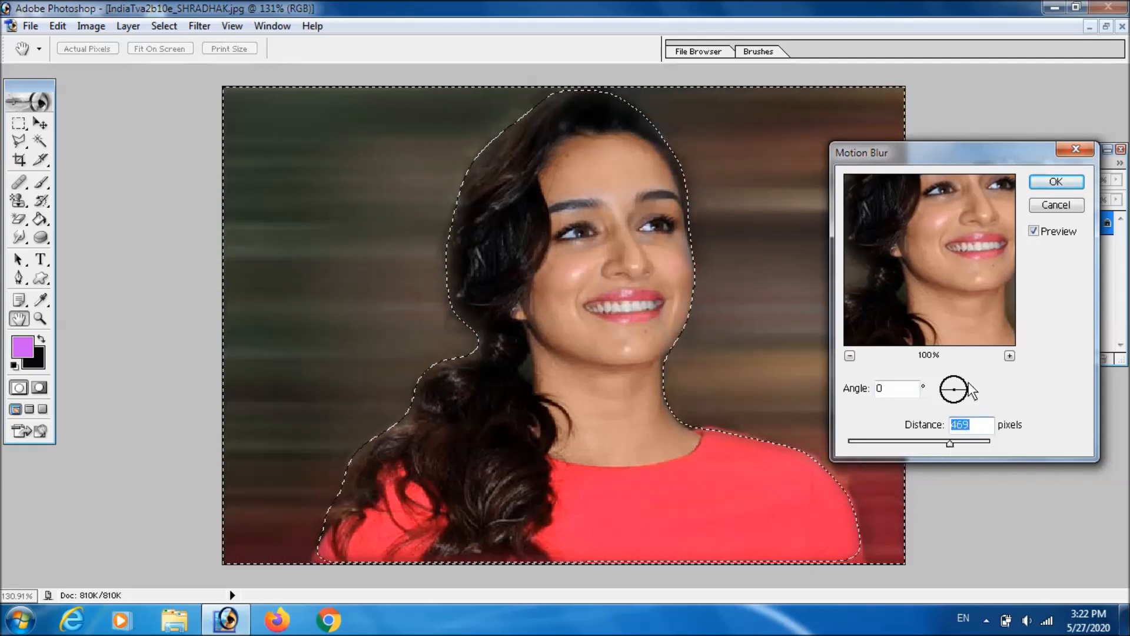
{"action": "mouse_move", "coordinate": [932, 159]}
{"action": "left_mouse_down"}
{"action": "mouse_move", "coordinate": [1040, 158]}
{"action": "mouse_move", "coordinate": [948, 170]}
{"action": "left_mouse_up"}
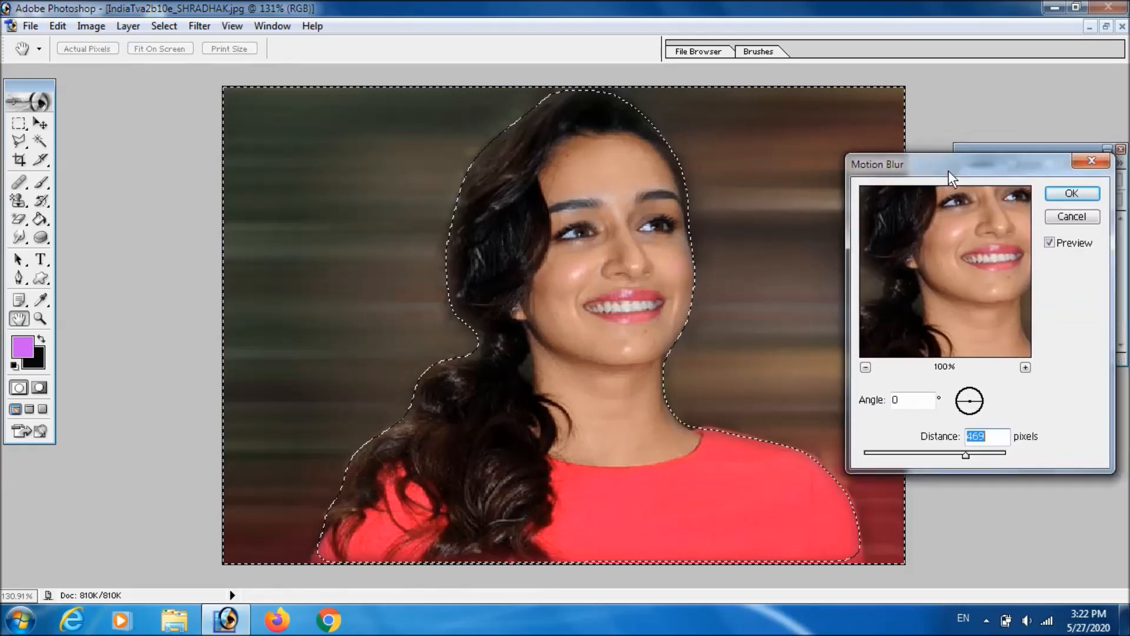
{"action": "left_click", "coordinate": [1072, 216]}
{"action": "key", "text": "v"}
Apply a Radial Blur to the selected background with amount 40, Spin method and Good quality
{"action": "left_click", "coordinate": [199, 26]}
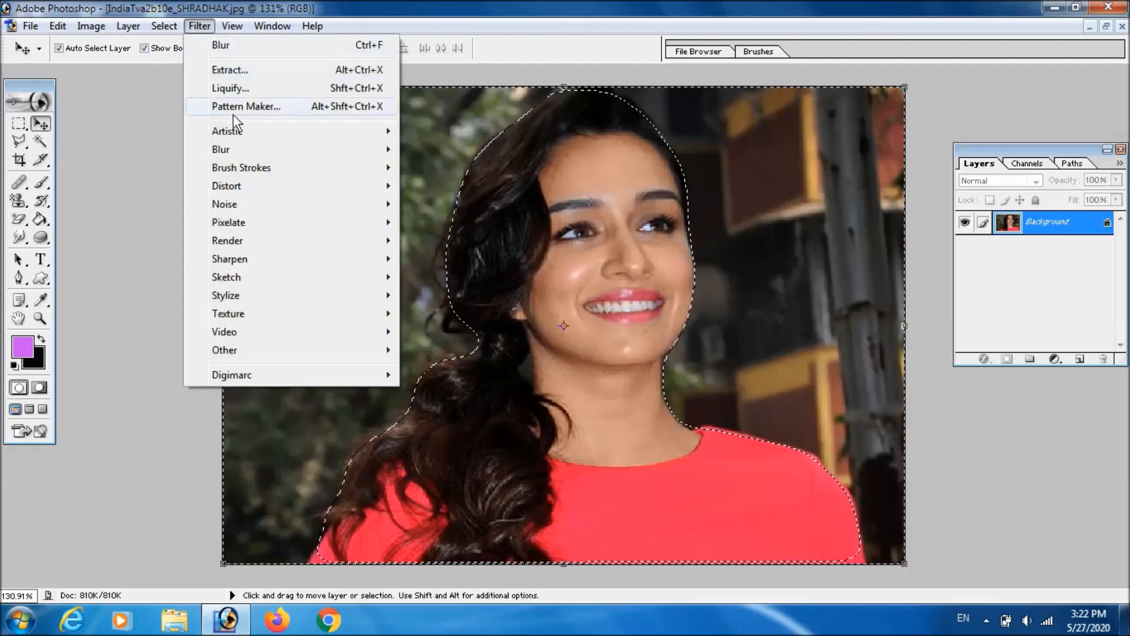
{"action": "mouse_move", "coordinate": [247, 151]}
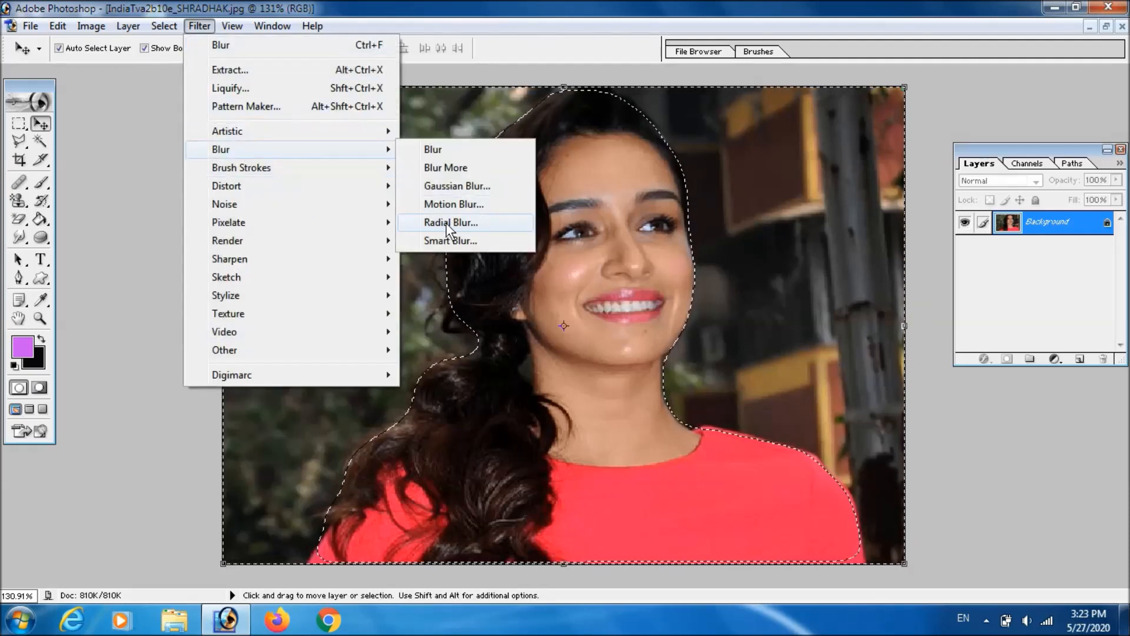
{"action": "left_click", "coordinate": [461, 223]}
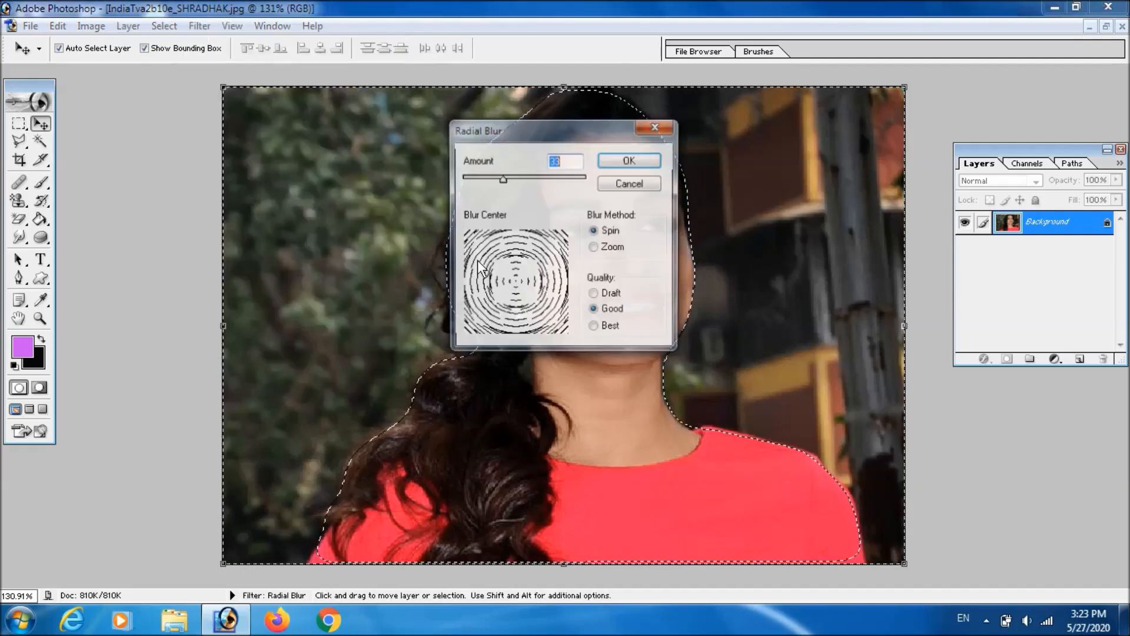
{"action": "left_click_drag", "start_coordinate": [511, 136], "coordinate": [892, 133]}
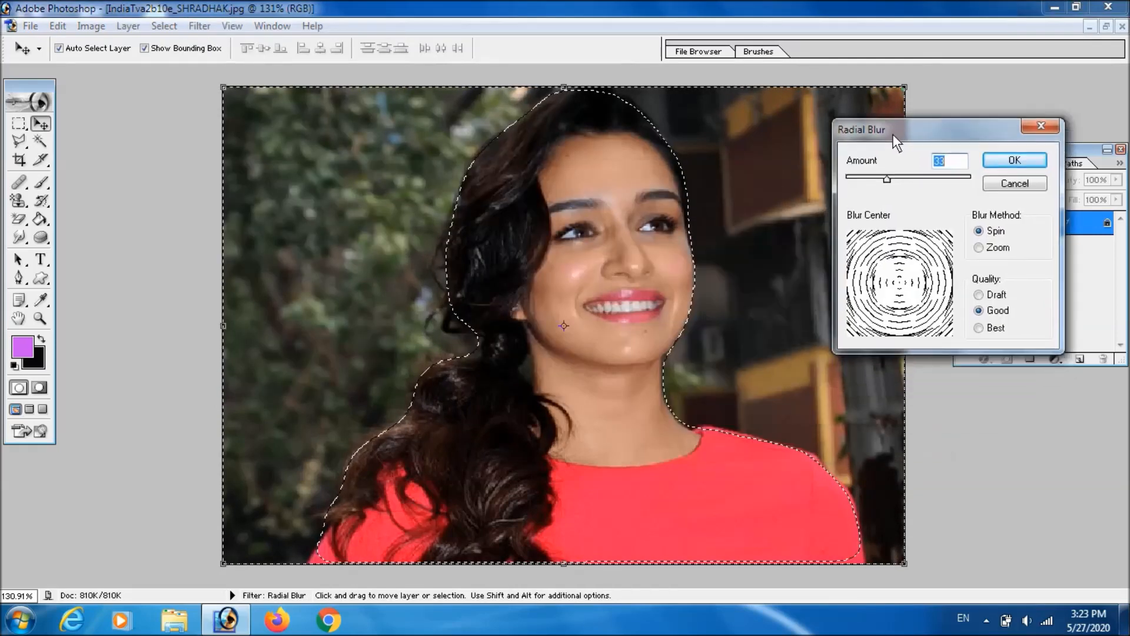
{"action": "left_click_drag", "start_coordinate": [885, 175], "coordinate": [892, 176]}
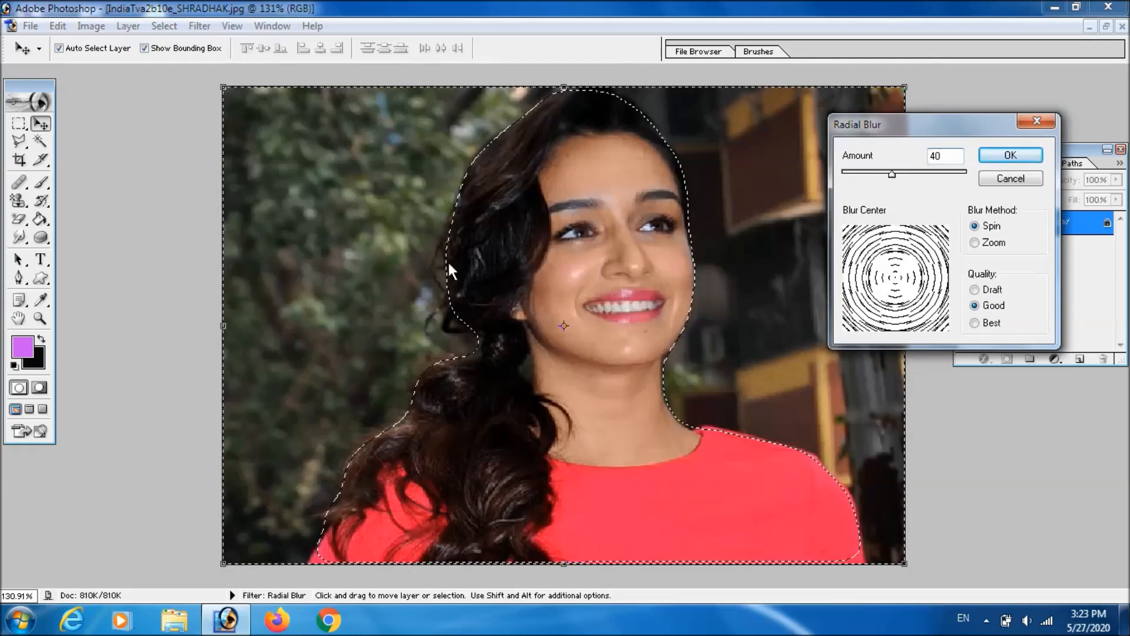
{"action": "left_click", "coordinate": [1009, 156]}
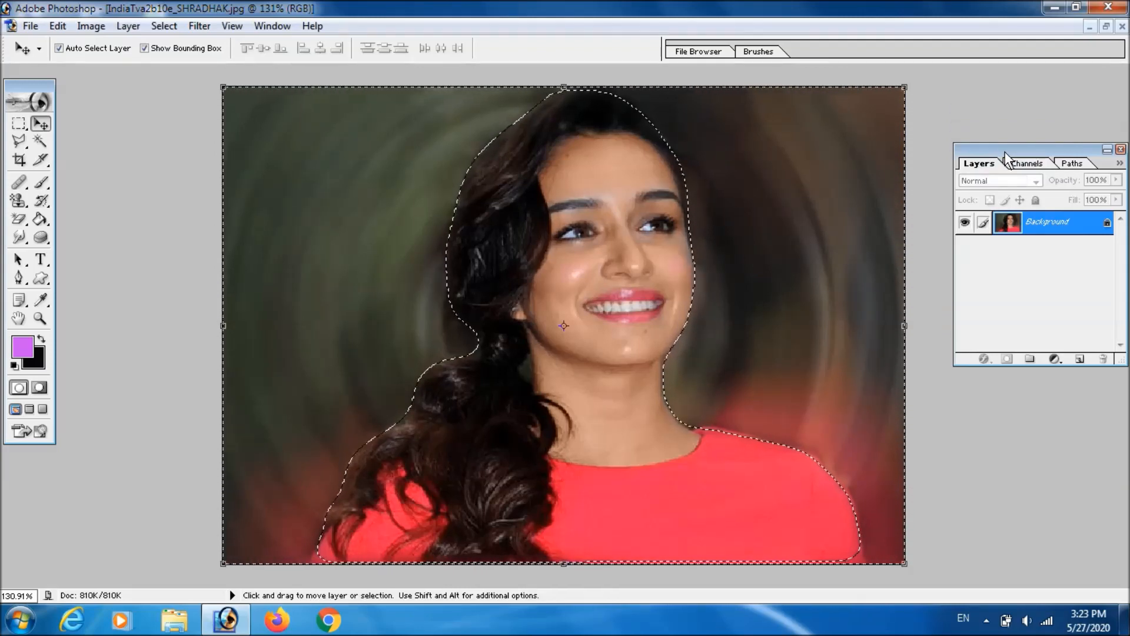
Undo the Radial Blur on the photo's background
{"action": "left_click", "coordinate": [204, 26]}
{"action": "mouse_move", "coordinate": [250, 147]}
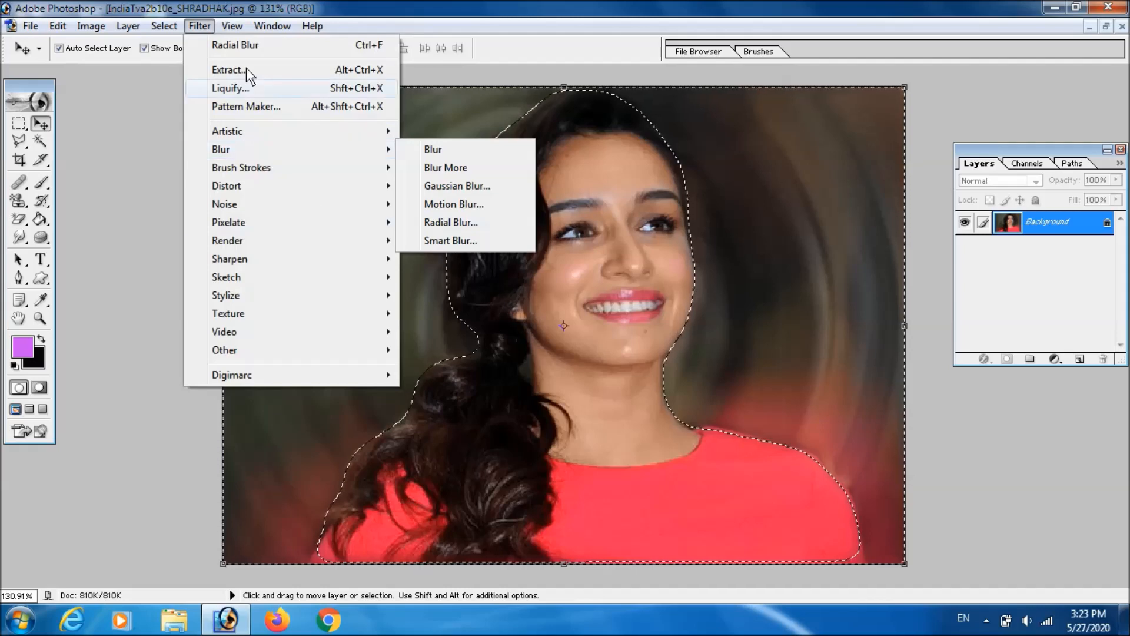
{"action": "left_click", "coordinate": [202, 27]}
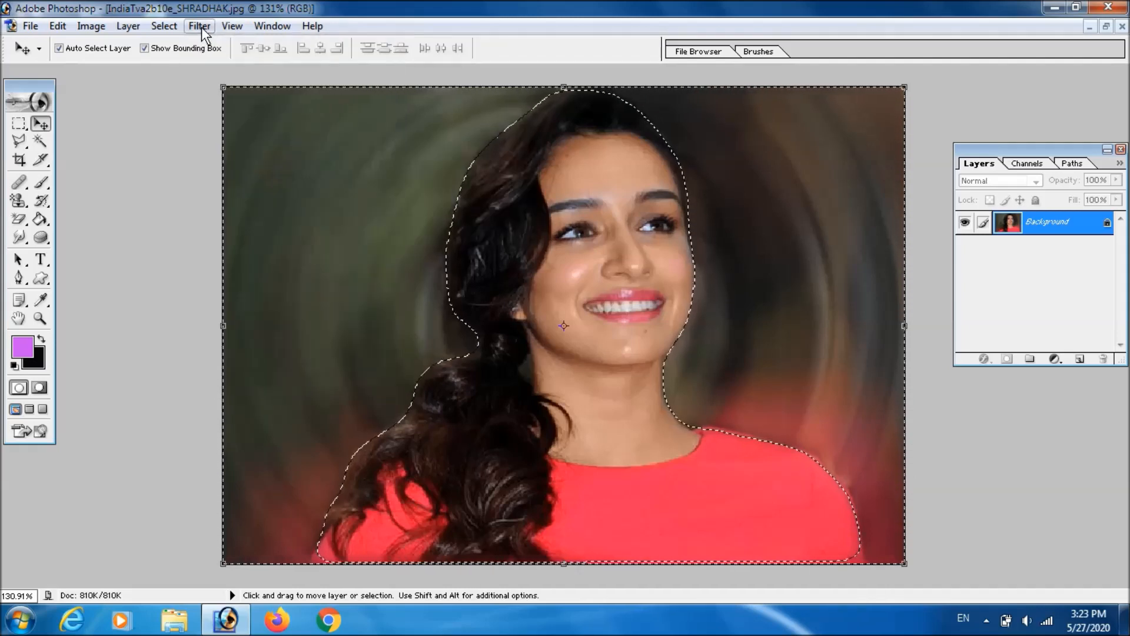
{"action": "key", "text": "ctrl+alt+z"}
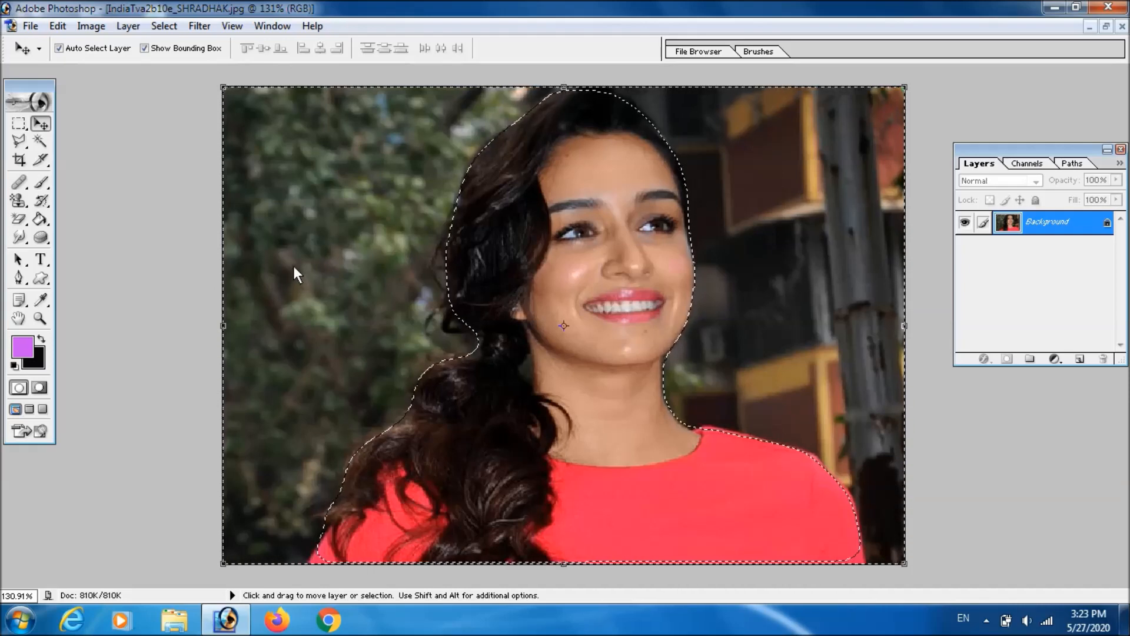
Fill the selected background with the green-to-orange preset as a diamond gradient, running diagonally from the photo's upper left to its lower right
{"action": "left_click", "coordinate": [40, 219]}
{"action": "left_click", "coordinate": [103, 221]}
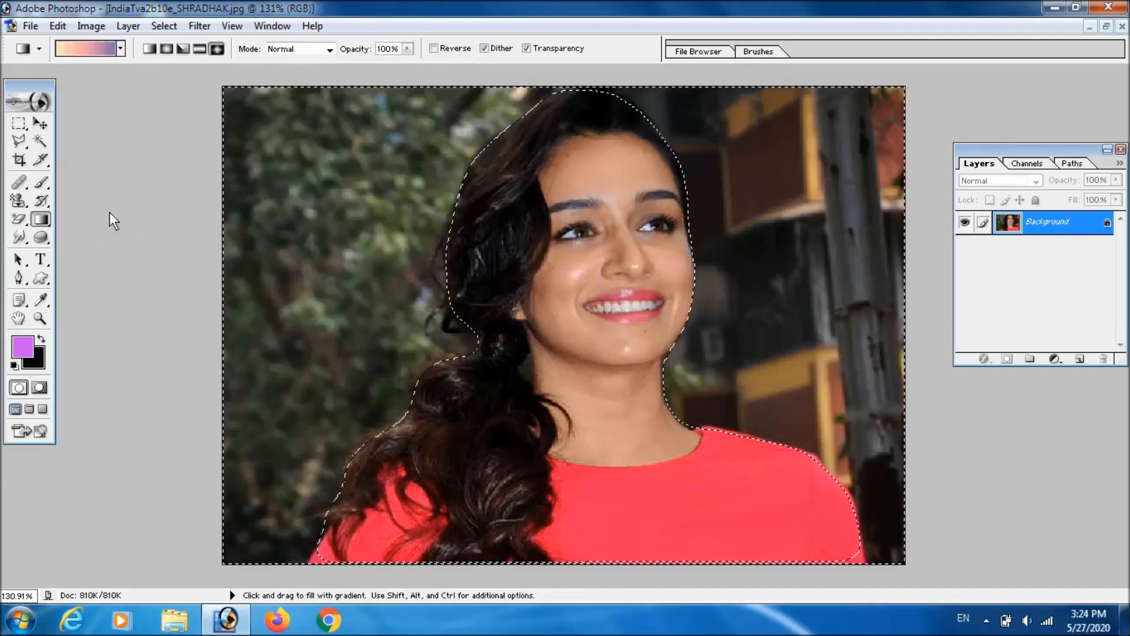
{"action": "left_click", "coordinate": [120, 48]}
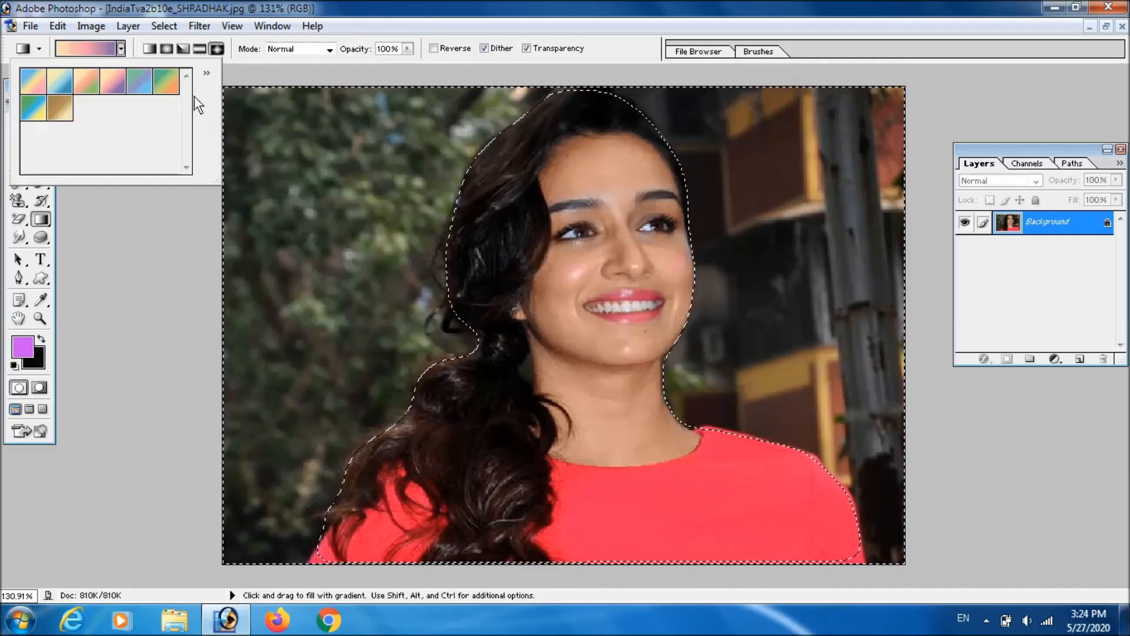
{"action": "left_click", "coordinate": [165, 82]}
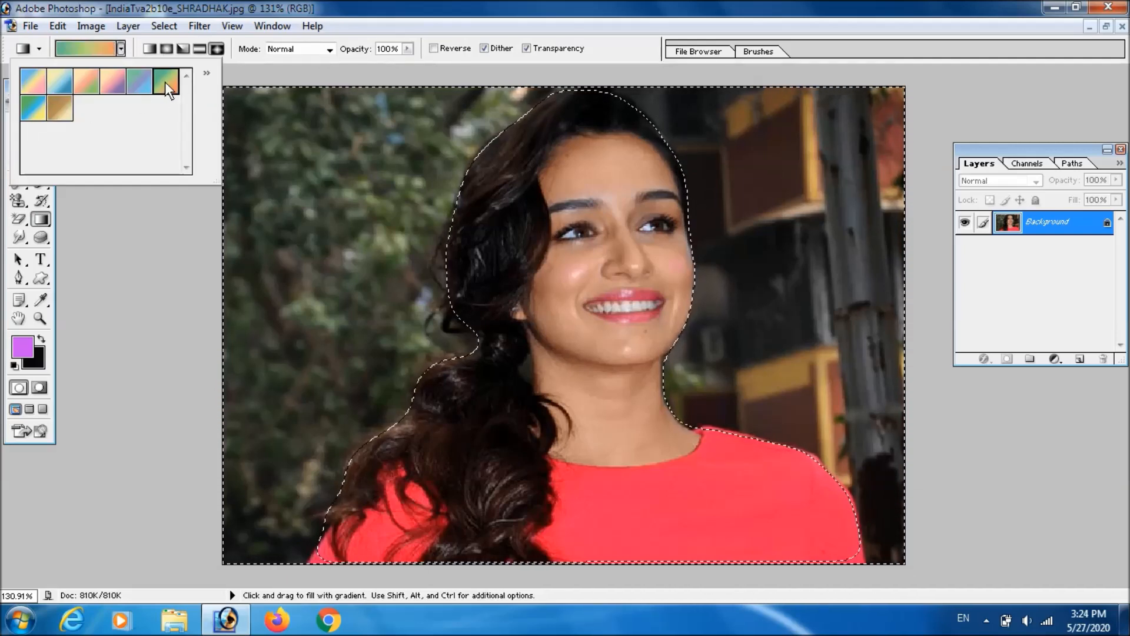
{"action": "left_click", "coordinate": [292, 158]}
{"action": "left_click_drag", "start_coordinate": [843, 504], "coordinate": [843, 505]}
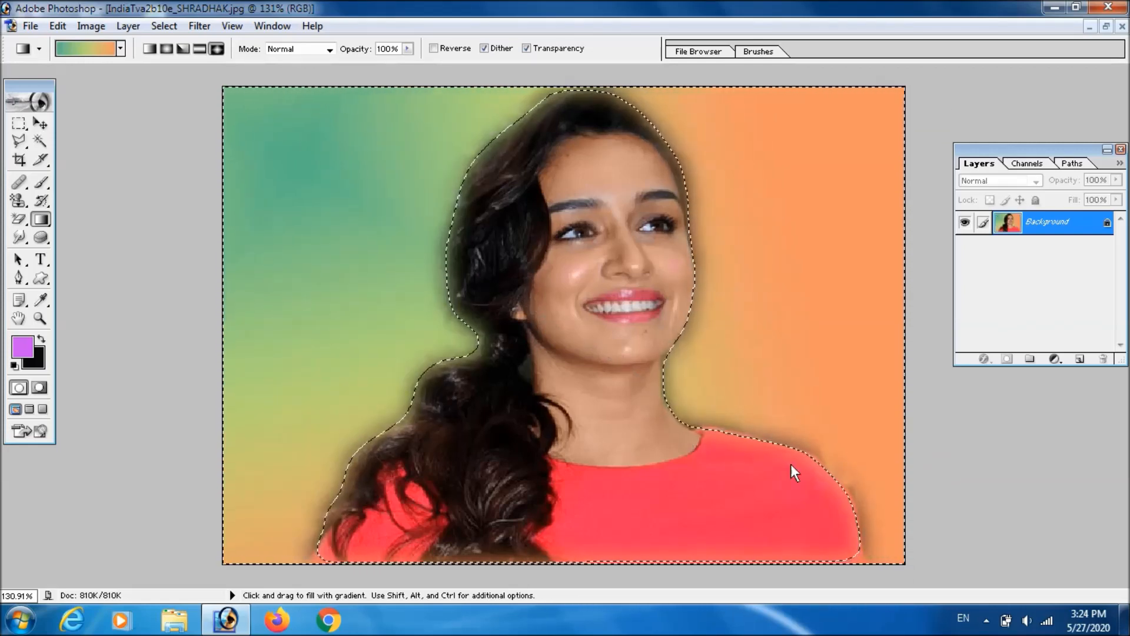
Display the gradient presets as a large list and replace them with the Color Harmonies 2 set
{"action": "left_click", "coordinate": [121, 48]}
{"action": "left_click", "coordinate": [207, 73]}
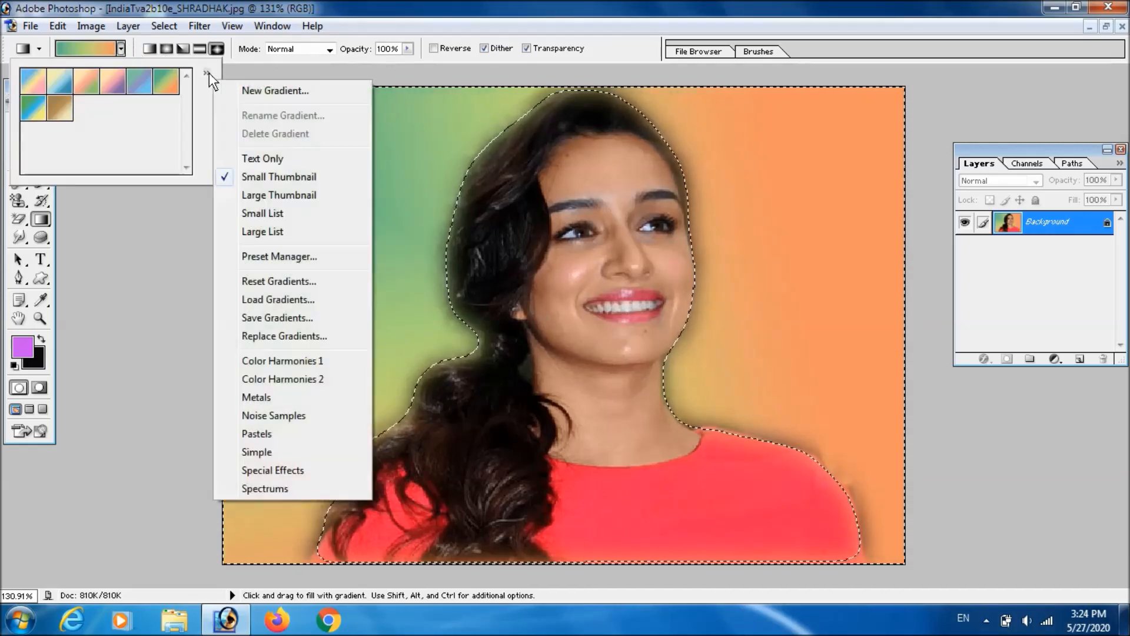
{"action": "left_click", "coordinate": [277, 232]}
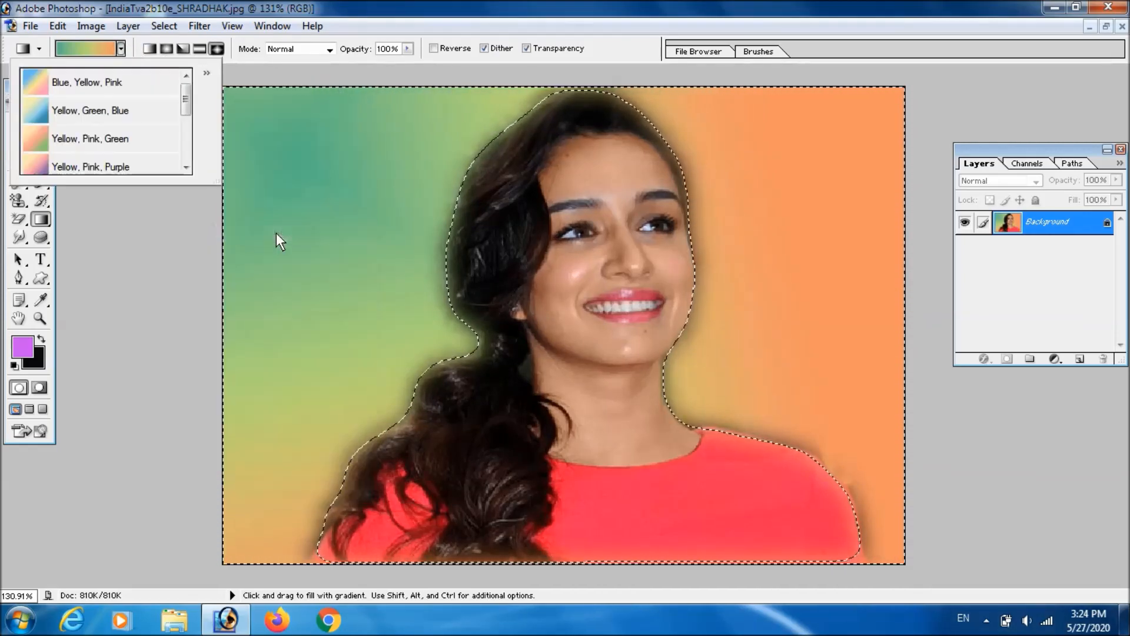
{"action": "left_click", "coordinate": [208, 74]}
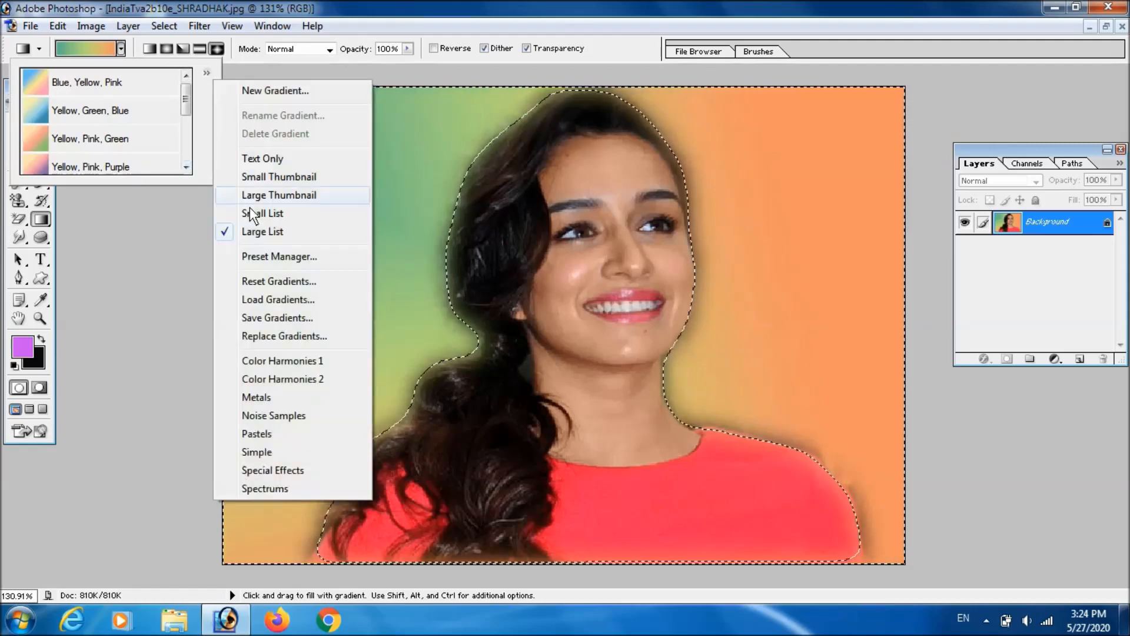
{"action": "left_click", "coordinate": [276, 379]}
{"action": "left_click", "coordinate": [493, 244]}
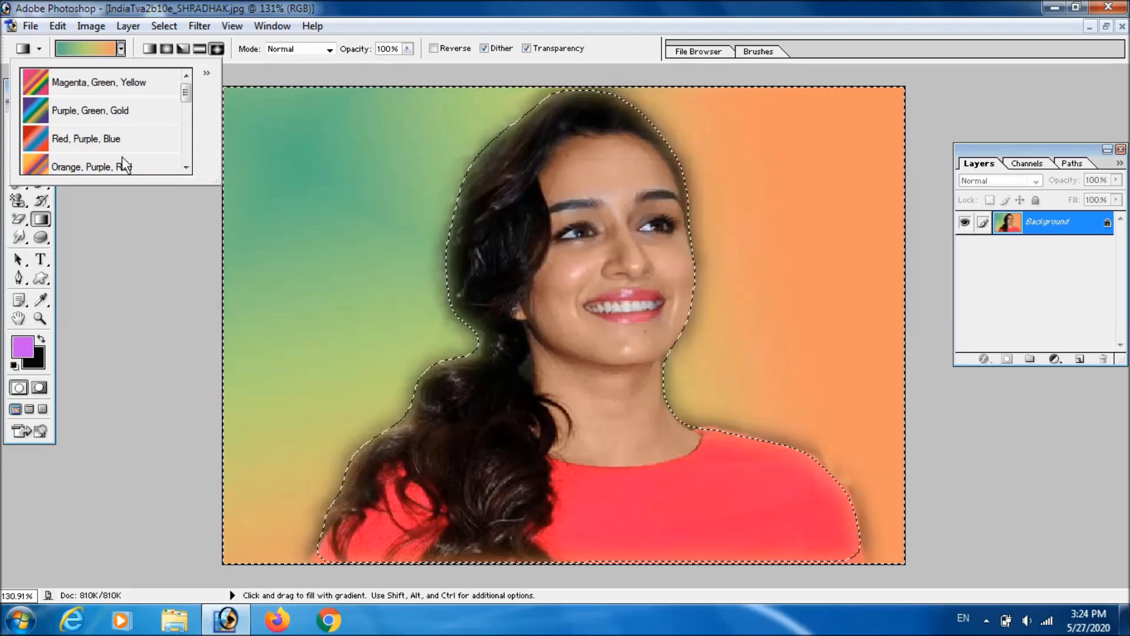
Fill the selected background with the Red, Purple, Blue diamond gradient, running diagonally from the photo's upper left to the woman's shoulder
{"action": "left_click", "coordinate": [47, 138]}
{"action": "left_click", "coordinate": [283, 127]}
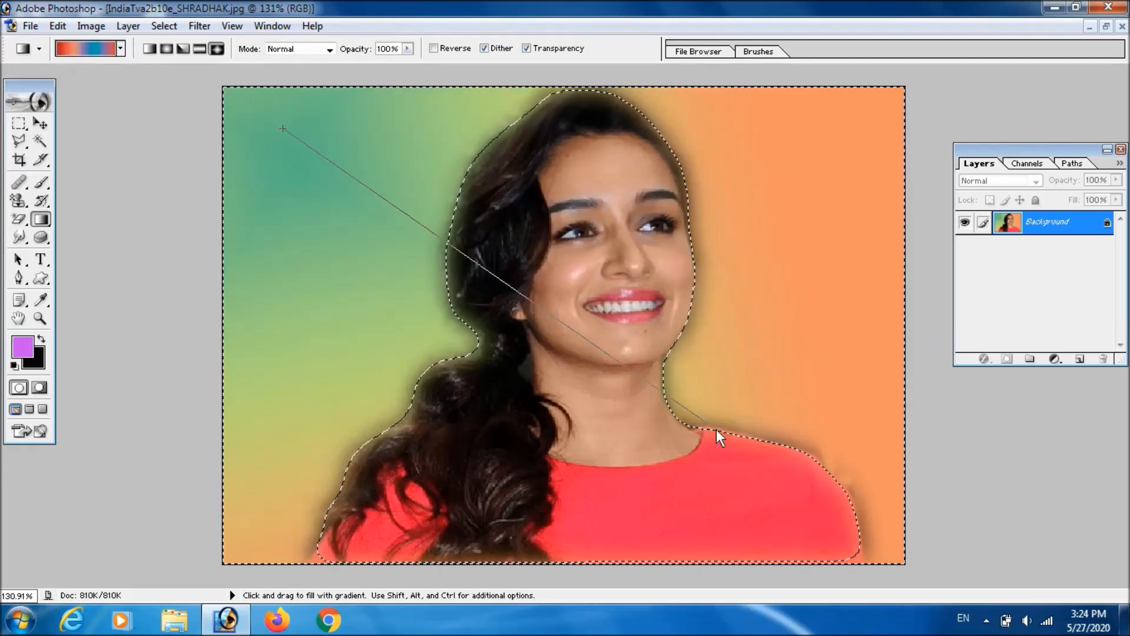
{"action": "left_click_drag", "start_coordinate": [716, 429], "coordinate": [717, 429]}
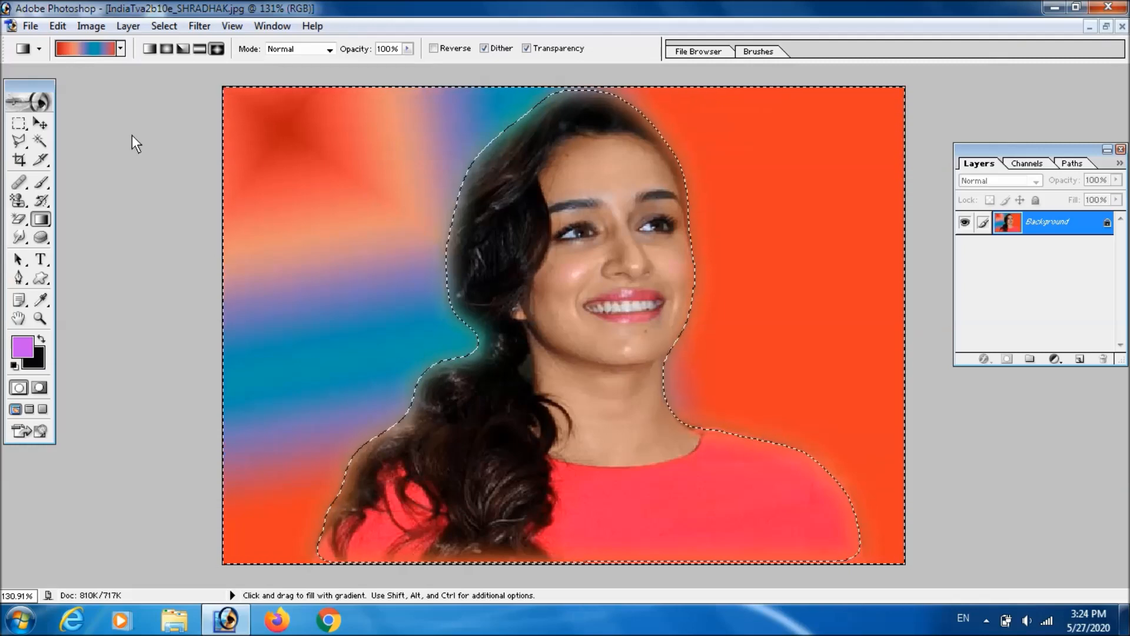
Invert the selection back to the woman and copy her, leaving the photo in a floating document window
{"action": "key", "text": "v"}
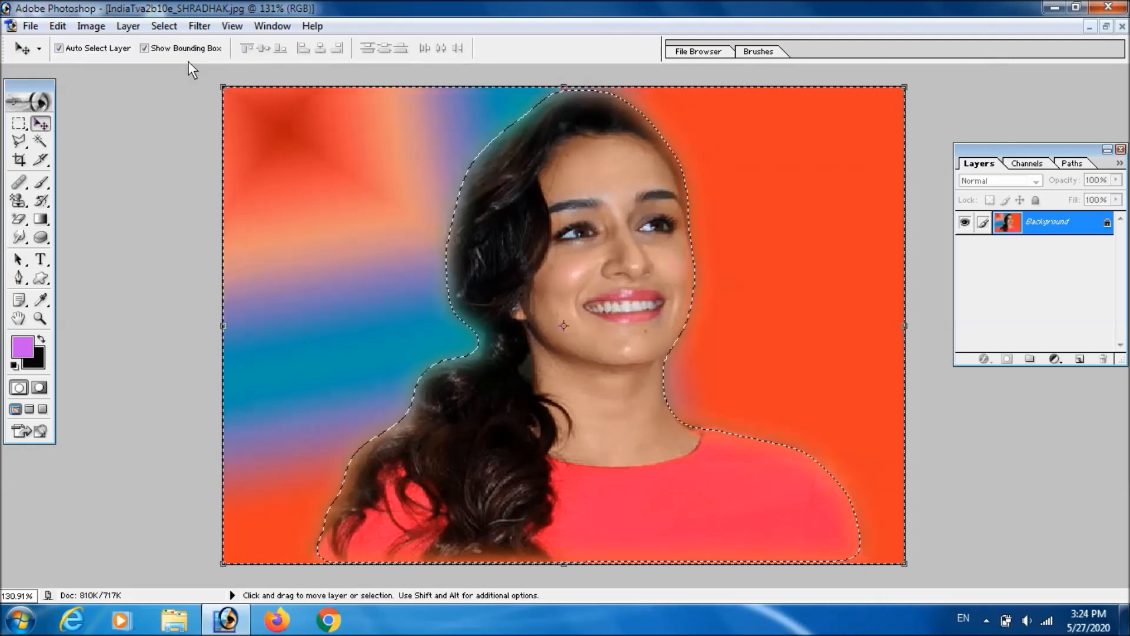
{"action": "left_click", "coordinate": [161, 26]}
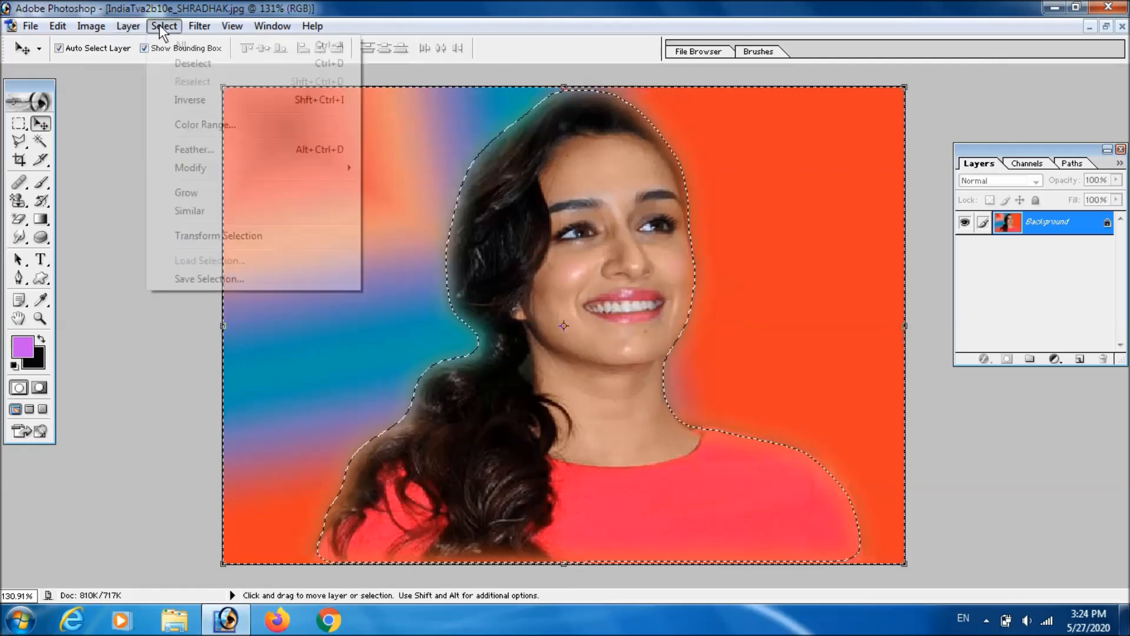
{"action": "left_click", "coordinate": [189, 100]}
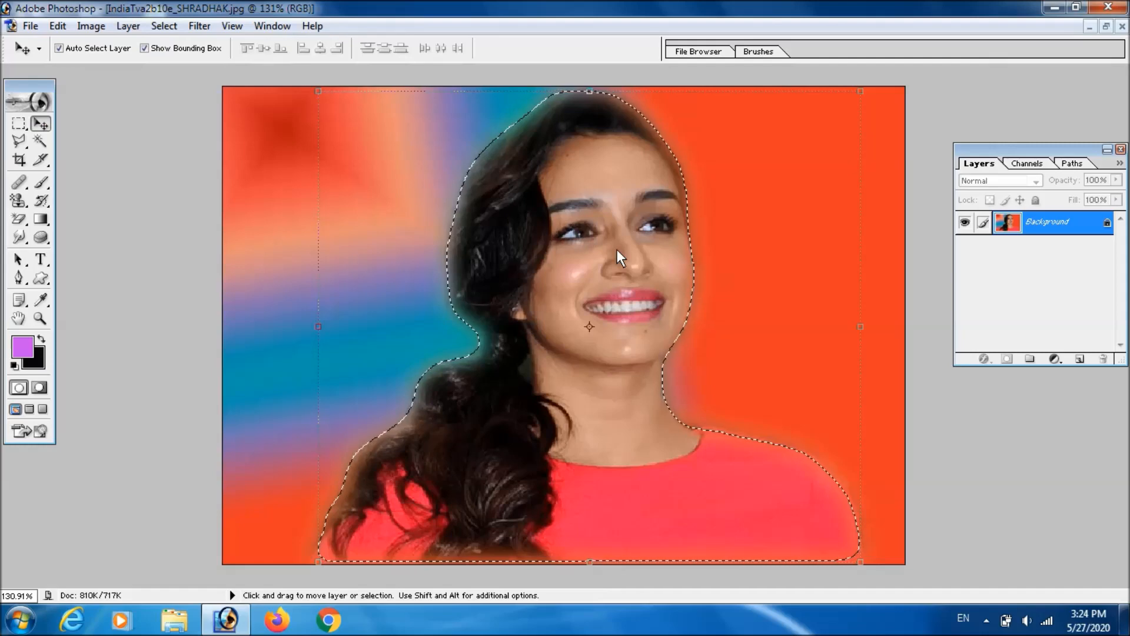
{"action": "left_click", "coordinate": [1105, 27]}
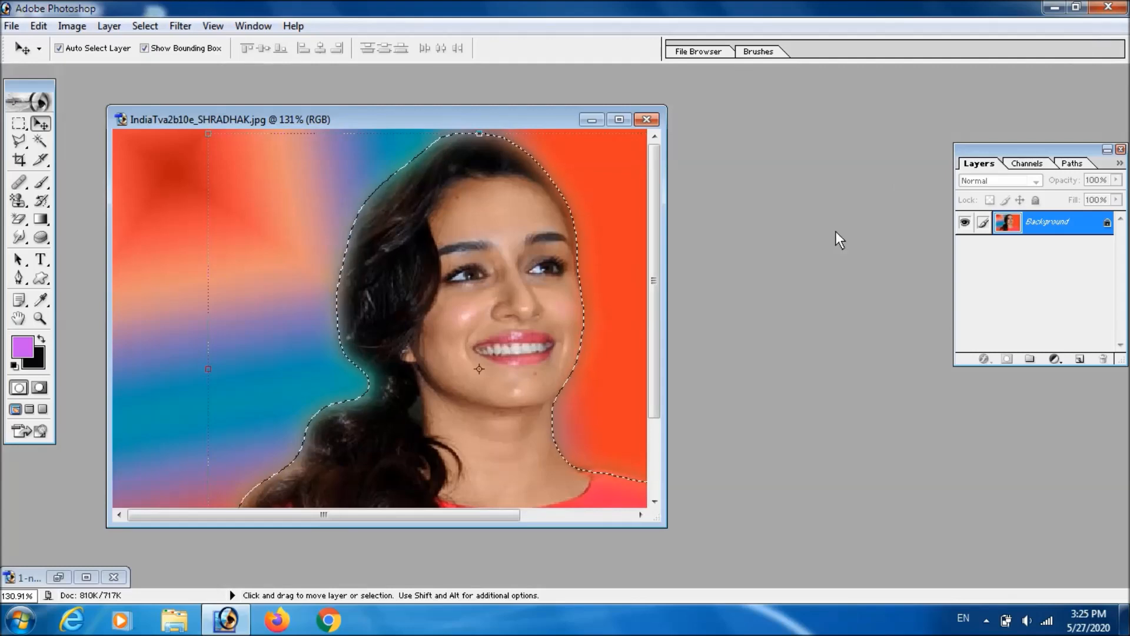
Create a white RGB document with the 1280 x 720 HDTV 720P preset and move its window clear of the photo's title bar
{"action": "key", "text": "ctrl+n"}
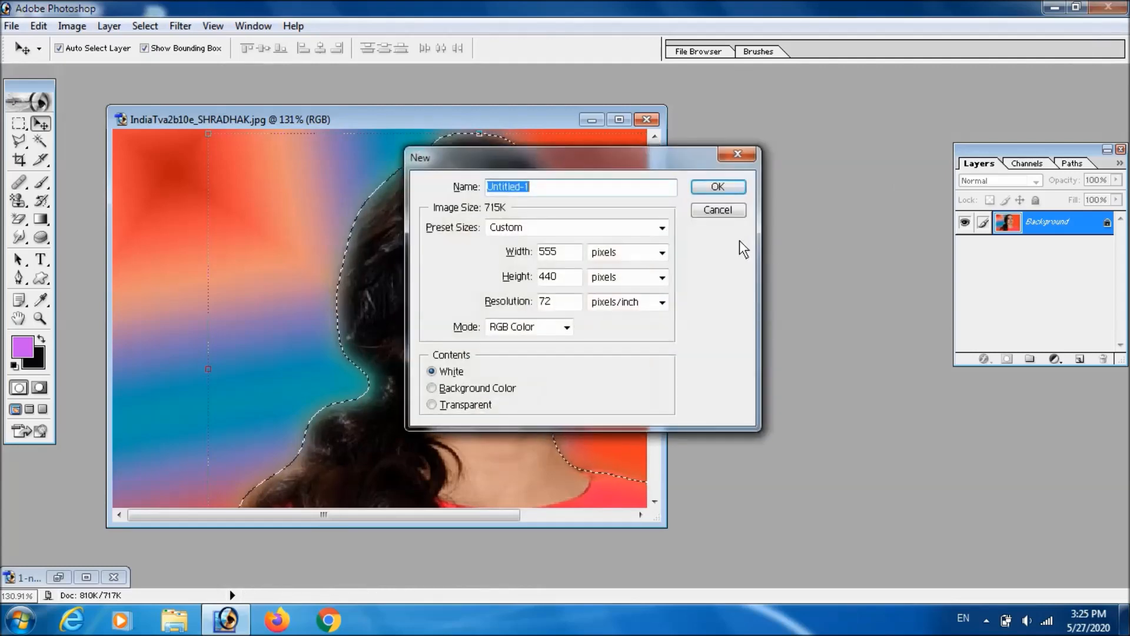
{"action": "left_click", "coordinate": [661, 228]}
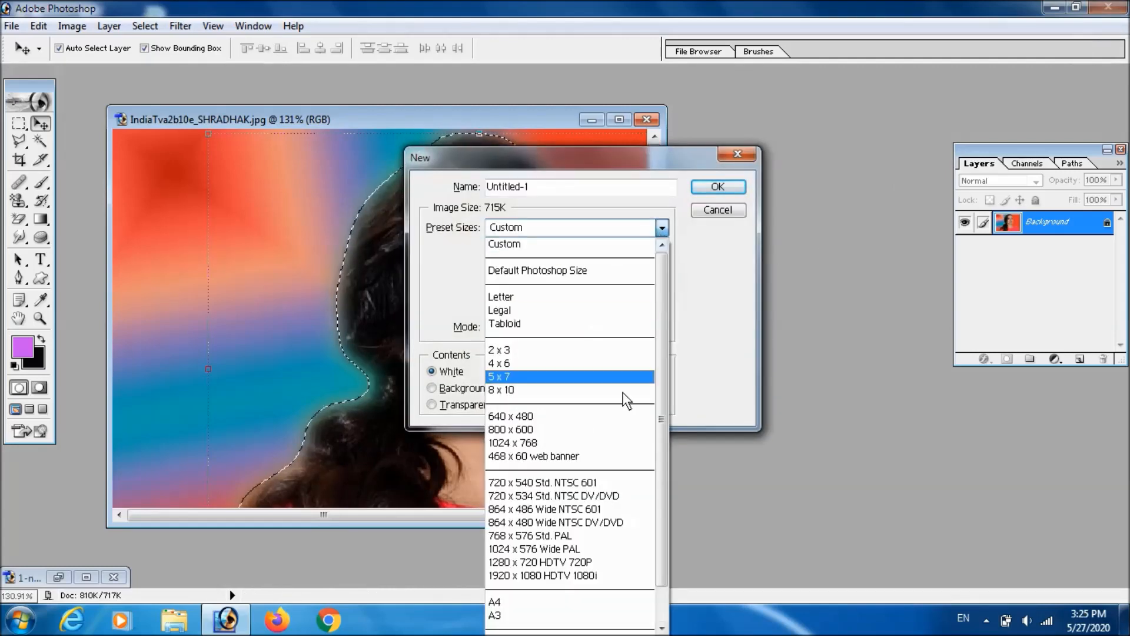
{"action": "left_click", "coordinate": [606, 562]}
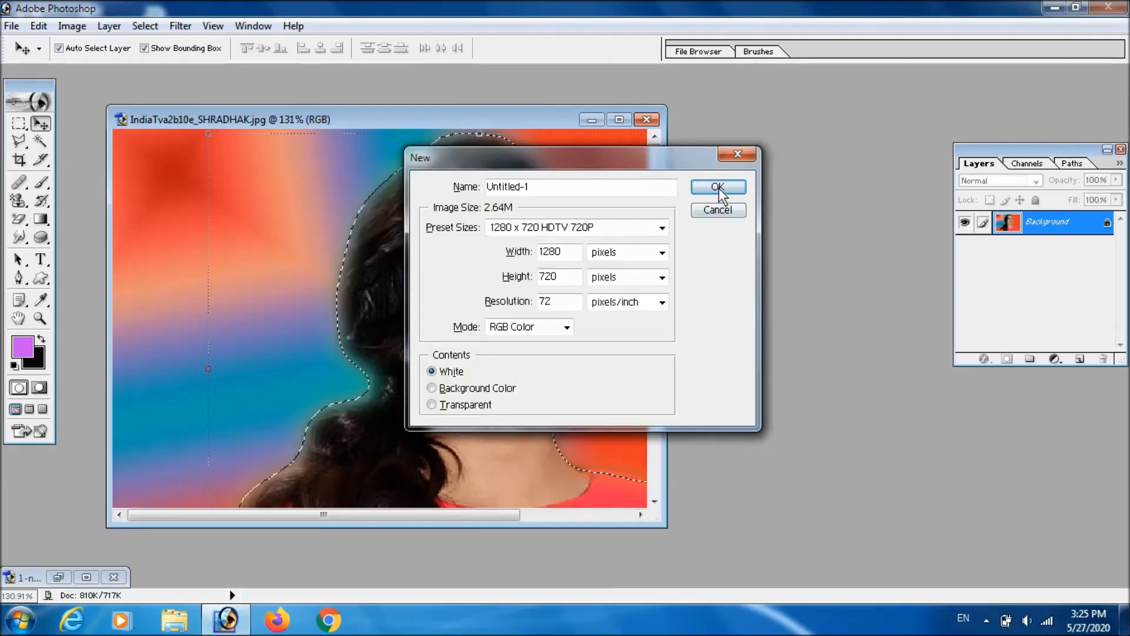
{"action": "left_click", "coordinate": [718, 186]}
{"action": "left_click_drag", "start_coordinate": [444, 92], "coordinate": [589, 172]}
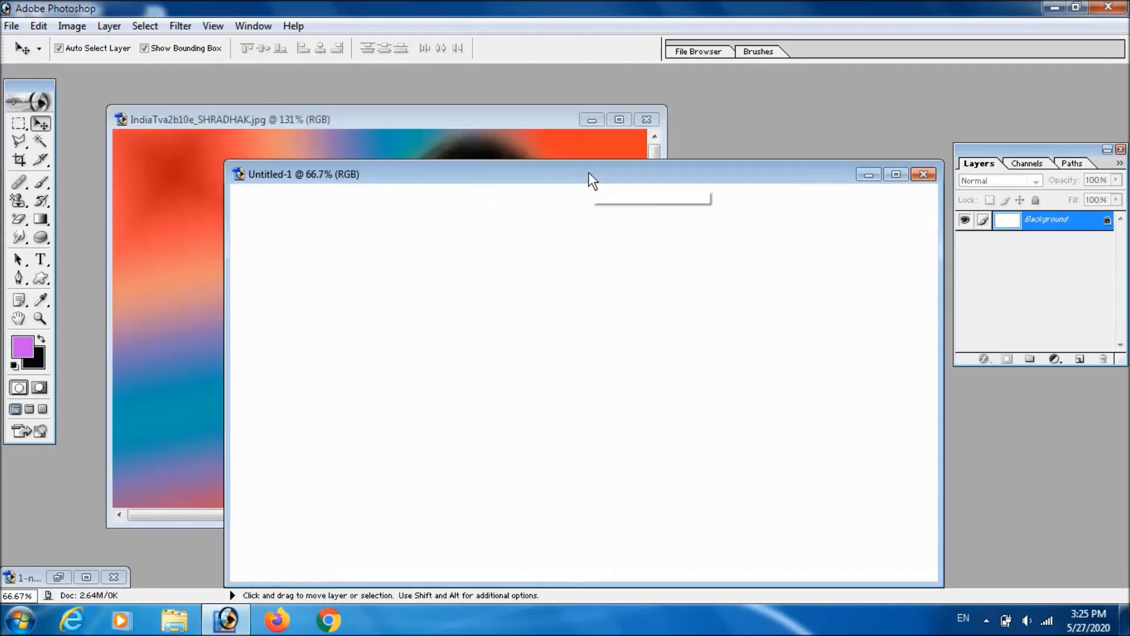
Paste the woman's cutout into the white document and mirror it horizontally, placing it in the canvas's lower-right area
{"action": "key", "text": "ctrl+v"}
{"action": "left_click_drag", "start_coordinate": [596, 356], "coordinate": [374, 433]}
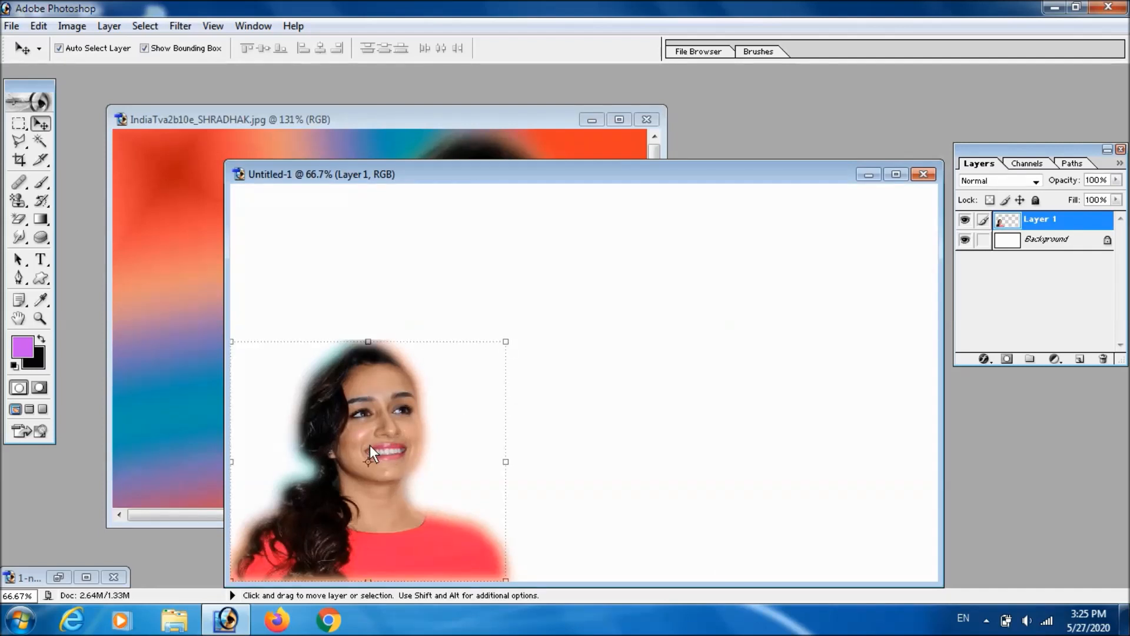
{"action": "key", "text": "ctrl+t"}
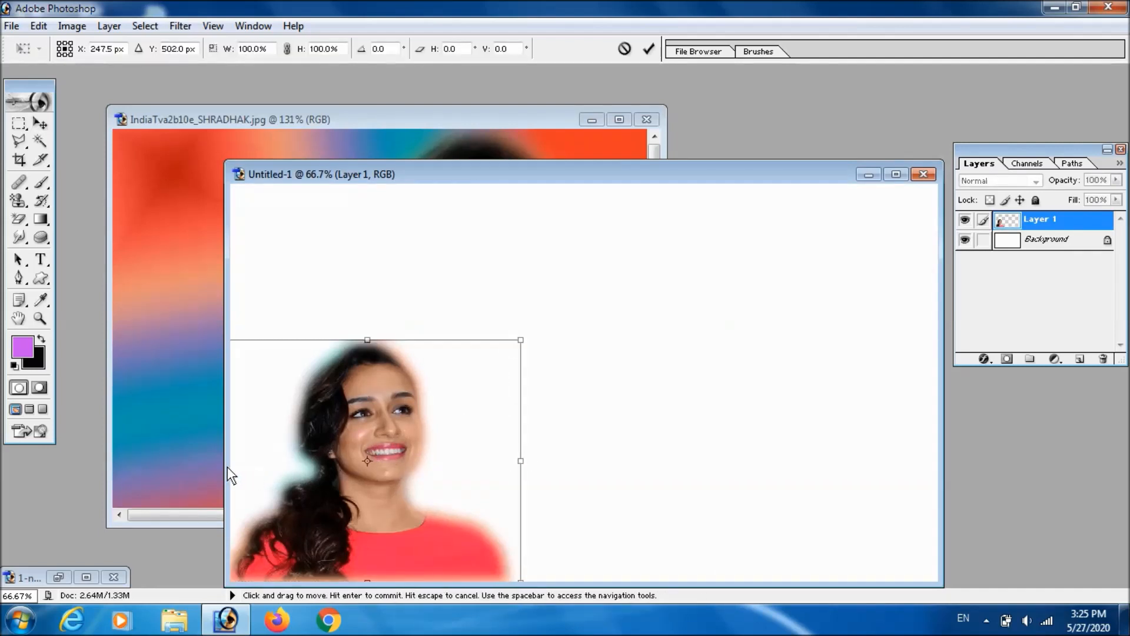
{"action": "left_click_drag", "start_coordinate": [226, 466], "coordinate": [790, 495]}
{"action": "left_click_drag", "start_coordinate": [658, 510], "coordinate": [768, 518]}
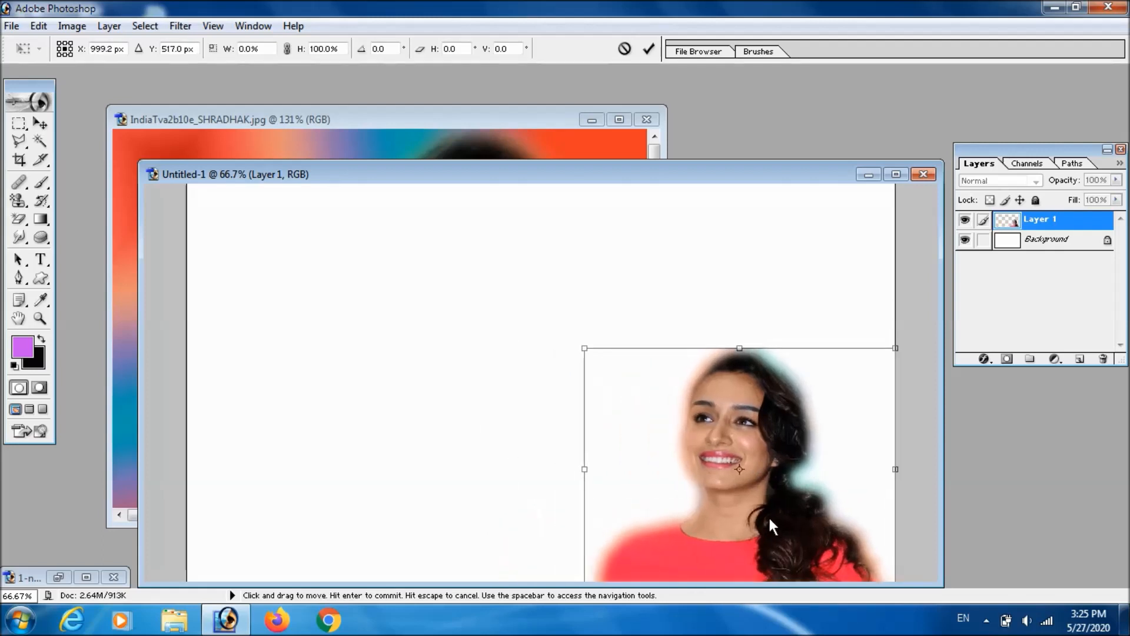
{"action": "key", "text": "Return"}
Scale the mirrored cutout to about 106% width and 109% height and duplicate its layer as Layer 1 copy
{"action": "left_click_drag", "start_coordinate": [601, 356], "coordinate": [581, 329]}
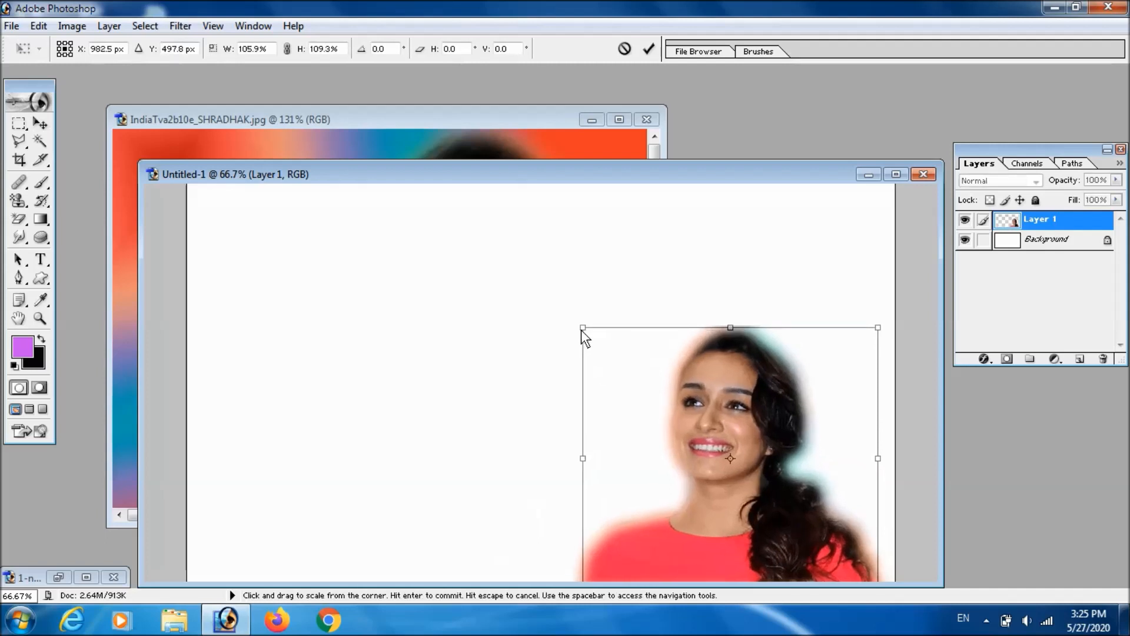
{"action": "key", "text": "Return"}
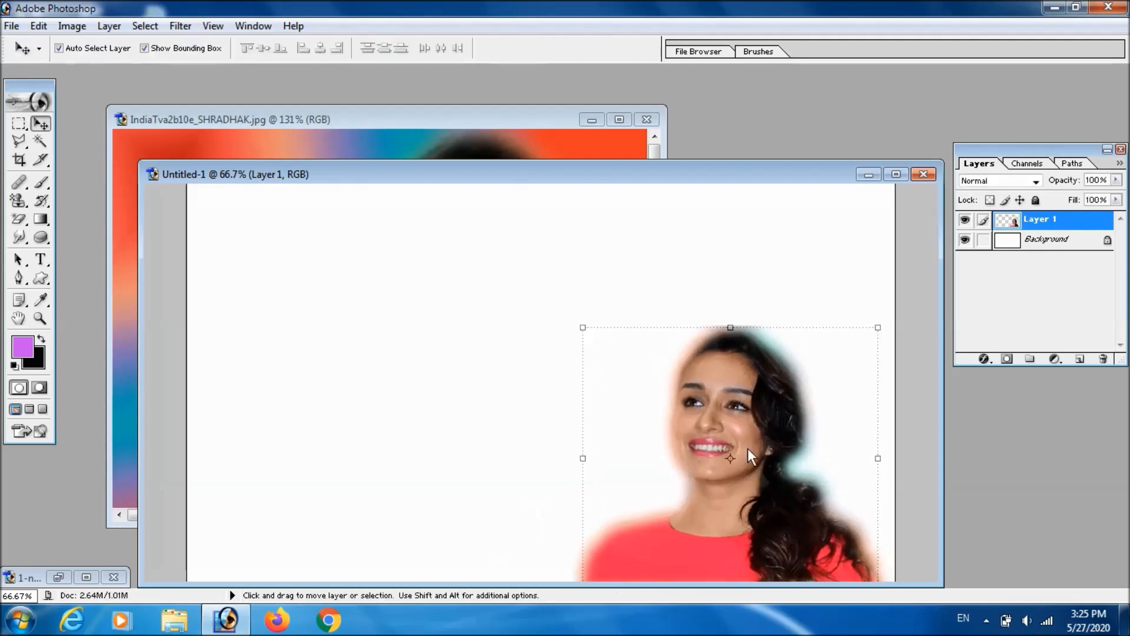
{"action": "right_click", "coordinate": [1037, 221]}
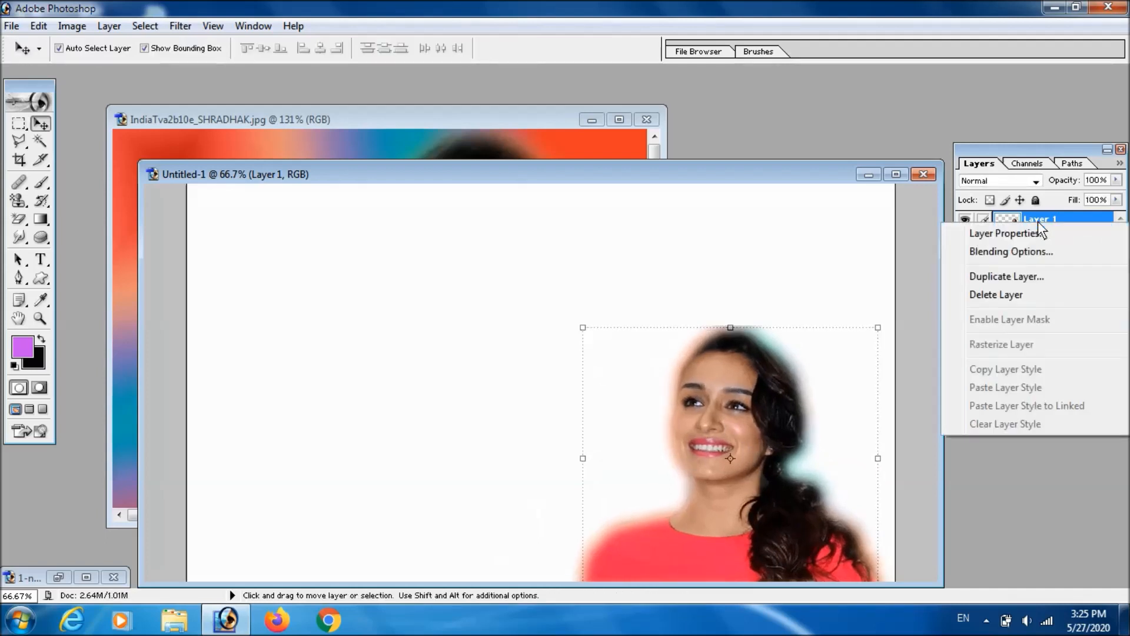
{"action": "left_click", "coordinate": [1029, 275]}
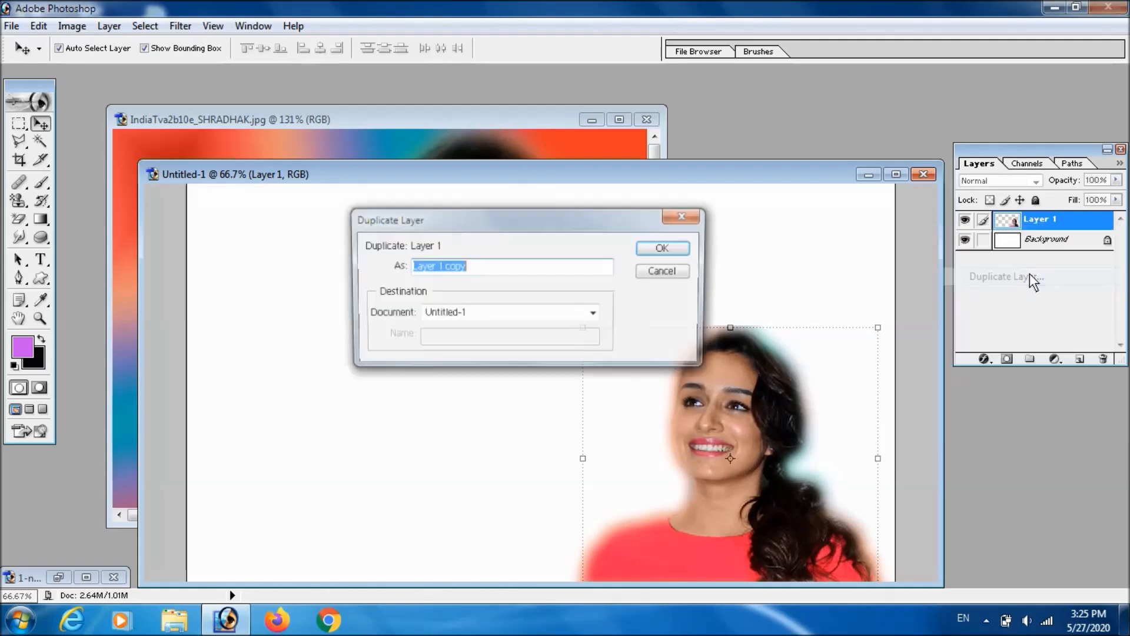
{"action": "left_click", "coordinate": [666, 248]}
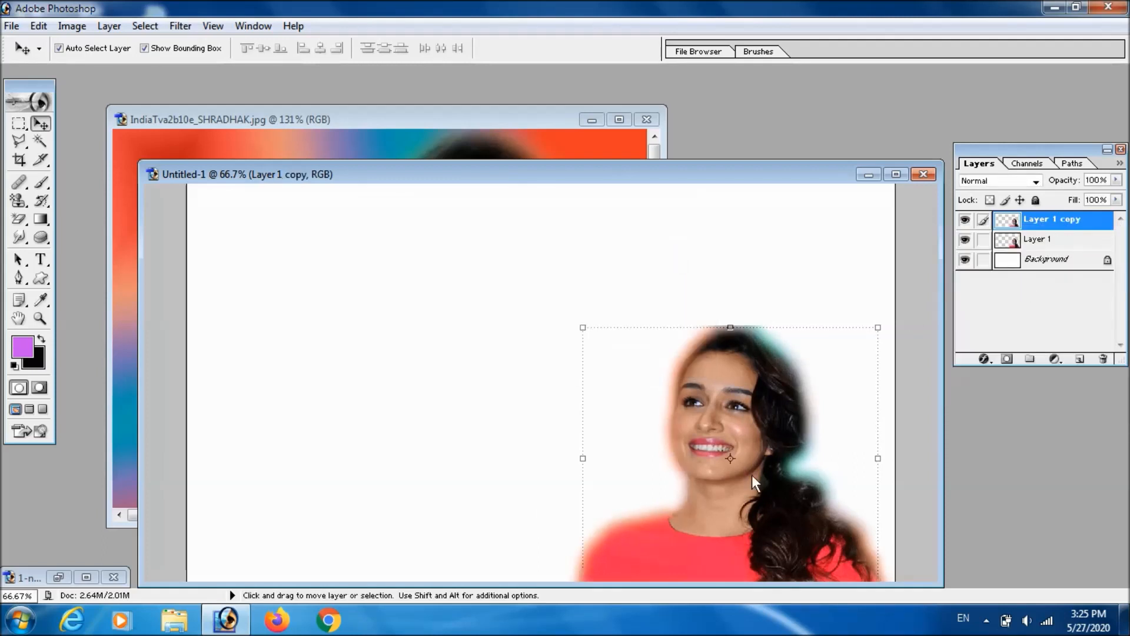
Nudge the duplicate cutout slightly upward and move it left beside the original, near the canvas's lower middle
{"action": "key", "text": "Up"}
{"action": "key", "text": "Up"}
{"action": "key", "text": "Up"}
{"action": "key", "text": "Up"}
{"action": "key", "text": "Up"}
{"action": "key", "text": "Up"}
{"action": "key", "text": "Up"}
{"action": "key", "text": "Up"}
{"action": "key", "text": "Up"}
{"action": "key", "text": "Up"}
{"action": "key", "text": "Up"}
{"action": "key", "text": "Up"}
{"action": "key", "text": "Up"}
{"action": "key", "text": "Up"}
{"action": "key", "text": "Up"}
{"action": "key", "text": "Up"}
{"action": "key", "text": "Up"}
{"action": "key", "text": "Up"}
{"action": "key", "text": "Up"}
{"action": "key", "text": "Up"}
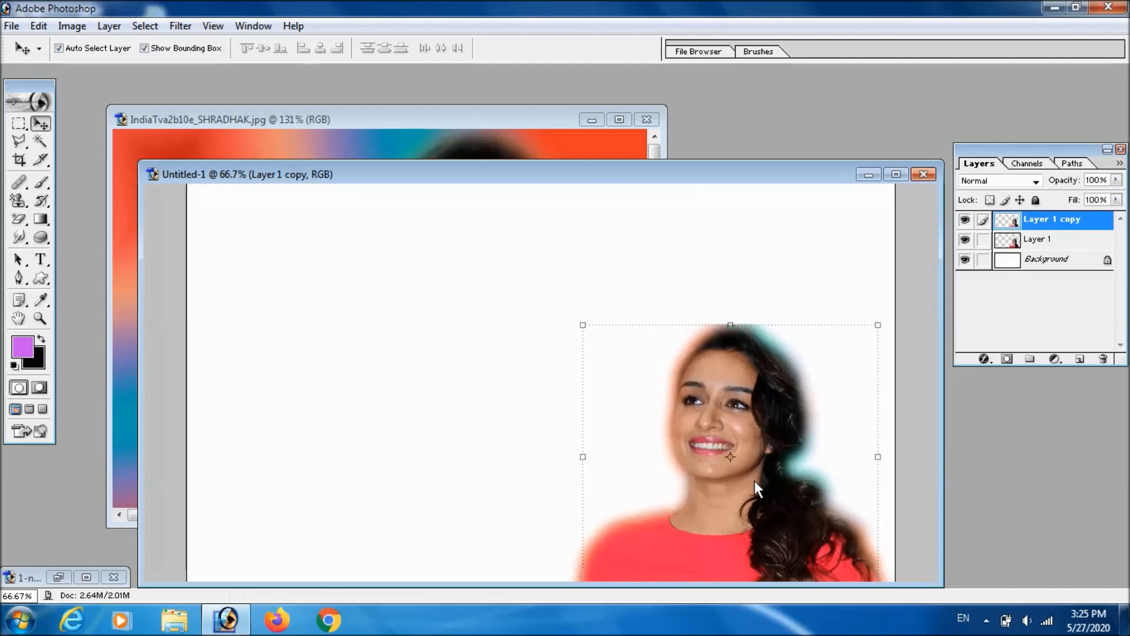
{"action": "left_click_drag", "start_coordinate": [753, 478], "coordinate": [550, 453]}
Enlarge the original cutout to about 156% at full canvas height and move the smaller copy in front of it to the lower-right corner
{"action": "left_click", "coordinate": [768, 445]}
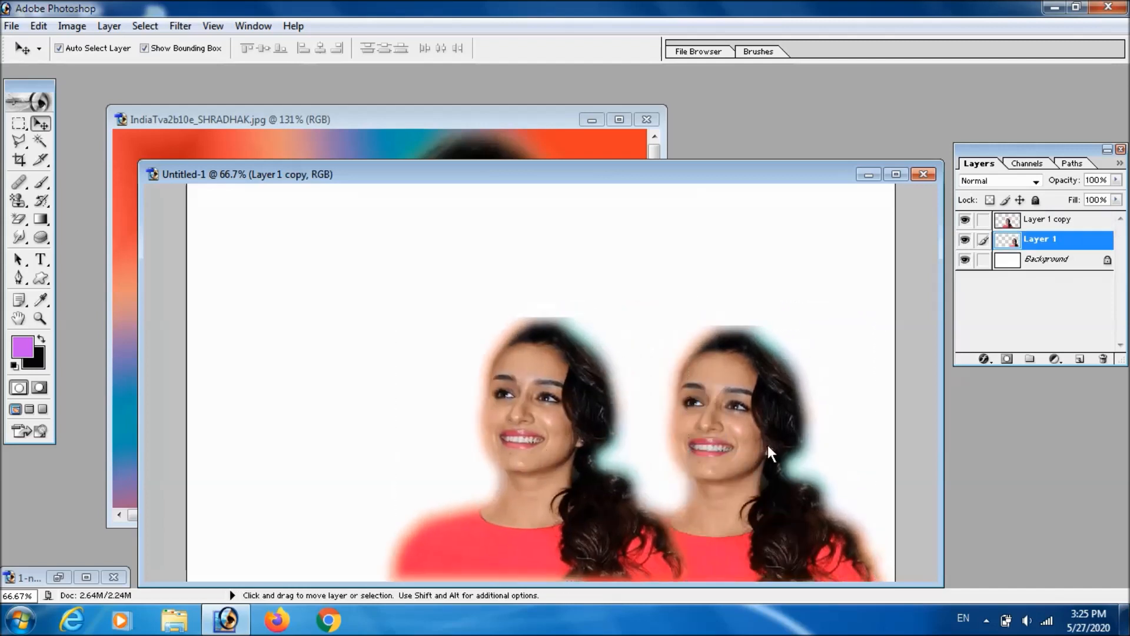
{"action": "left_click_drag", "start_coordinate": [750, 436], "coordinate": [677, 284]}
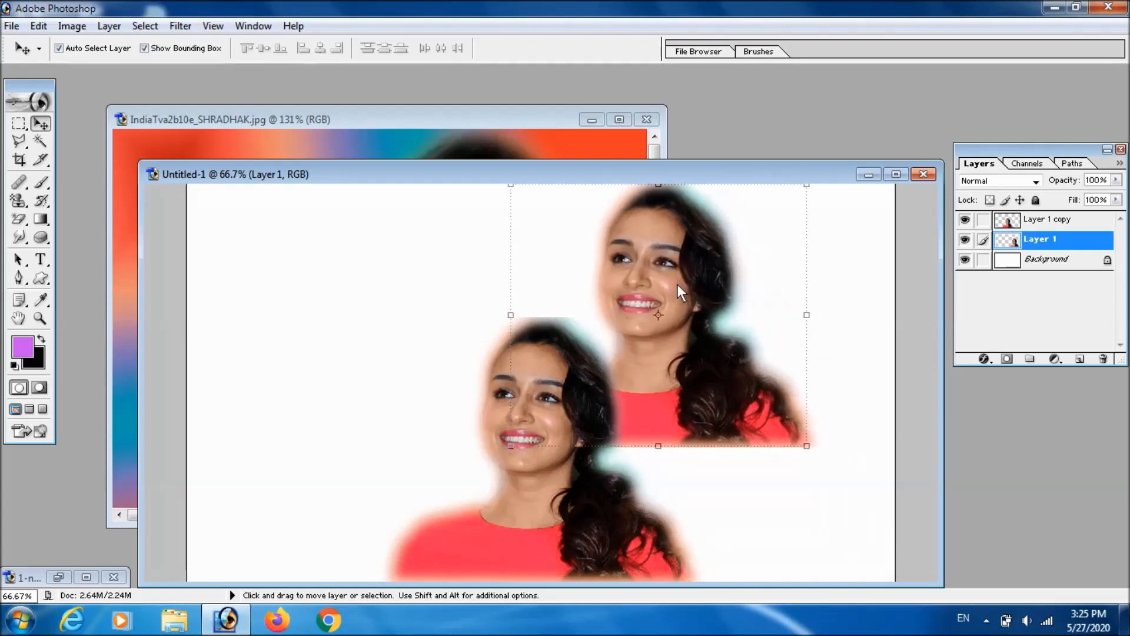
{"action": "left_click", "coordinate": [809, 446]}
{"action": "left_click_drag", "start_coordinate": [809, 447], "coordinate": [898, 581]}
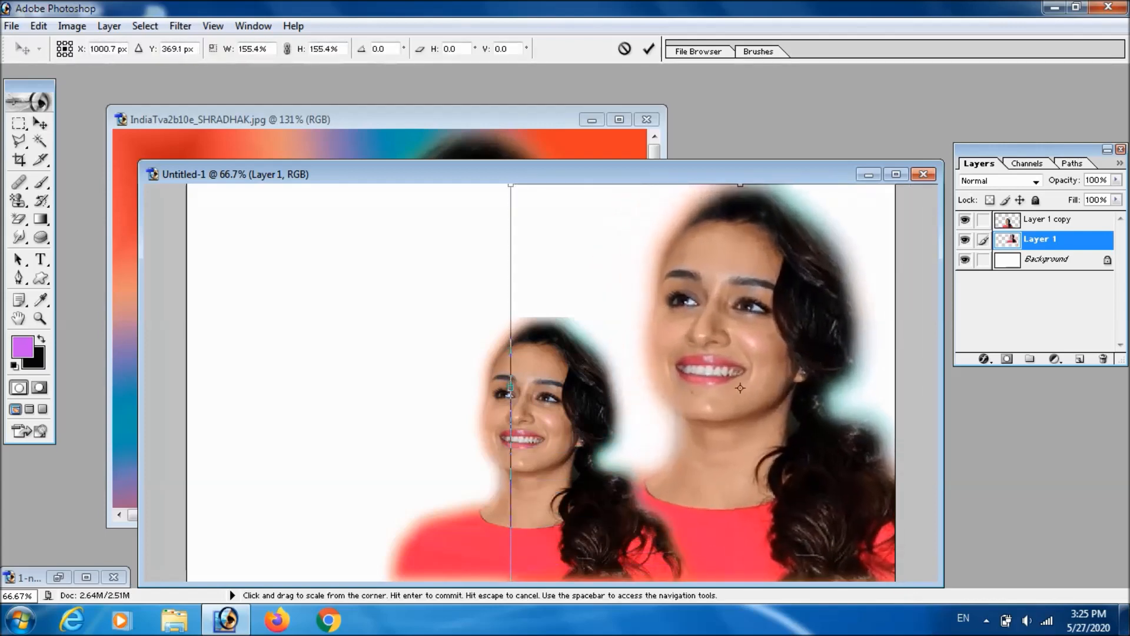
{"action": "left_click_drag", "start_coordinate": [817, 526], "coordinate": [755, 526]}
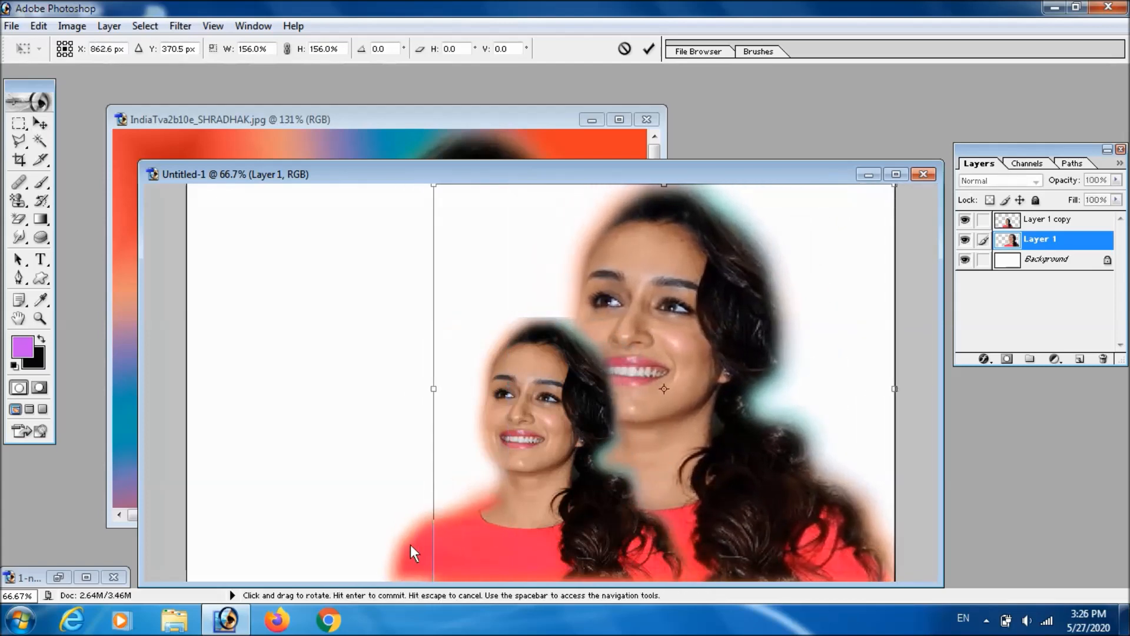
{"action": "key", "text": "Return"}
{"action": "left_click", "coordinate": [559, 537]}
{"action": "left_click_drag", "start_coordinate": [560, 537], "coordinate": [778, 525]}
Reduce the opacity of the large cutout's layer to 66%
{"action": "left_click", "coordinate": [673, 264]}
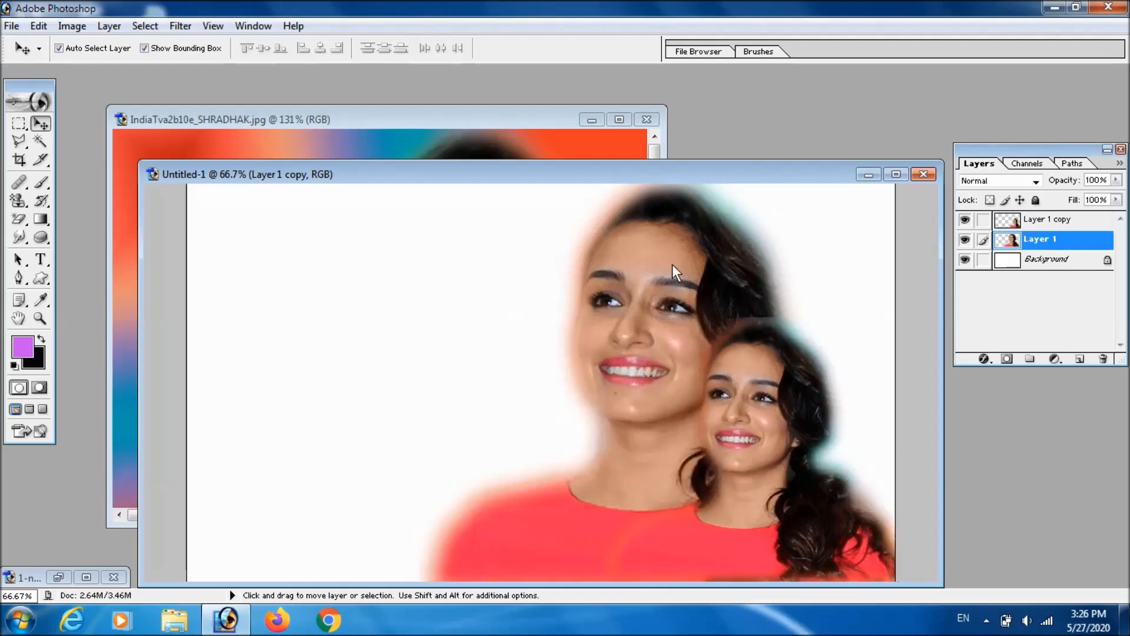
{"action": "left_click", "coordinate": [1116, 179]}
{"action": "left_click_drag", "start_coordinate": [1116, 200], "coordinate": [1104, 210]}
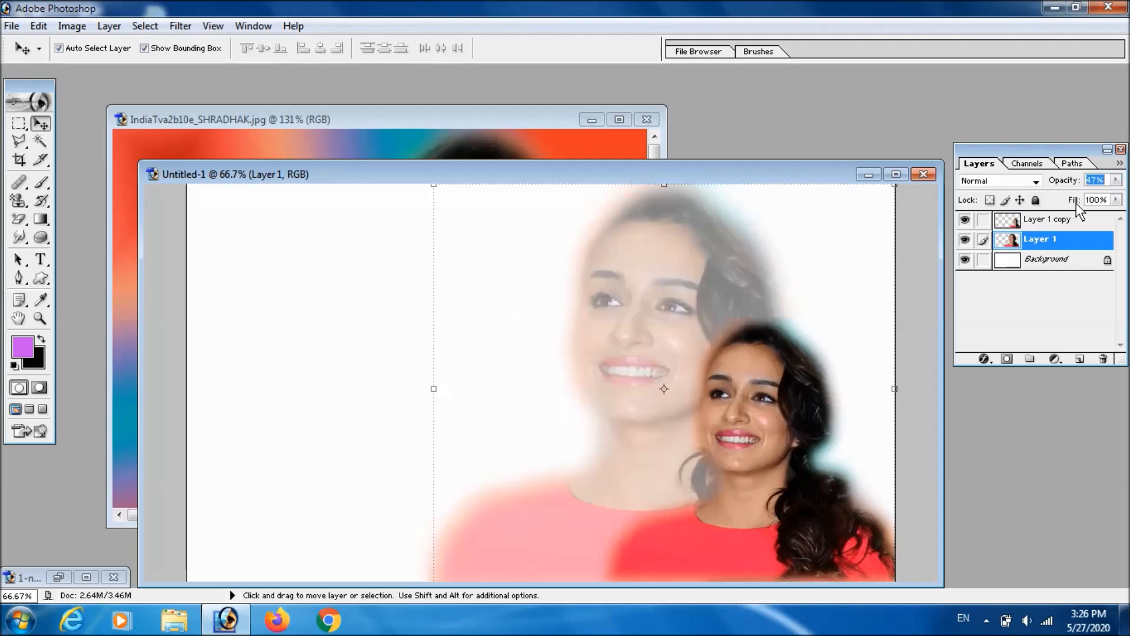
{"action": "left_click_drag", "start_coordinate": [1072, 198], "coordinate": [1087, 198]}
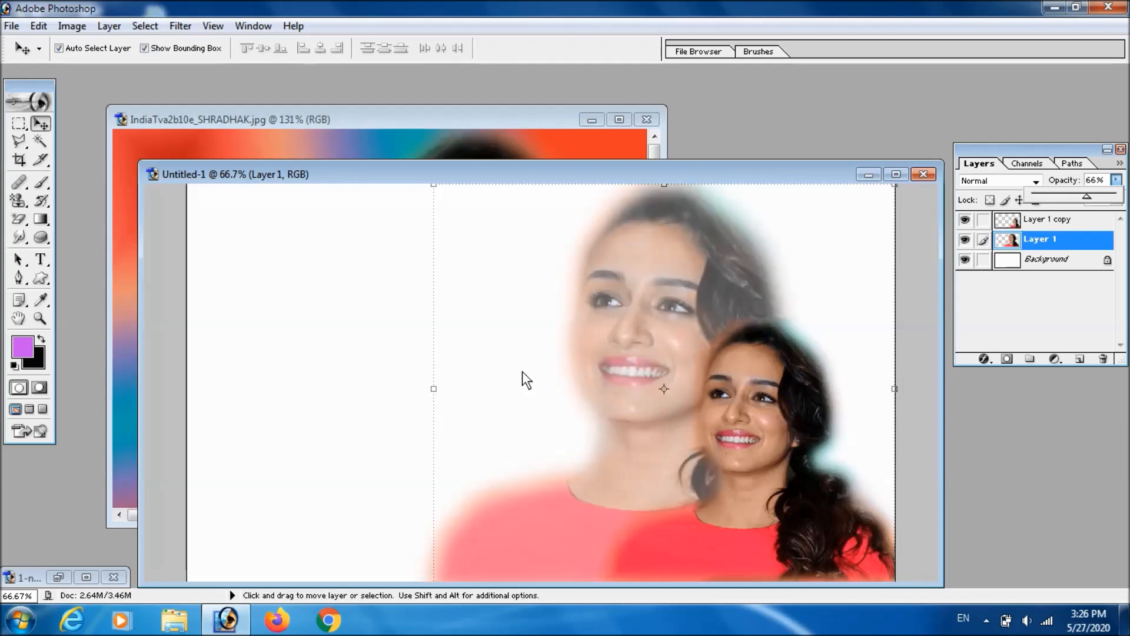
Add the horizontal text "SHRADDA KAPOOR" in purple 36 pt Comic Sans MS Bold at the canvas's upper left, directly above the Background layer
{"action": "left_click", "coordinate": [320, 415]}
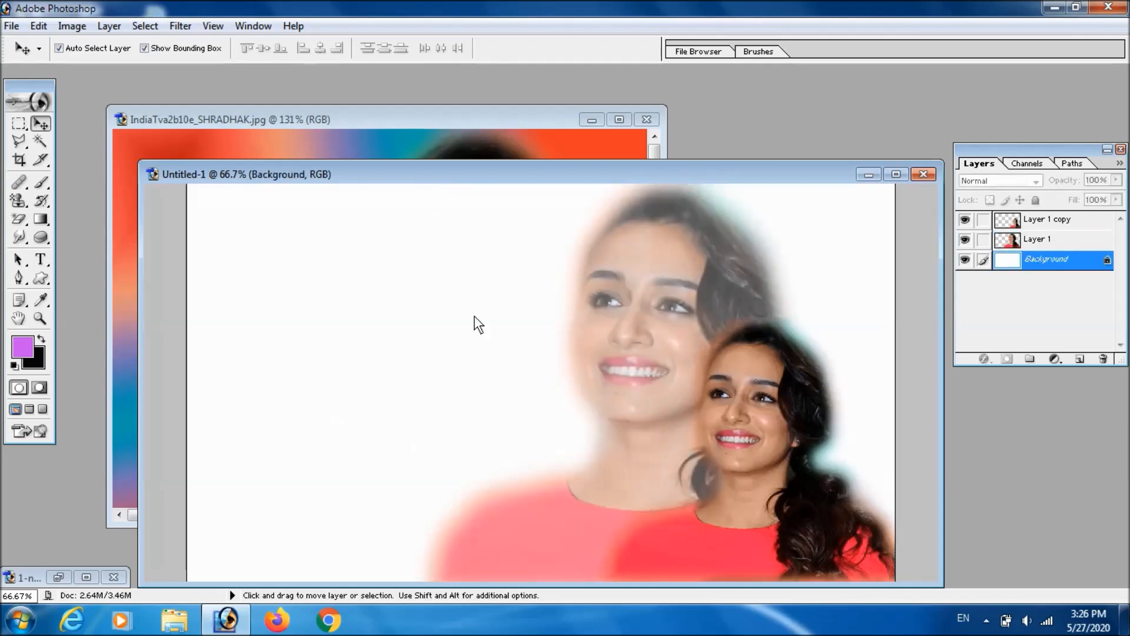
{"action": "left_click_drag", "start_coordinate": [534, 178], "coordinate": [532, 110]}
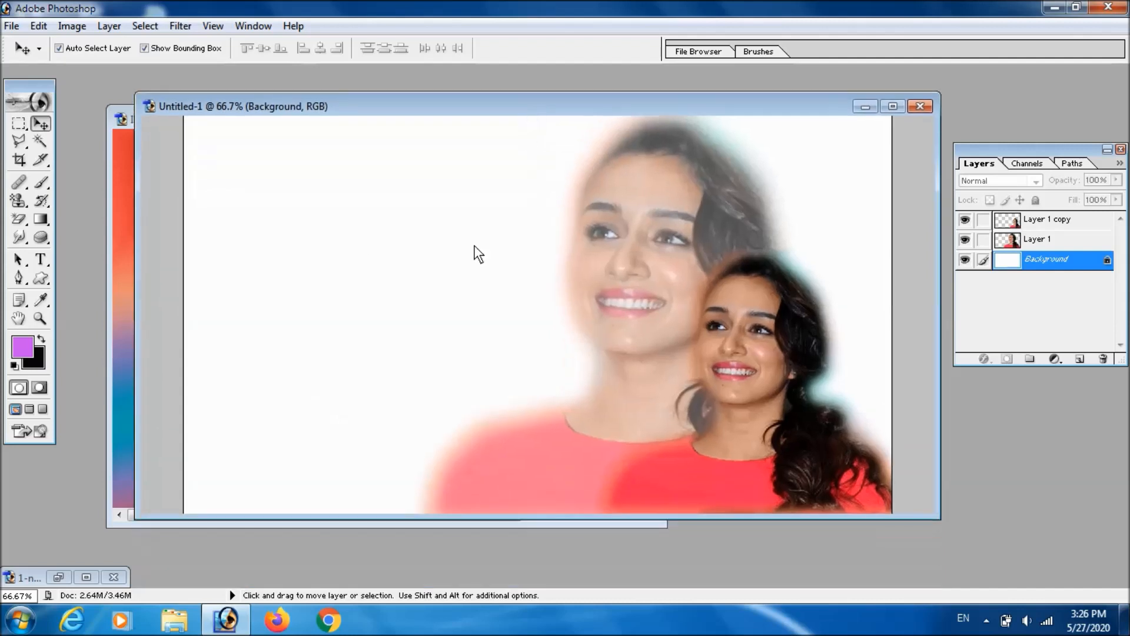
{"action": "left_click", "coordinate": [40, 259]}
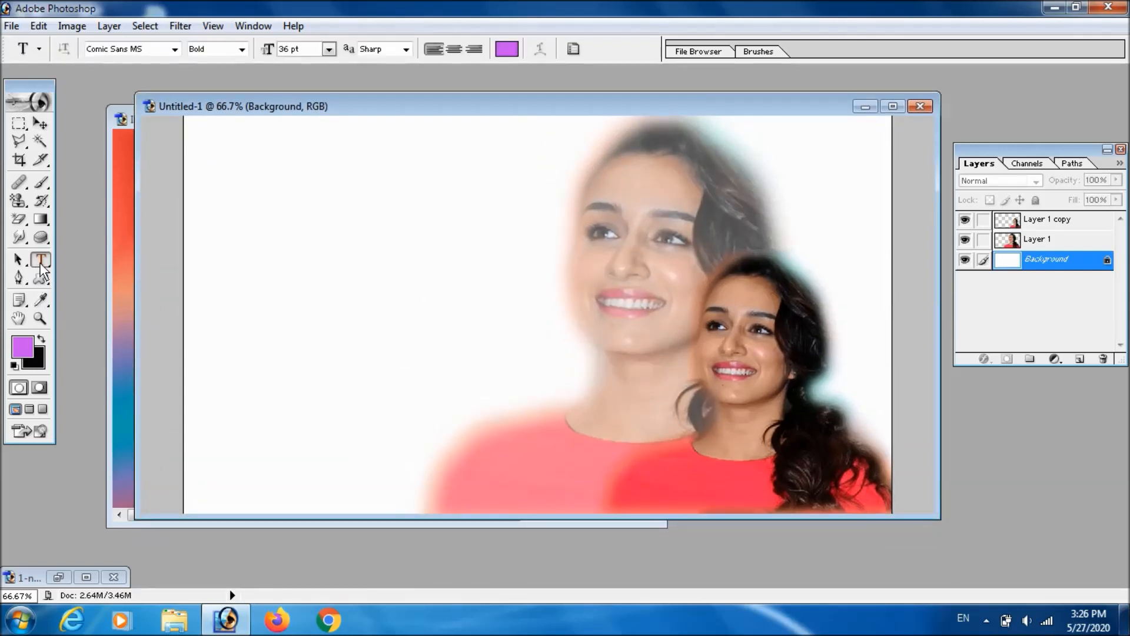
{"action": "left_click", "coordinate": [41, 264]}
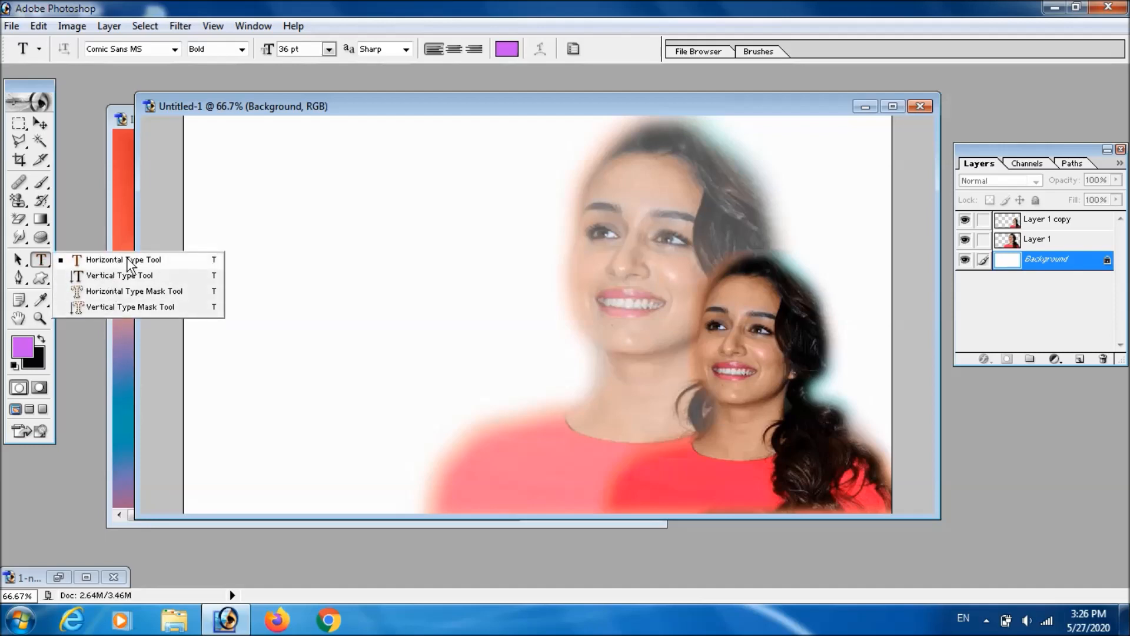
{"action": "left_click", "coordinate": [159, 259]}
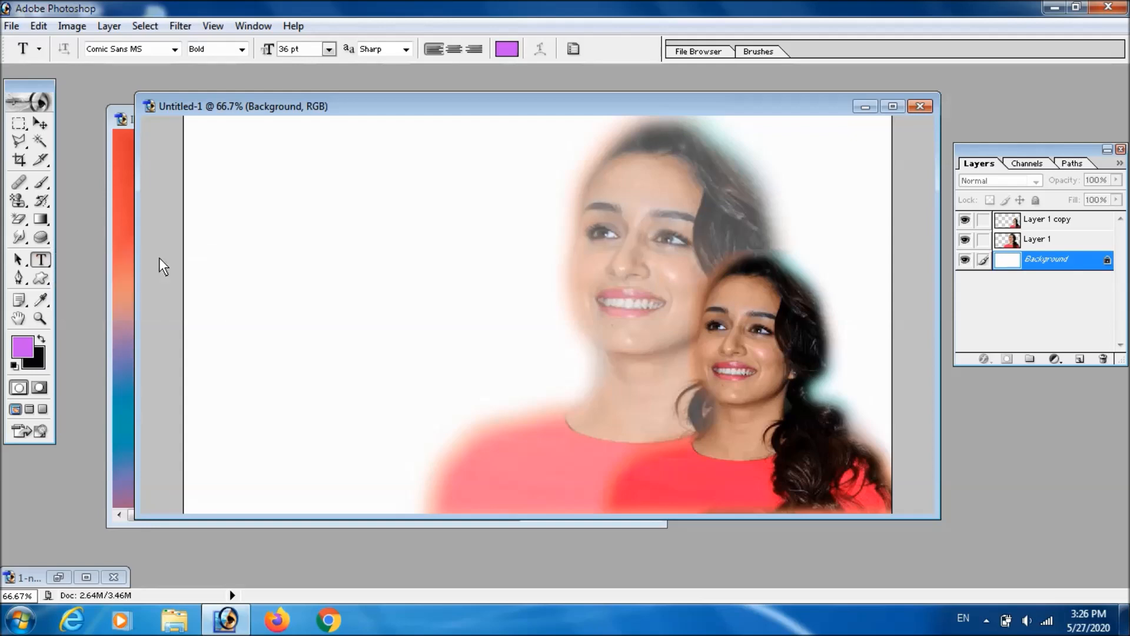
{"action": "left_click", "coordinate": [223, 192]}
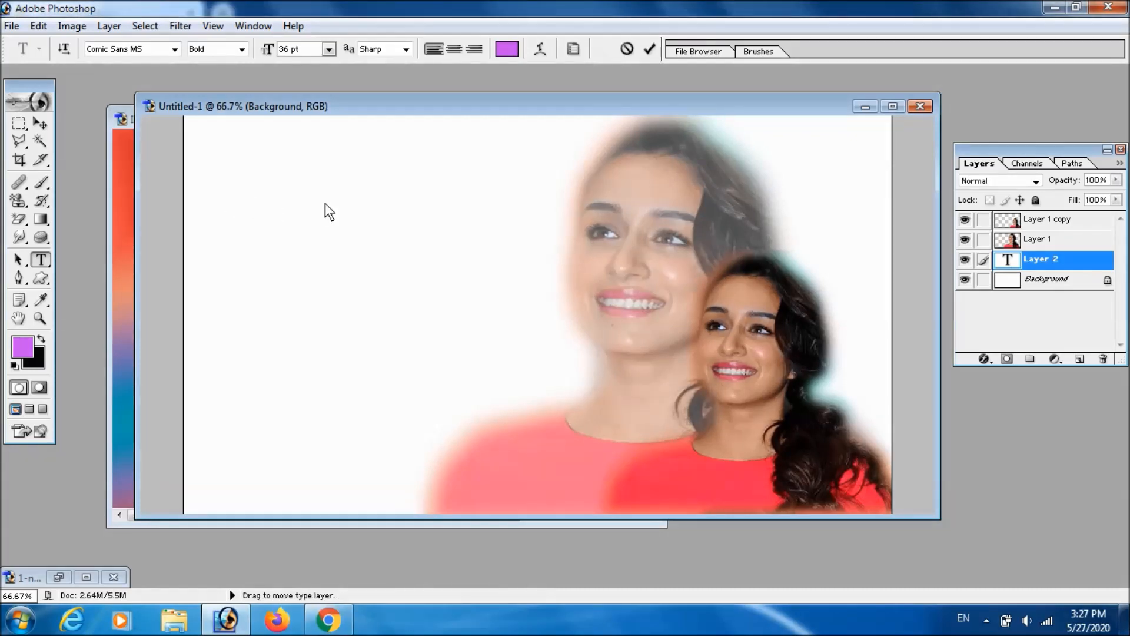
{"action": "type", "text": "sHR"}
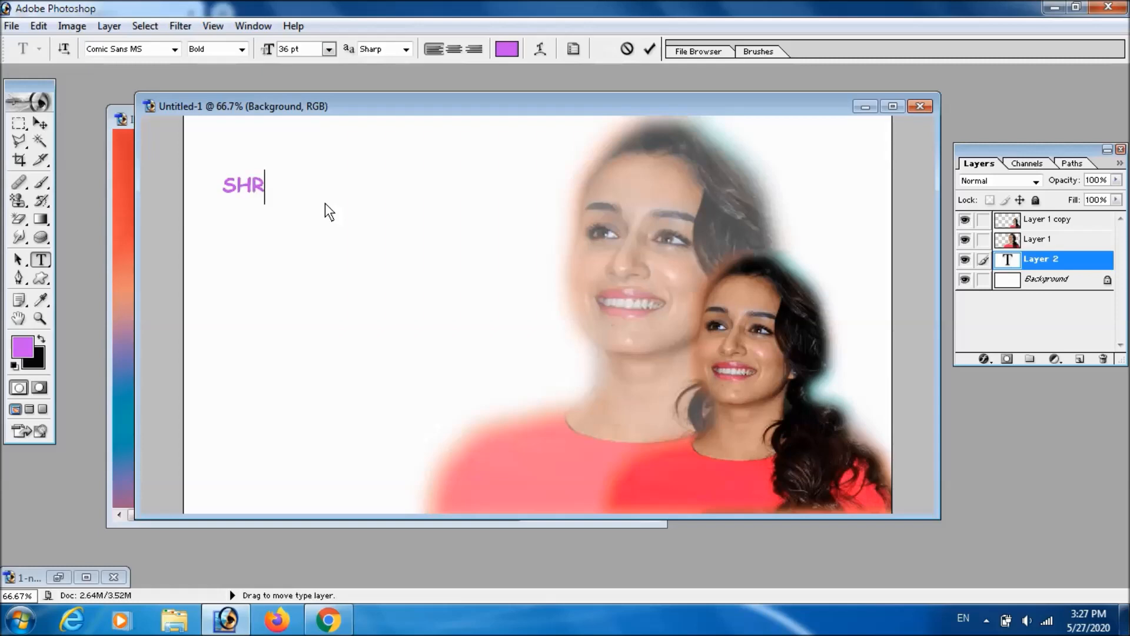
{"action": "type", "text": "ADDA KAPOOR"}
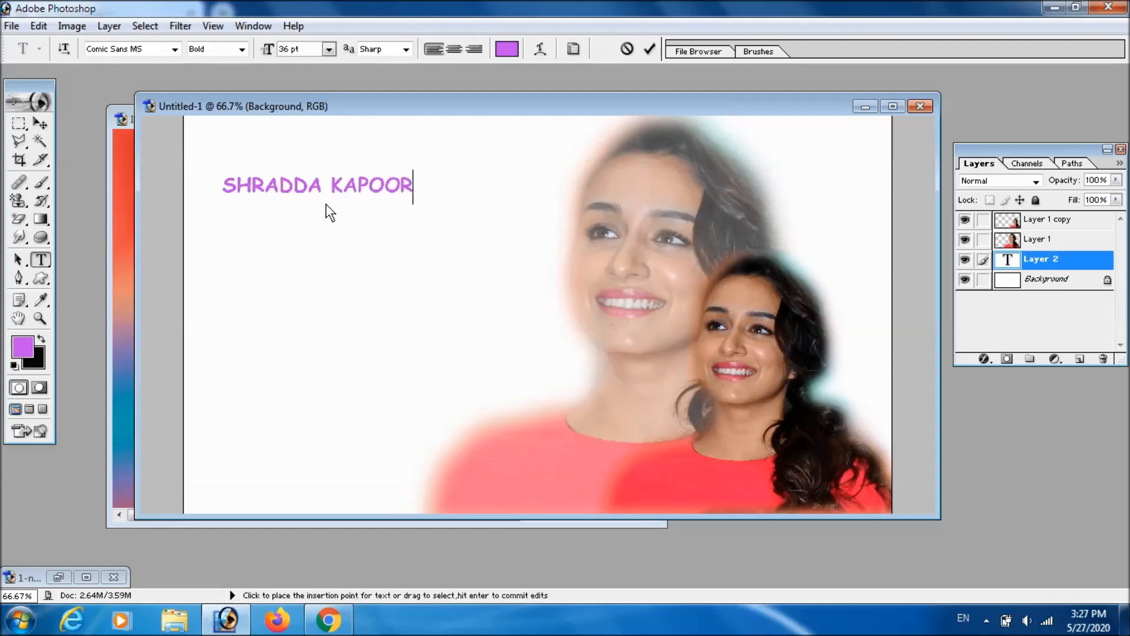
Enlarge the text proportionally to about 184.5% and move it down to mid-height in the white area beside the large cutout
{"action": "left_click", "coordinate": [40, 123]}
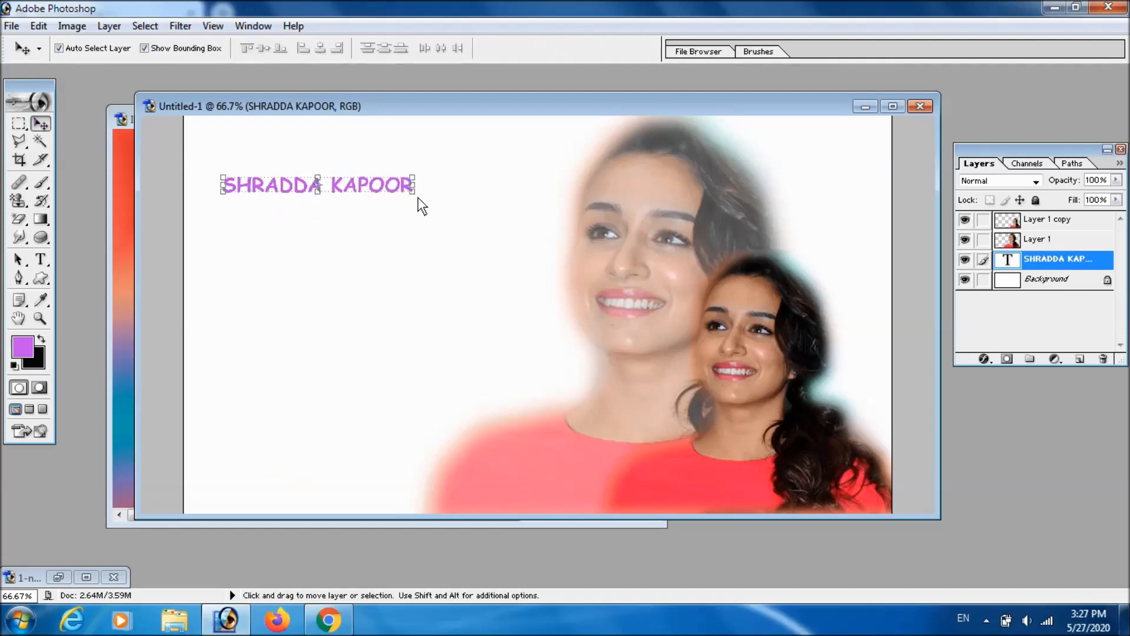
{"action": "left_click_drag", "start_coordinate": [418, 197], "coordinate": [568, 327]}
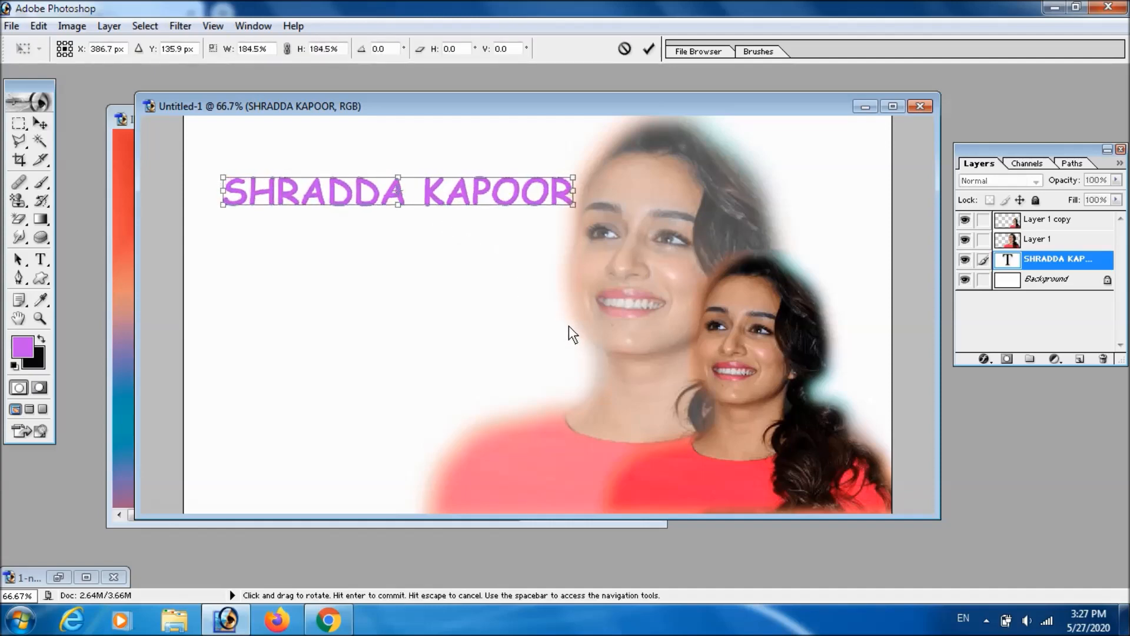
{"action": "key", "text": "Return"}
{"action": "left_click_drag", "start_coordinate": [465, 200], "coordinate": [447, 321]}
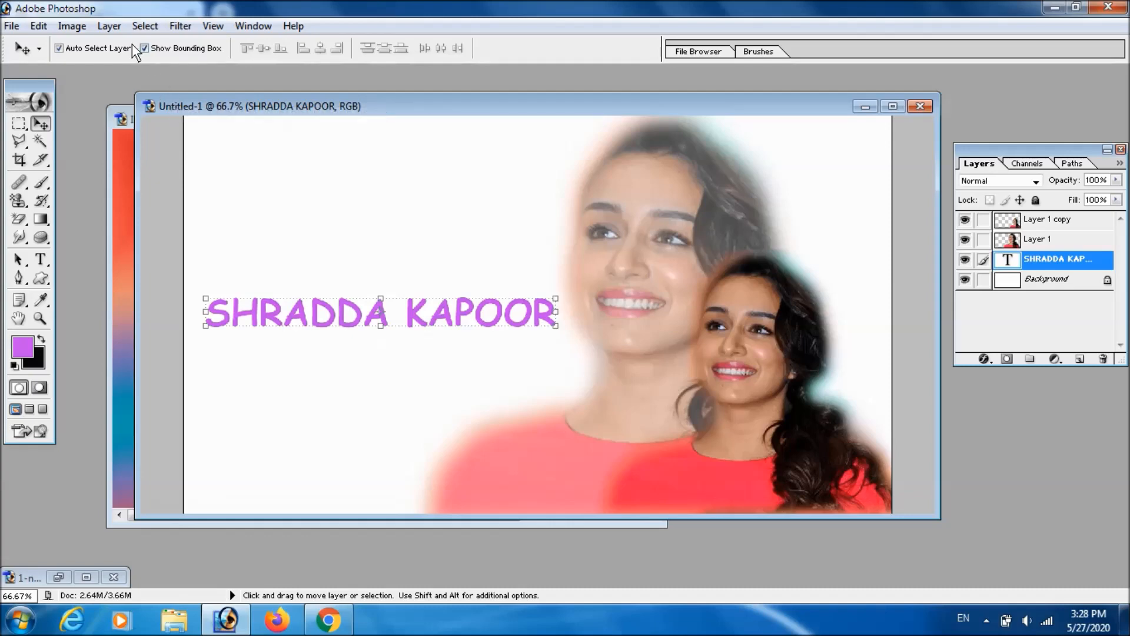
Add an outside Stroke layer style to the text, coloured blue 1800FF and 10 px in size
{"action": "left_click", "coordinate": [111, 26]}
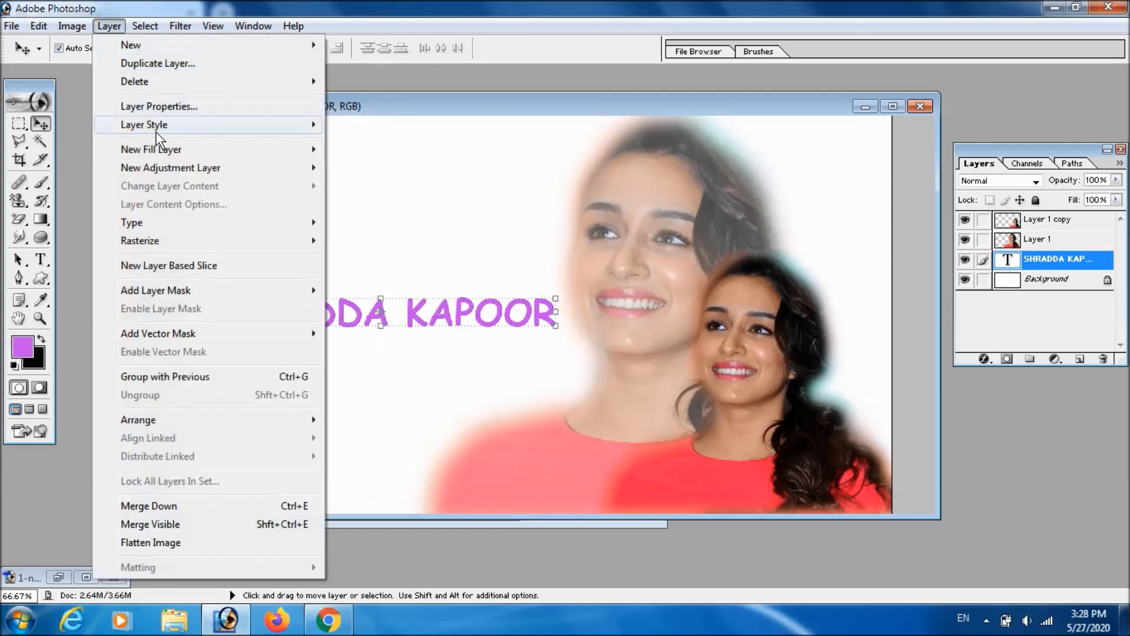
{"action": "mouse_move", "coordinate": [169, 130]}
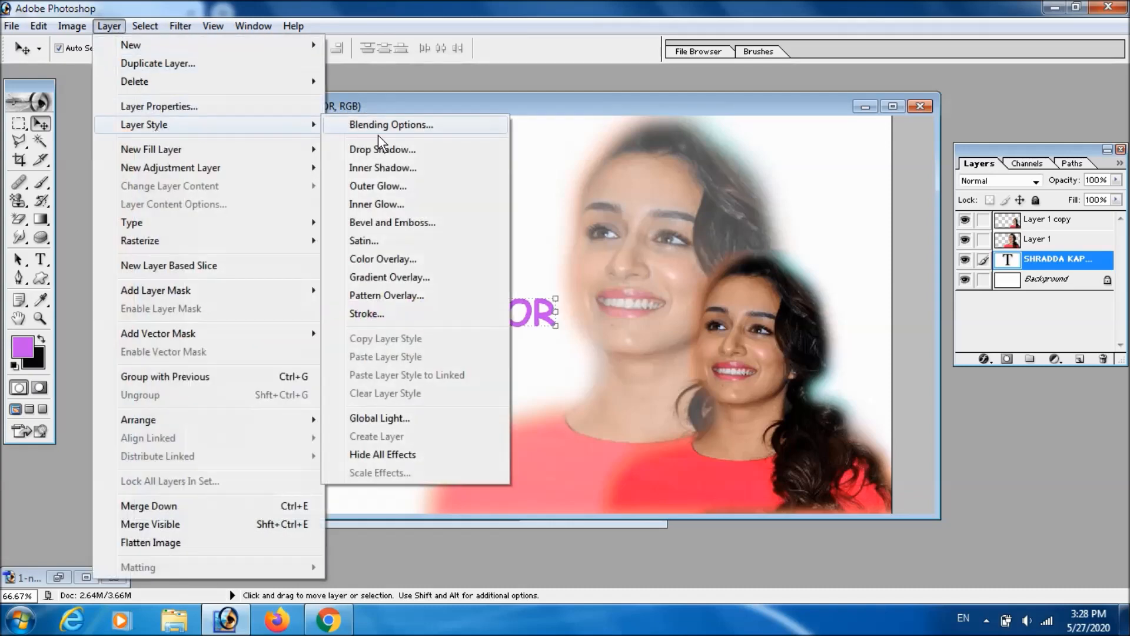
{"action": "left_click", "coordinate": [366, 314]}
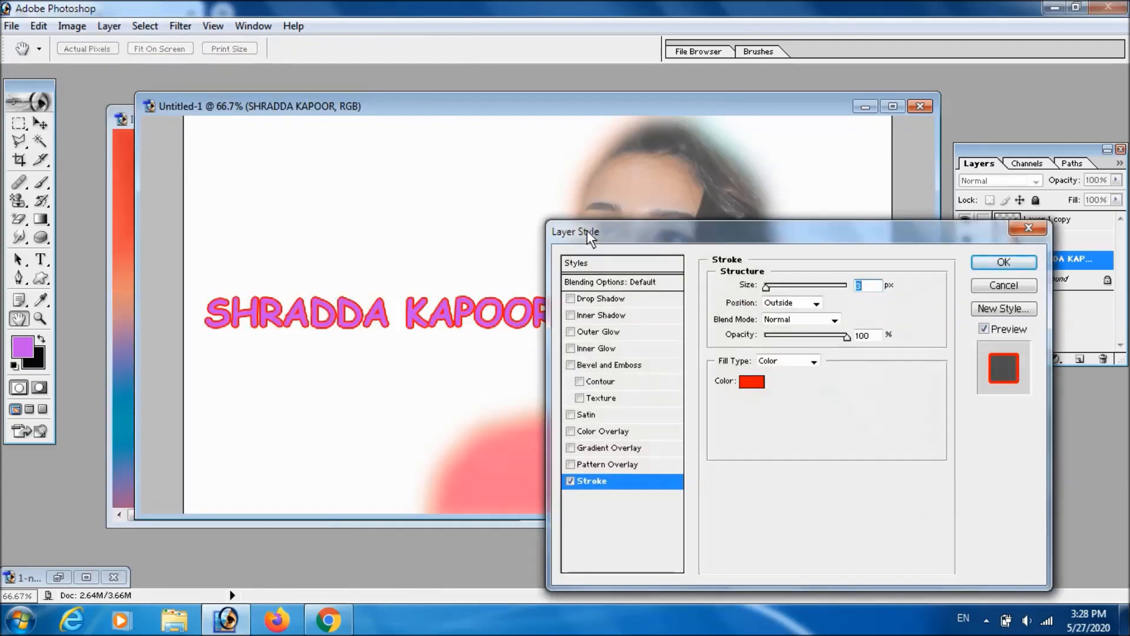
{"action": "left_click_drag", "start_coordinate": [587, 231], "coordinate": [616, 177]}
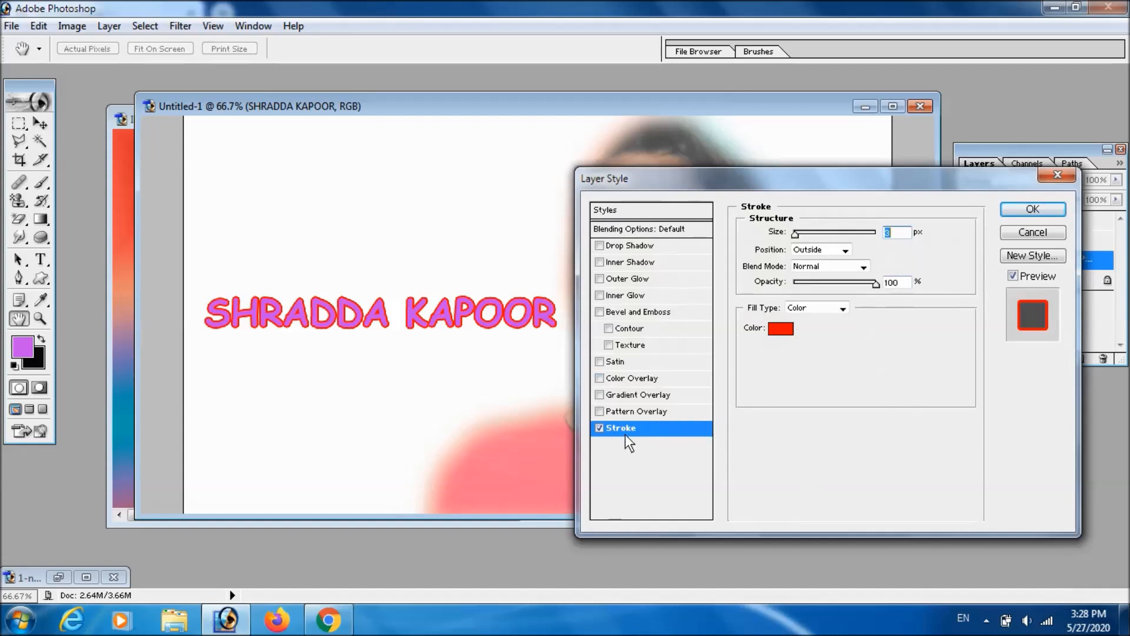
{"action": "left_click", "coordinate": [784, 330]}
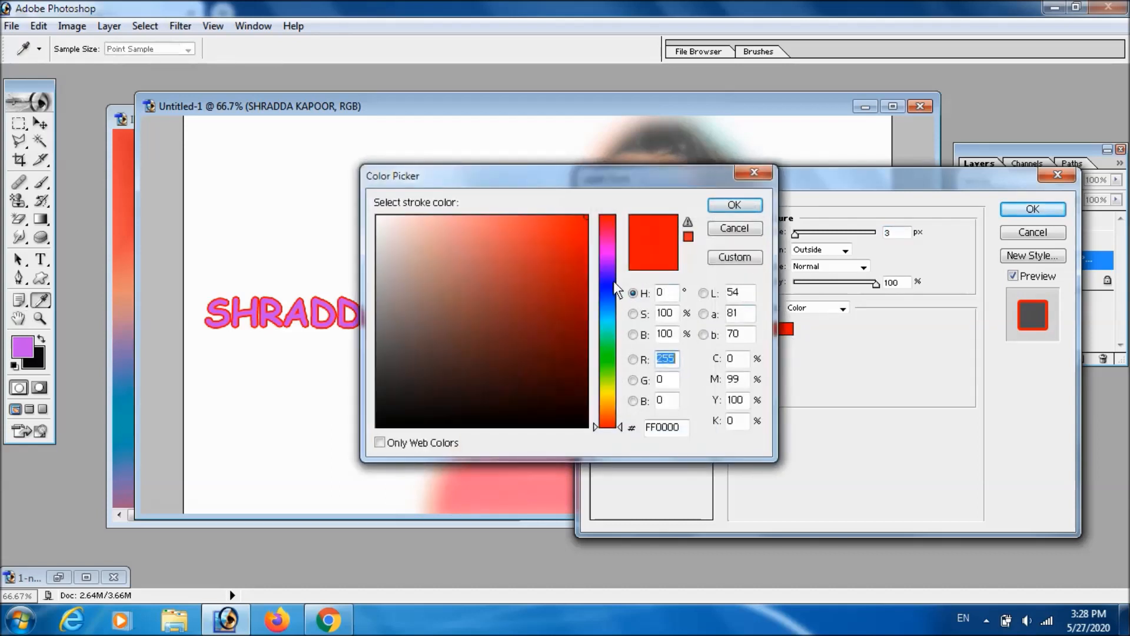
{"action": "left_click", "coordinate": [612, 283]}
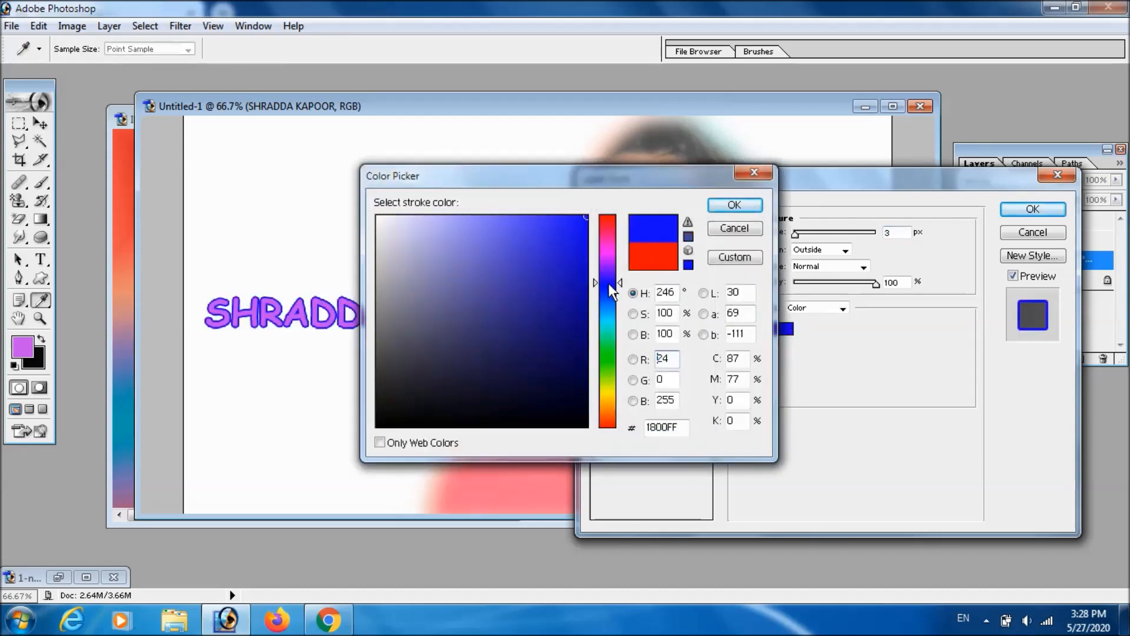
{"action": "left_click", "coordinate": [725, 208]}
{"action": "left_click_drag", "start_coordinate": [800, 235], "coordinate": [802, 234]}
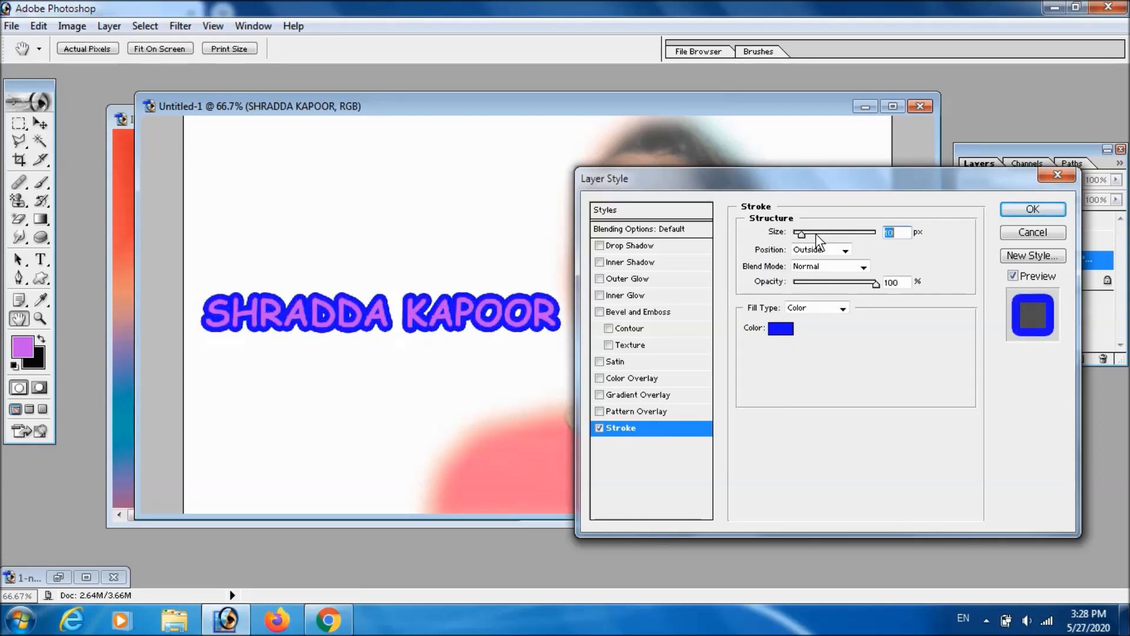
{"action": "left_click", "coordinate": [1020, 209]}
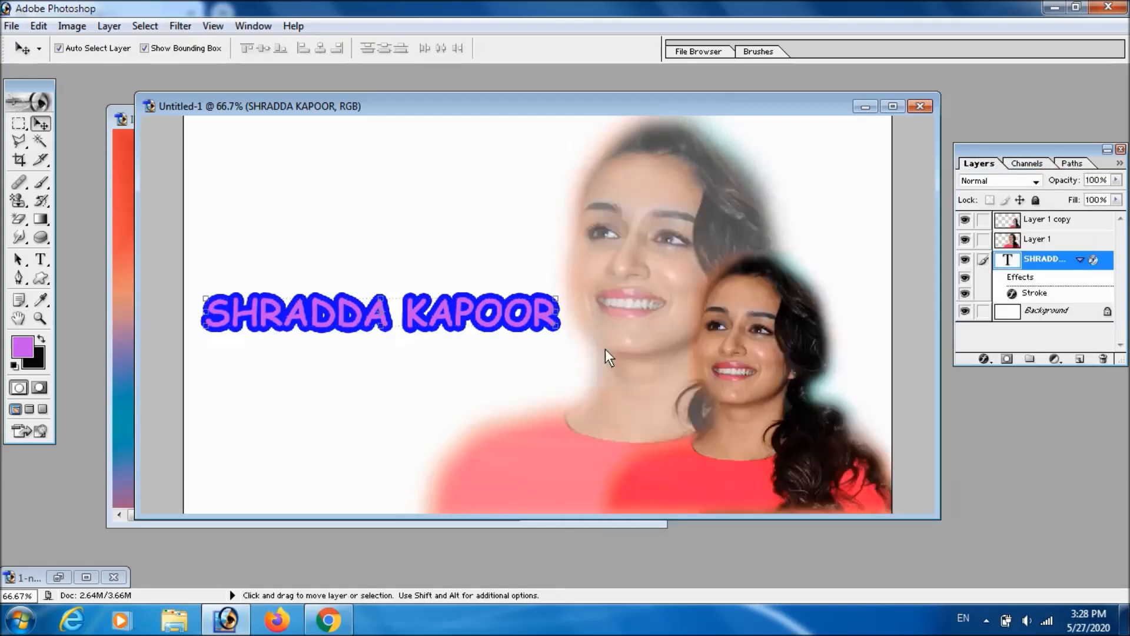
Try an Outer Glow on the text with 28% opacity, 47% noise, 44% spread and 46 px size
{"action": "left_click", "coordinate": [110, 27]}
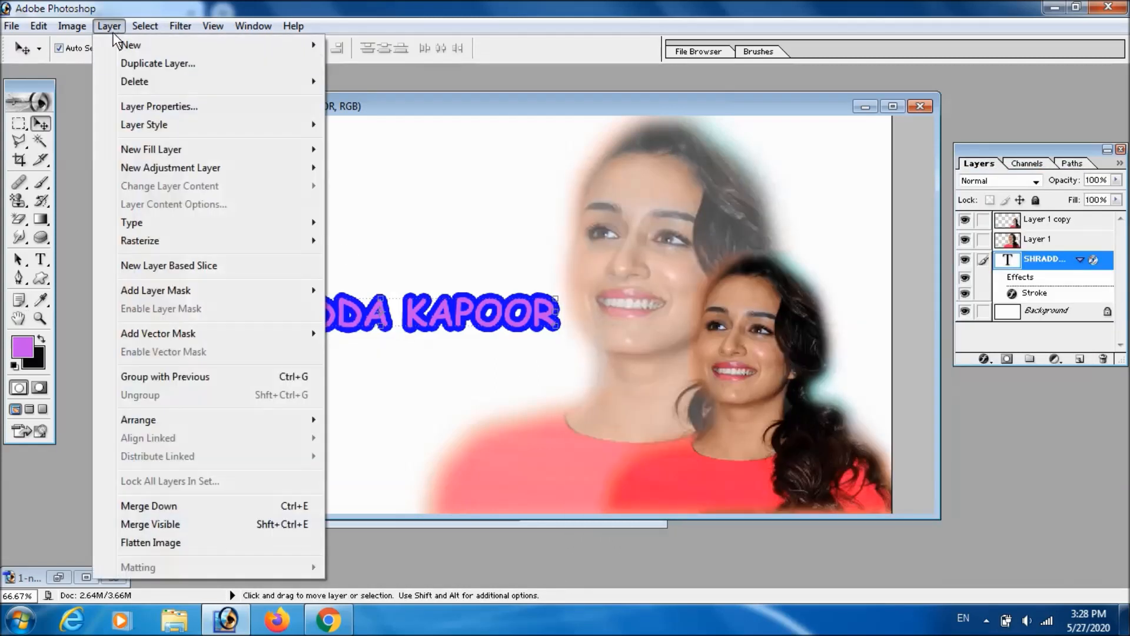
{"action": "mouse_move", "coordinate": [162, 128]}
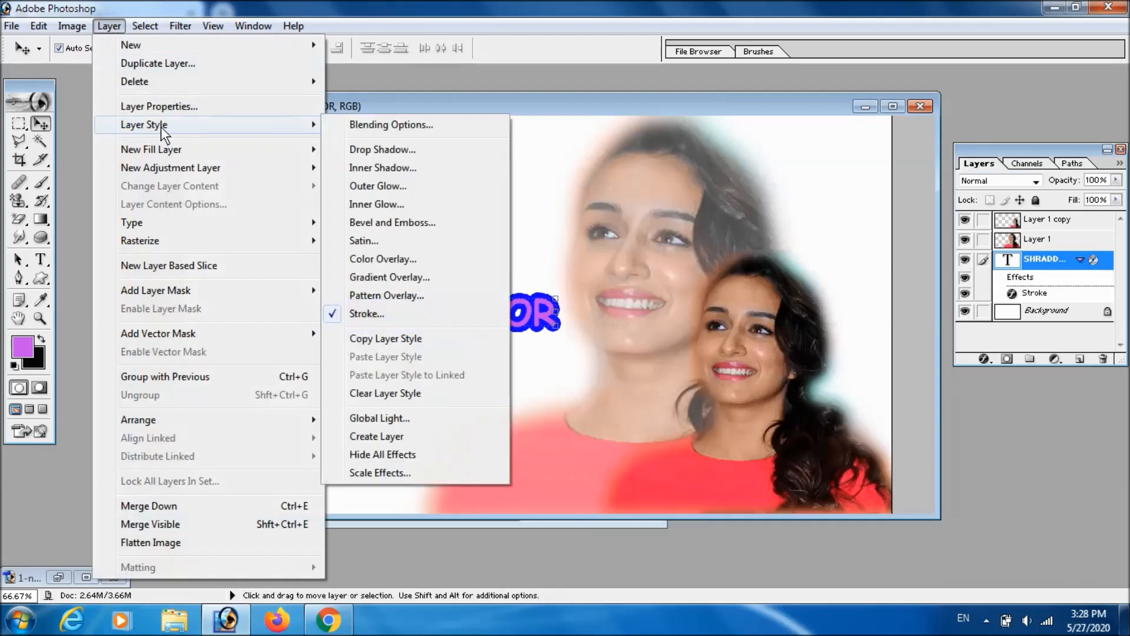
{"action": "left_click", "coordinate": [373, 188]}
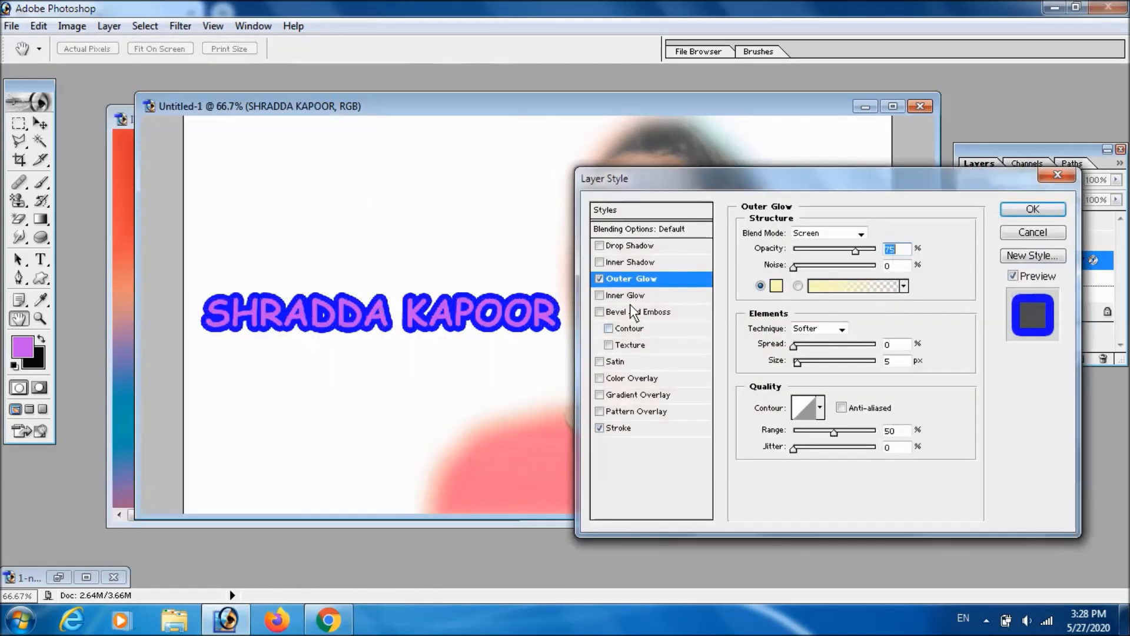
{"action": "left_click_drag", "start_coordinate": [801, 362], "coordinate": [832, 349]}
{"action": "left_click_drag", "start_coordinate": [794, 266], "coordinate": [817, 248]}
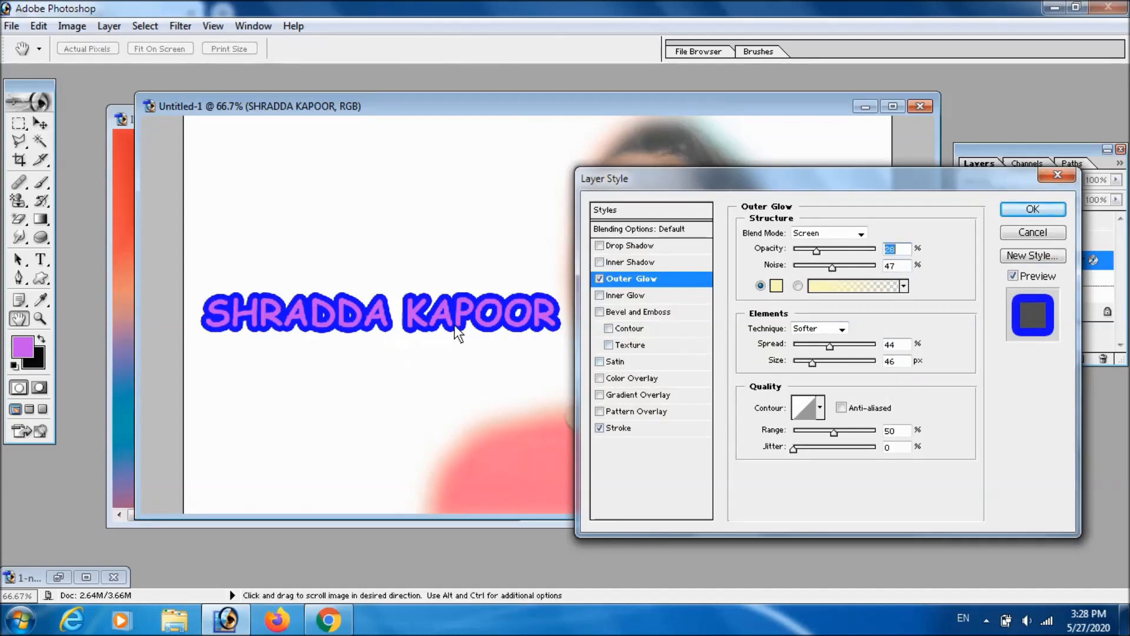
{"action": "left_click", "coordinate": [1031, 233]}
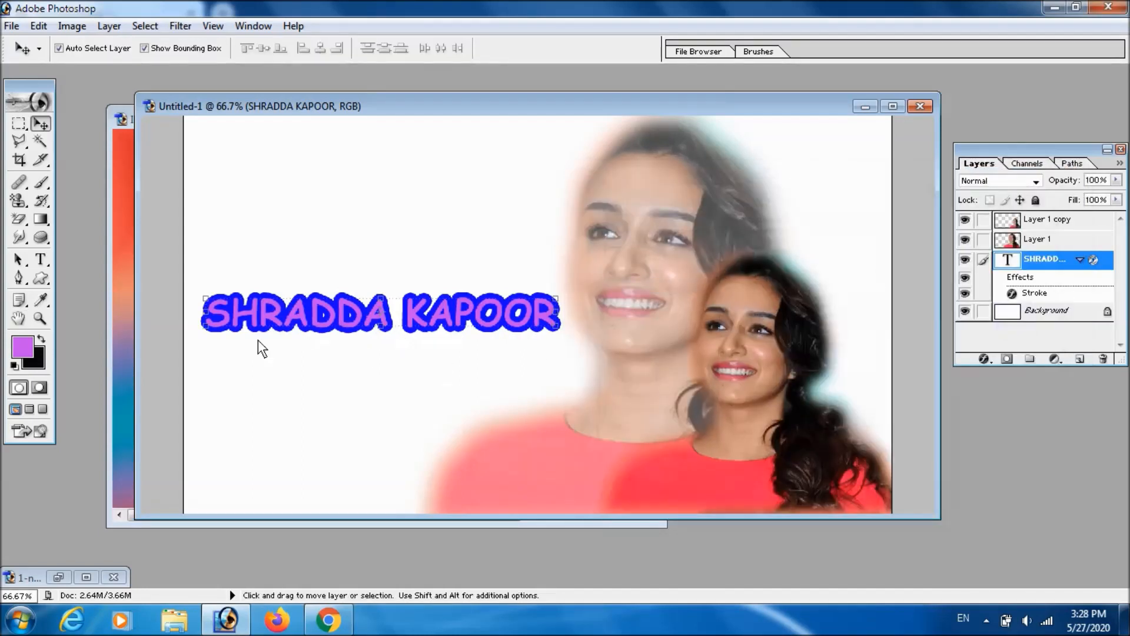
Recolour the whole SHRADDA KAPOOR text to light red F24141
{"action": "left_click", "coordinate": [41, 260]}
{"action": "left_click_drag", "start_coordinate": [205, 312], "coordinate": [561, 302]}
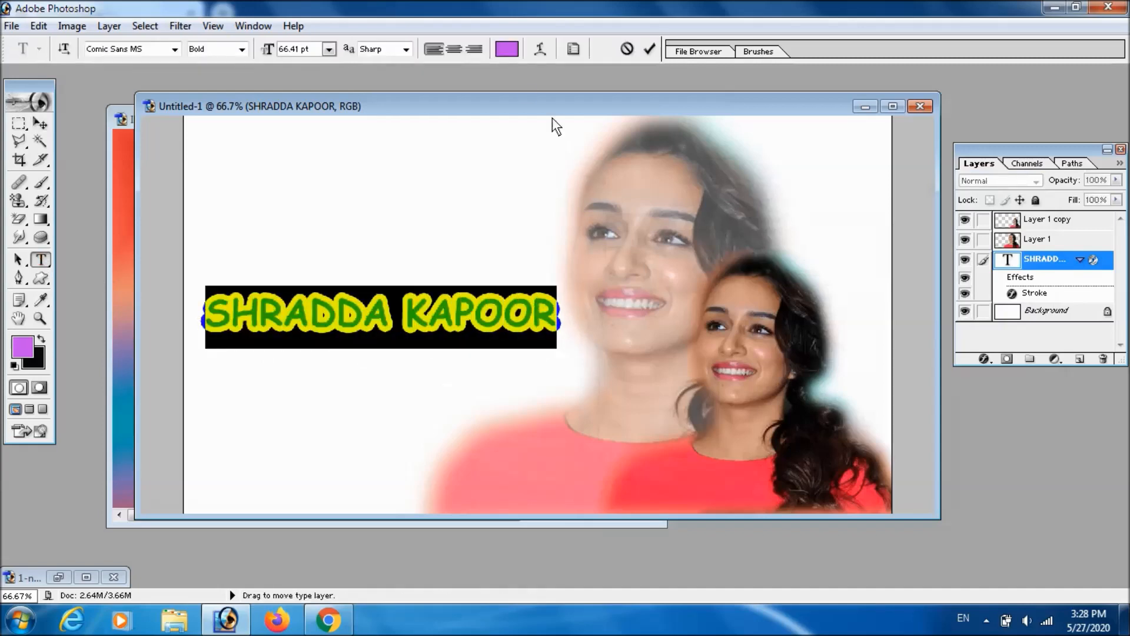
{"action": "left_click", "coordinate": [506, 49]}
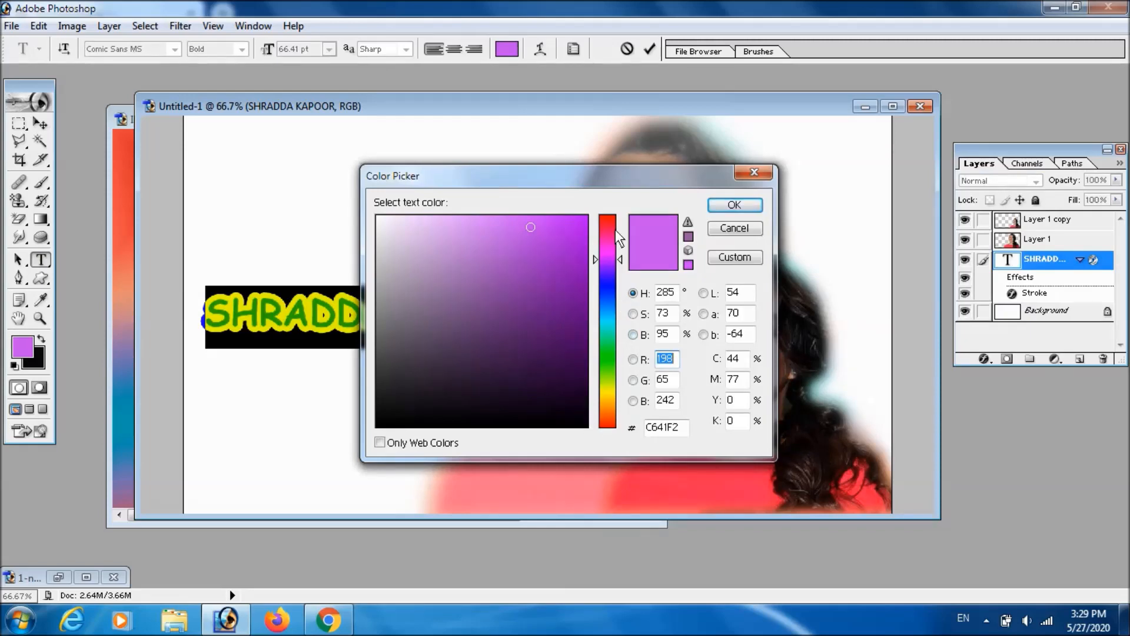
{"action": "left_click_drag", "start_coordinate": [615, 230], "coordinate": [609, 199]}
{"action": "left_click", "coordinate": [734, 204]}
{"action": "left_click", "coordinate": [404, 341]}
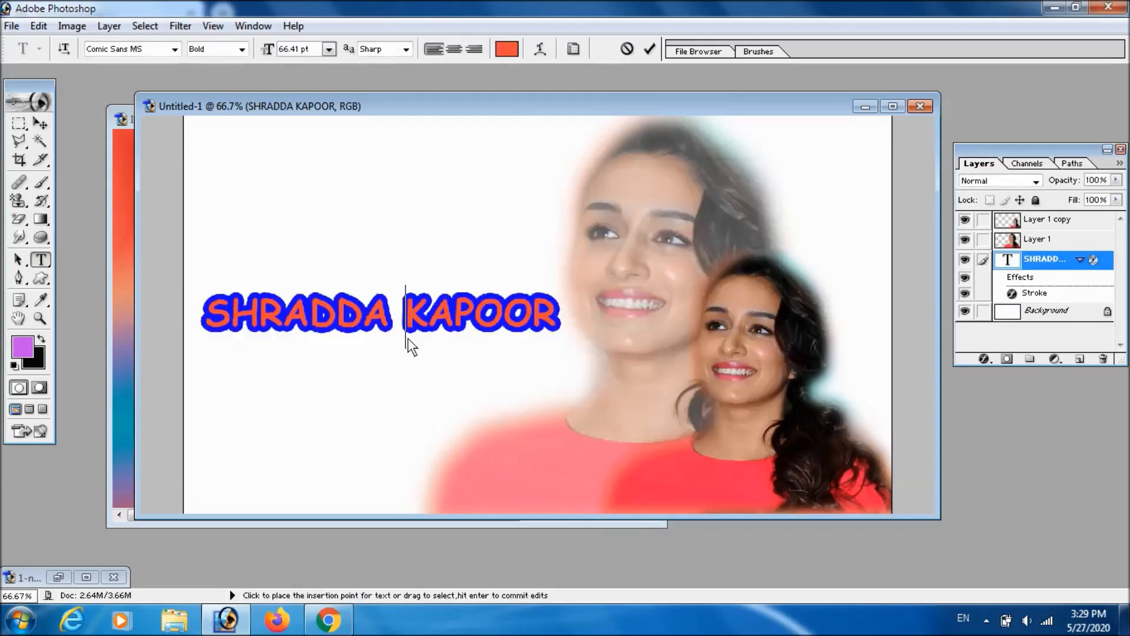
Change the SHRADDA KAPOOR text colour to a brighter, more saturated red
{"action": "left_click_drag", "start_coordinate": [560, 324], "coordinate": [197, 299]}
{"action": "left_click", "coordinate": [512, 52]}
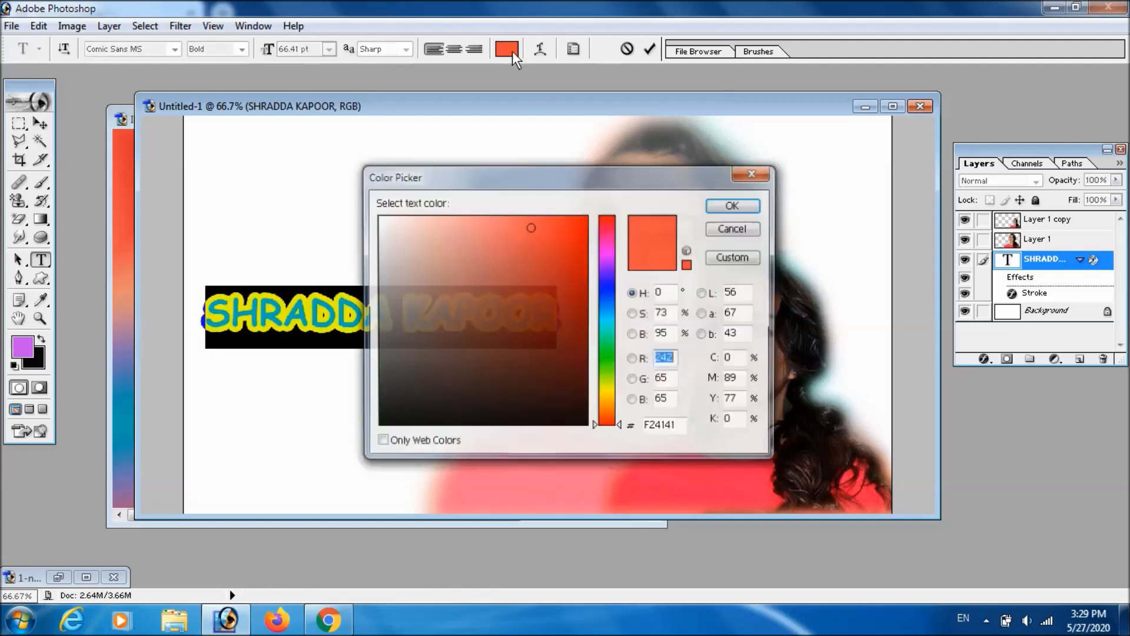
{"action": "left_click", "coordinate": [582, 216]}
{"action": "left_click", "coordinate": [714, 206]}
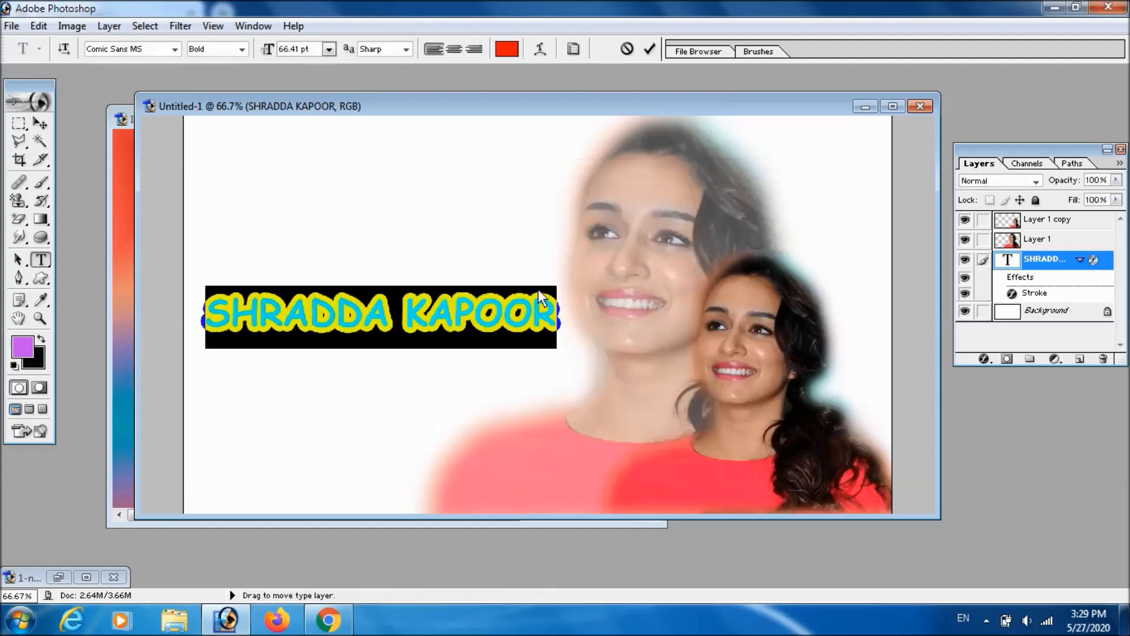
{"action": "left_click", "coordinate": [422, 319]}
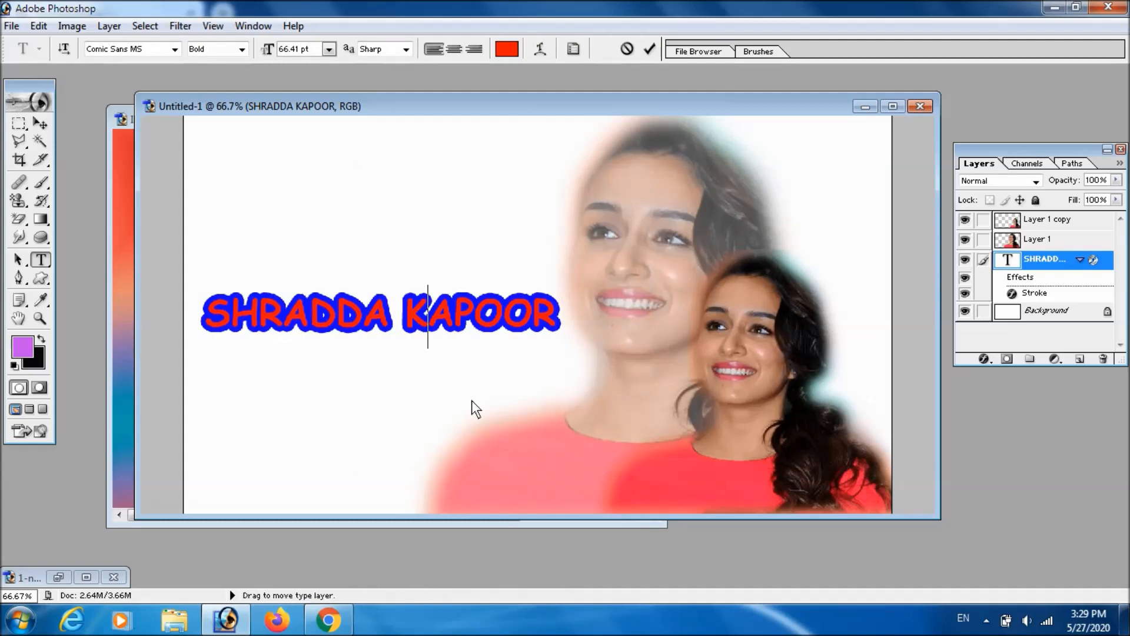
Move the SHRADDA KAPOOR text straight up to the canvas's upper edge and select the Background layer
{"action": "left_click", "coordinate": [39, 122]}
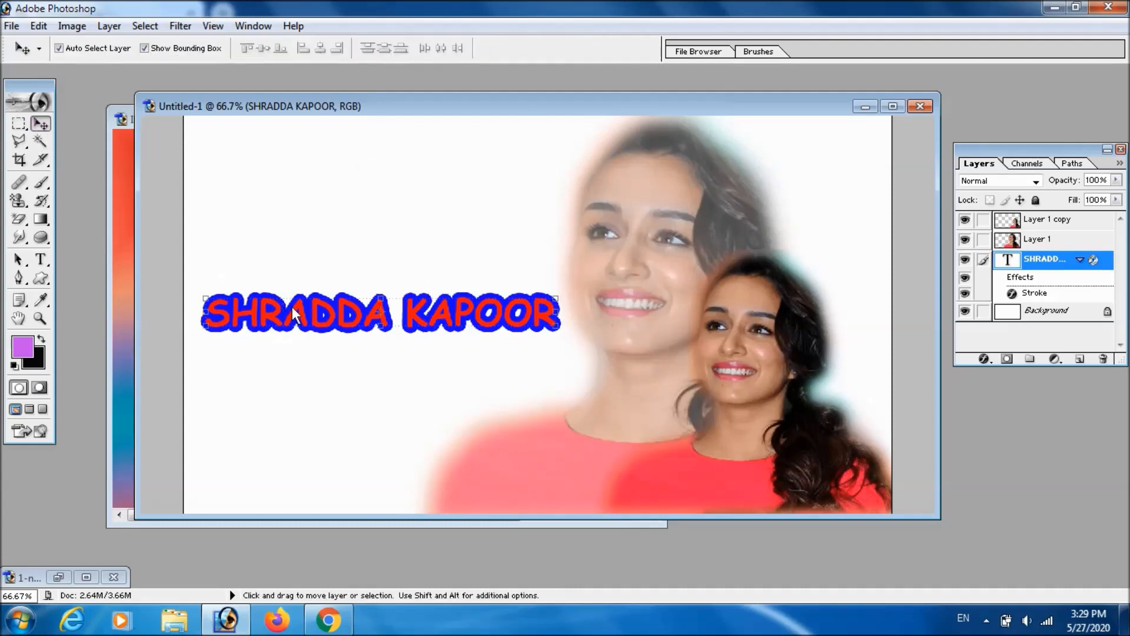
{"action": "left_click_drag", "start_coordinate": [298, 314], "coordinate": [294, 159]}
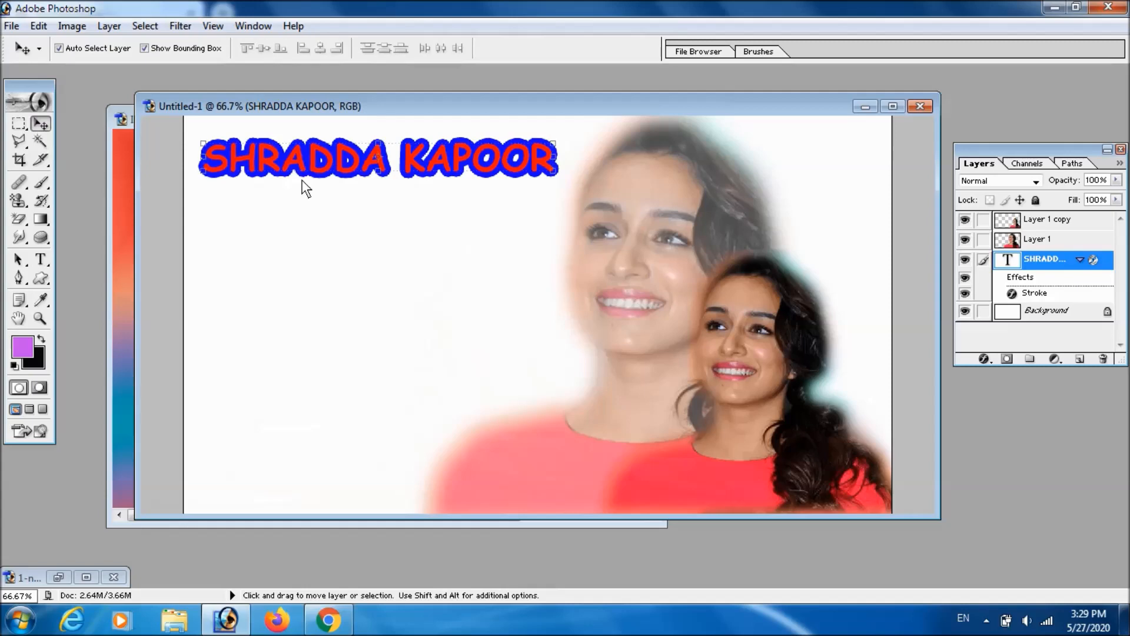
{"action": "left_click", "coordinate": [307, 279]}
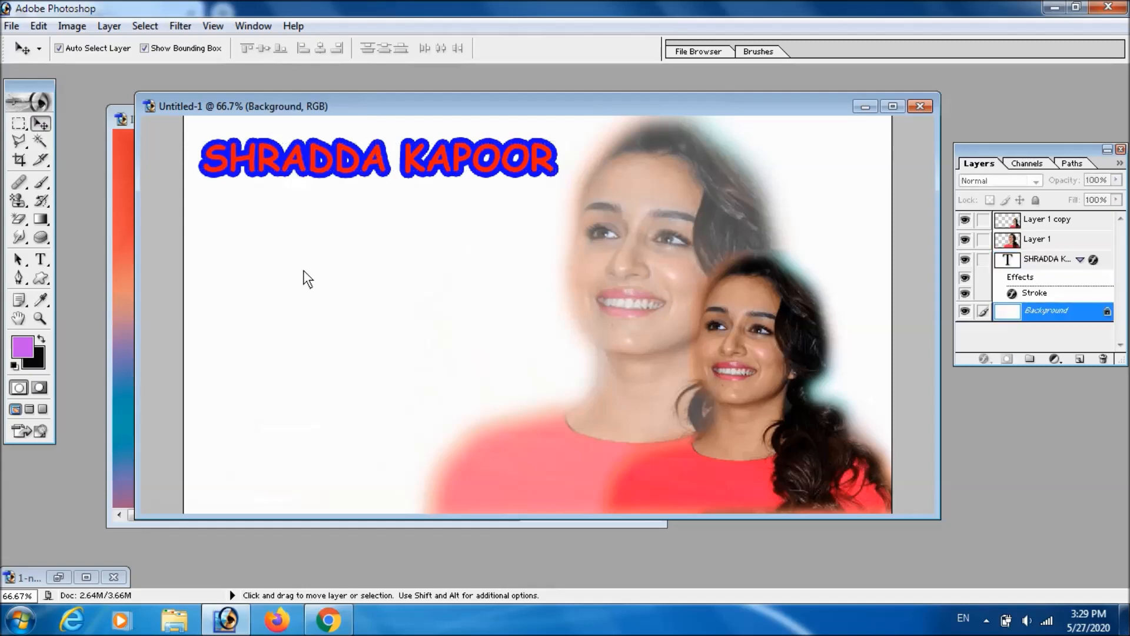
Try a new horizontal text line in DevLys 020 below the heading and erase the trial characters
{"action": "left_click", "coordinate": [43, 260]}
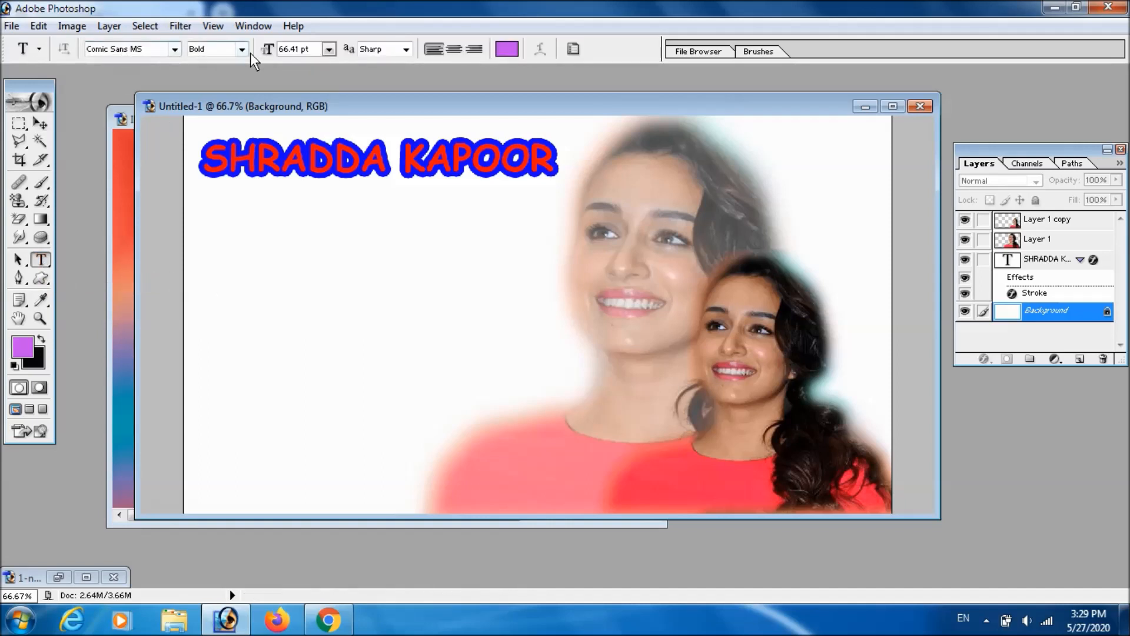
{"action": "left_click", "coordinate": [219, 262]}
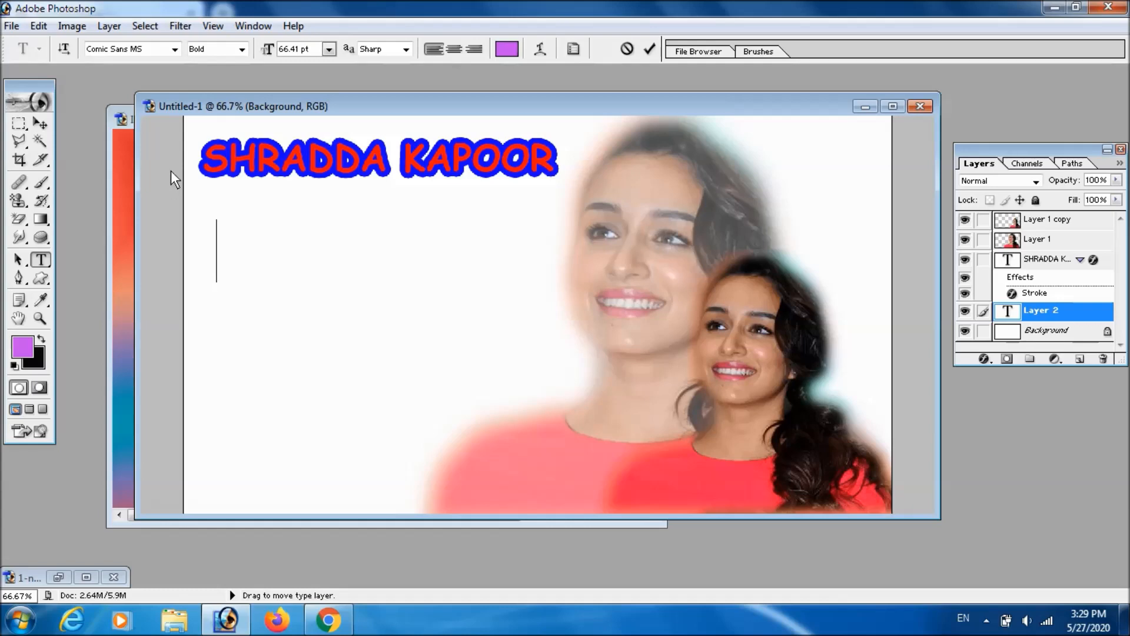
{"action": "left_click", "coordinate": [176, 50]}
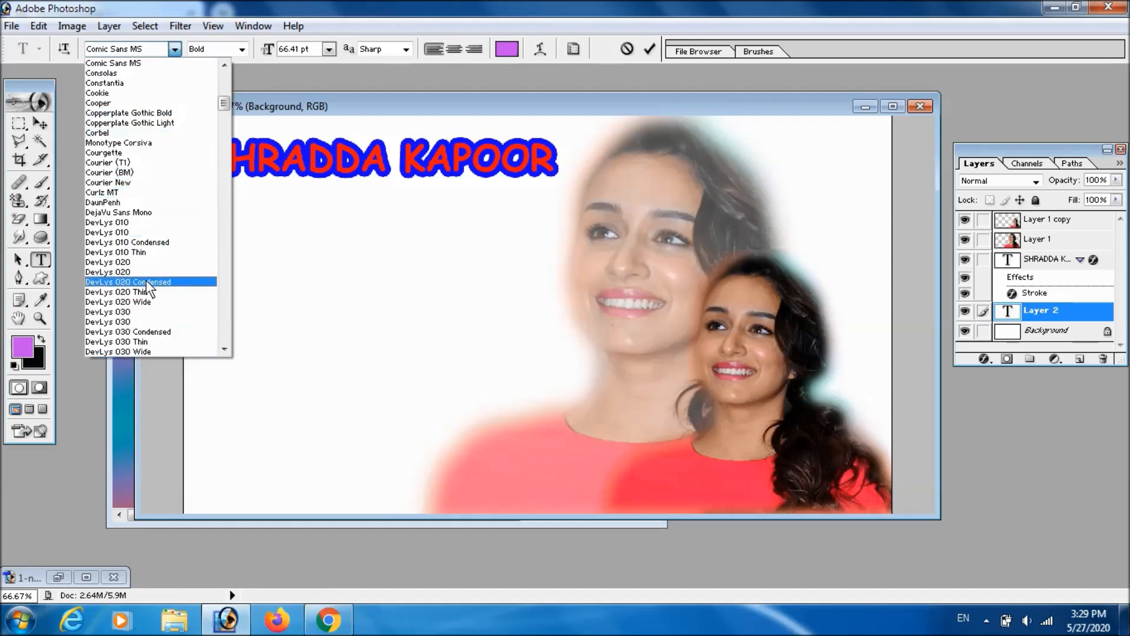
{"action": "left_click", "coordinate": [148, 264]}
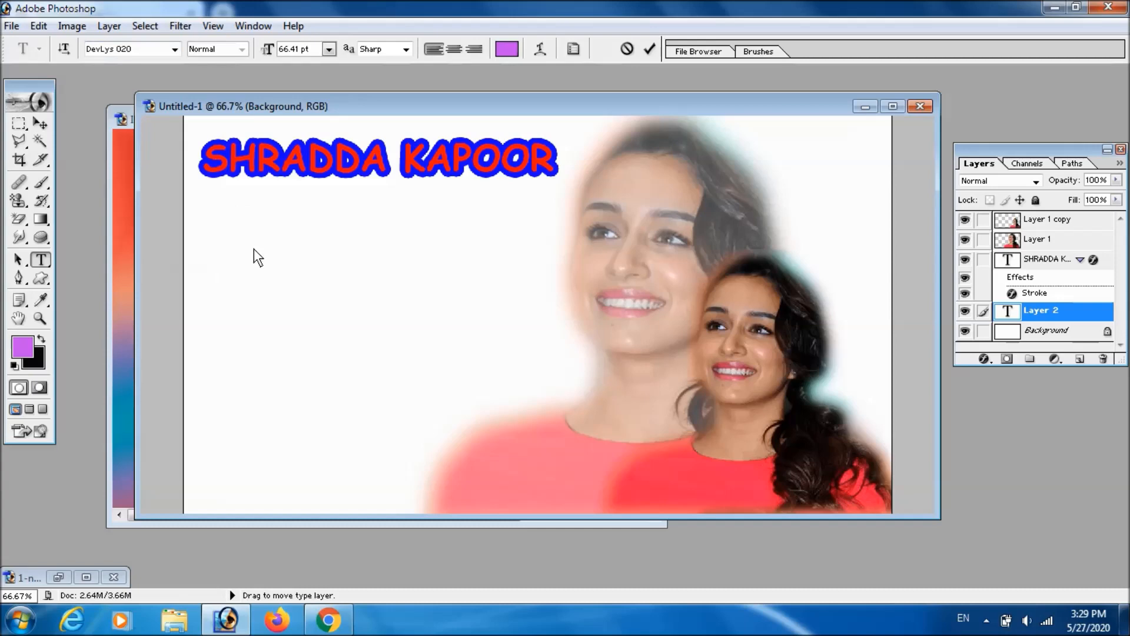
{"action": "type", "text": "j"}
{"action": "key", "text": "BackSpace"}
{"action": "type", "text": "d"}
{"action": "key", "text": "BackSpace"}
{"action": "key", "text": "BackSpace"}
{"action": "key", "text": "BackSpace"}
Add the vertical text "shradda" in purple 66.41 pt Baskerville Old Face below the heading's left end
{"action": "left_click", "coordinate": [41, 263]}
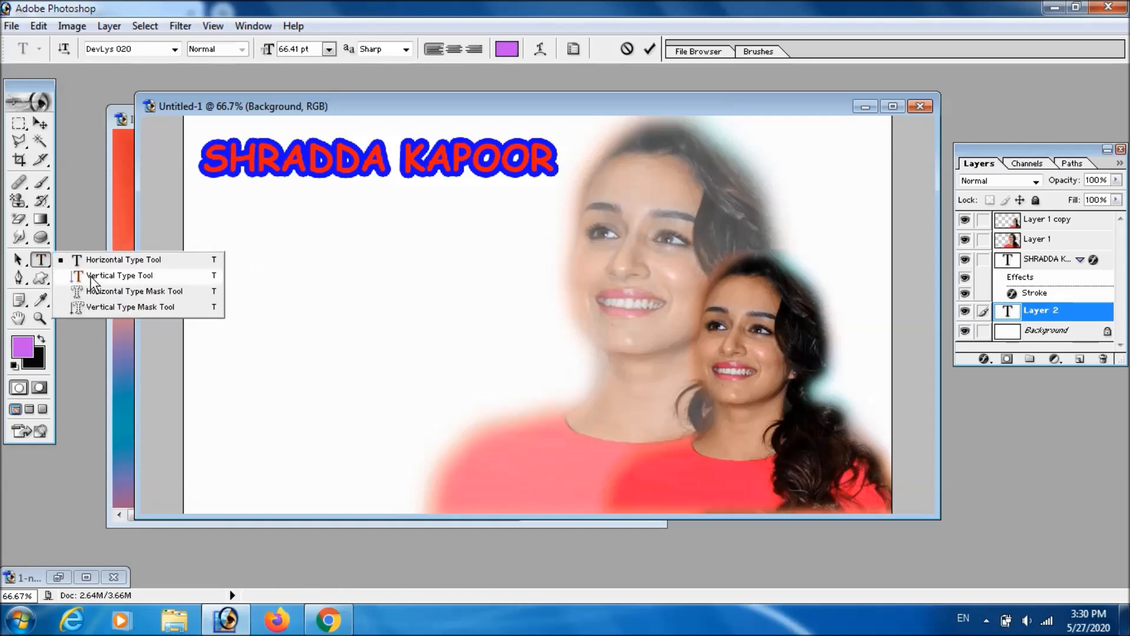
{"action": "left_click", "coordinate": [135, 277]}
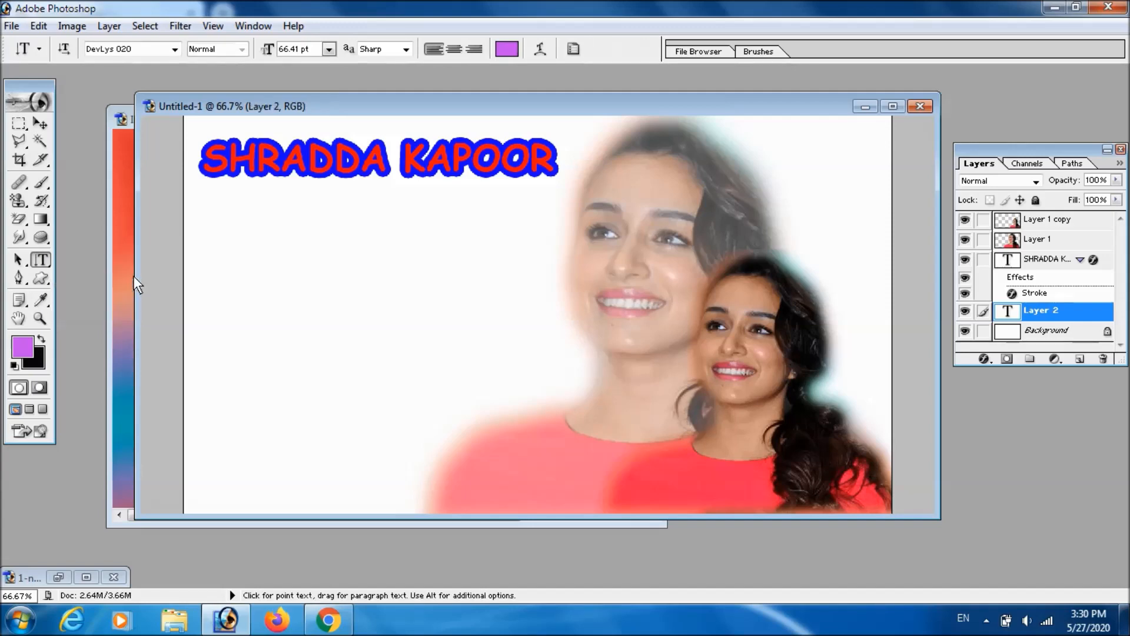
{"action": "left_click", "coordinate": [245, 252]}
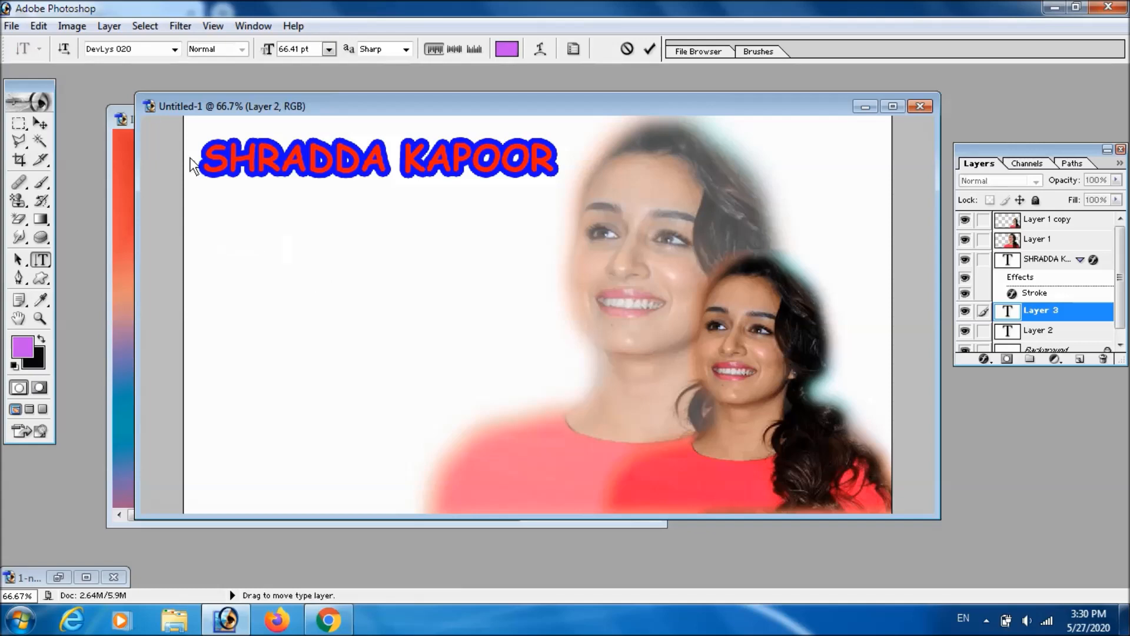
{"action": "left_click", "coordinate": [175, 49]}
{"action": "scroll", "coordinate": [186, 69], "scroll_direction": "up", "scroll_amount": 3}
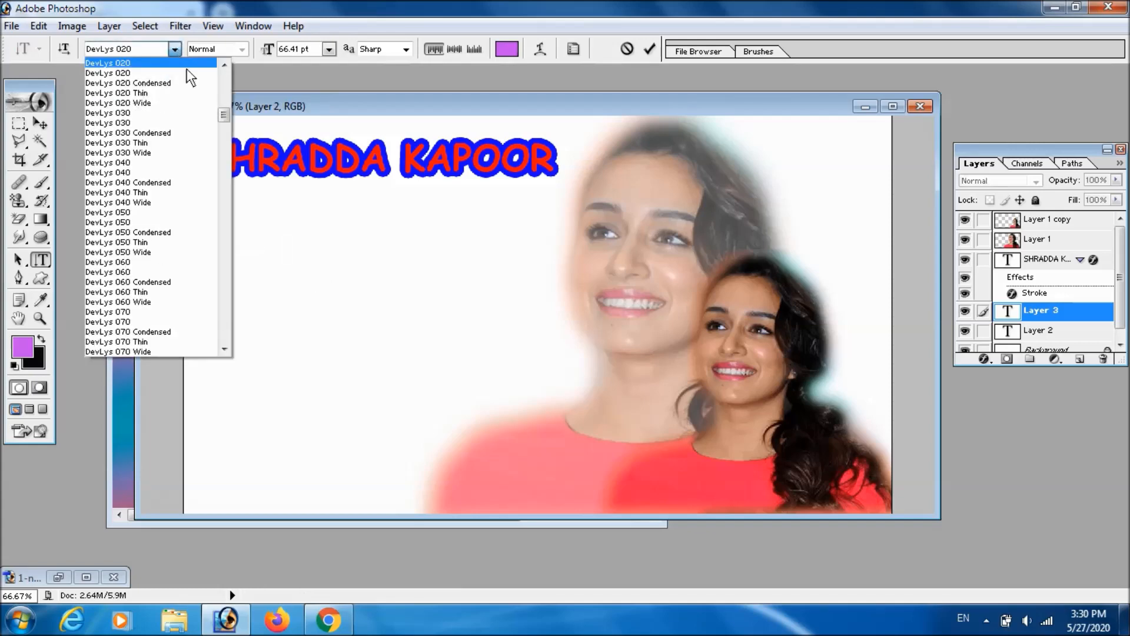
{"action": "scroll", "coordinate": [207, 101], "scroll_direction": "up", "scroll_amount": 15}
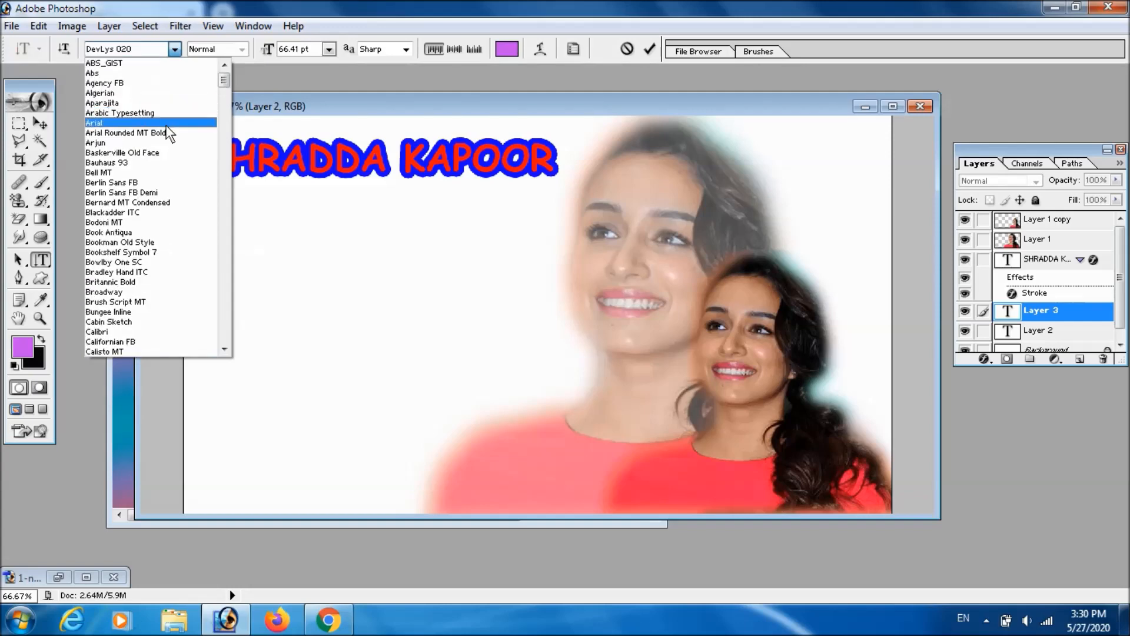
{"action": "left_click", "coordinate": [164, 153]}
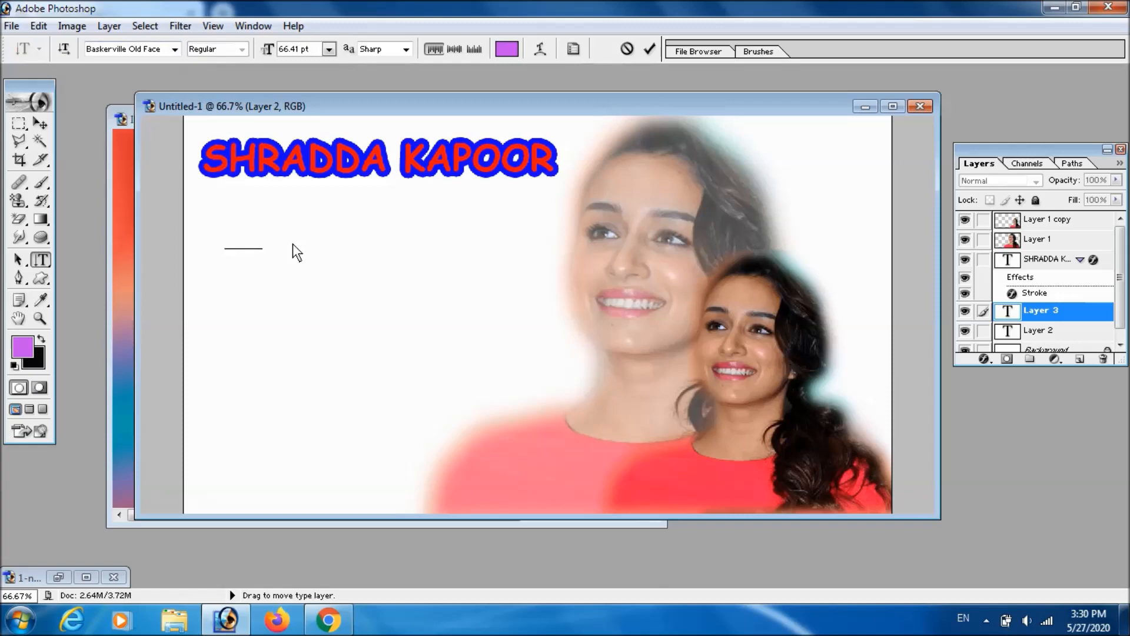
{"action": "type", "text": "Shradda"}
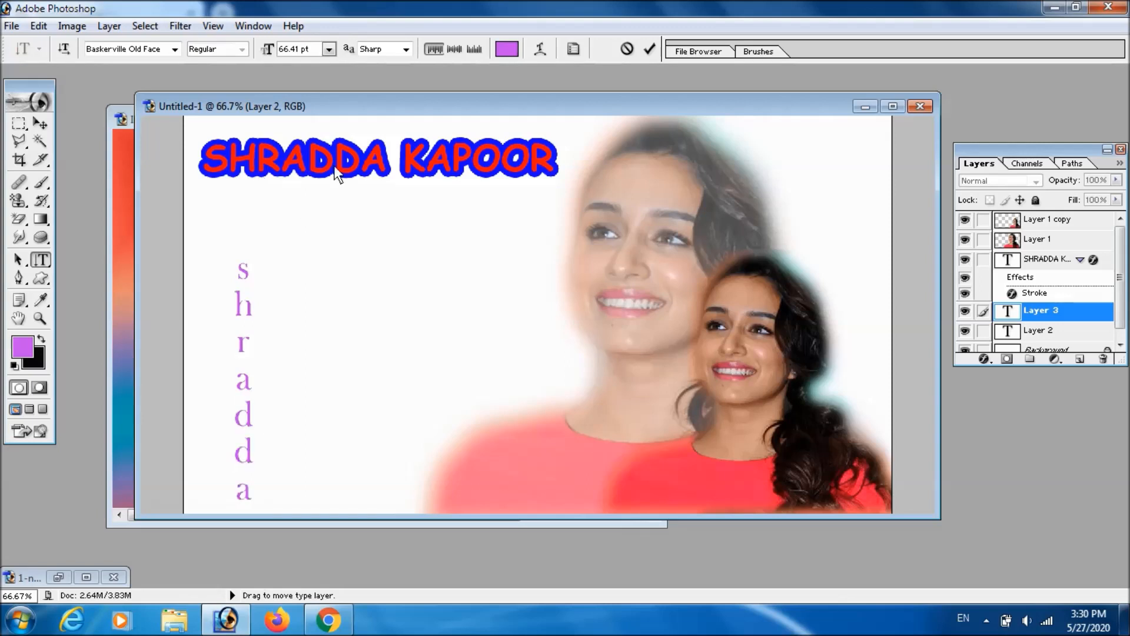
{"action": "left_click", "coordinate": [41, 123]}
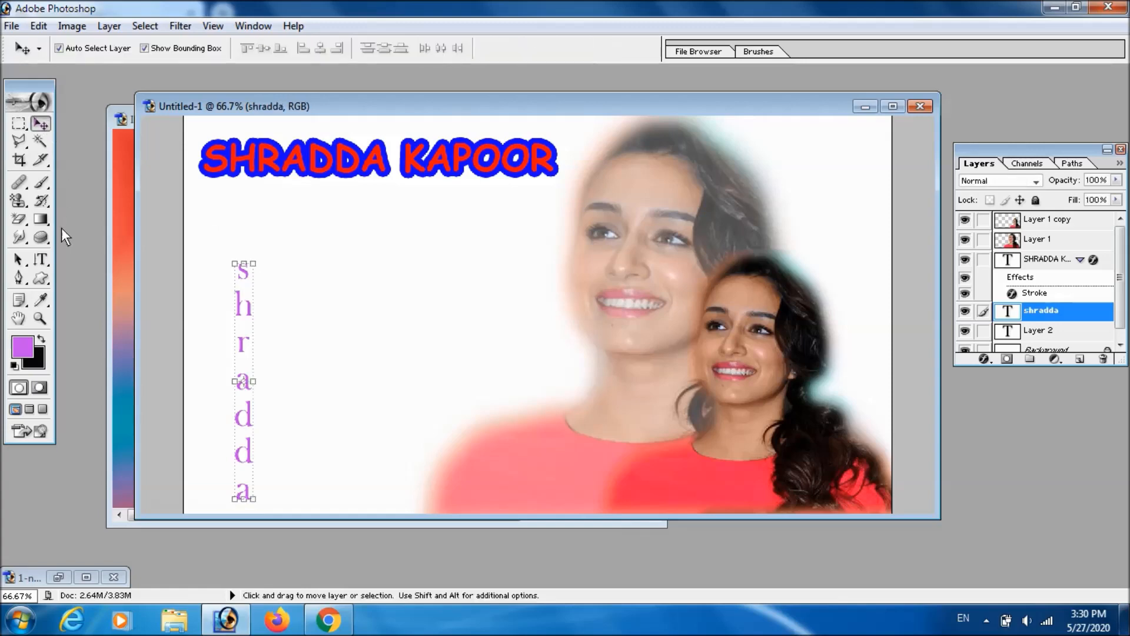
Minimise the open documents and open the flower photo 824348-bigthumbnail.jpg in the middle of the workspace
{"action": "left_click", "coordinate": [41, 260]}
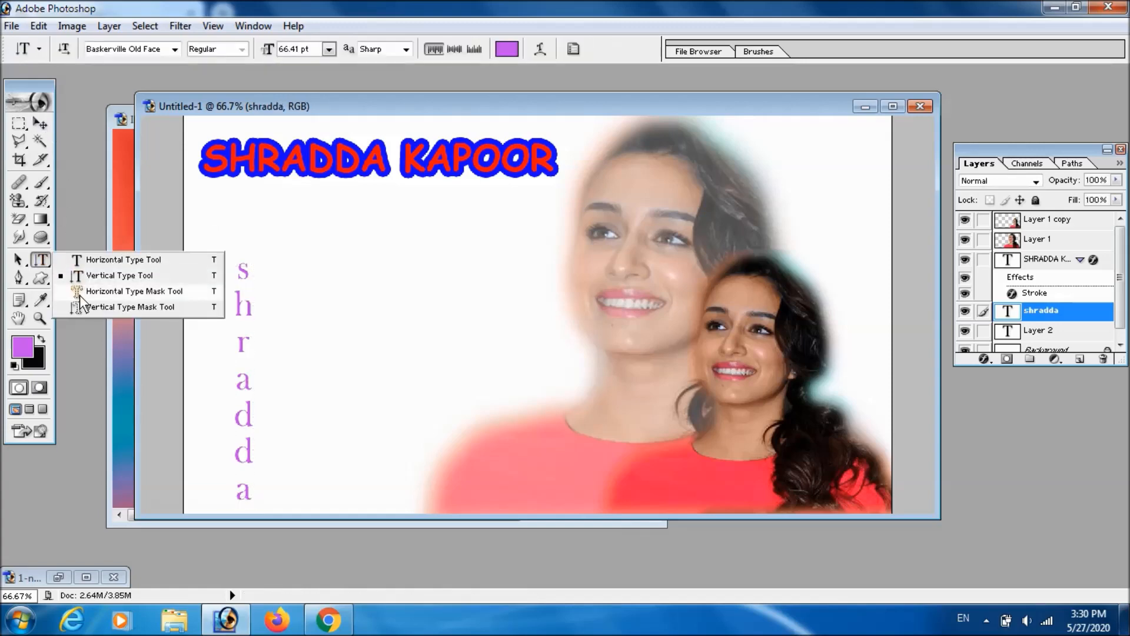
{"action": "left_click", "coordinate": [179, 293]}
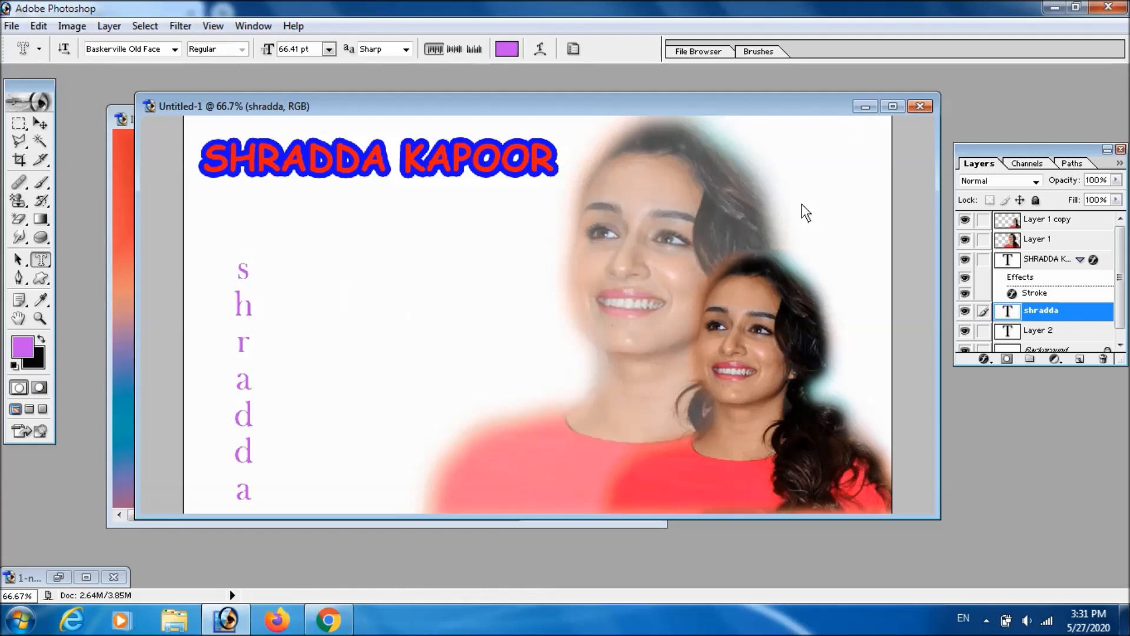
{"action": "left_click", "coordinate": [866, 108]}
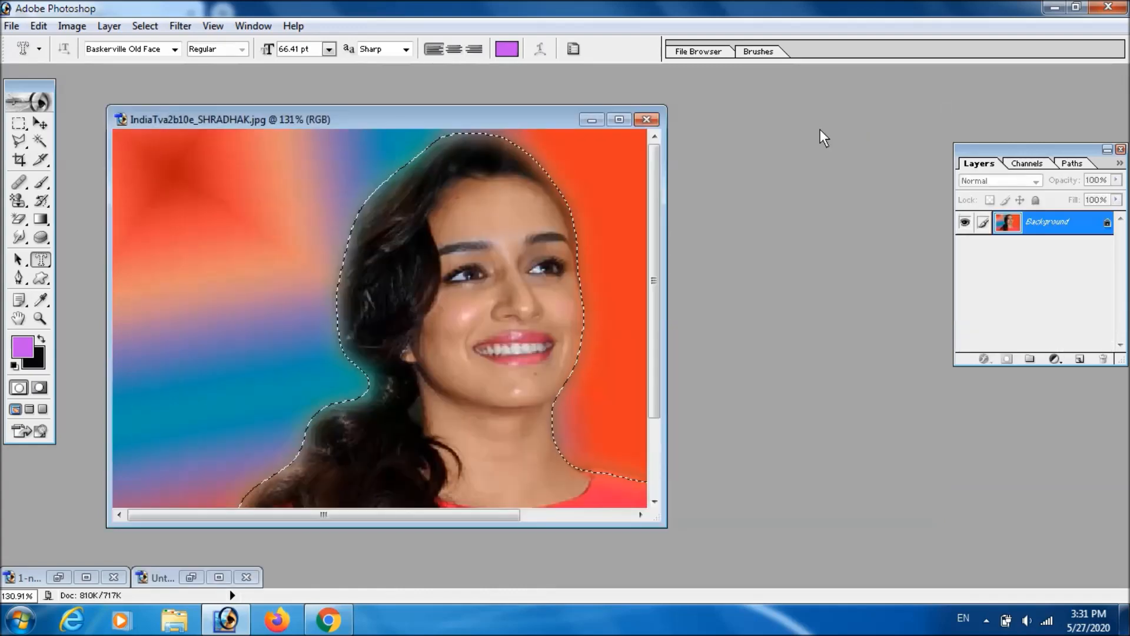
{"action": "left_click", "coordinate": [592, 120]}
{"action": "double_click", "coordinate": [529, 253]}
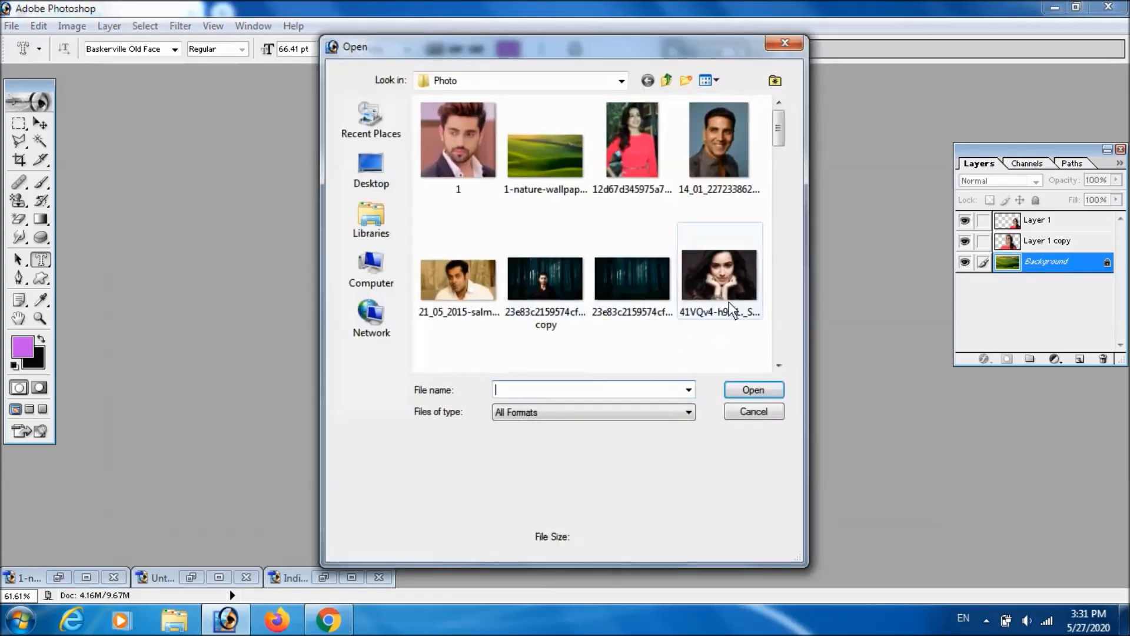
{"action": "left_click_drag", "start_coordinate": [778, 129], "coordinate": [788, 175]}
{"action": "double_click", "coordinate": [468, 167]}
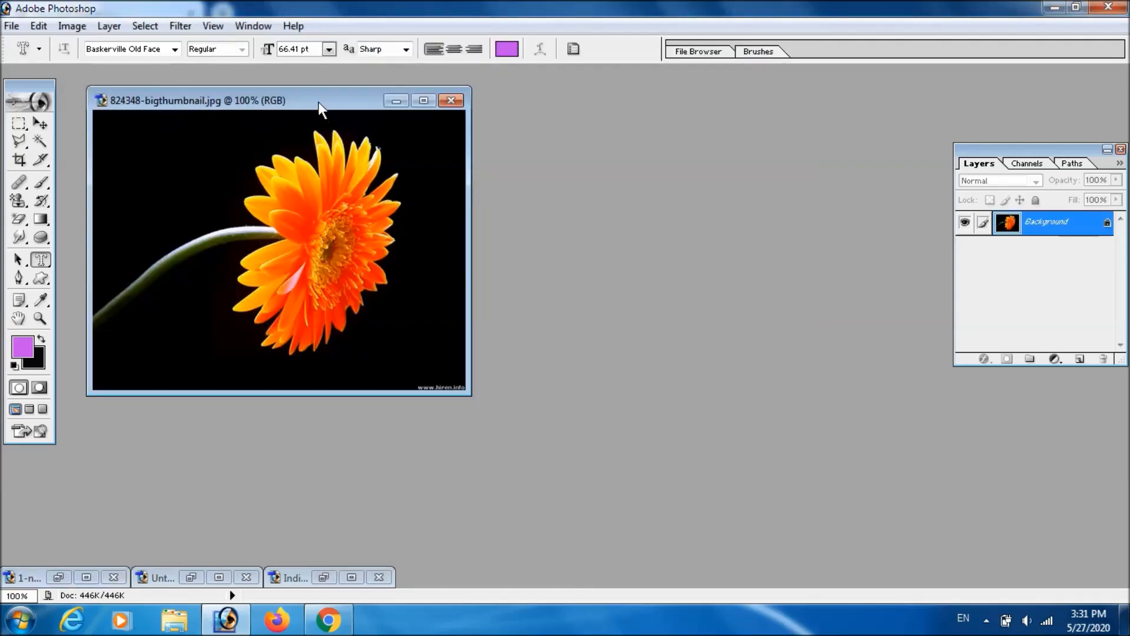
{"action": "left_click_drag", "start_coordinate": [319, 101], "coordinate": [497, 133]}
Create a horizontal type-mask selection reading "SHRI RADHE" across the flower and shift its pixels slightly up and left
{"action": "left_click_drag", "start_coordinate": [40, 259], "coordinate": [193, 291]}
{"action": "left_click", "coordinate": [328, 252]}
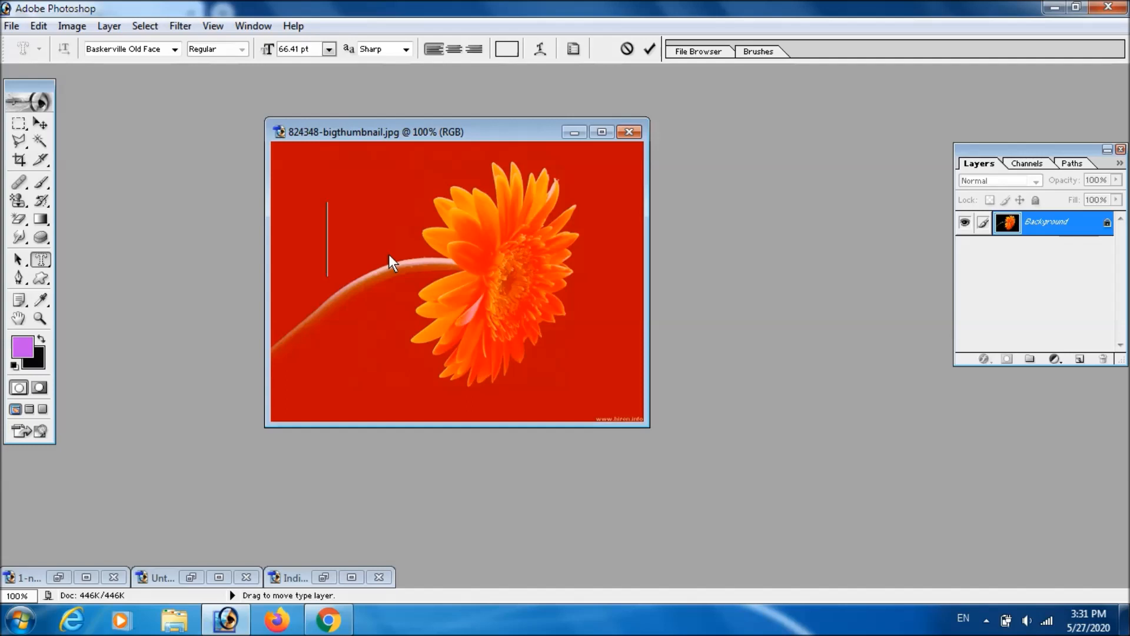
{"action": "type", "text": "SHR "}
{"action": "type", "text": " RADH"}
{"action": "type", "text": "E"}
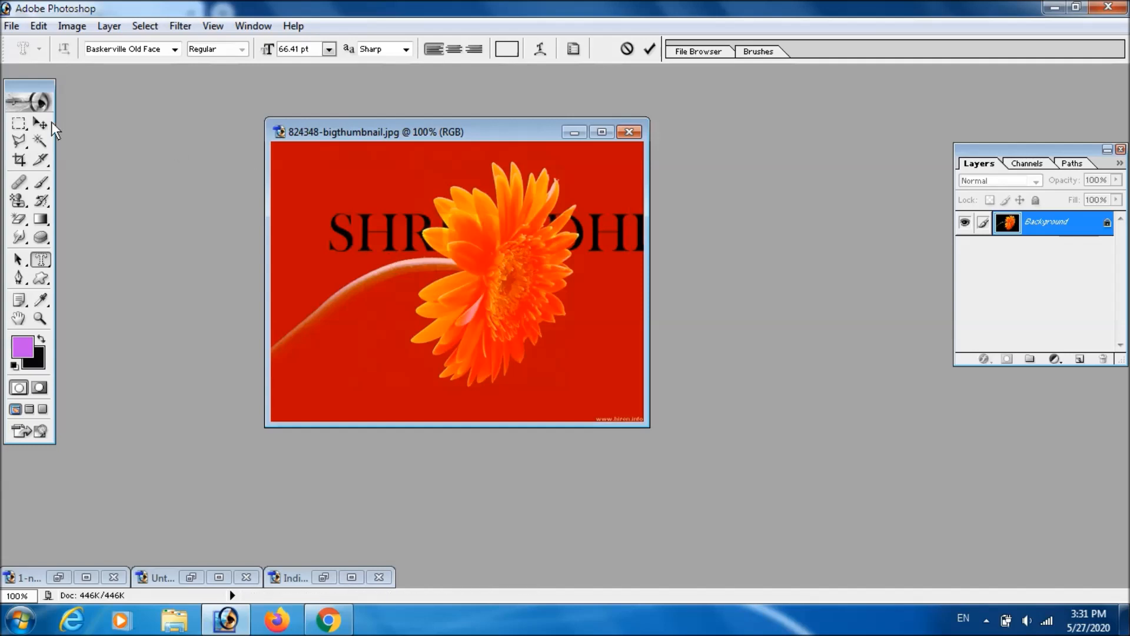
{"action": "left_click", "coordinate": [41, 123]}
{"action": "mouse_move", "coordinate": [363, 242]}
{"action": "left_mouse_down"}
{"action": "mouse_move", "coordinate": [358, 232]}
{"action": "mouse_move", "coordinate": [329, 256]}
{"action": "mouse_move", "coordinate": [342, 256]}
{"action": "mouse_move", "coordinate": [351, 285]}
{"action": "mouse_move", "coordinate": [354, 357]}
{"action": "mouse_move", "coordinate": [342, 288]}
{"action": "mouse_move", "coordinate": [353, 232]}
{"action": "left_mouse_up"}
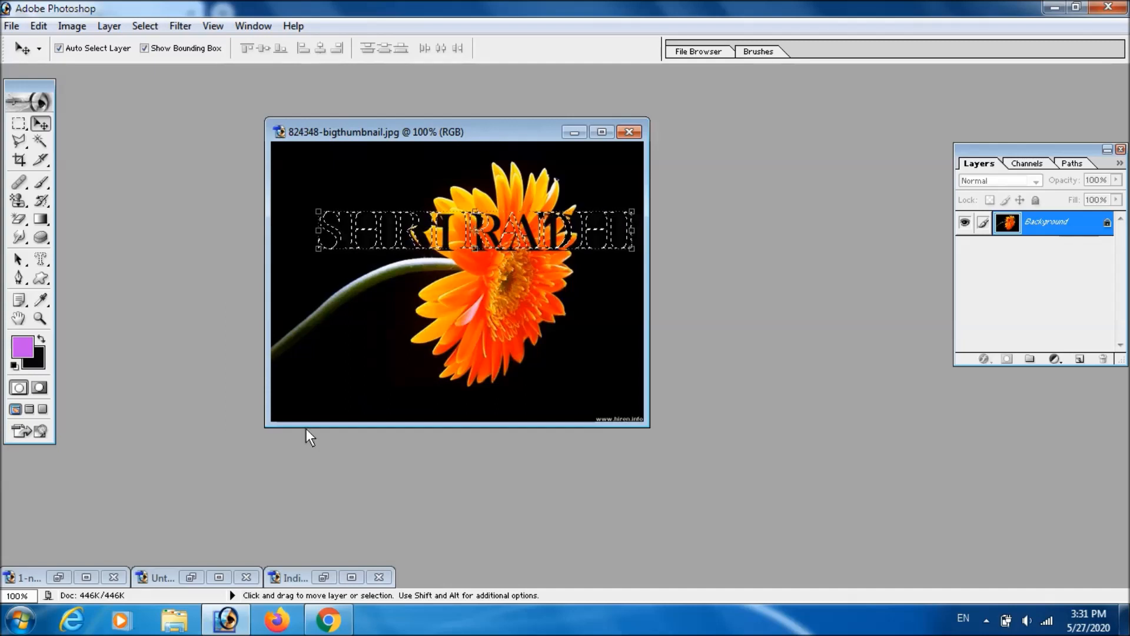
Copy the text-shaped flower cutout "SHRI RADHI" onto IndiaTva2b10e_SHRADHAK.jpg, placing it across the woman's forehead
{"action": "left_click", "coordinate": [325, 577]}
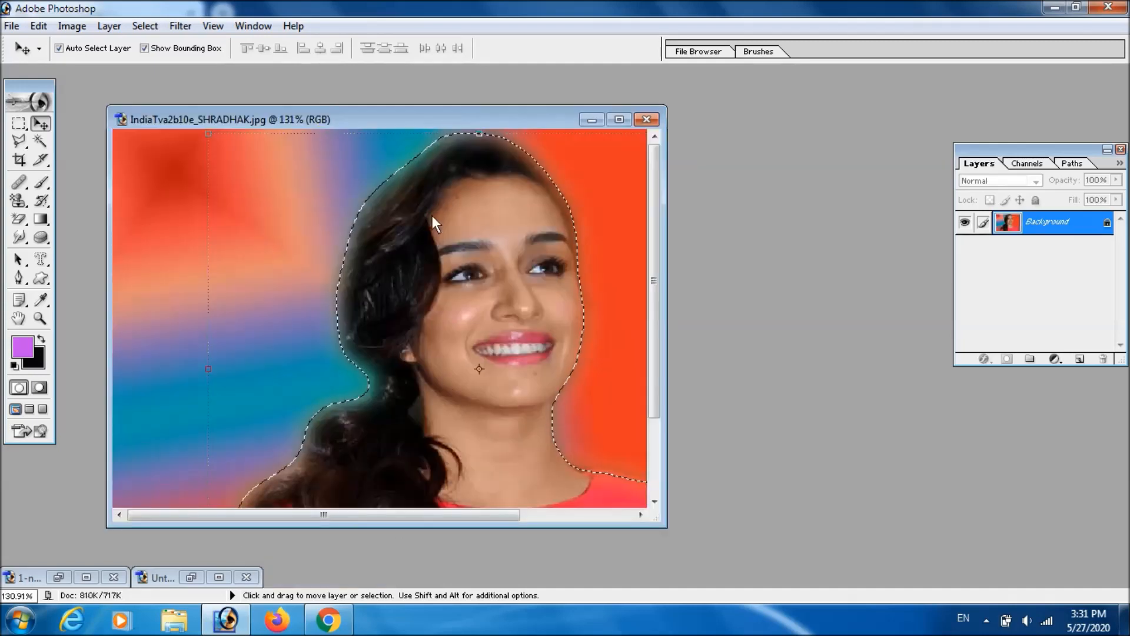
{"action": "left_click_drag", "start_coordinate": [401, 121], "coordinate": [673, 318]}
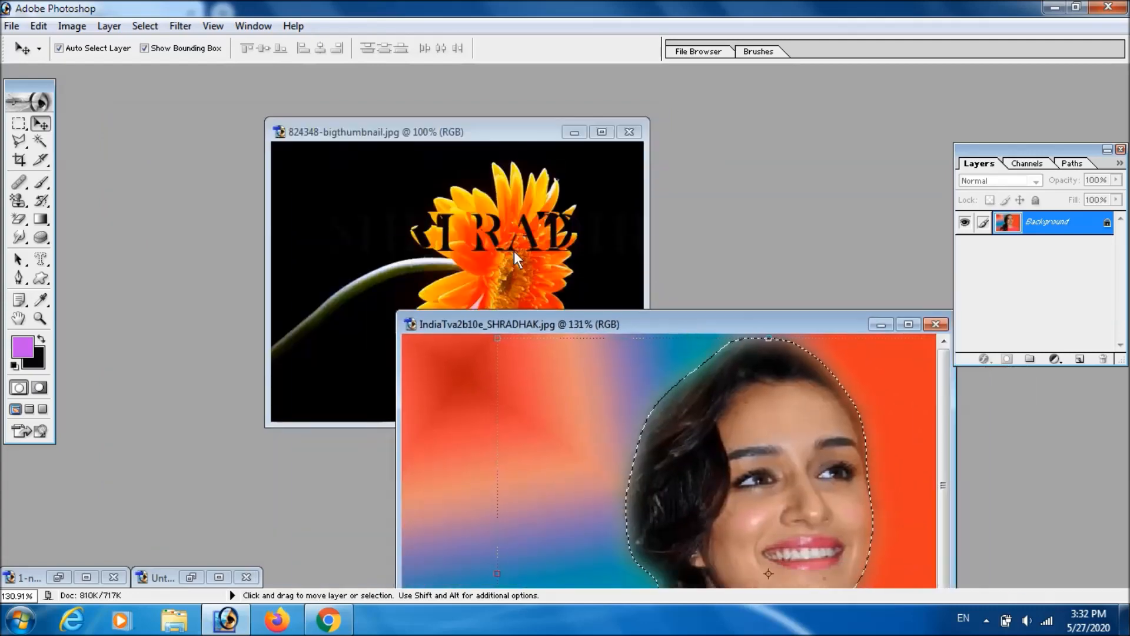
{"action": "left_click", "coordinate": [496, 238]}
{"action": "left_click_drag", "start_coordinate": [507, 235], "coordinate": [674, 418]}
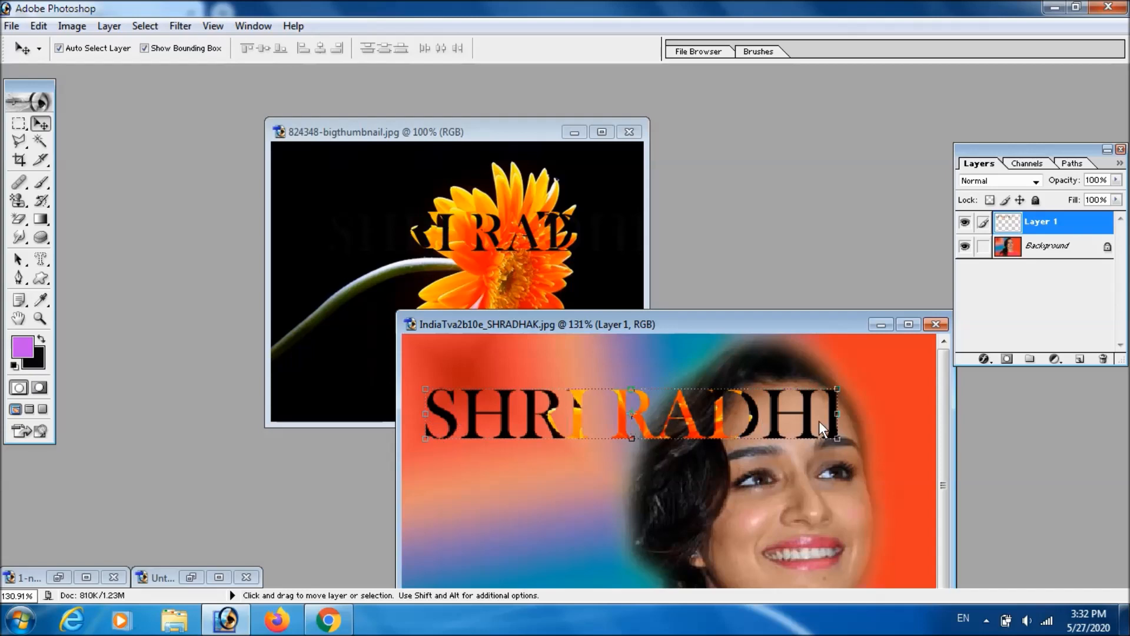
Close the flower photo without saving and bring up 1-nature-wallpaper-grass-hd.jpg in the upper workspace
{"action": "left_click", "coordinate": [634, 137]}
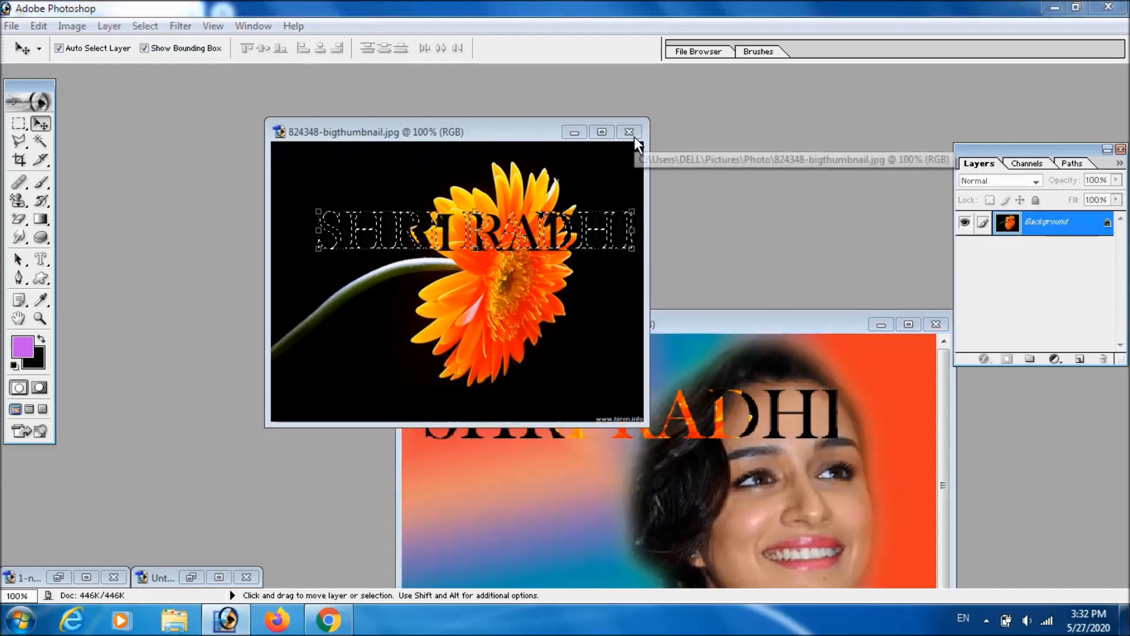
{"action": "left_click", "coordinate": [565, 242]}
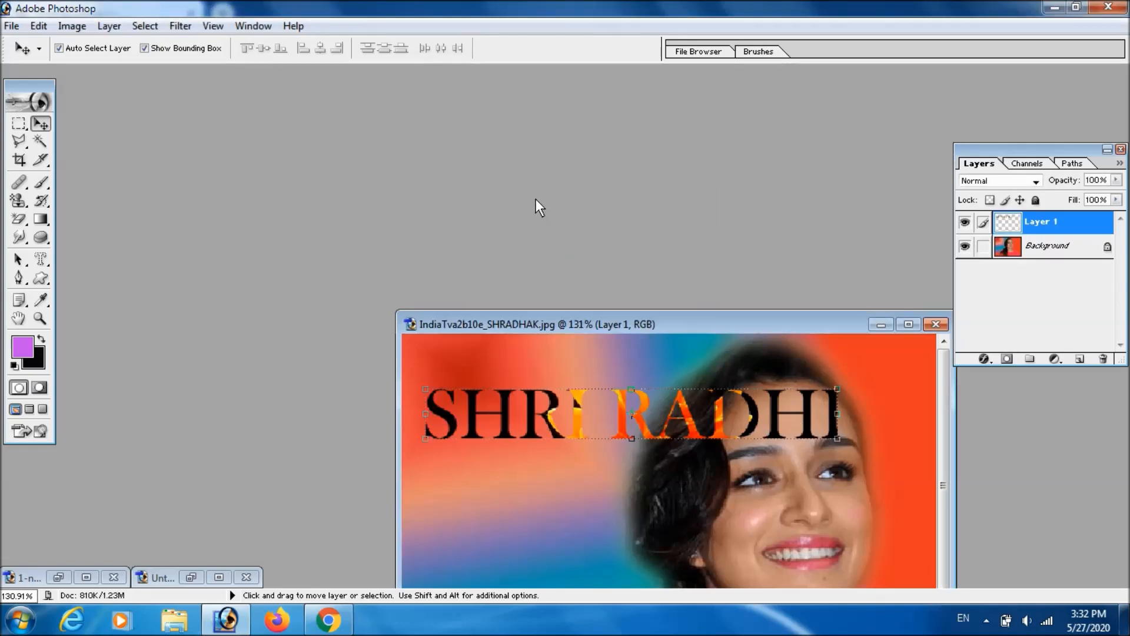
{"action": "double_click", "coordinate": [536, 199]}
{"action": "double_click", "coordinate": [555, 163]}
{"action": "left_click_drag", "start_coordinate": [550, 266], "coordinate": [517, 65]}
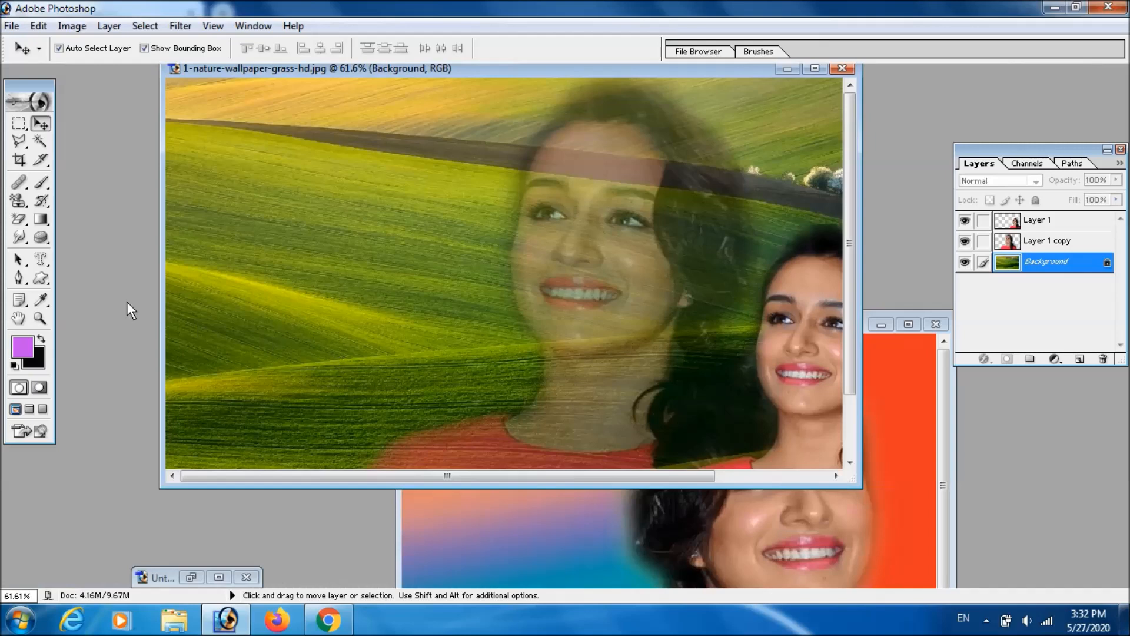
Create a horizontal type-mask selection reading "SHRADDA KAPOOR" on the grass hills, left of the faded portrait
{"action": "left_click", "coordinate": [40, 259]}
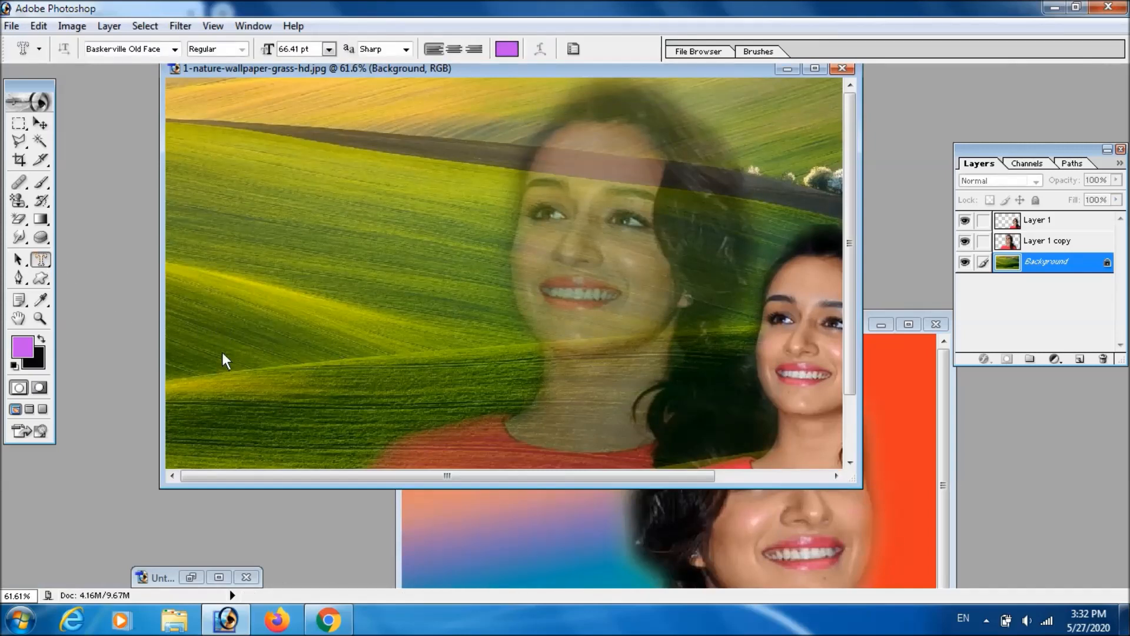
{"action": "left_click", "coordinate": [189, 397]}
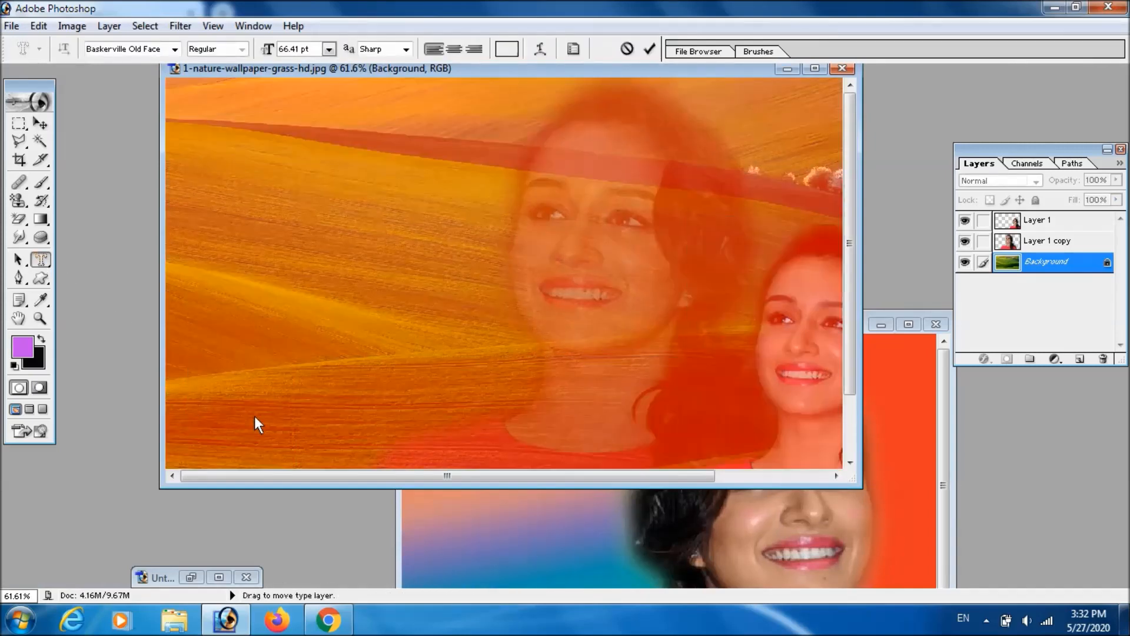
{"action": "type", "text": "SHRADDA KAPOOR"}
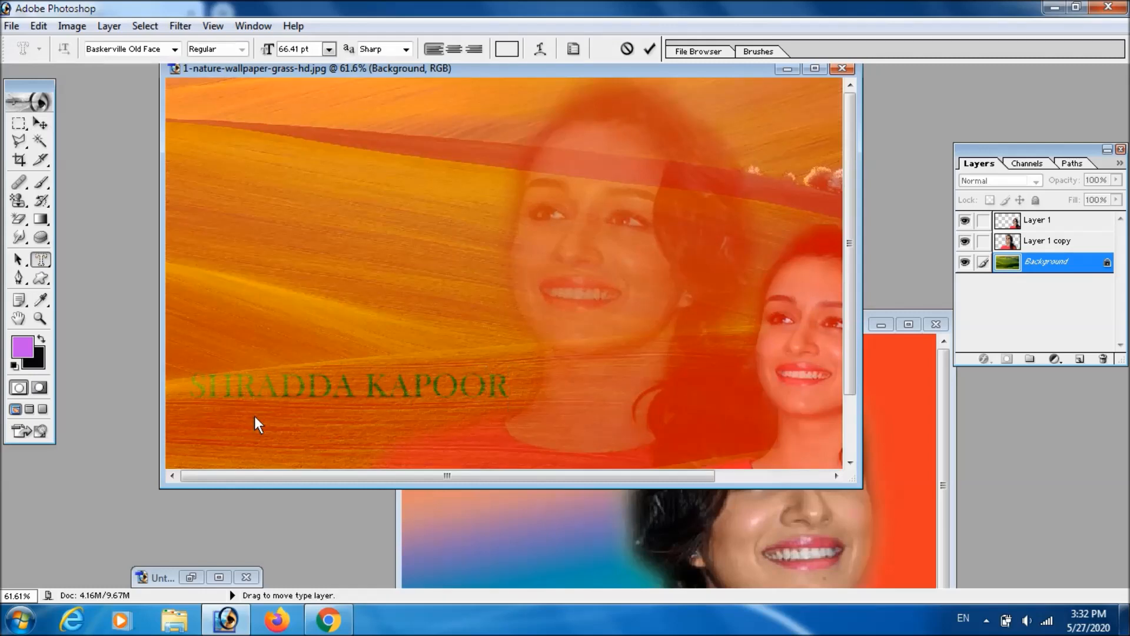
{"action": "left_click", "coordinate": [40, 123]}
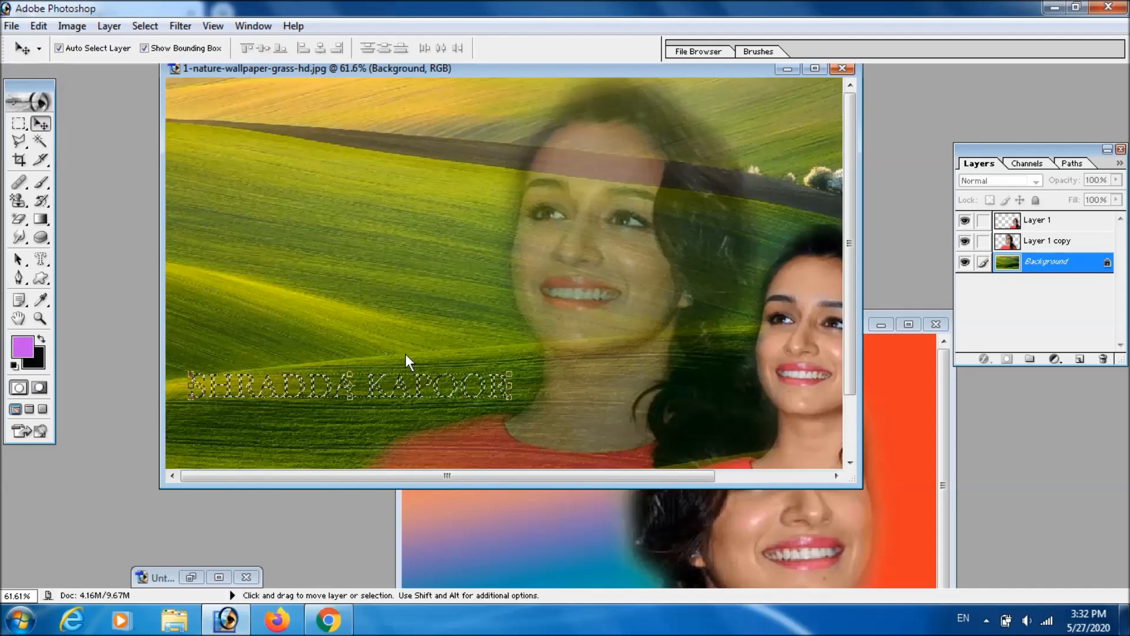
Copy the grass-filled "SHRADDA KAPOOR" cutout into IndiaTva2b10e_SHRADHAK.jpg, below the "SHRI RADHI" text
{"action": "left_click", "coordinate": [419, 393]}
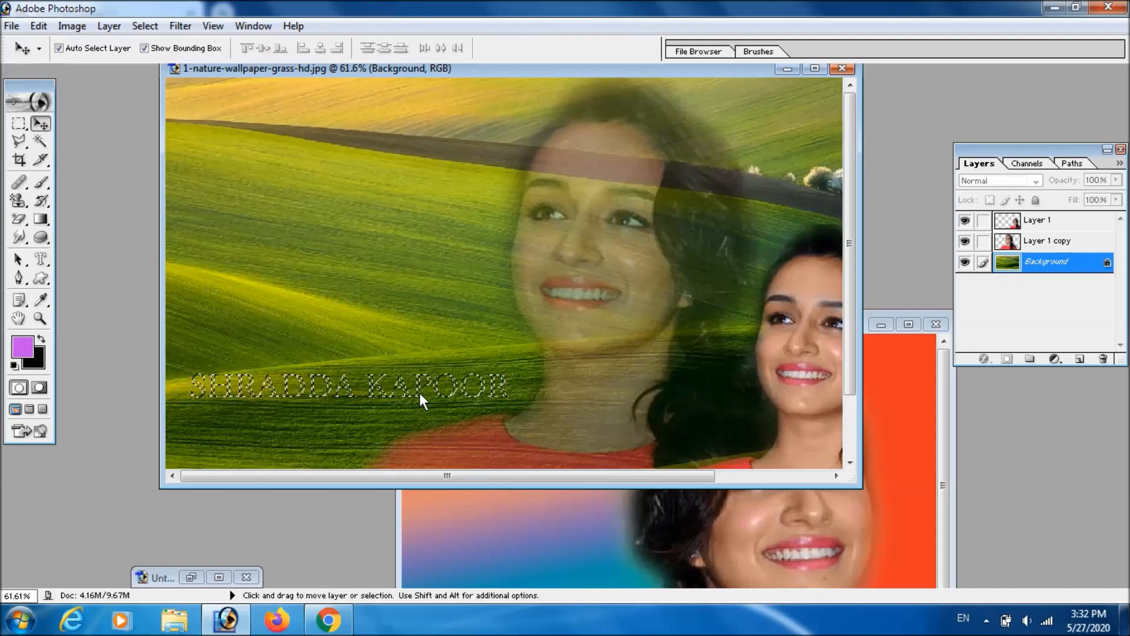
{"action": "left_click_drag", "start_coordinate": [419, 394], "coordinate": [490, 493]}
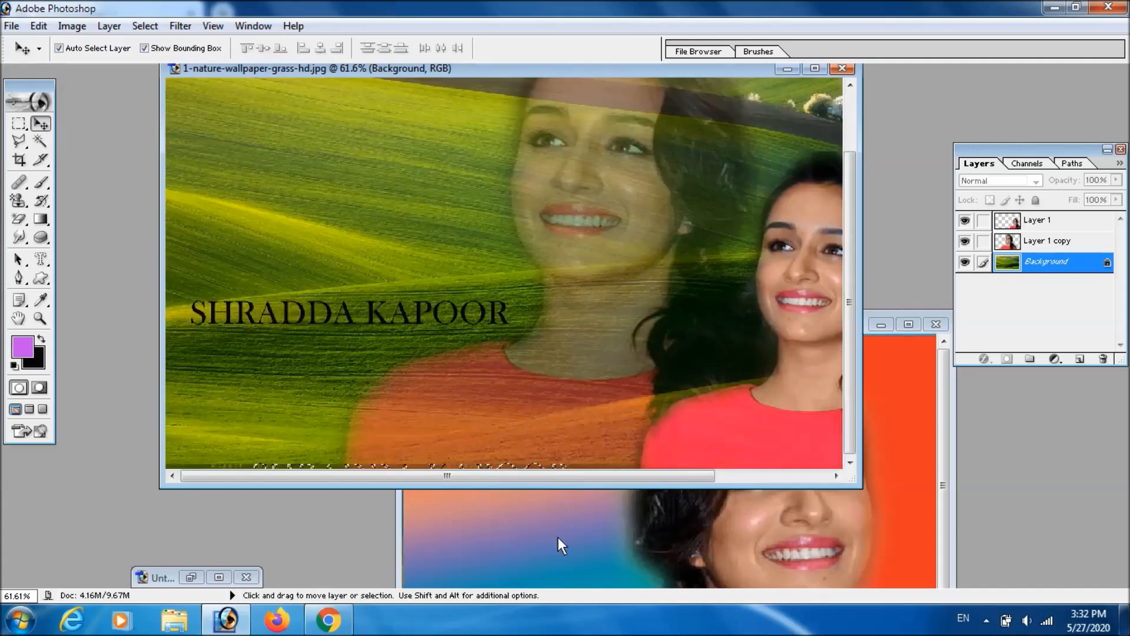
{"action": "left_click_drag", "start_coordinate": [559, 537], "coordinate": [562, 539]}
{"action": "left_click_drag", "start_coordinate": [603, 330], "coordinate": [388, 170]}
{"action": "left_click_drag", "start_coordinate": [351, 365], "coordinate": [521, 491]}
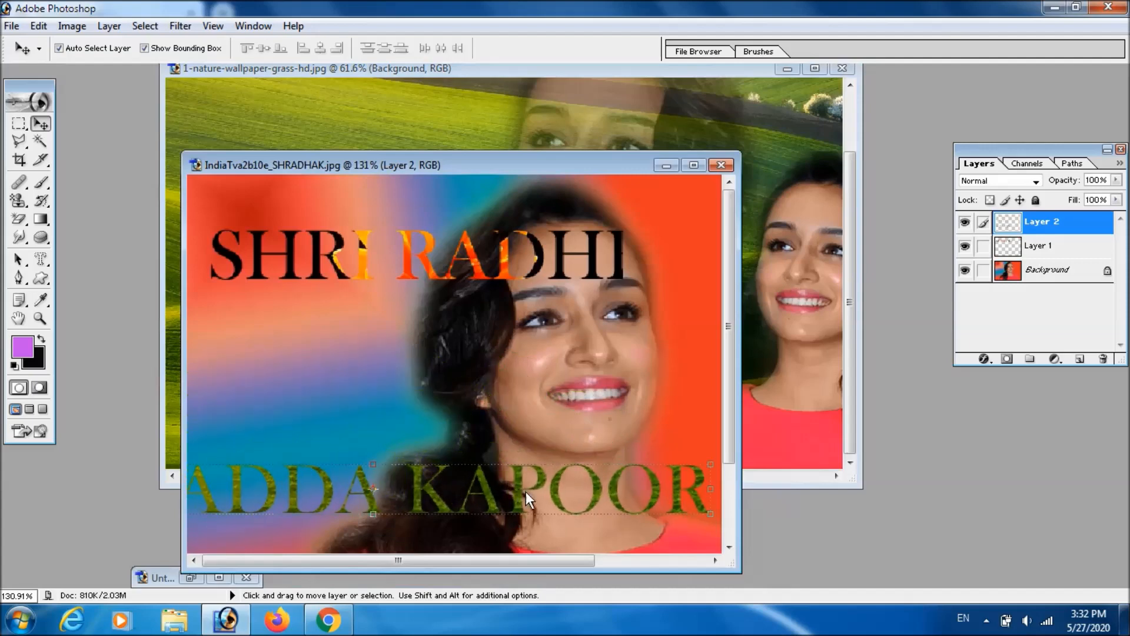
Scale the grass-textured name to about 62.3% width and 58.5% height and place it across the woman's chin
{"action": "left_click_drag", "start_coordinate": [713, 468], "coordinate": [566, 478]}
{"action": "left_click_drag", "start_coordinate": [514, 503], "coordinate": [551, 511]}
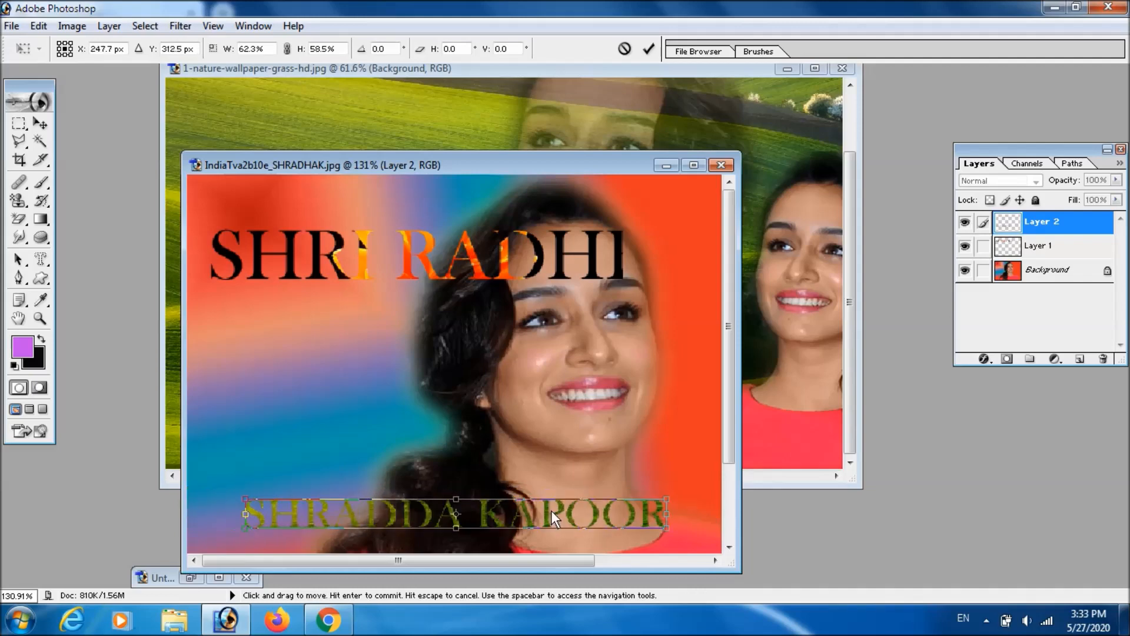
{"action": "key", "text": "Return"}
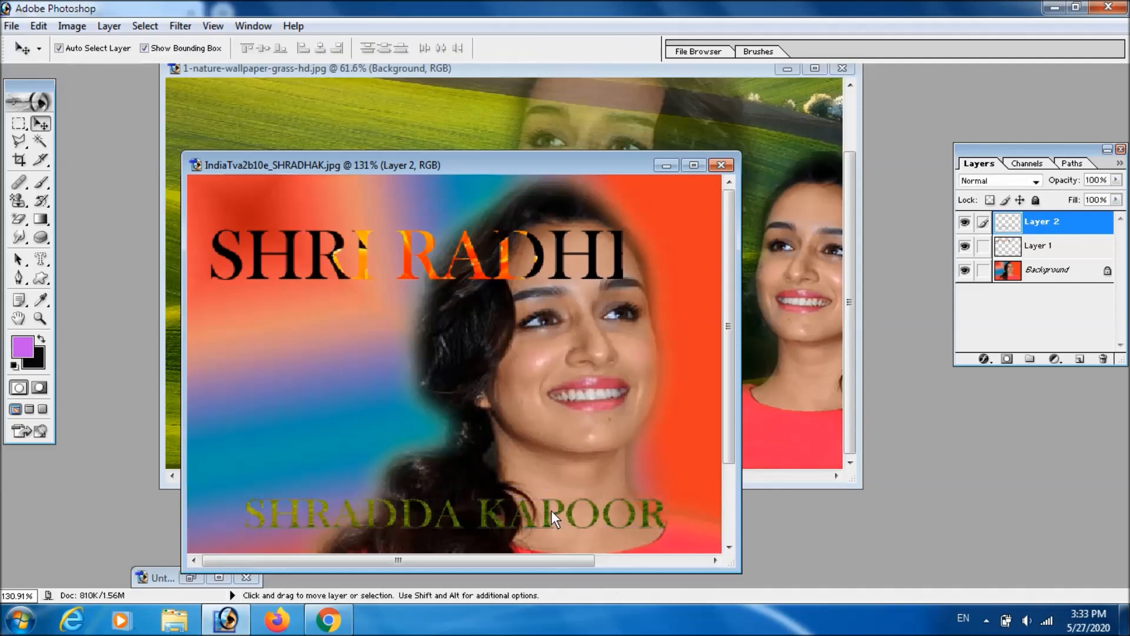
{"action": "left_click_drag", "start_coordinate": [551, 510], "coordinate": [550, 416]}
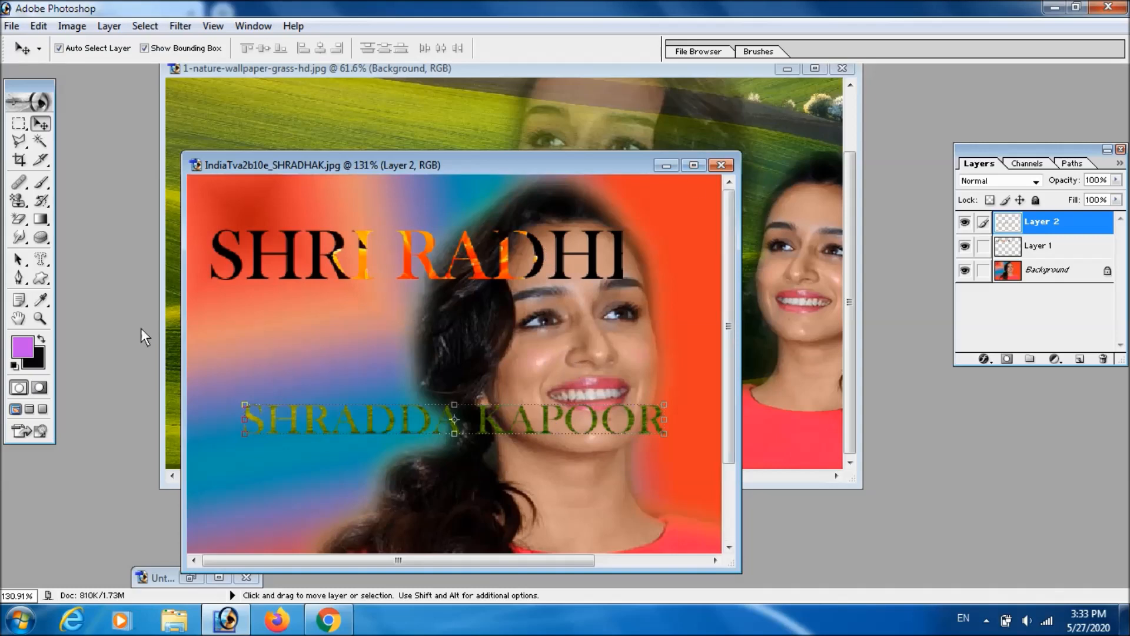
{"action": "left_click", "coordinate": [45, 260]}
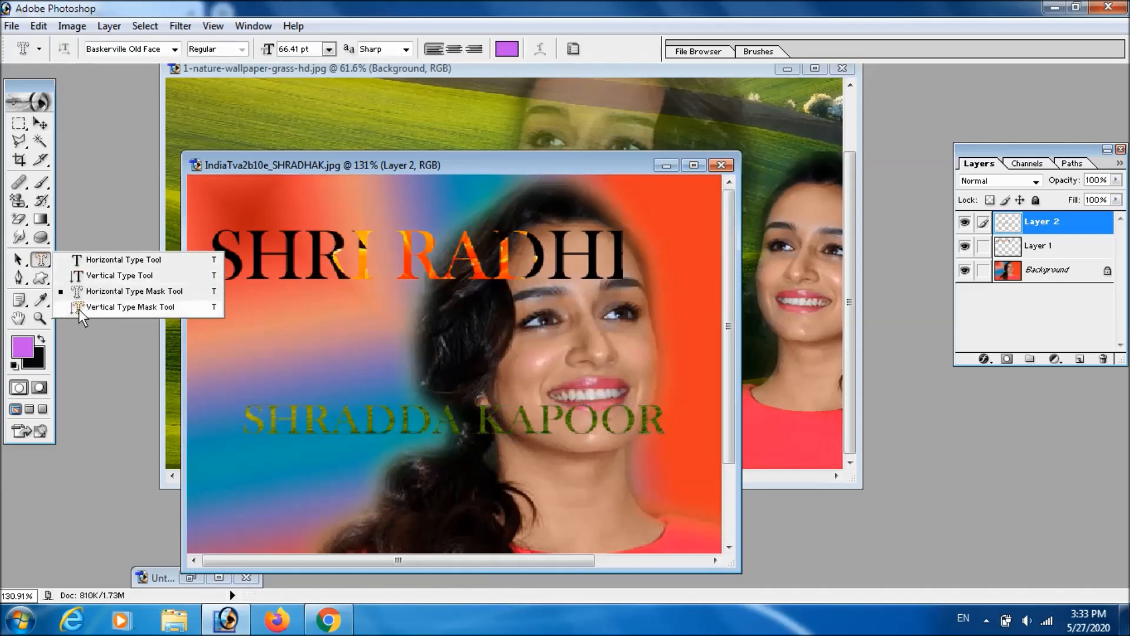
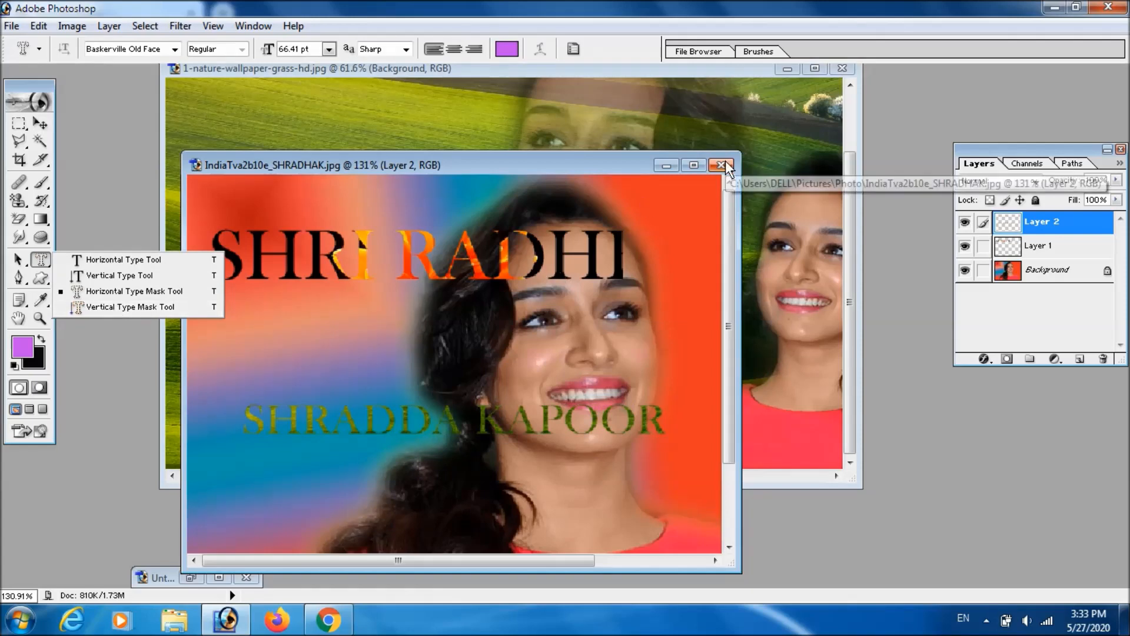
{"action": "left_click", "coordinate": [76, 306]}
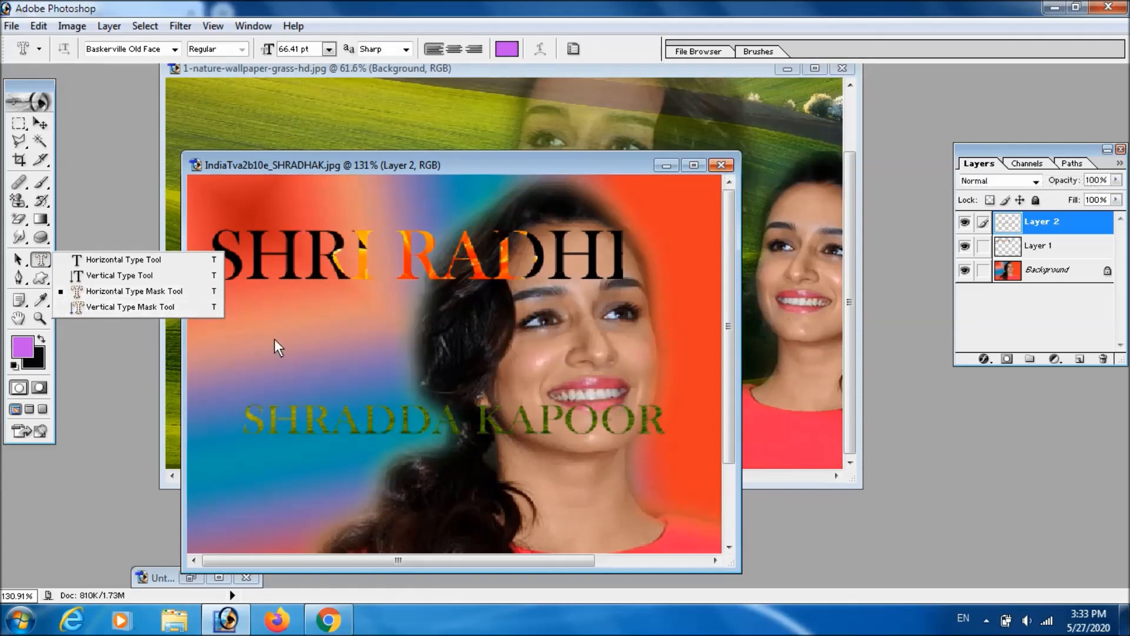
{"action": "left_click", "coordinate": [274, 336]}
{"action": "left_click", "coordinate": [39, 281]}
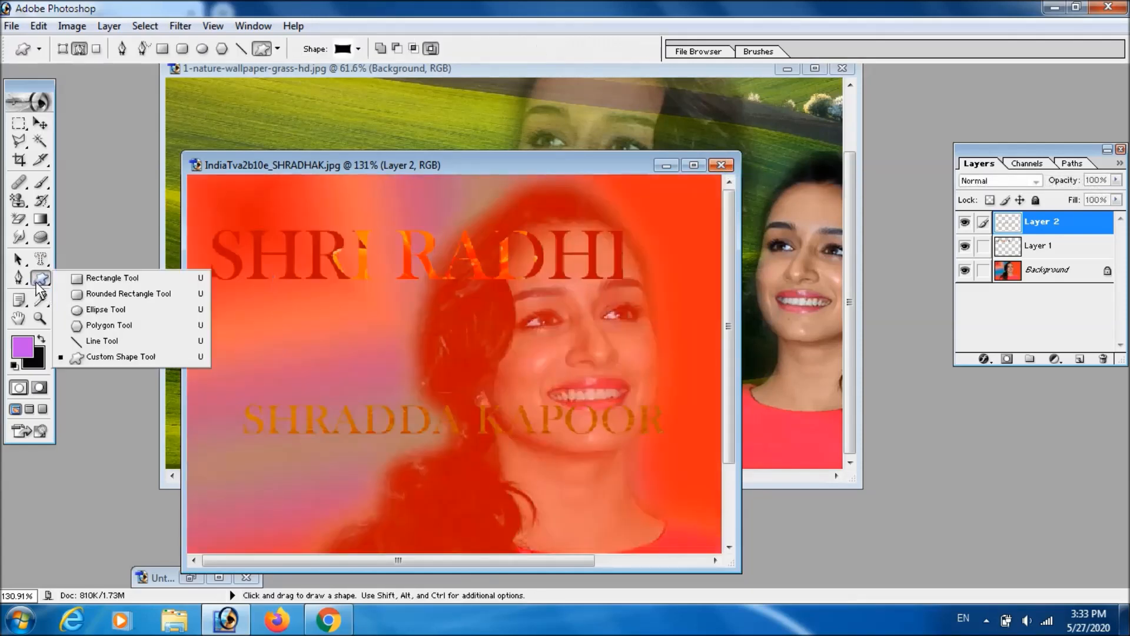
Close the portrait photo, the grass wallpaper and the Untitled-1 composition without saving any of them
{"action": "left_click", "coordinate": [721, 165]}
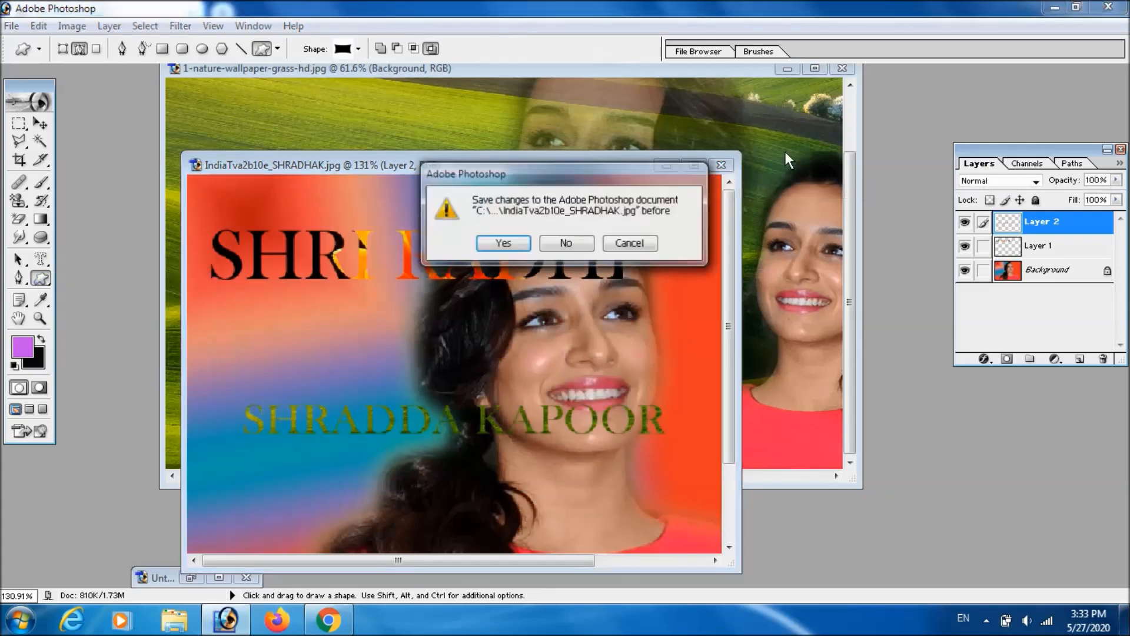
{"action": "left_click", "coordinate": [572, 243]}
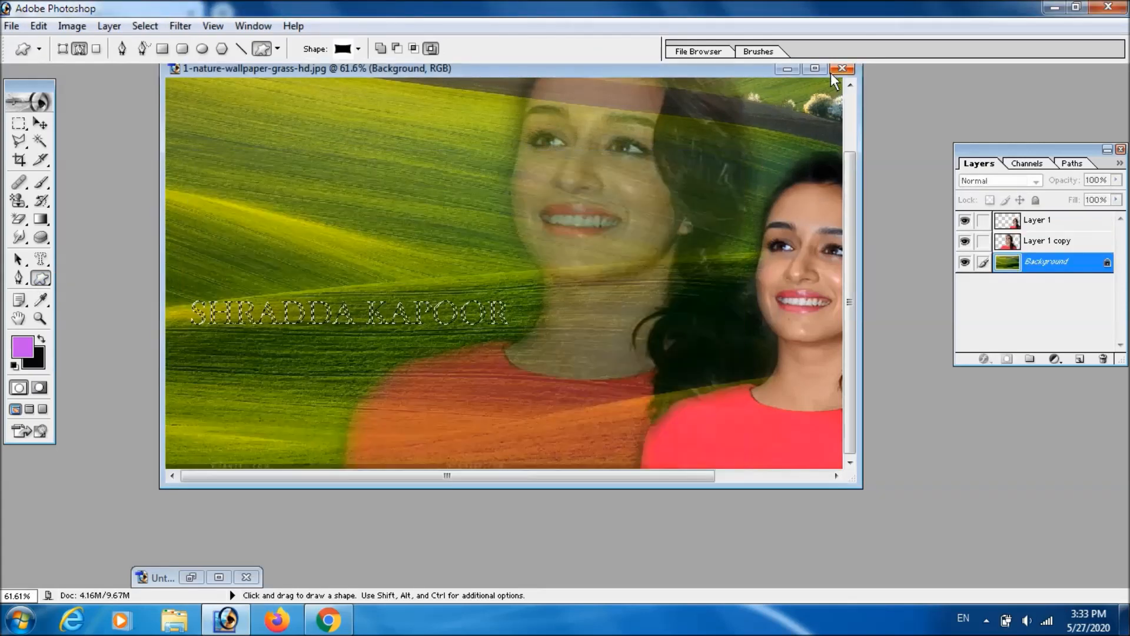
{"action": "left_click", "coordinate": [841, 69]}
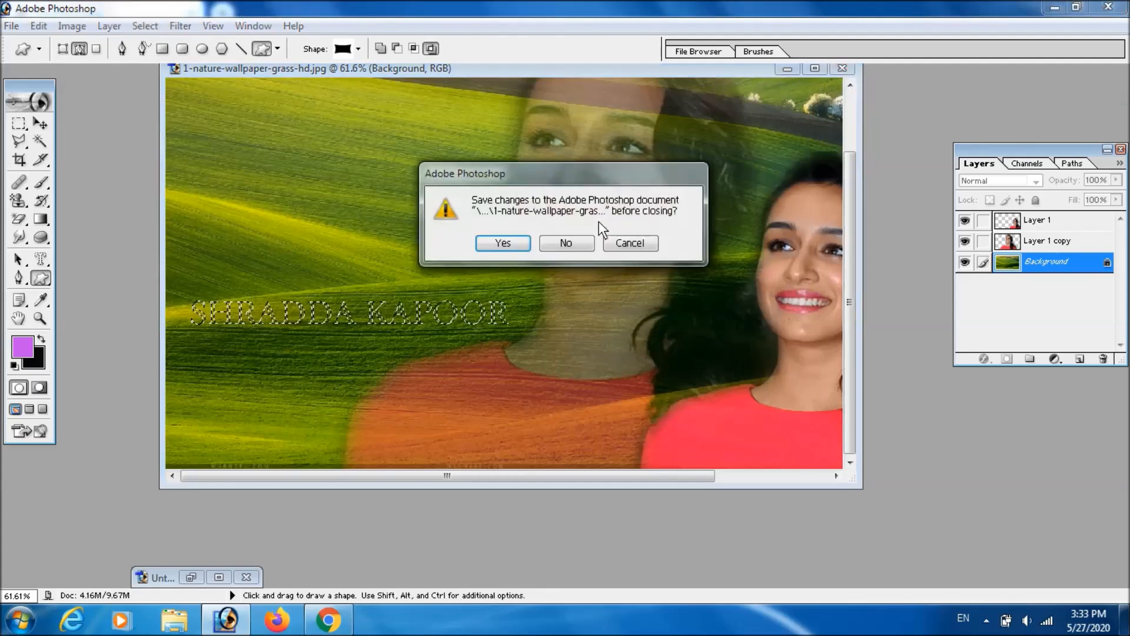
{"action": "left_click", "coordinate": [564, 241]}
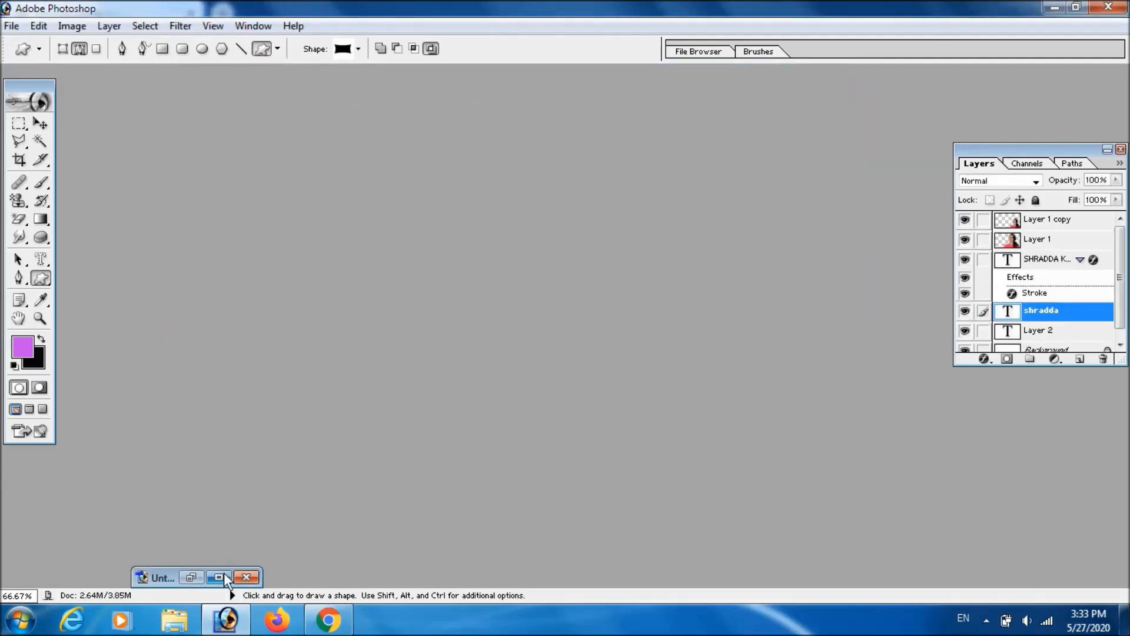
{"action": "left_click", "coordinate": [192, 577]}
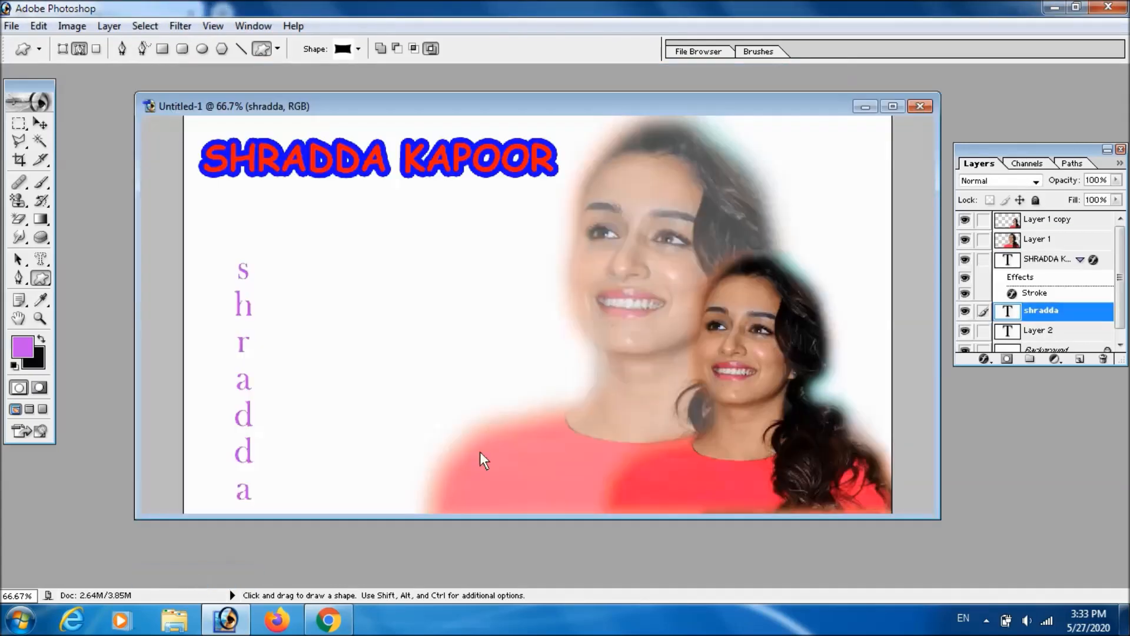
{"action": "left_click", "coordinate": [921, 106]}
{"action": "left_click", "coordinate": [567, 245]}
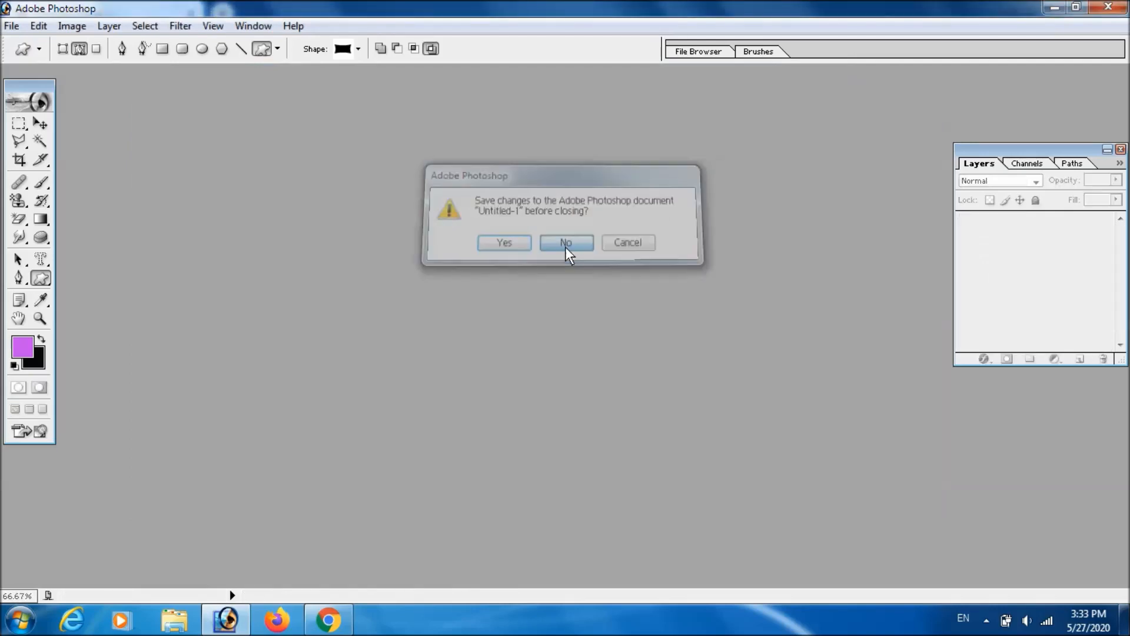
{"action": "double_click", "coordinate": [566, 247]}
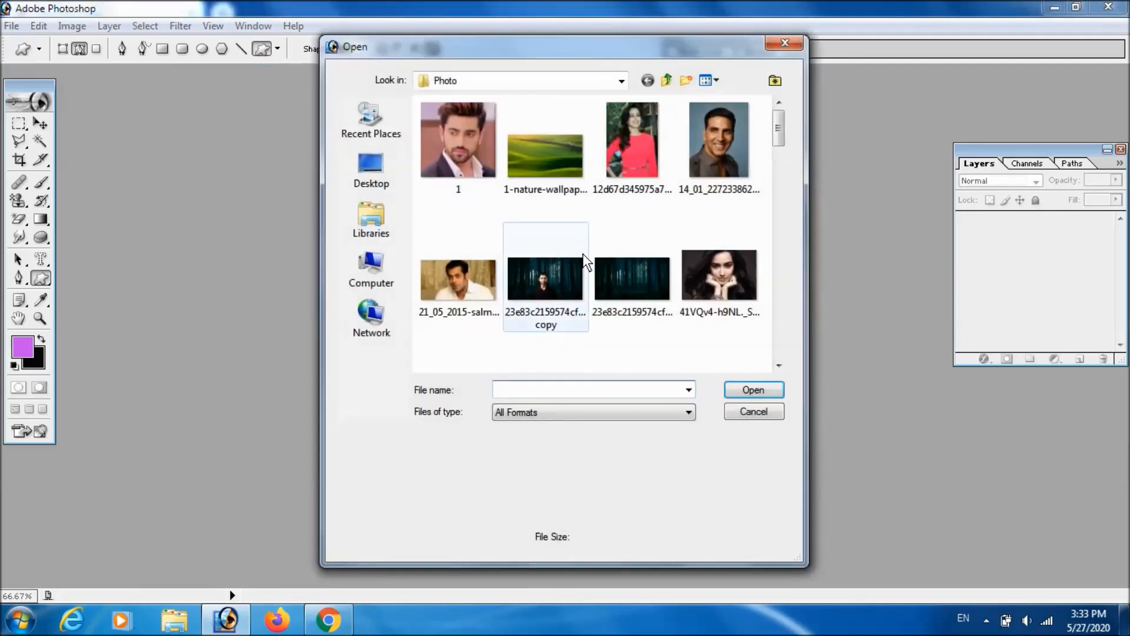
{"action": "left_click", "coordinate": [748, 415]}
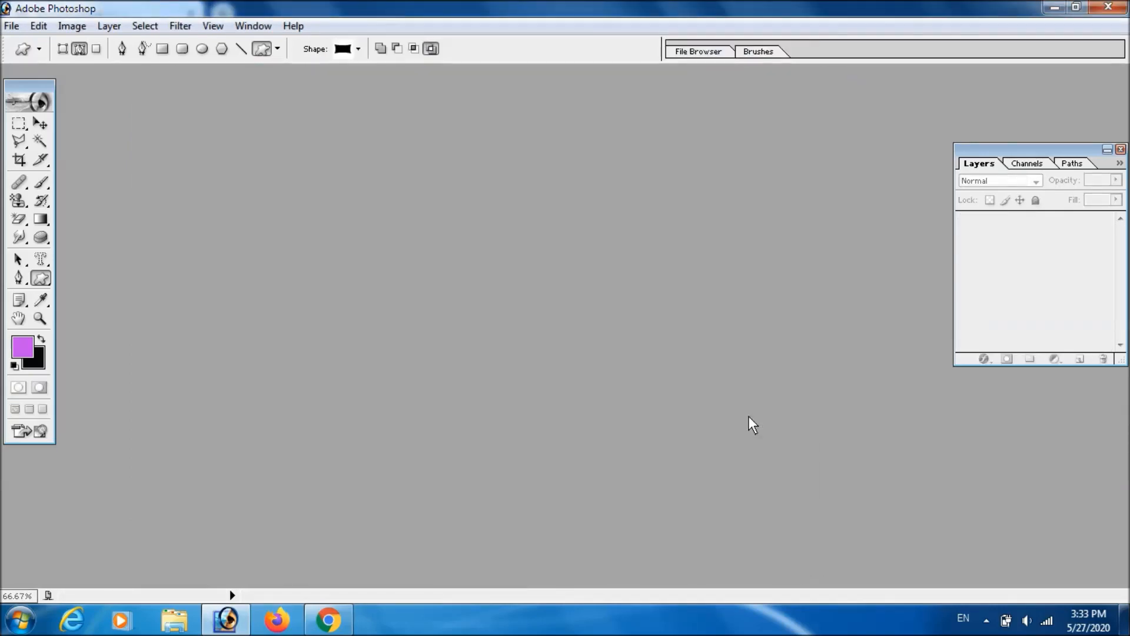
Create a new white document from the 1280 x 720 HDTV 720P preset and centre its window in the workspace
{"action": "key", "text": "ctrl+n"}
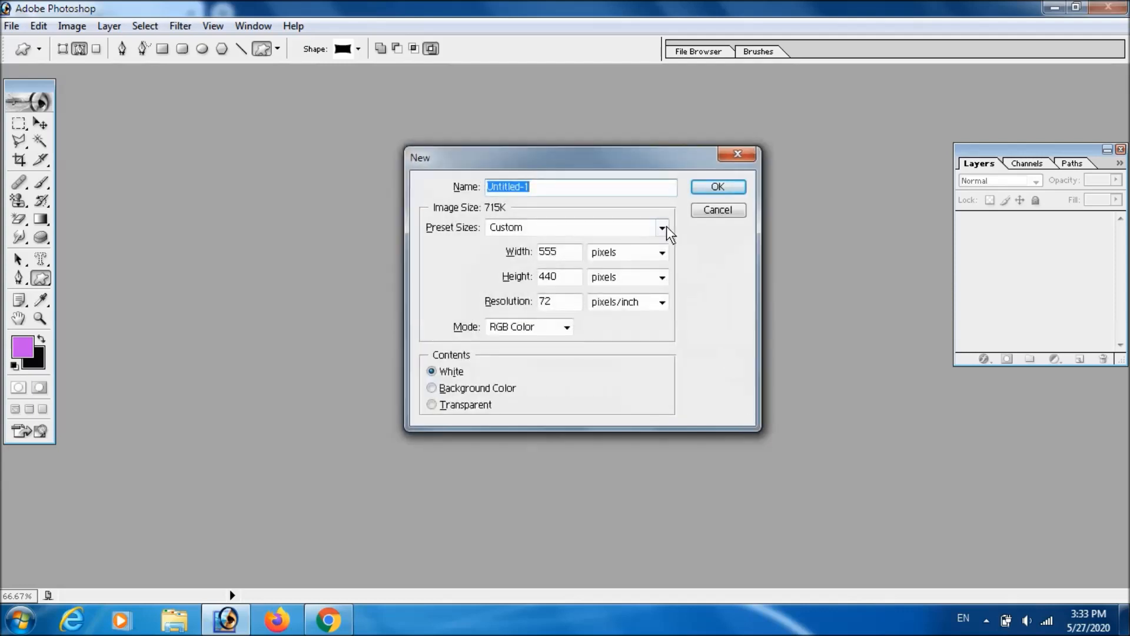
{"action": "left_click", "coordinate": [662, 227]}
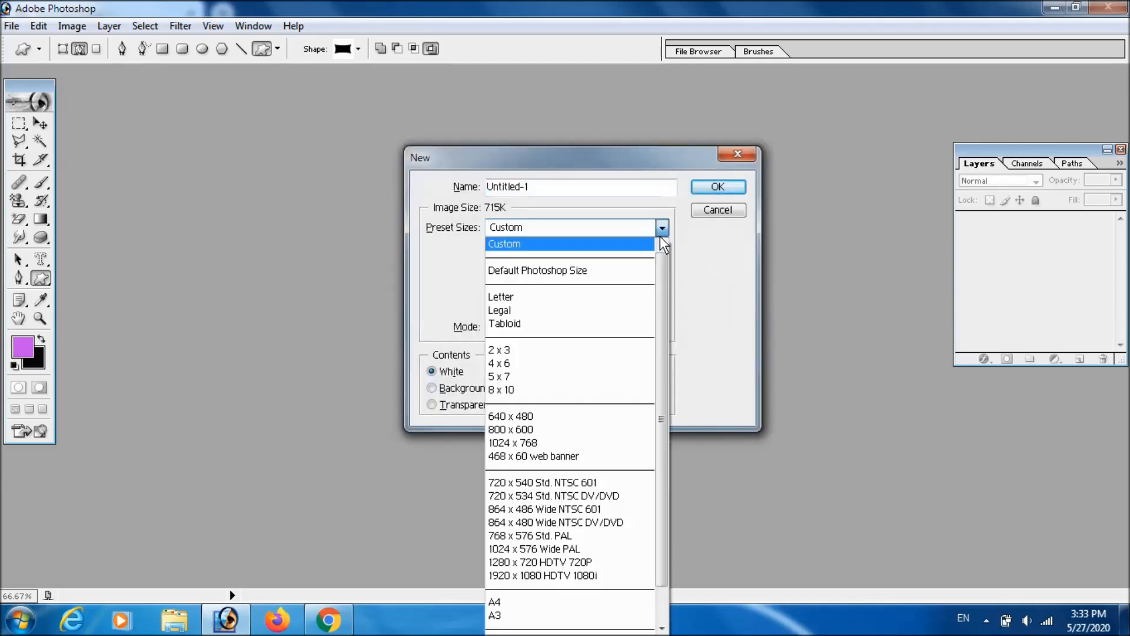
{"action": "left_click", "coordinate": [603, 560]}
{"action": "left_click", "coordinate": [721, 189]}
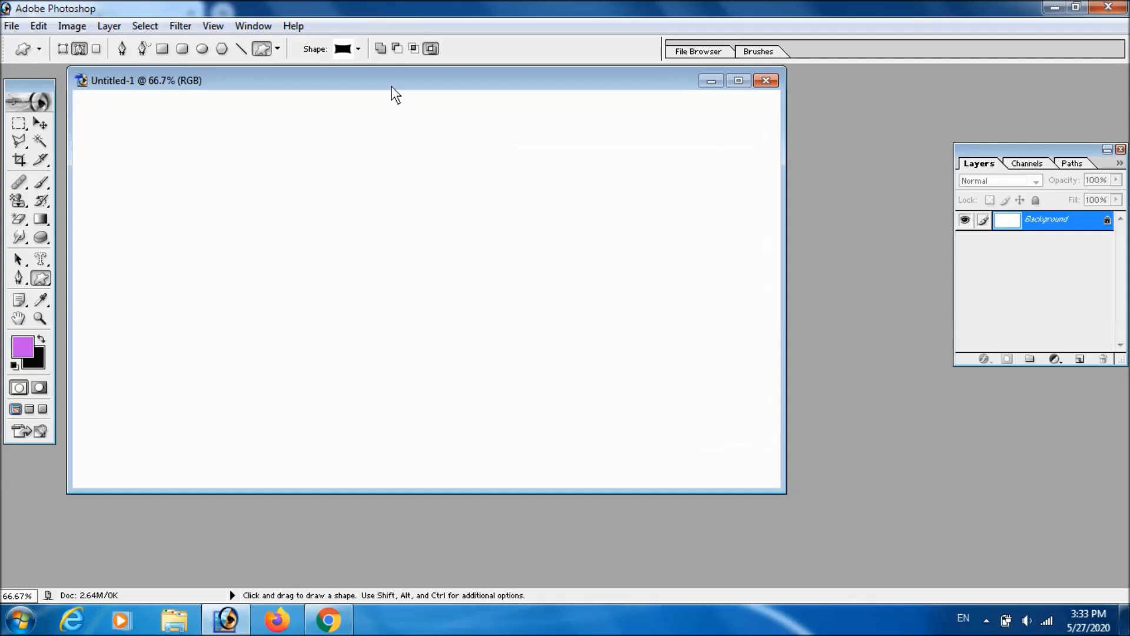
{"action": "left_click_drag", "start_coordinate": [390, 86], "coordinate": [475, 102]}
Draw a wide rectangle as a path with the Rectangle Tool and another as a purple shape layer in the upper canvas
{"action": "left_click", "coordinate": [42, 281]}
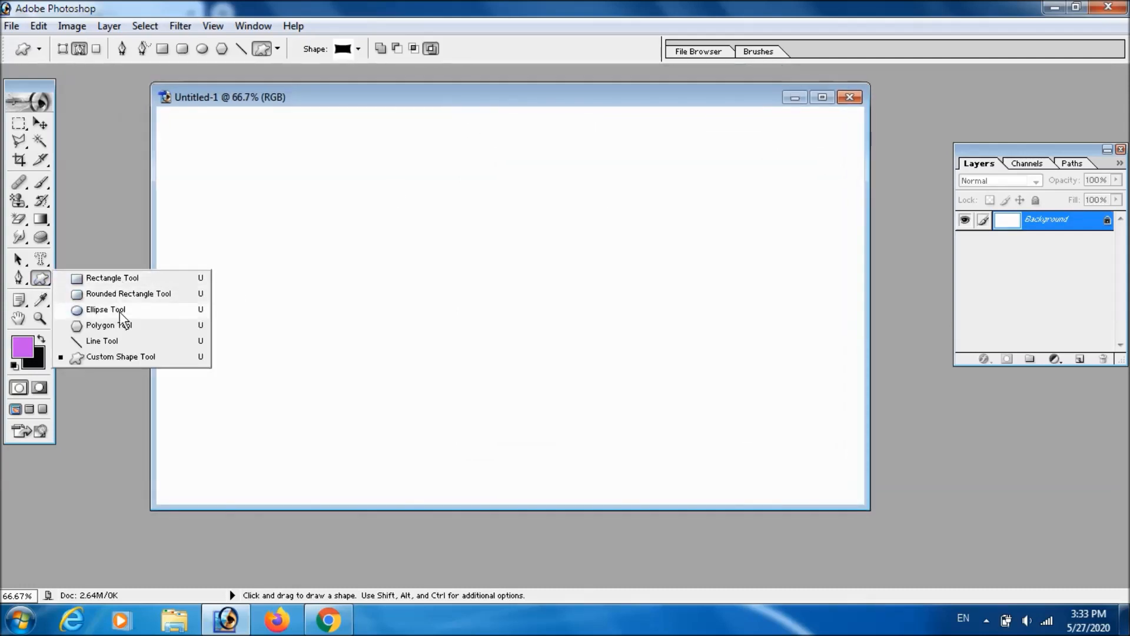
{"action": "left_click", "coordinate": [115, 279]}
{"action": "left_click_drag", "start_coordinate": [230, 193], "coordinate": [570, 326]}
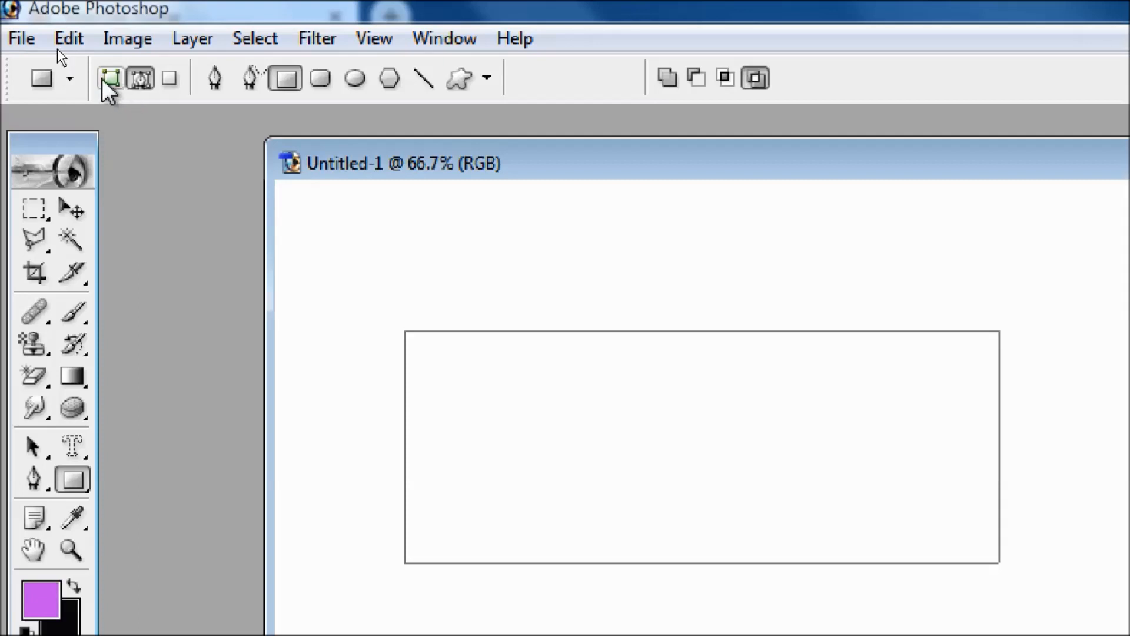
{"action": "left_click", "coordinate": [110, 79]}
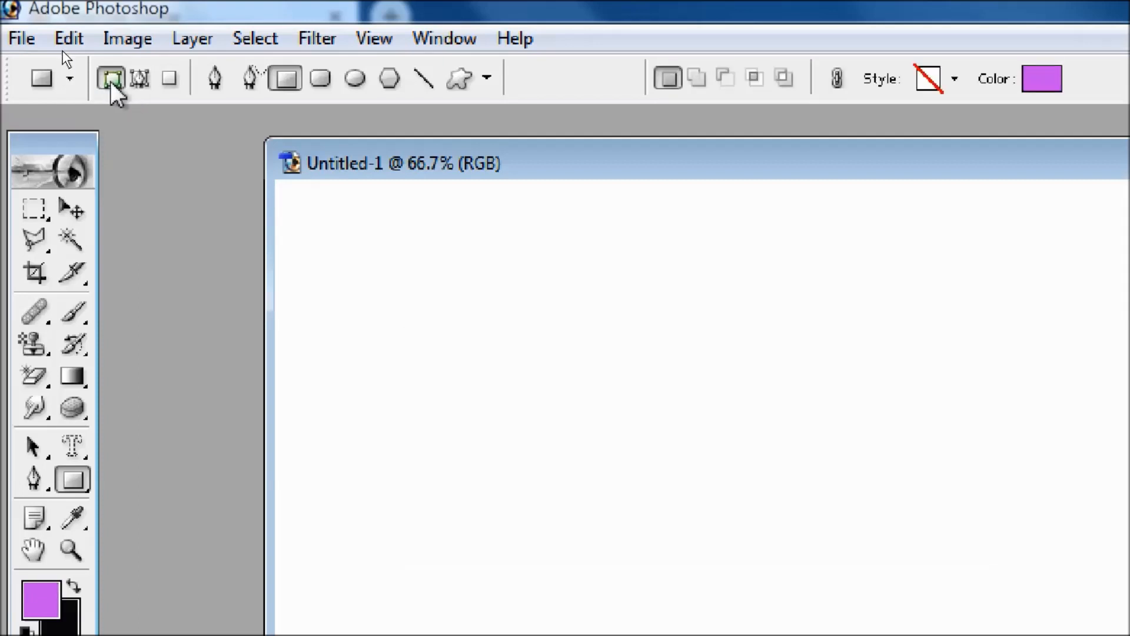
{"action": "left_click_drag", "start_coordinate": [370, 251], "coordinate": [1018, 437]}
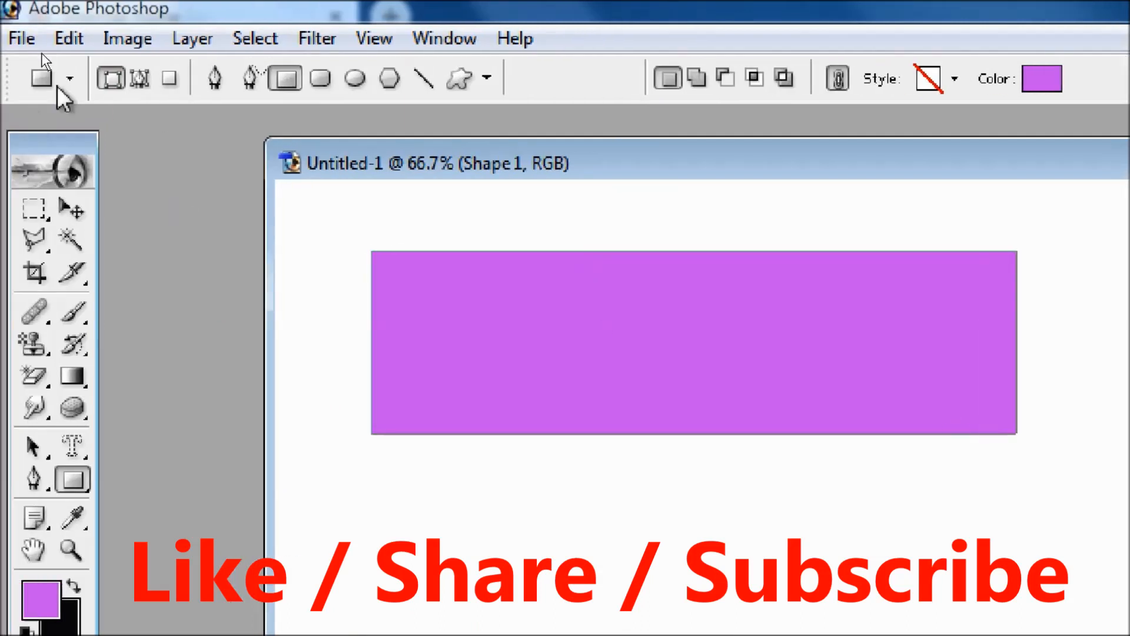
Draw a second wide rectangle, this one as a path, just below the purple rectangle
{"action": "left_click", "coordinate": [134, 84]}
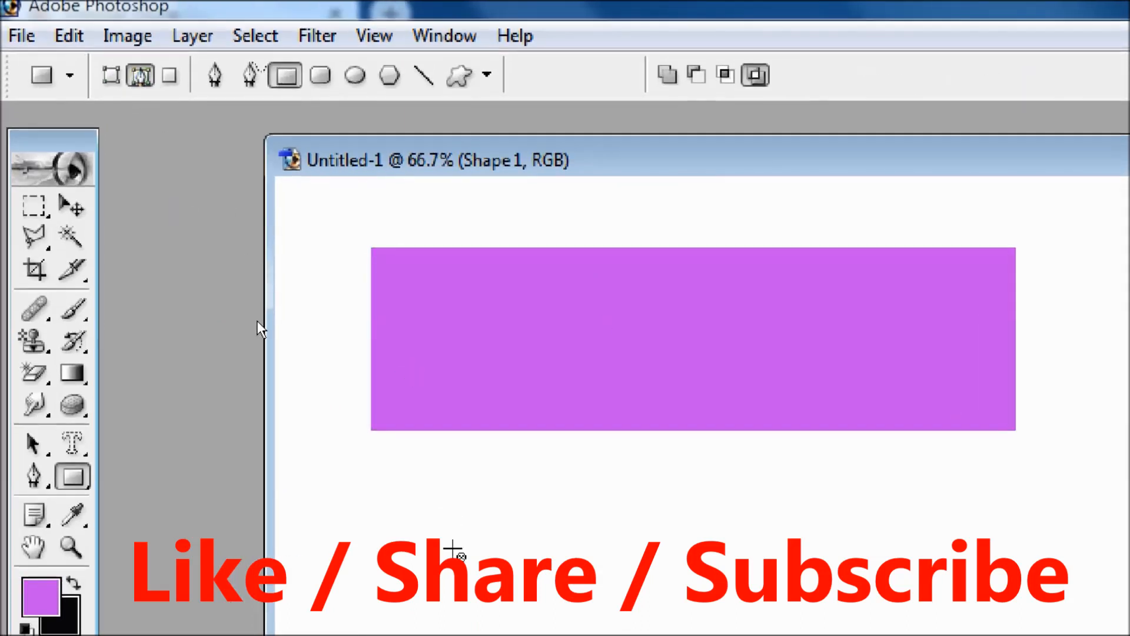
{"action": "left_click_drag", "start_coordinate": [370, 470], "coordinate": [1033, 578]}
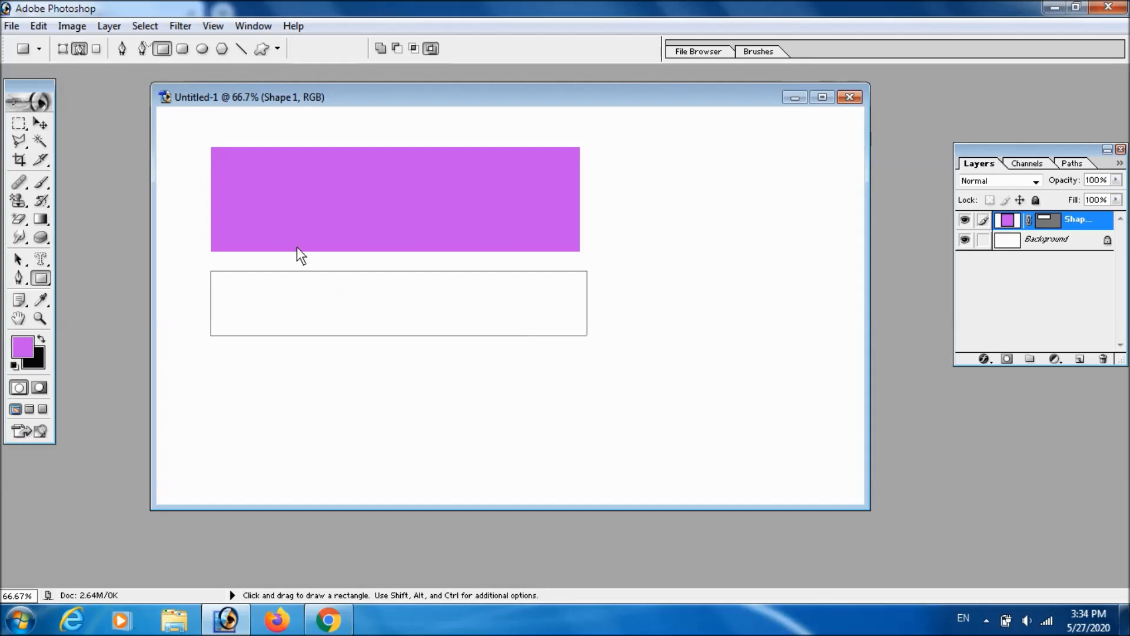
Activate the Custom Shape Tool and replace its current shapes with the full All shape library
{"action": "right_click", "coordinate": [41, 278]}
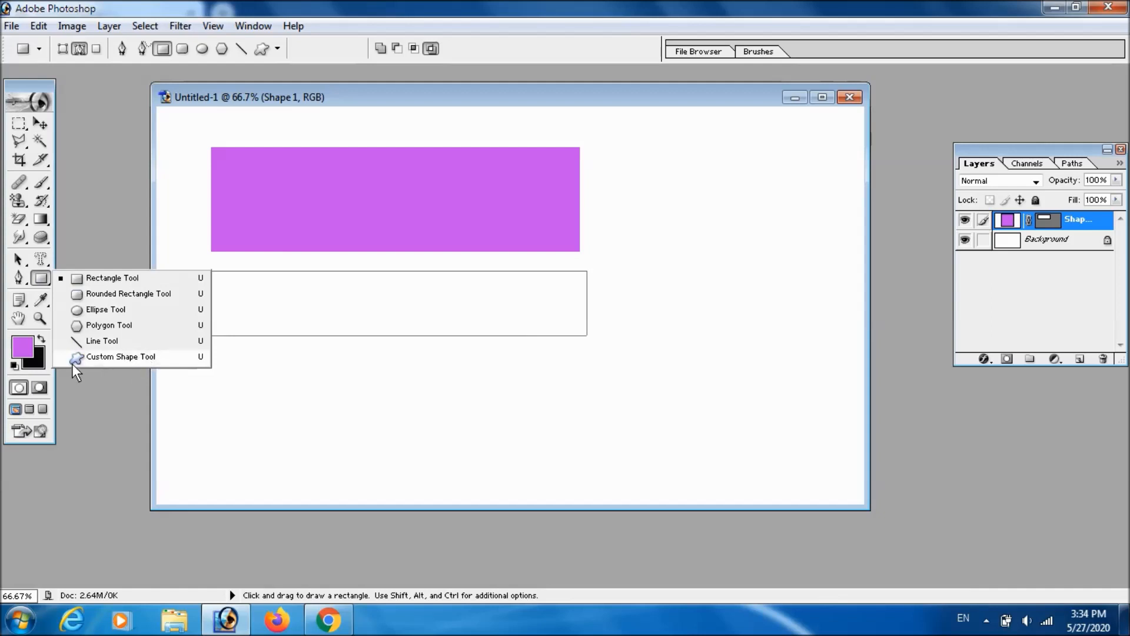
{"action": "left_click", "coordinate": [116, 359]}
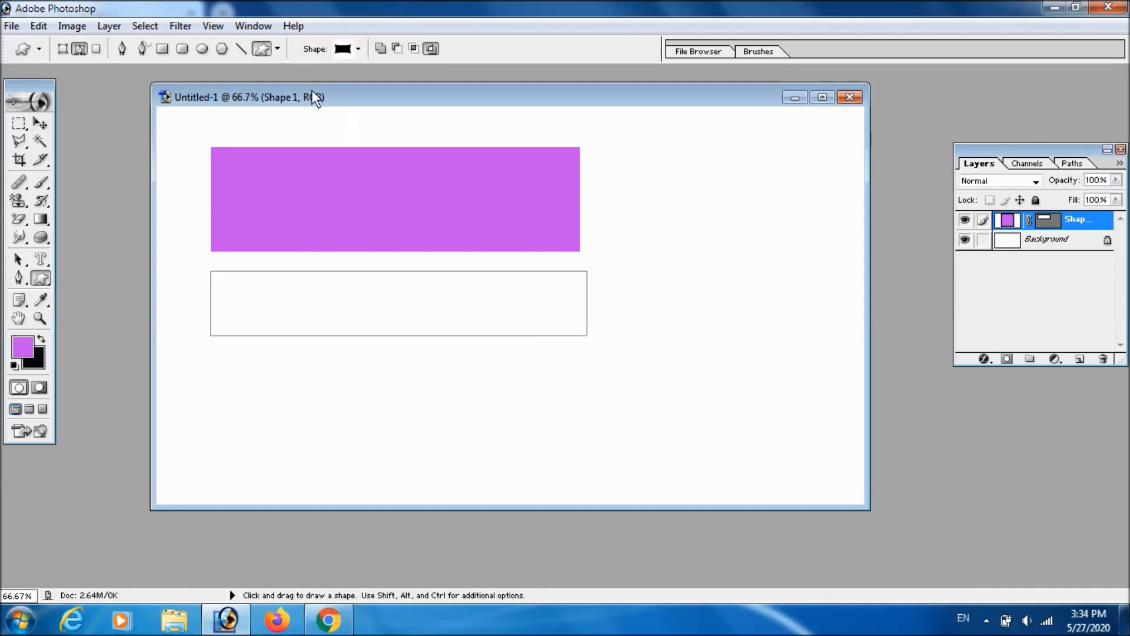
{"action": "left_click", "coordinate": [277, 49]}
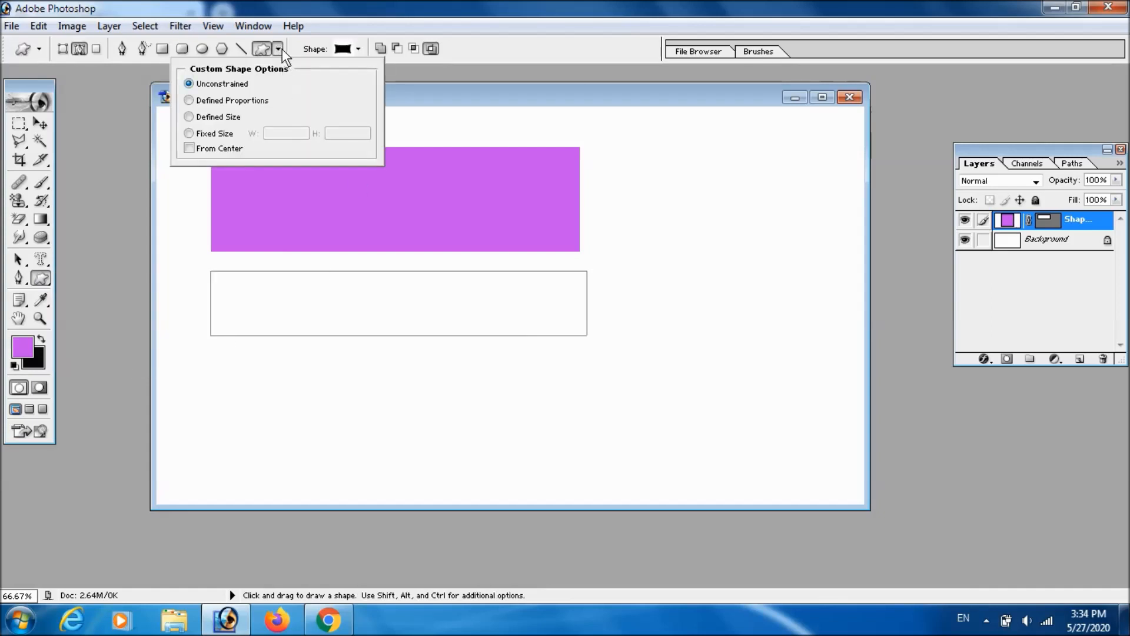
{"action": "left_click", "coordinate": [281, 49]}
{"action": "left_click", "coordinate": [358, 49]}
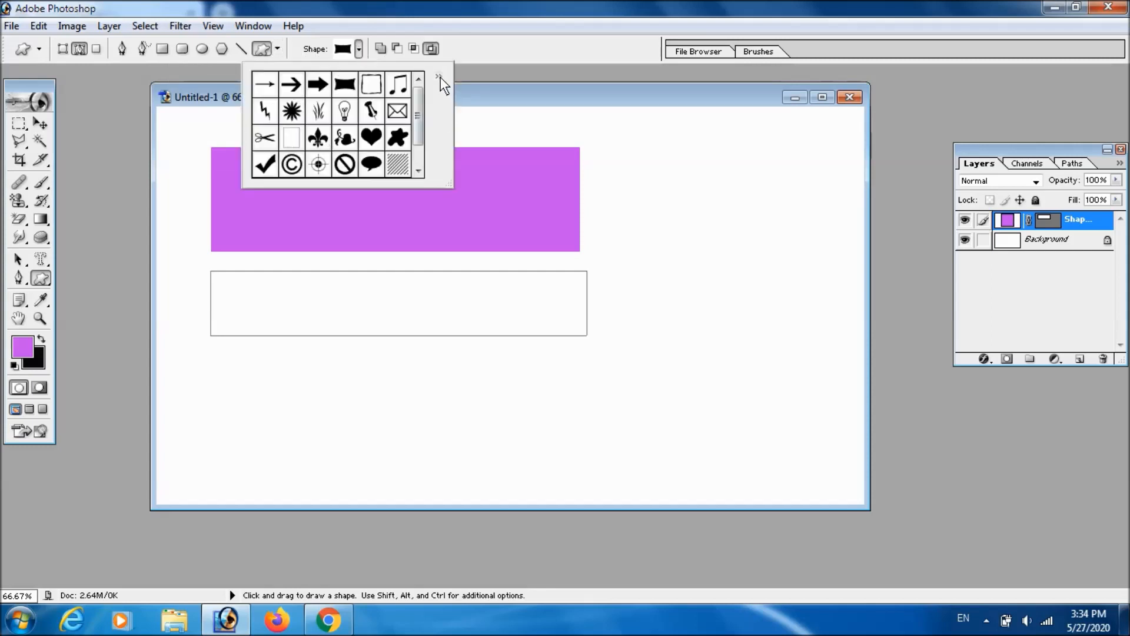
{"action": "mouse_move", "coordinate": [418, 112]}
{"action": "left_mouse_down"}
{"action": "mouse_move", "coordinate": [419, 150]}
{"action": "mouse_move", "coordinate": [417, 107]}
{"action": "left_mouse_up"}
{"action": "left_click", "coordinate": [439, 77]}
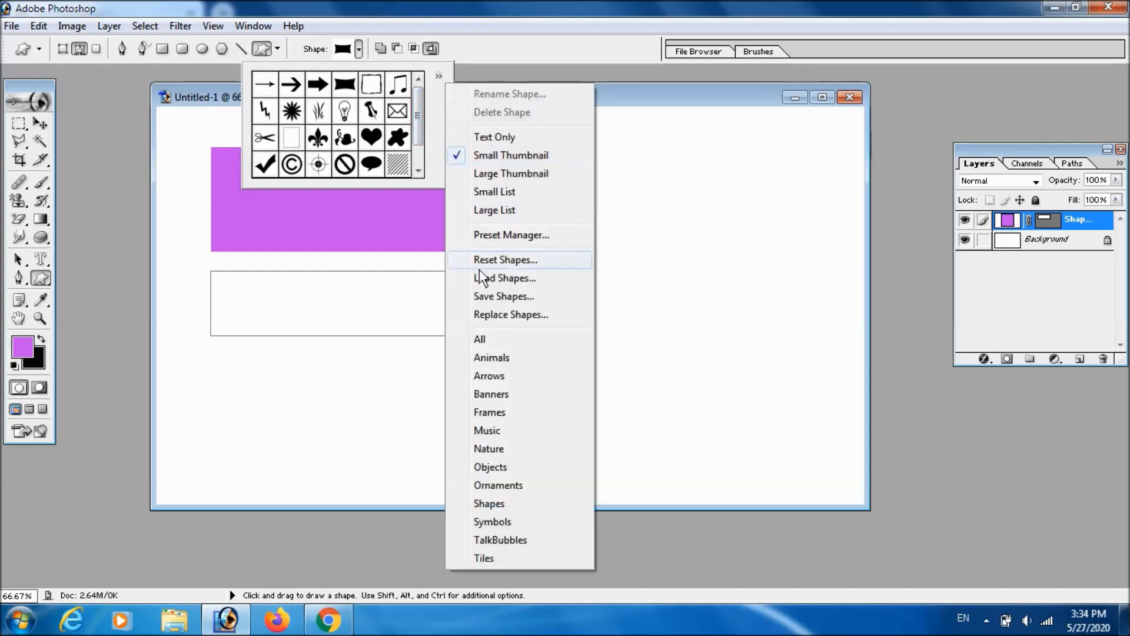
{"action": "left_click", "coordinate": [482, 339]}
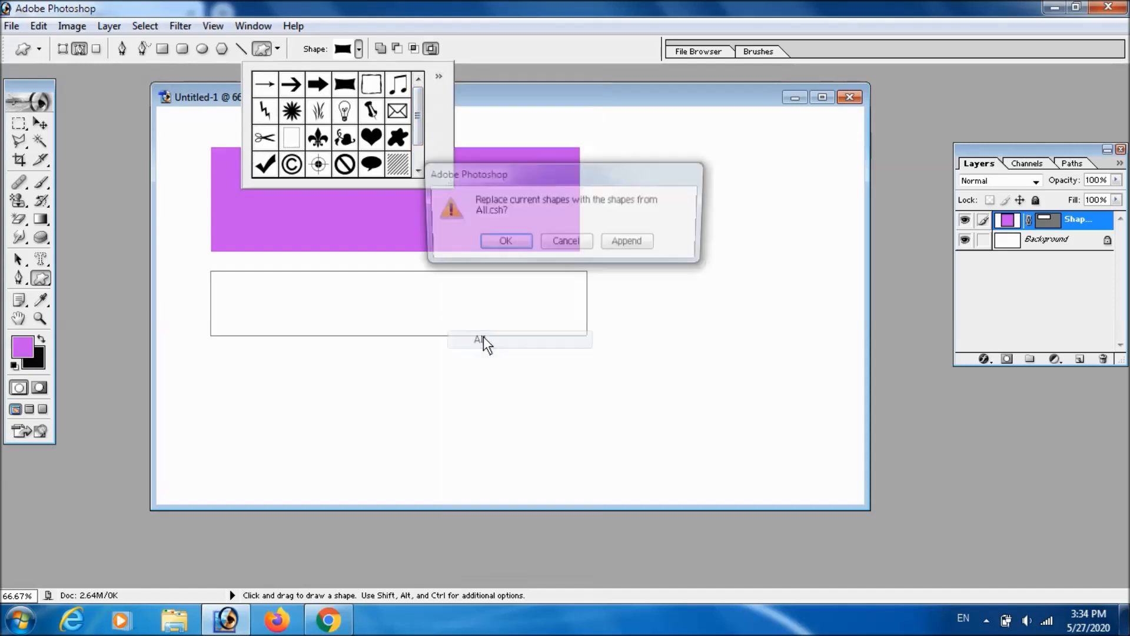
{"action": "left_click", "coordinate": [501, 240]}
Choose the thin-petalled flower shape and draw it as a large path beside the rectangles, near the canvas's right edge
{"action": "left_click", "coordinate": [418, 173]}
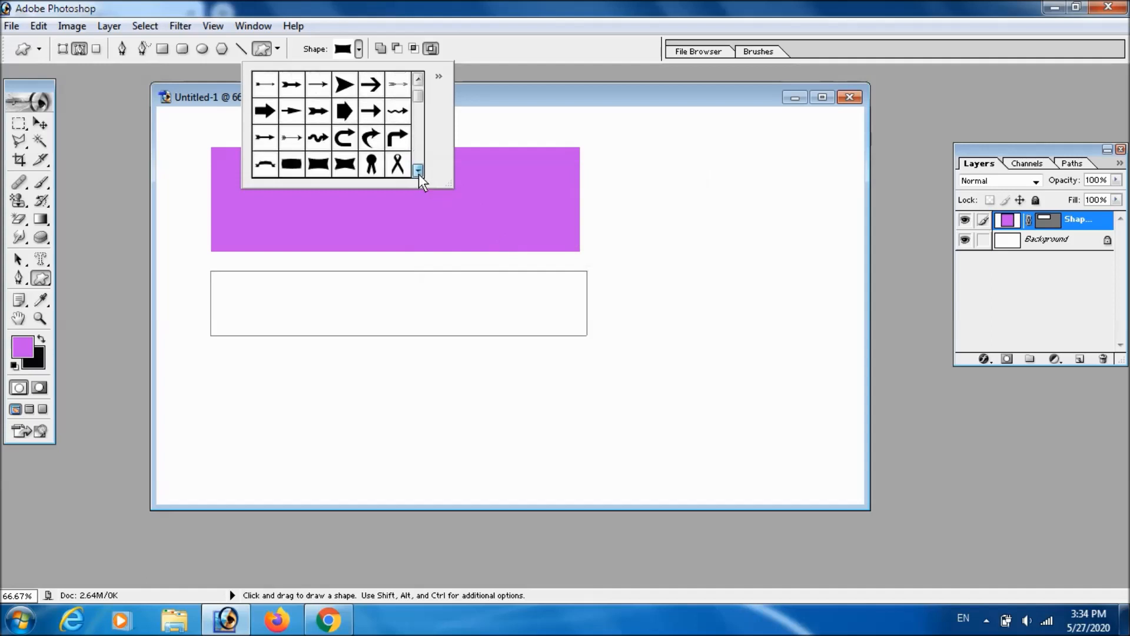
{"action": "left_click", "coordinate": [419, 172]}
{"action": "left_click", "coordinate": [419, 172]}
{"action": "left_click", "coordinate": [418, 172]}
{"action": "left_click", "coordinate": [418, 173]}
{"action": "left_click", "coordinate": [418, 172]}
{"action": "left_click", "coordinate": [419, 173]}
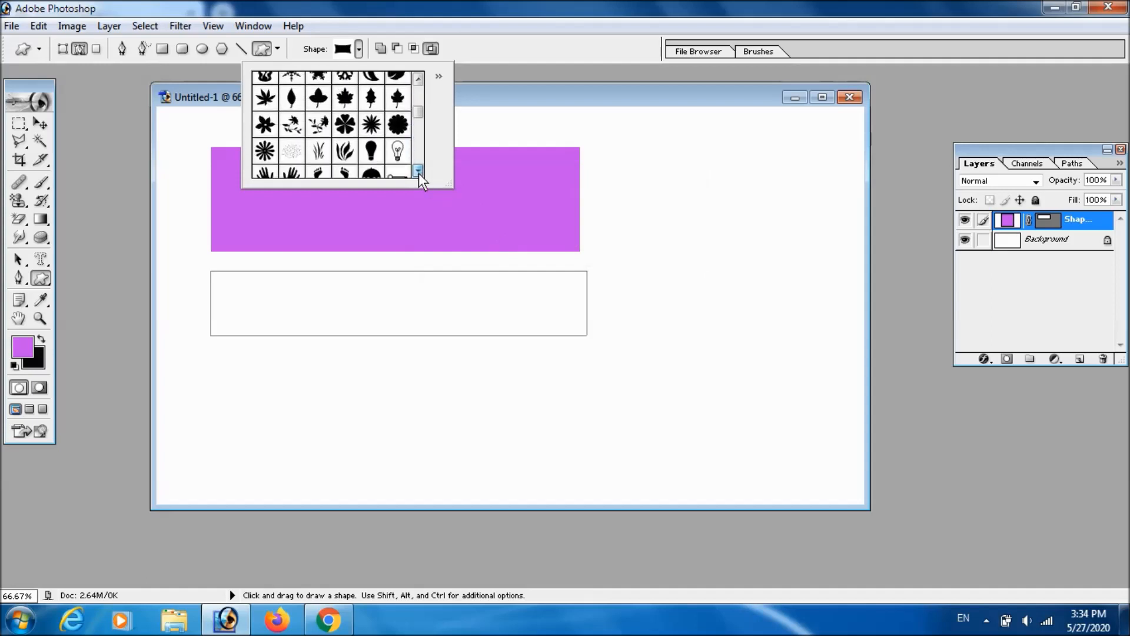
{"action": "left_click", "coordinate": [372, 125]}
{"action": "left_click", "coordinate": [614, 174]}
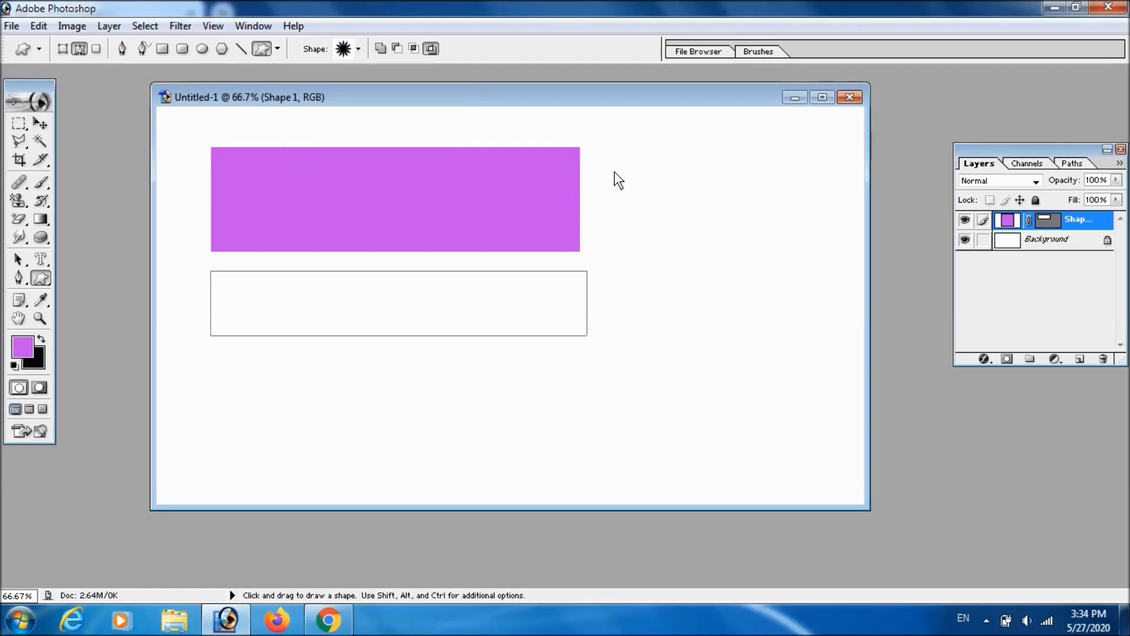
{"action": "left_click_drag", "start_coordinate": [658, 239], "coordinate": [838, 427]}
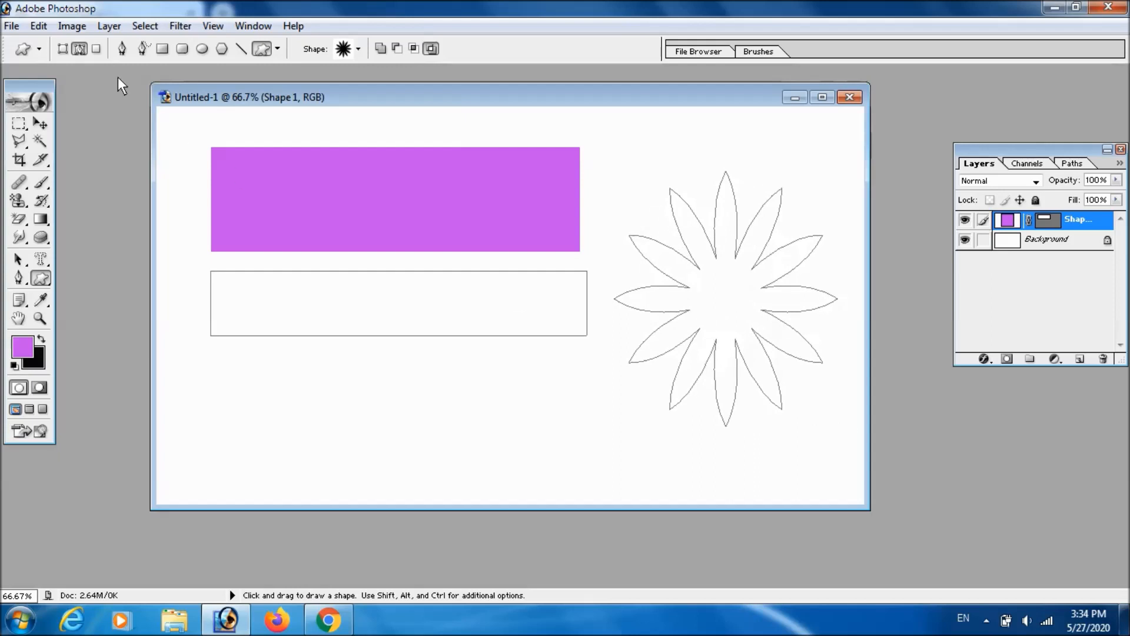
Draw the same flower as a purple shape layer on the blank canvas below the purple rectangle
{"action": "left_click", "coordinate": [64, 52]}
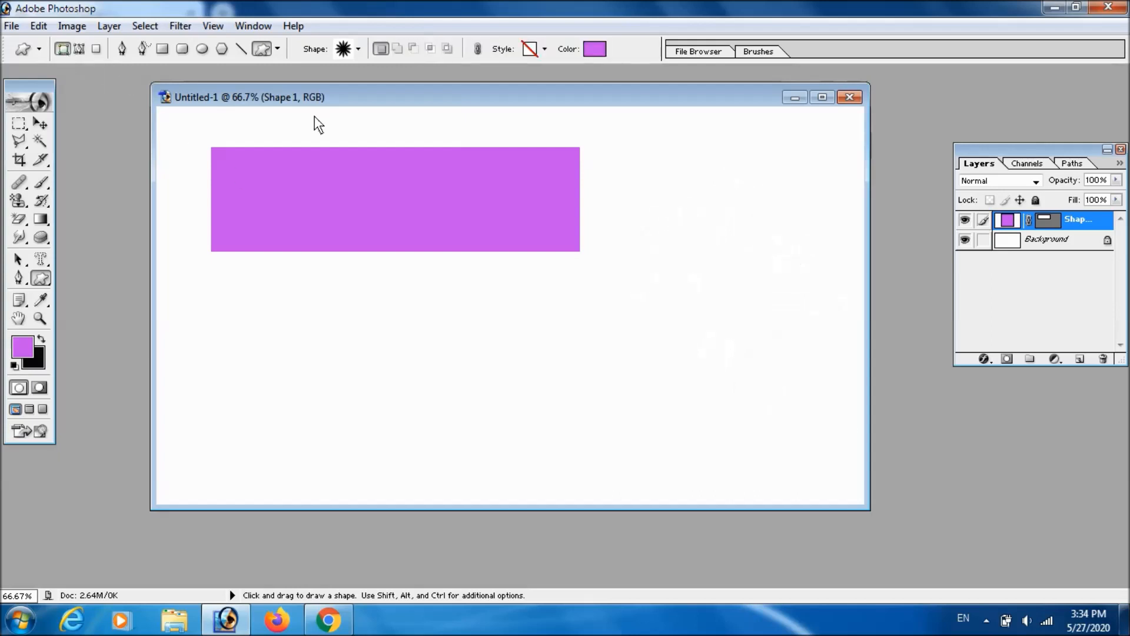
{"action": "left_click_drag", "start_coordinate": [354, 302], "coordinate": [505, 451]}
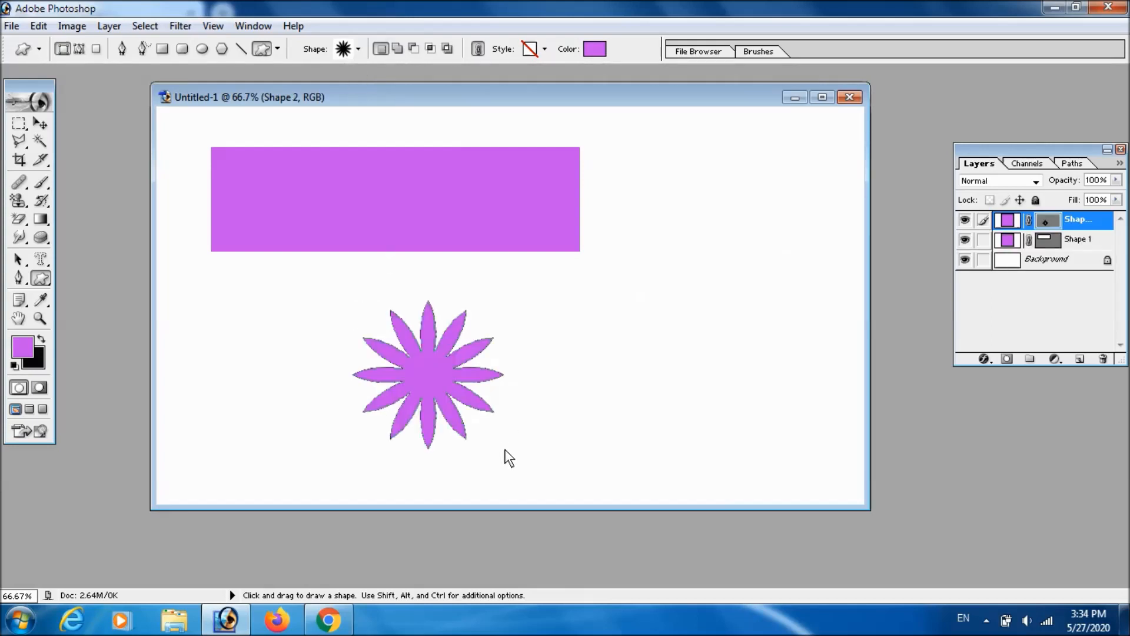
Recolour the flower shape layer red and draw a second, slightly larger red flower to the right of the purple rectangle
{"action": "left_click", "coordinate": [594, 49]}
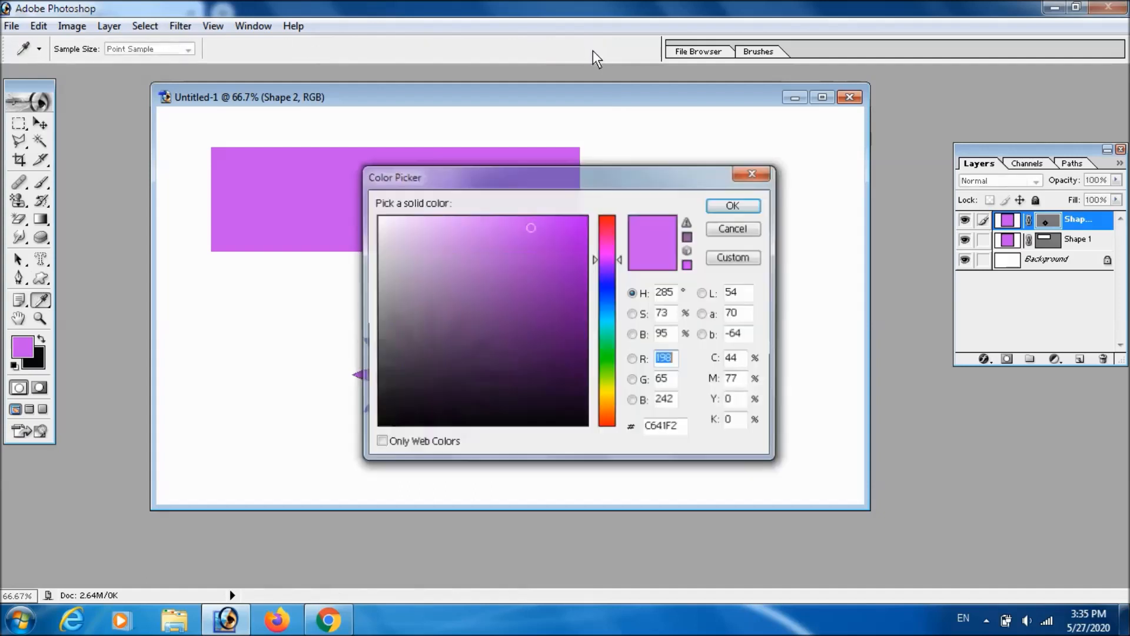
{"action": "left_click", "coordinate": [606, 218]}
{"action": "left_click", "coordinate": [735, 205]}
{"action": "left_click_drag", "start_coordinate": [655, 181], "coordinate": [824, 355]}
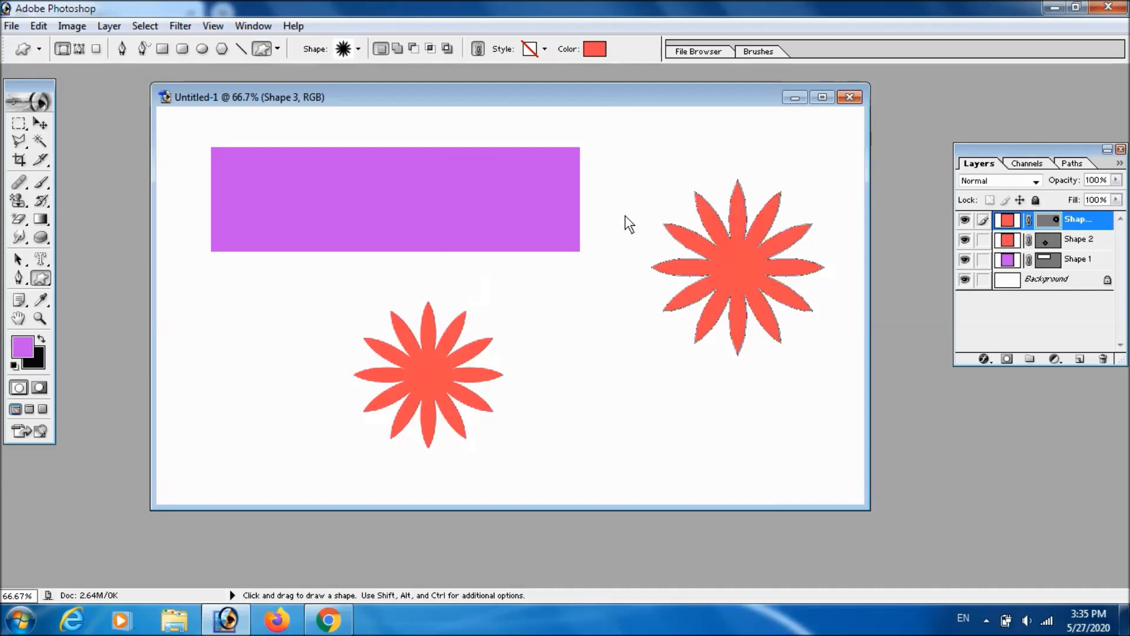
Add the horizontal text "GHGFH HG" over the purple rectangle with the Horizontal Type Tool
{"action": "left_click", "coordinate": [40, 259]}
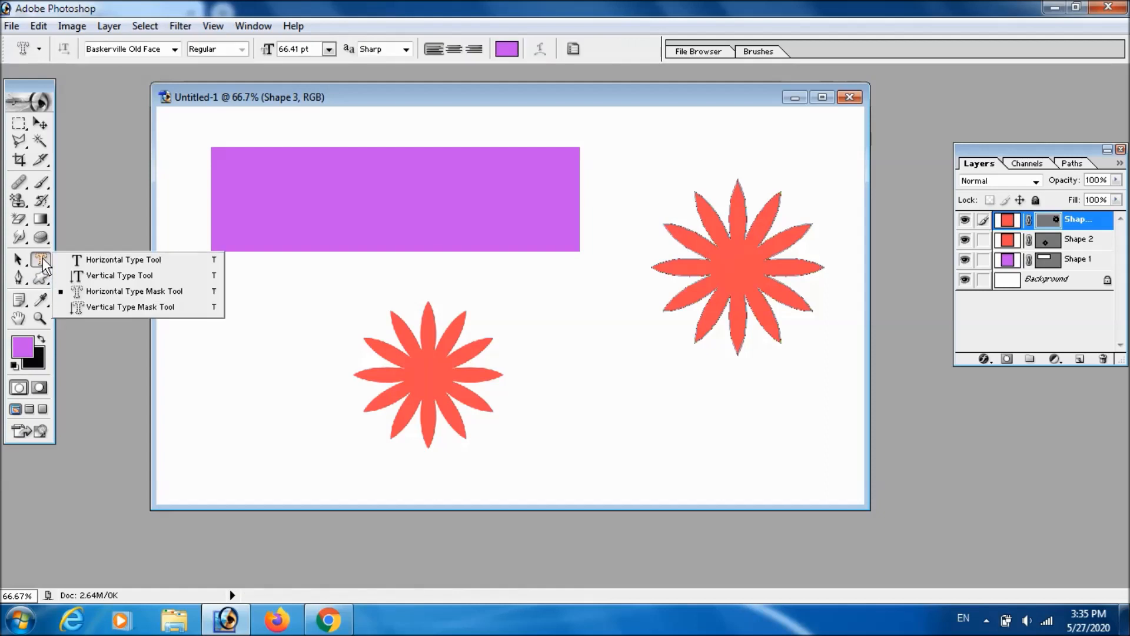
{"action": "left_click", "coordinate": [110, 260]}
{"action": "left_click", "coordinate": [263, 203]}
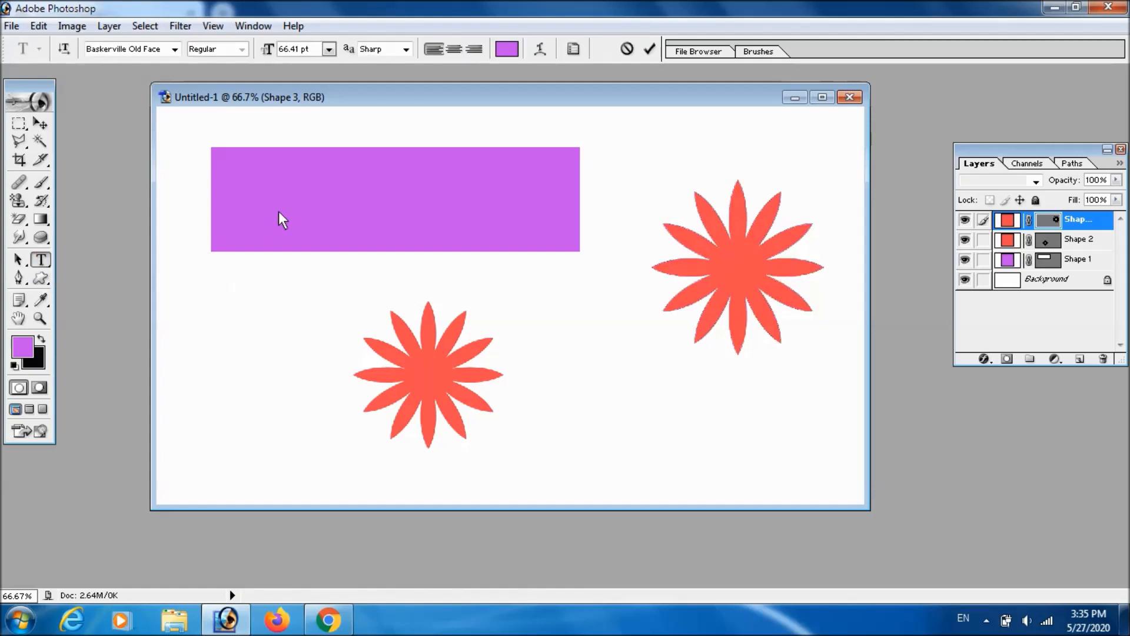
{"action": "type", "text": "my name is"}
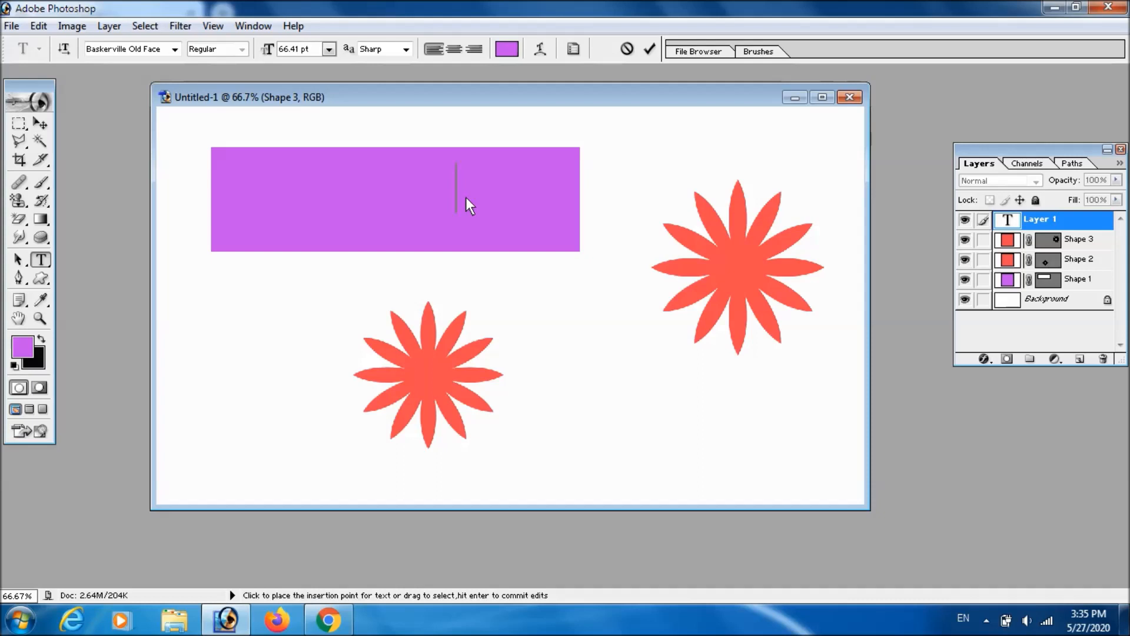
Change the colour of the whole text on the purple rectangle to red
{"action": "left_click_drag", "start_coordinate": [465, 197], "coordinate": [238, 188]}
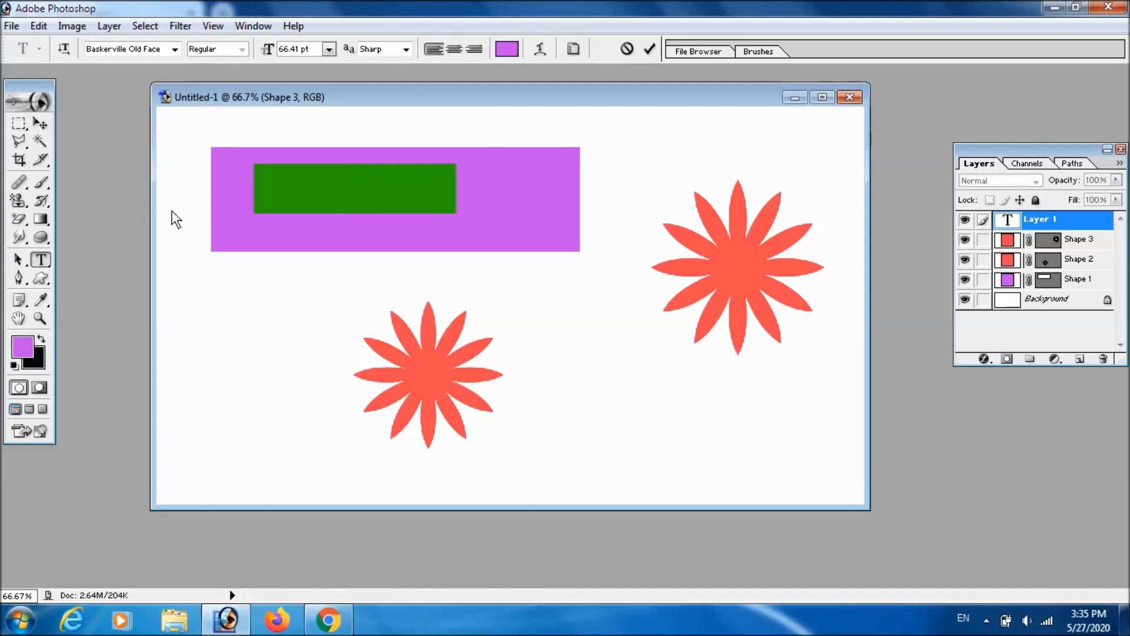
{"action": "left_click", "coordinate": [504, 50]}
{"action": "left_click", "coordinate": [607, 225]}
{"action": "left_click", "coordinate": [730, 206]}
{"action": "left_click", "coordinate": [456, 197]}
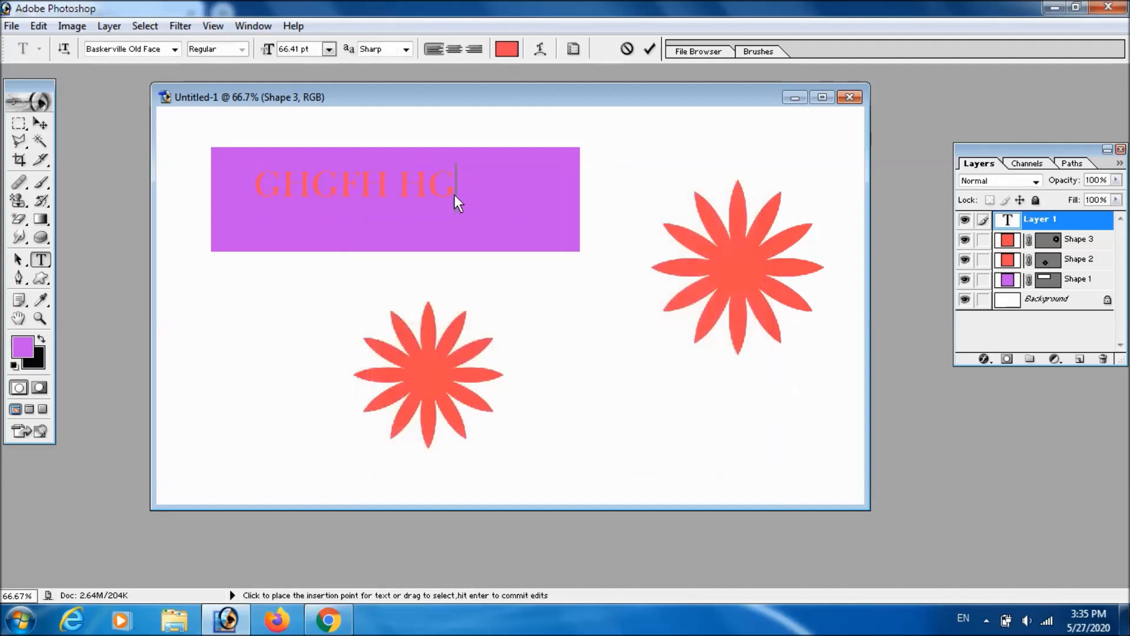
Set the colour of the whole text on the purple rectangle to black
{"action": "left_click_drag", "start_coordinate": [459, 196], "coordinate": [251, 184]}
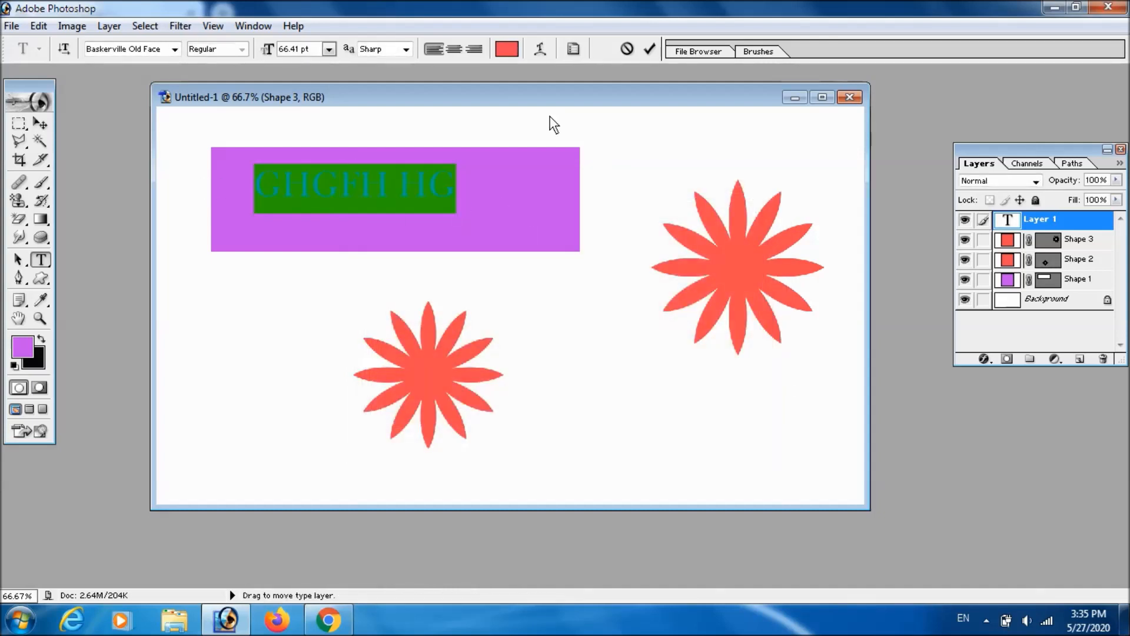
{"action": "left_click", "coordinate": [507, 53]}
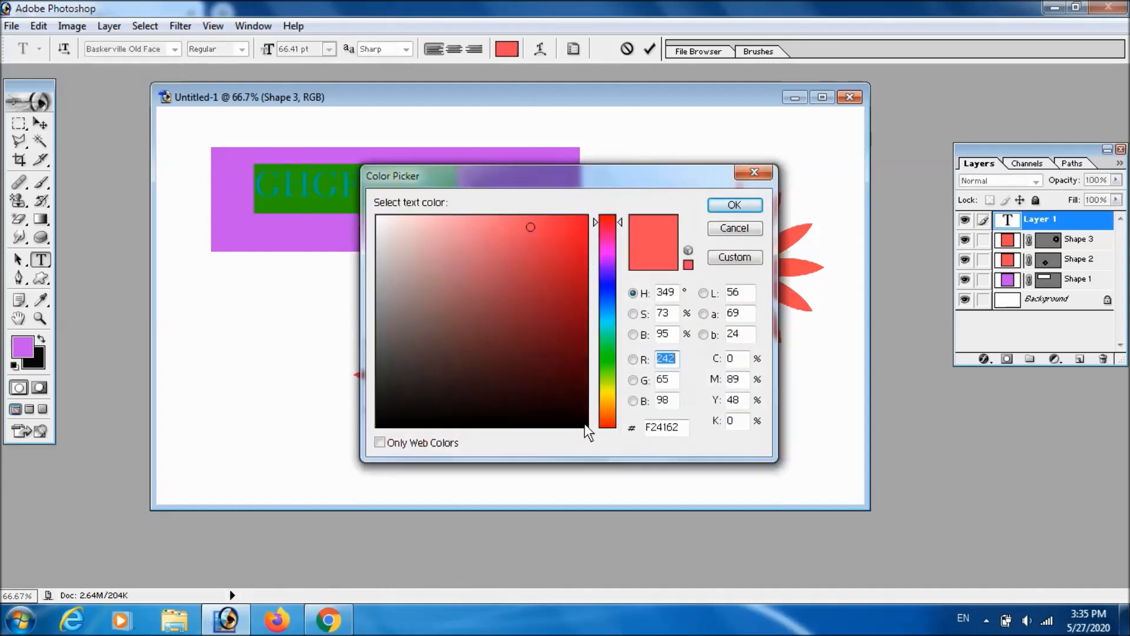
{"action": "left_click", "coordinate": [584, 423]}
{"action": "left_click", "coordinate": [736, 207]}
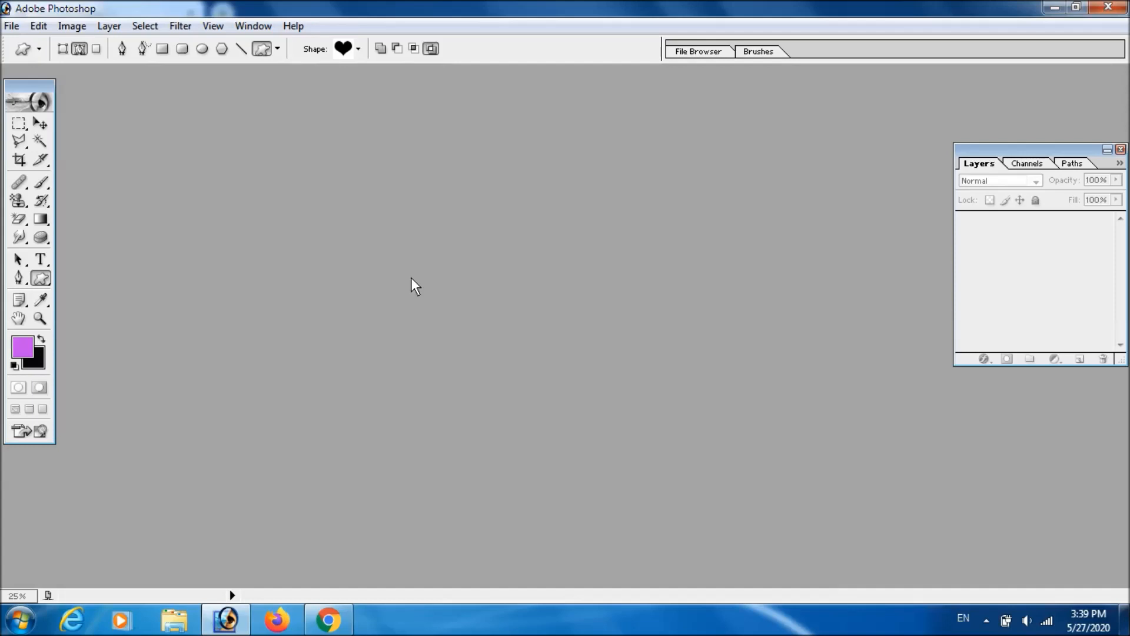
{"action": "double_click", "coordinate": [507, 223]}
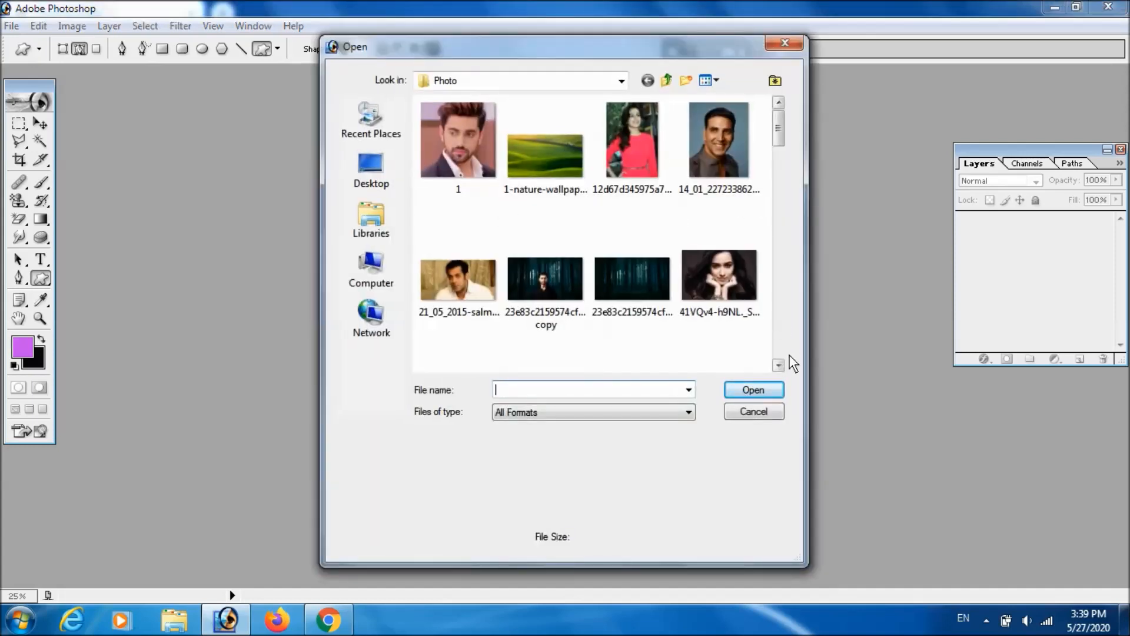
{"action": "double_click", "coordinate": [733, 284]}
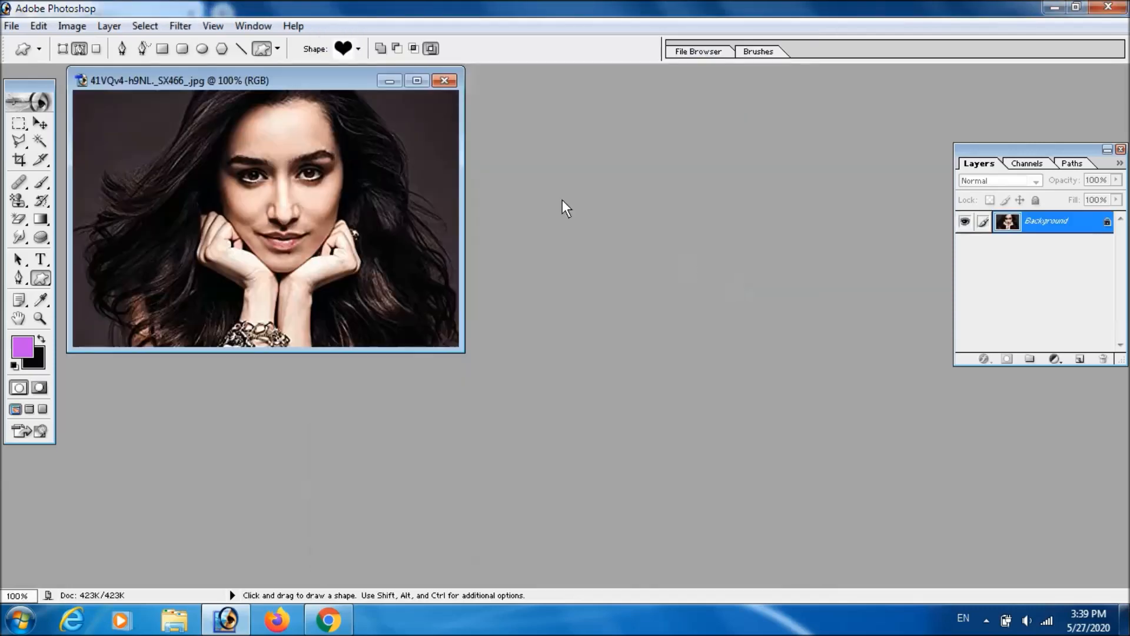
{"action": "left_click", "coordinate": [444, 80]}
Open the photo bollywood-actors-men-portrait-wallpaper-preview and place its window in the centre of the workspace
{"action": "double_click", "coordinate": [521, 188]}
{"action": "left_click_drag", "start_coordinate": [774, 133], "coordinate": [801, 231]}
{"action": "double_click", "coordinate": [743, 169]}
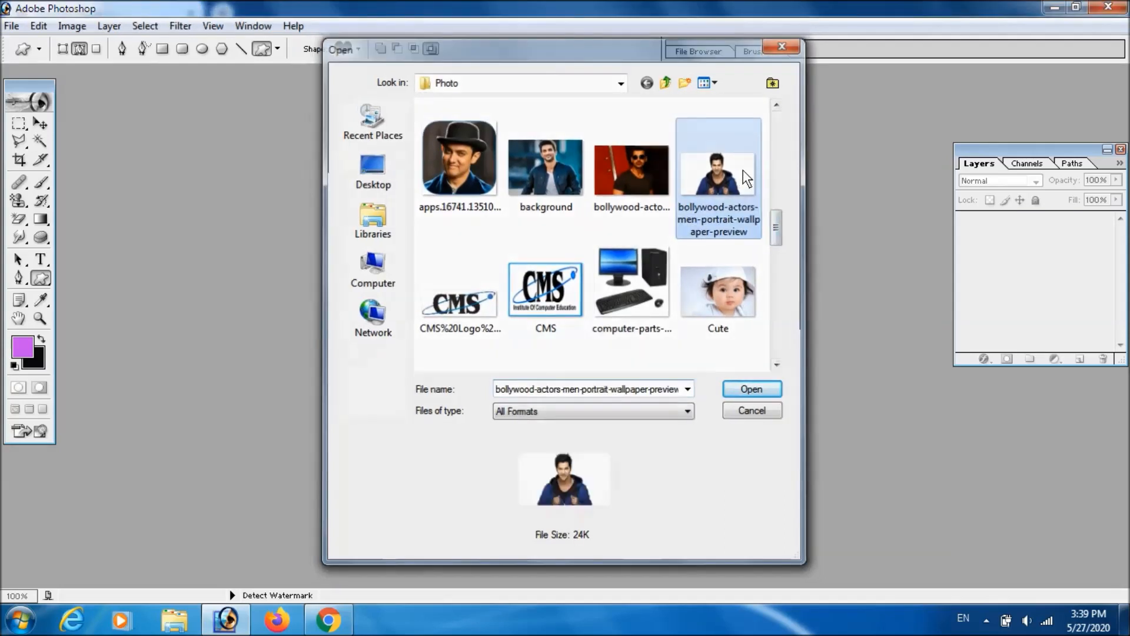
{"action": "left_click_drag", "start_coordinate": [461, 82], "coordinate": [630, 129]}
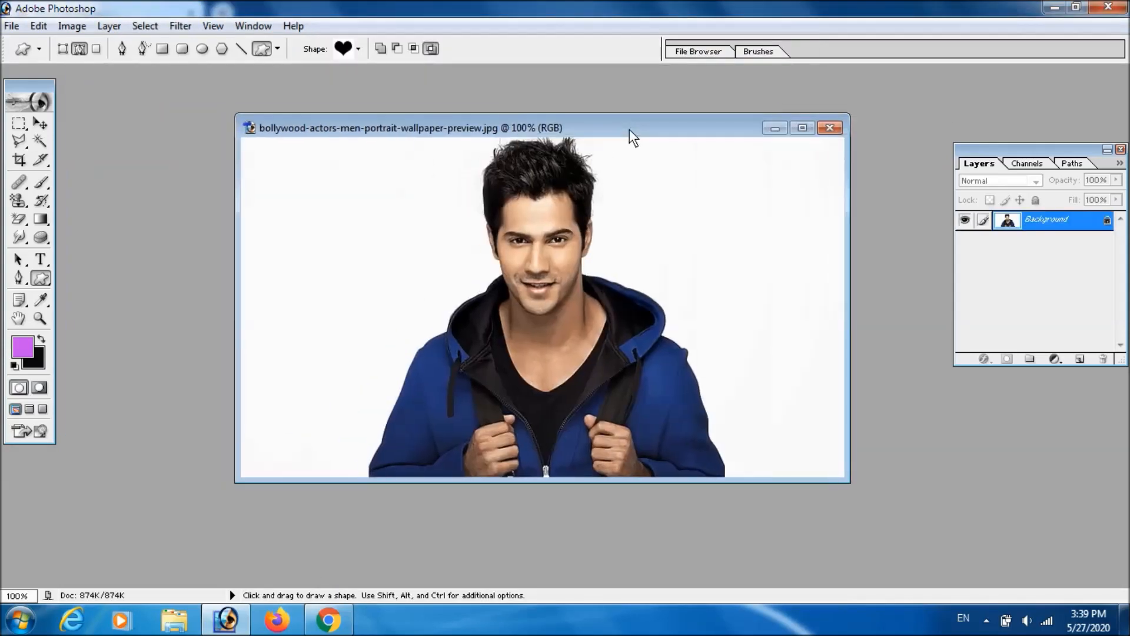
Try a large heart-shaped path over the man's head and chest with the Custom Shape Tool
{"action": "left_click_drag", "start_coordinate": [40, 279], "coordinate": [147, 358]}
{"action": "left_click", "coordinate": [358, 49]}
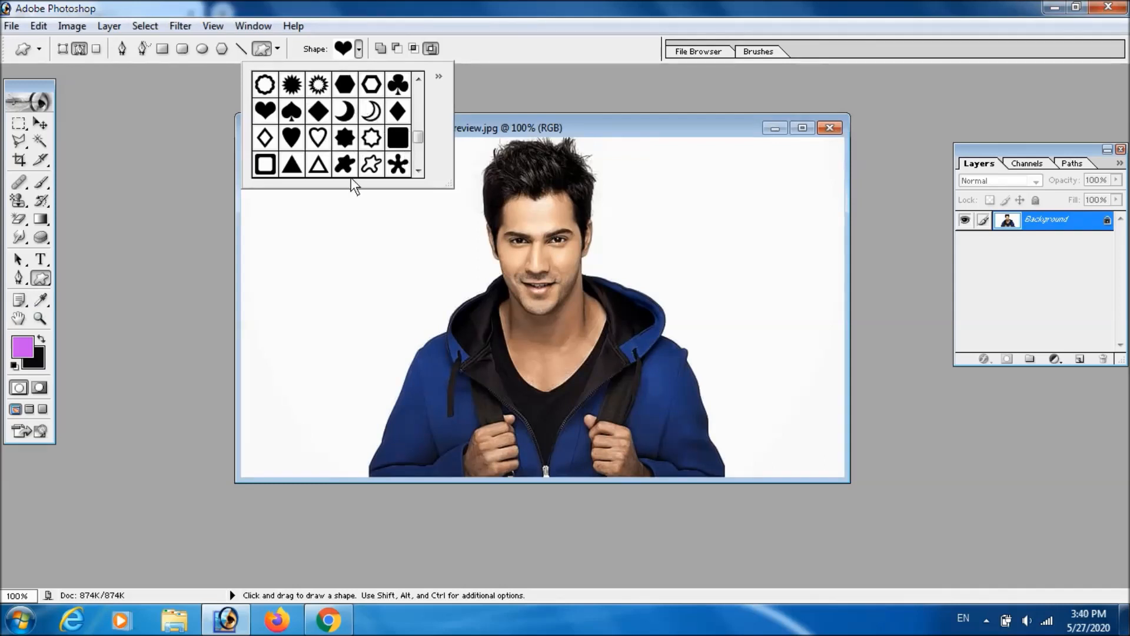
{"action": "scroll", "coordinate": [378, 105], "scroll_direction": "down", "scroll_amount": 5}
{"action": "scroll", "coordinate": [378, 105], "scroll_direction": "up", "scroll_amount": 5}
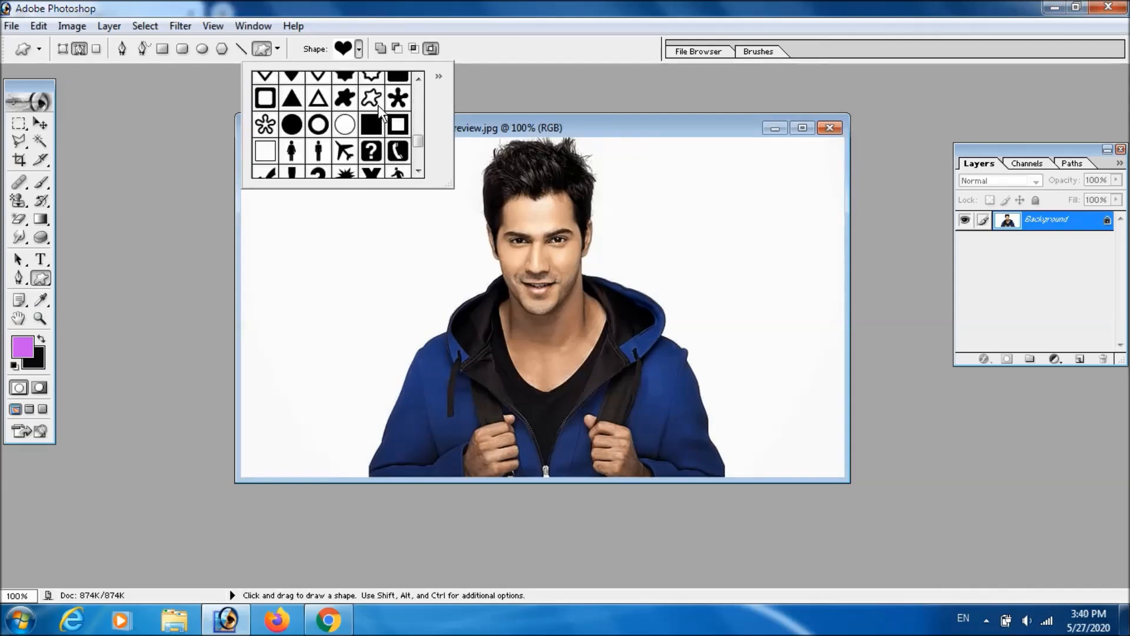
{"action": "left_click", "coordinate": [386, 232]}
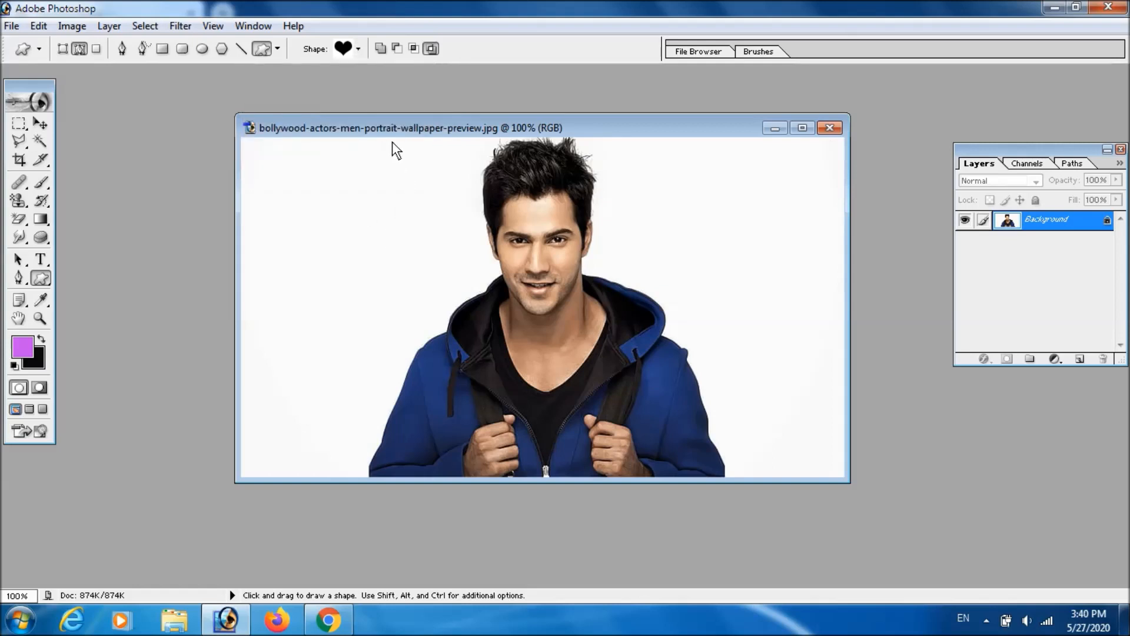
{"action": "left_click_drag", "start_coordinate": [402, 141], "coordinate": [677, 431]}
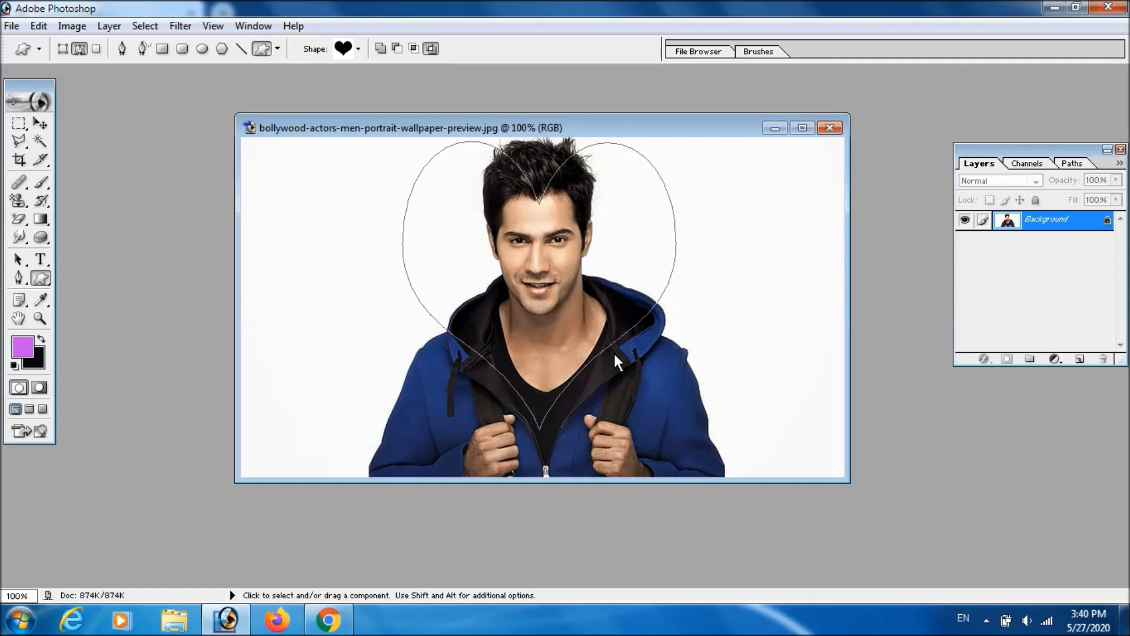
{"action": "key", "text": "ctrl+h"}
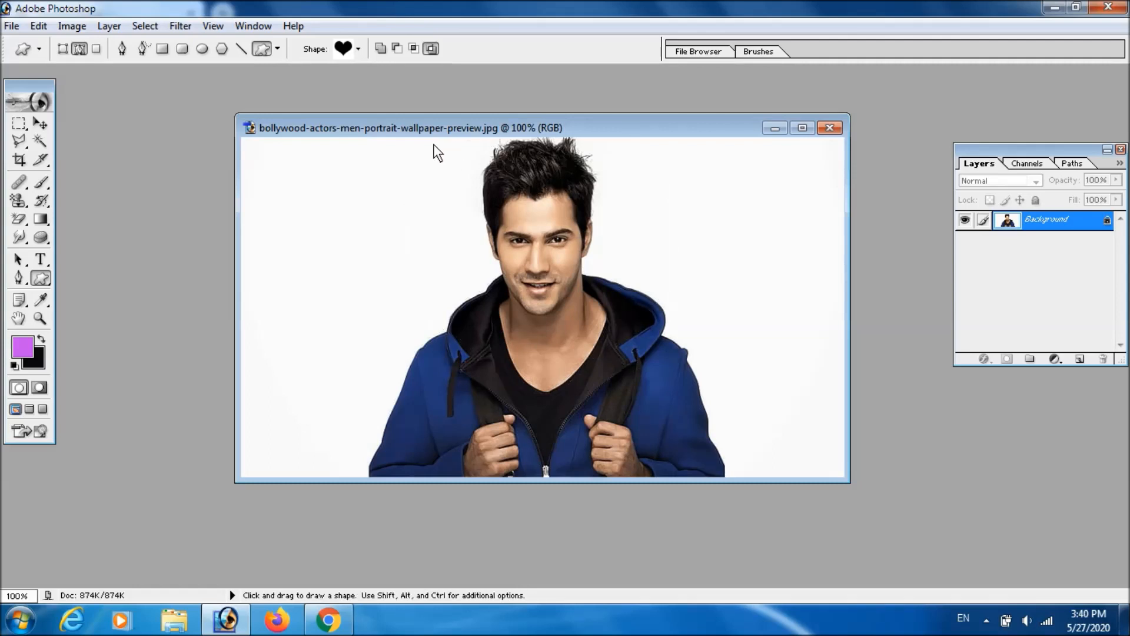
Draw a heart-shaped path around the man's face down to his upper chest and convert it to a selection
{"action": "left_click_drag", "start_coordinate": [421, 138], "coordinate": [651, 355]}
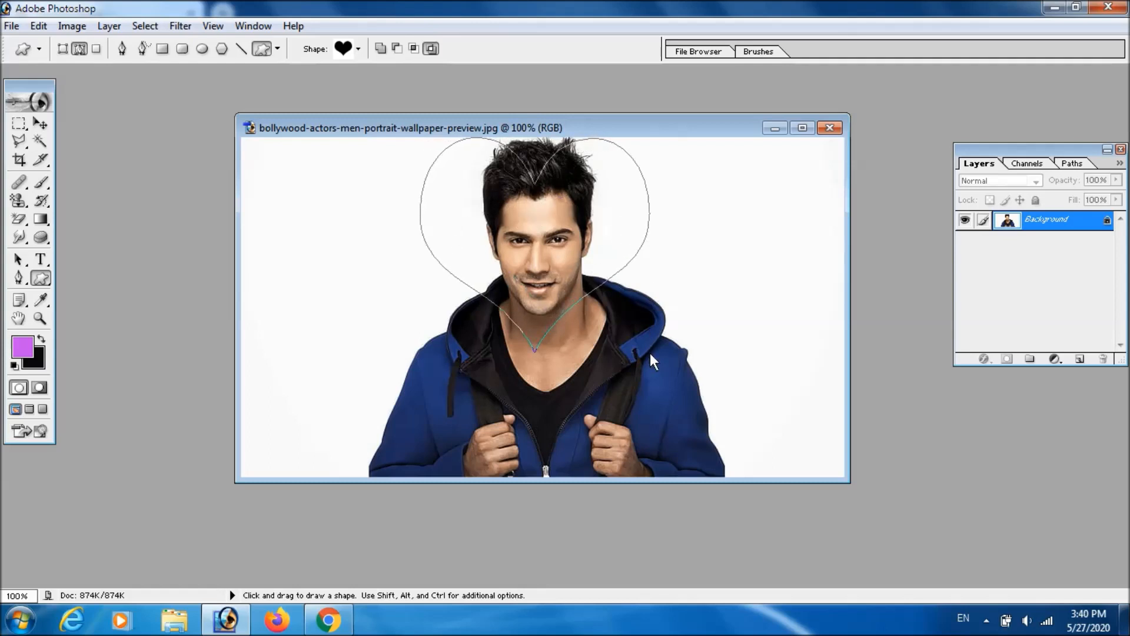
{"action": "key", "text": "ctrl"}
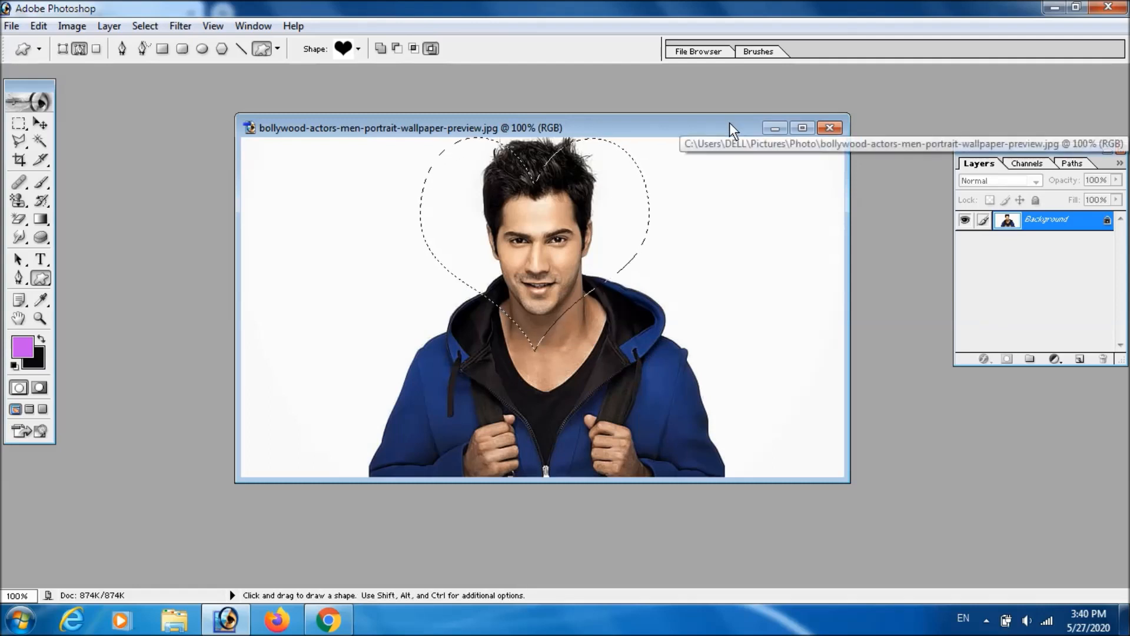
Open the forest image 23e83c2159574cf23c5c617e0566aac6 and arrange both windows so they overlap only partly, with the portrait photo in front
{"action": "left_click_drag", "start_coordinate": [729, 122], "coordinate": [540, 115]}
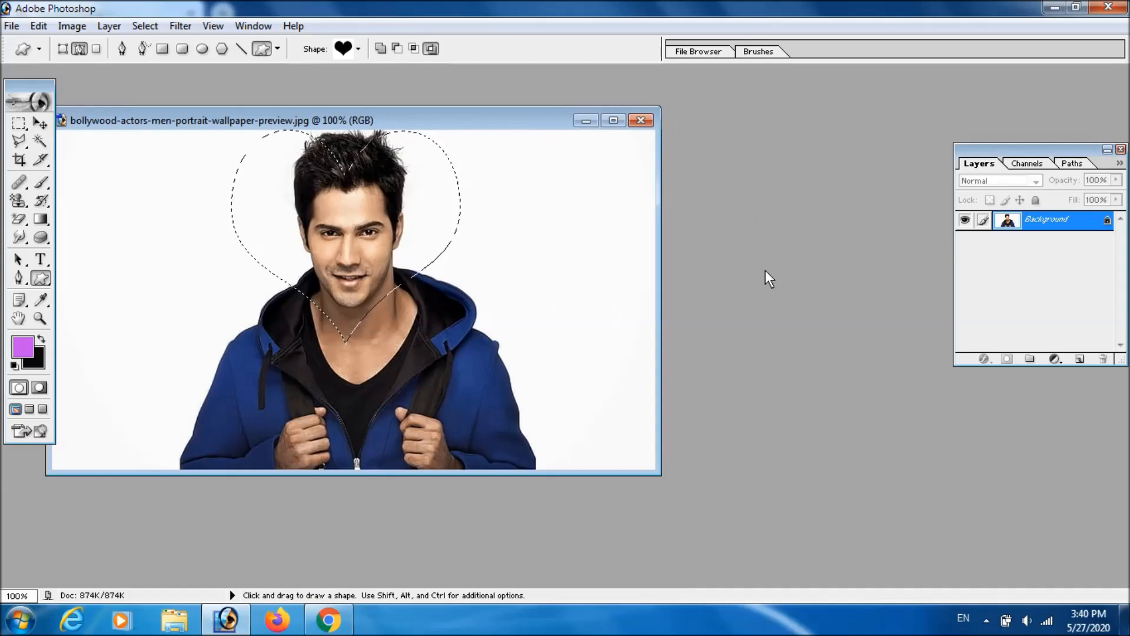
{"action": "key", "text": "ctrl+o"}
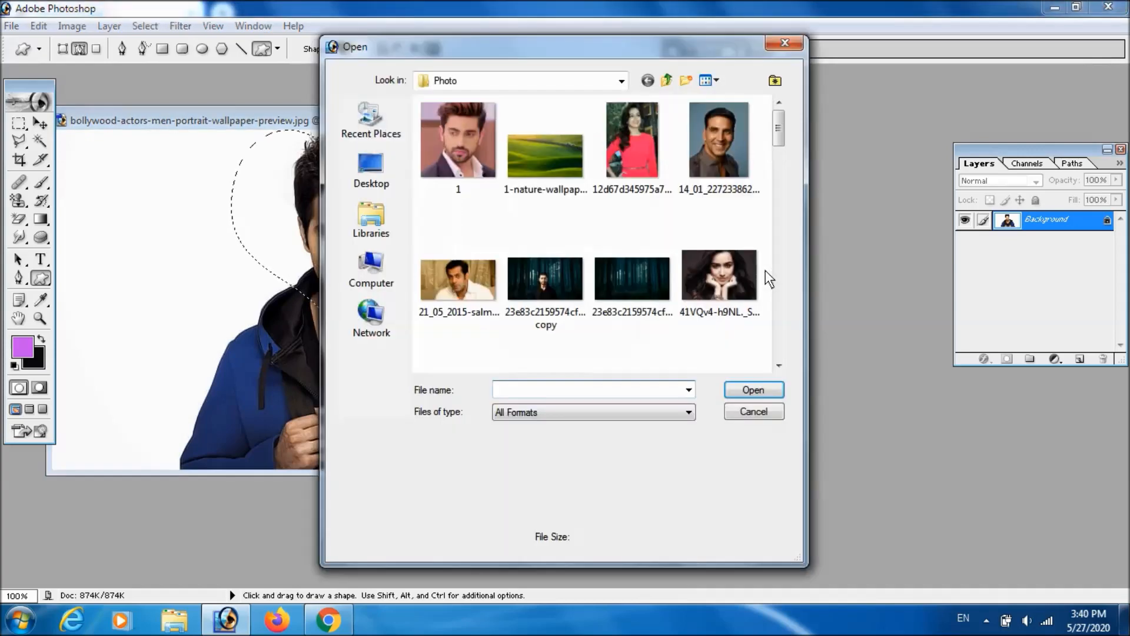
{"action": "left_click", "coordinate": [638, 284]}
{"action": "double_click", "coordinate": [638, 284]}
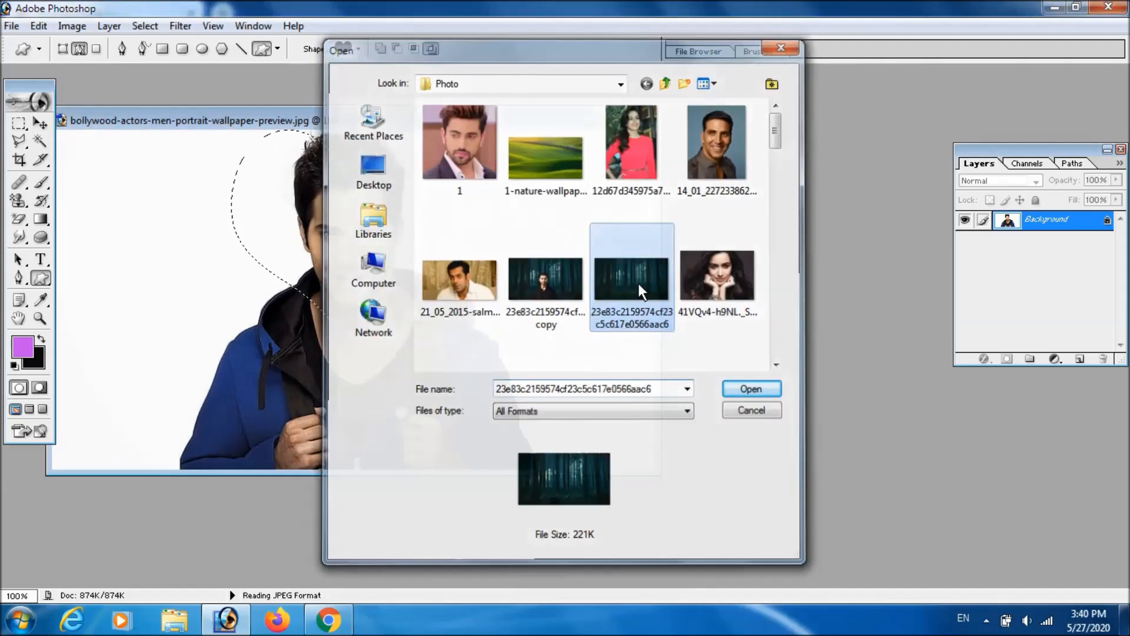
{"action": "left_click_drag", "start_coordinate": [620, 93], "coordinate": [888, 205]}
{"action": "left_click", "coordinate": [339, 180]}
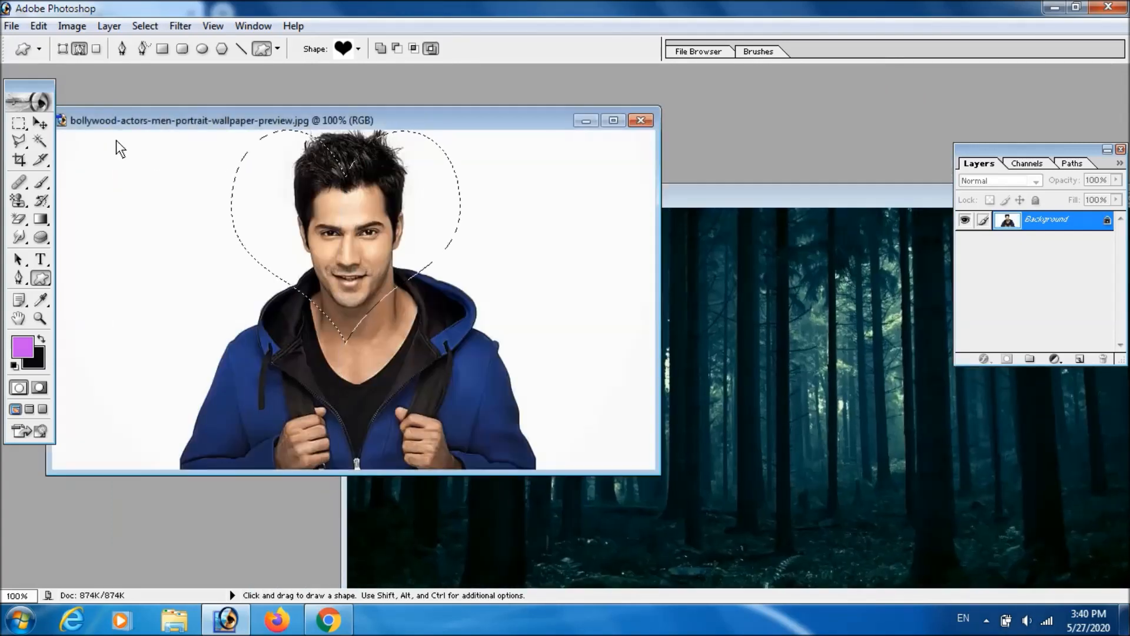
Move the heart-shaped selection of the man's face into the forest image and place it in the upper left part of the picture
{"action": "left_click", "coordinate": [40, 122]}
{"action": "left_click_drag", "start_coordinate": [370, 236], "coordinate": [884, 452]}
{"action": "left_click_drag", "start_coordinate": [759, 204], "coordinate": [509, 145]}
{"action": "left_click_drag", "start_coordinate": [603, 332], "coordinate": [425, 234]}
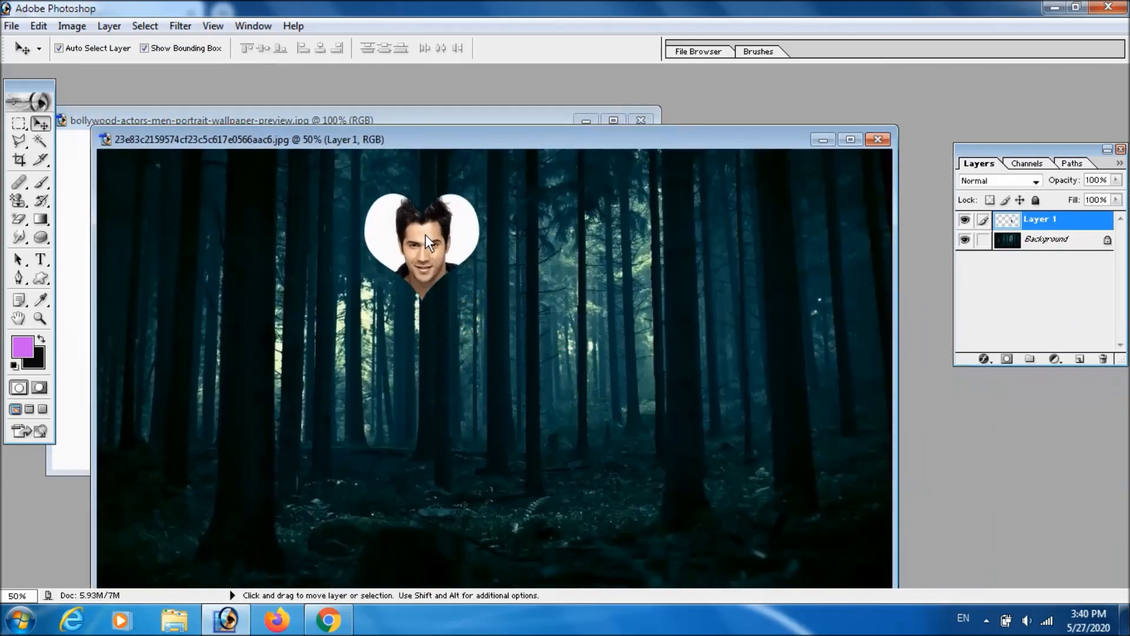
Enlarge the heart-shaped face to about twice its width and nearly three times its height, and place it in the middle of the forest
{"action": "left_click_drag", "start_coordinate": [482, 310], "coordinate": [531, 436]}
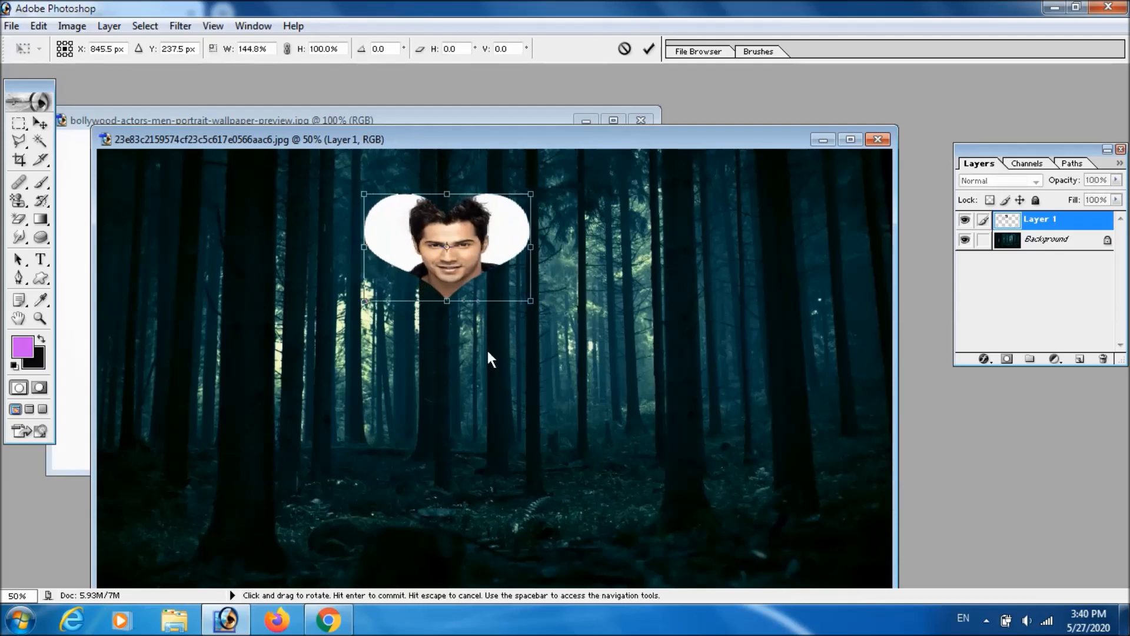
{"action": "left_click_drag", "start_coordinate": [468, 306], "coordinate": [606, 487]}
{"action": "key", "text": "Return"}
{"action": "left_click_drag", "start_coordinate": [546, 284], "coordinate": [532, 257]}
{"action": "left_click_drag", "start_coordinate": [550, 145], "coordinate": [538, 218]}
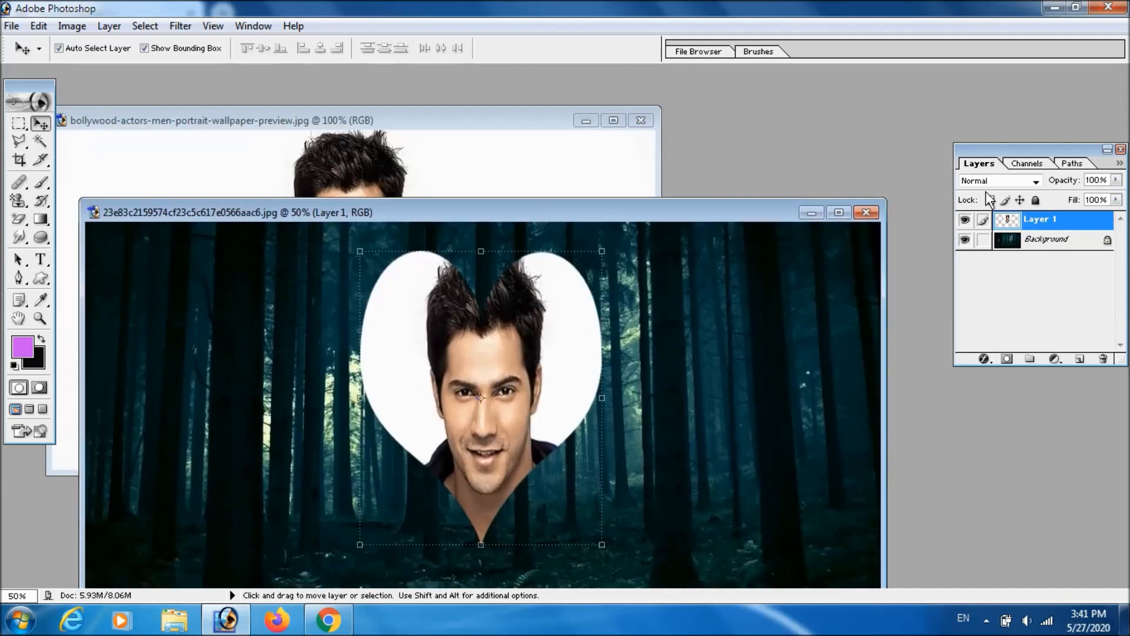
Reduce the heart layer's opacity to 68% and place one copy of the heart on each side of it
{"action": "left_click", "coordinate": [1116, 180]}
{"action": "left_click_drag", "start_coordinate": [1115, 196], "coordinate": [1090, 203]}
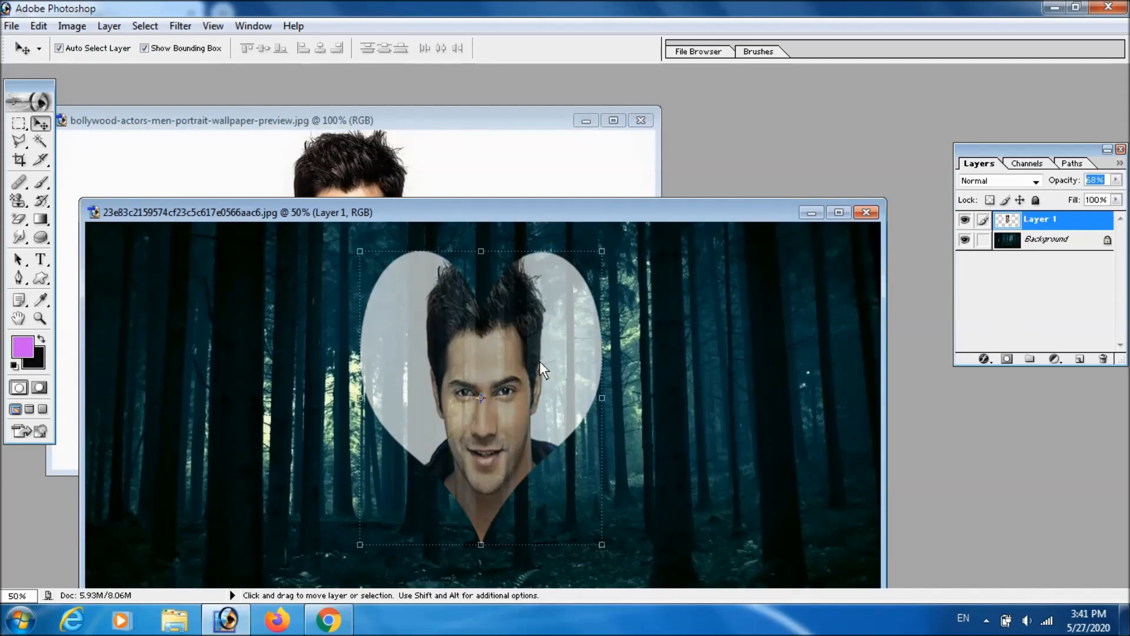
{"action": "left_click_drag", "start_coordinate": [539, 362], "coordinate": [805, 364], "text": "alt"}
{"action": "left_click_drag", "start_coordinate": [584, 398], "coordinate": [286, 411], "text": "alt"}
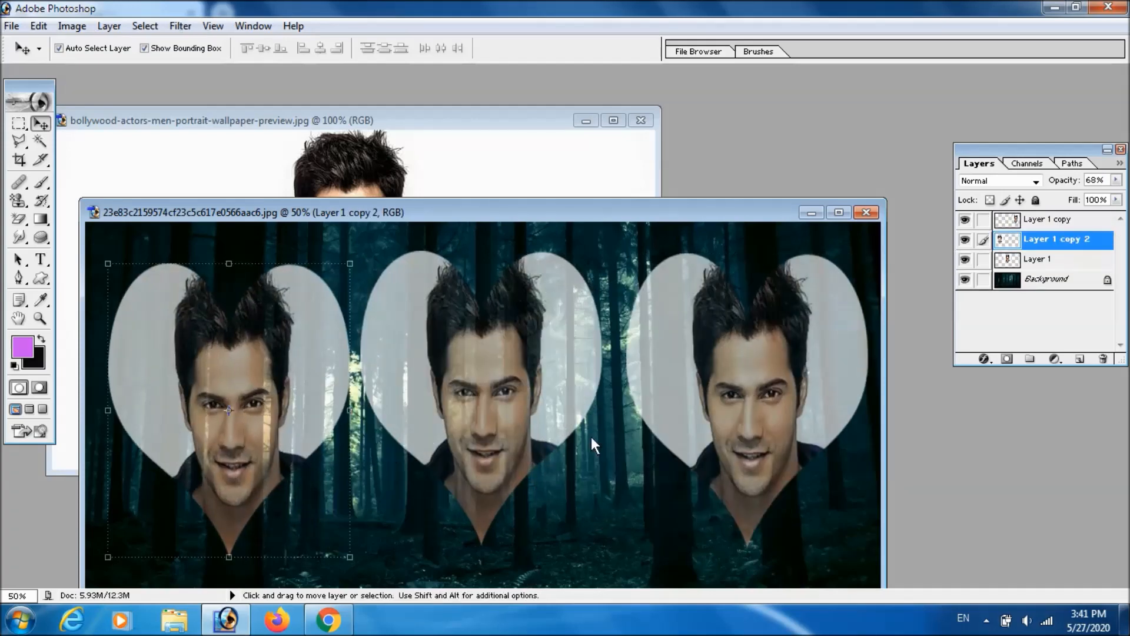
Close the forest image and the portrait photo without saving the changes
{"action": "left_click", "coordinate": [651, 157]}
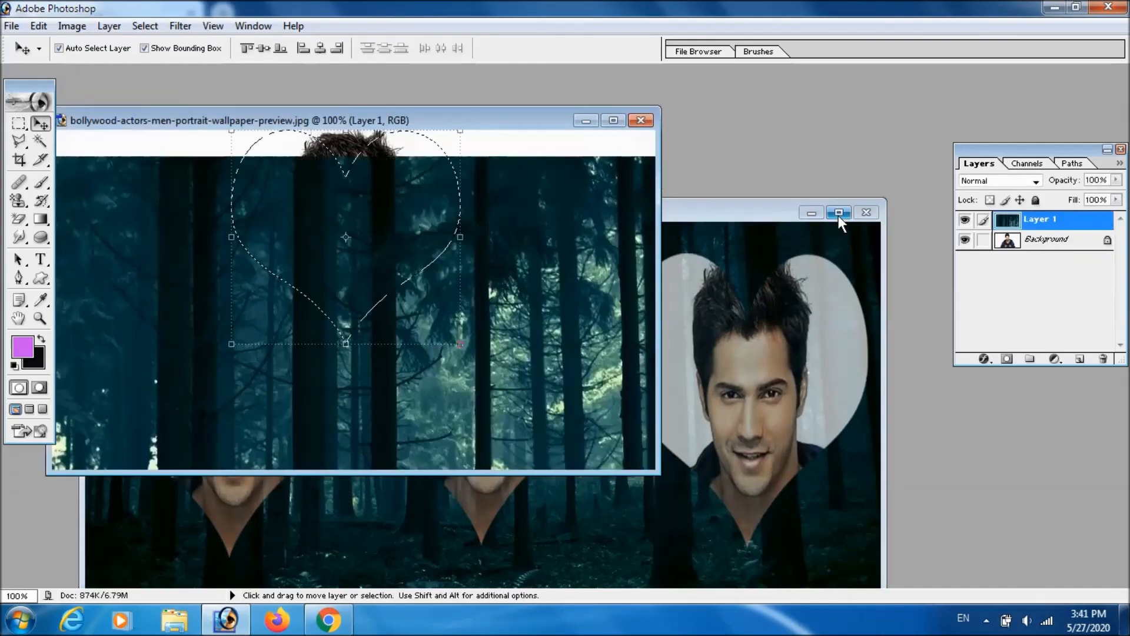
{"action": "left_click", "coordinate": [874, 213]}
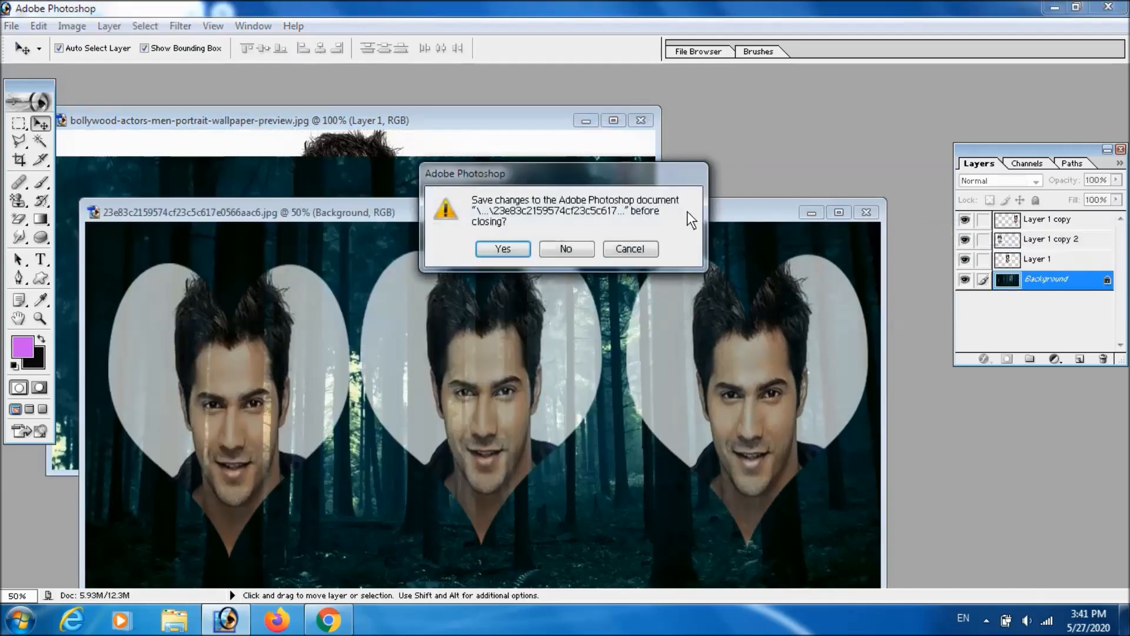
{"action": "left_click", "coordinate": [555, 246]}
{"action": "left_click", "coordinate": [643, 121]}
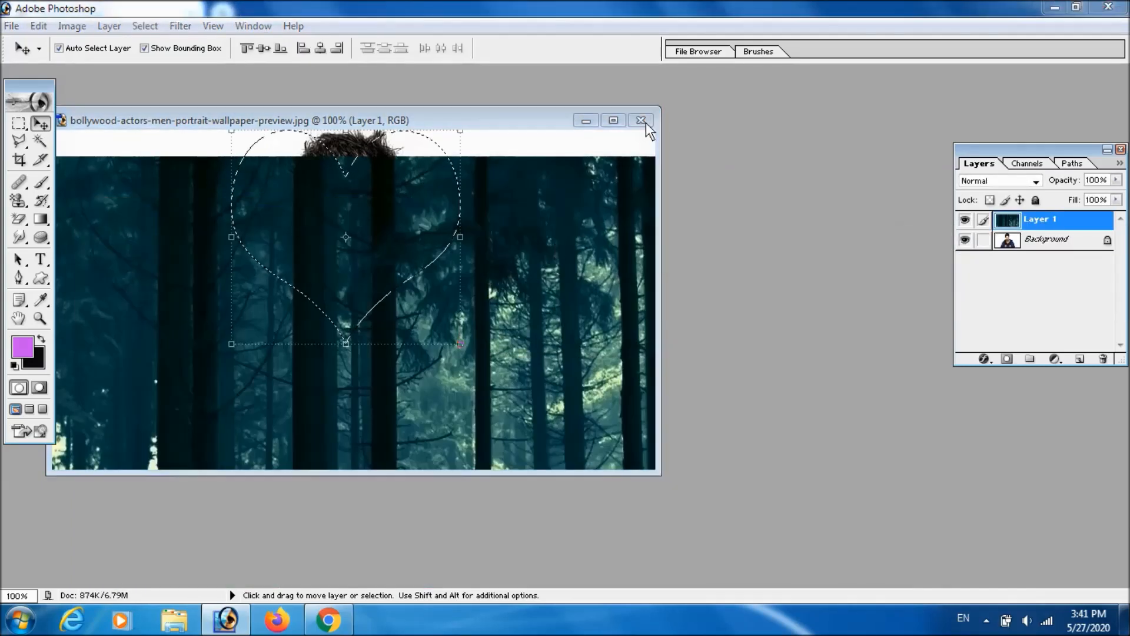
{"action": "left_click", "coordinate": [573, 246]}
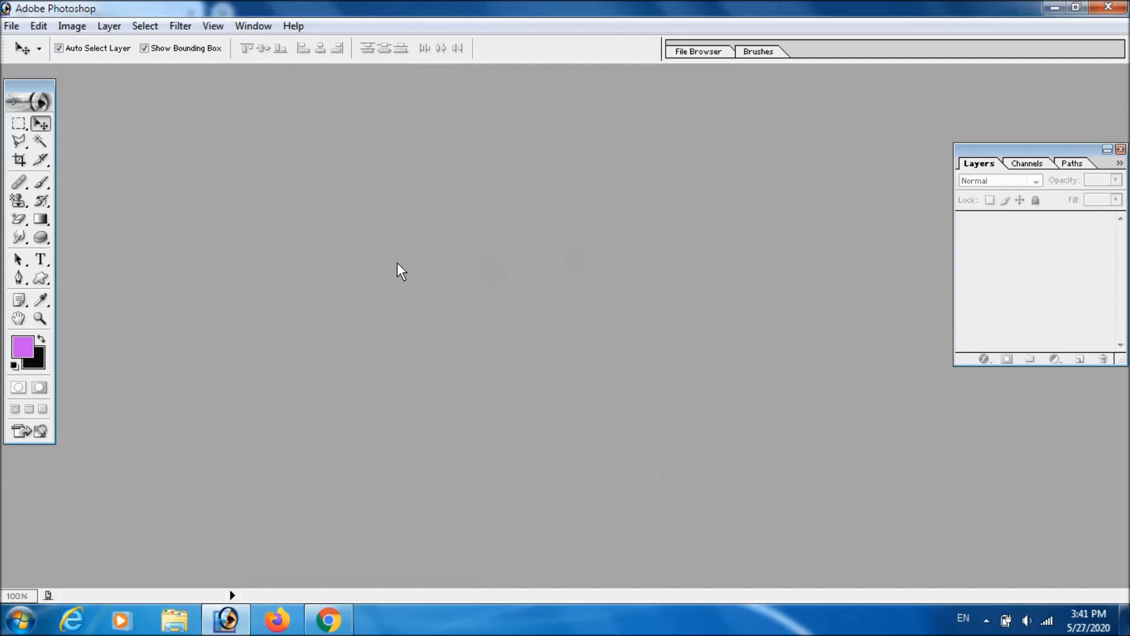
{"action": "key", "text": "ctrl+o"}
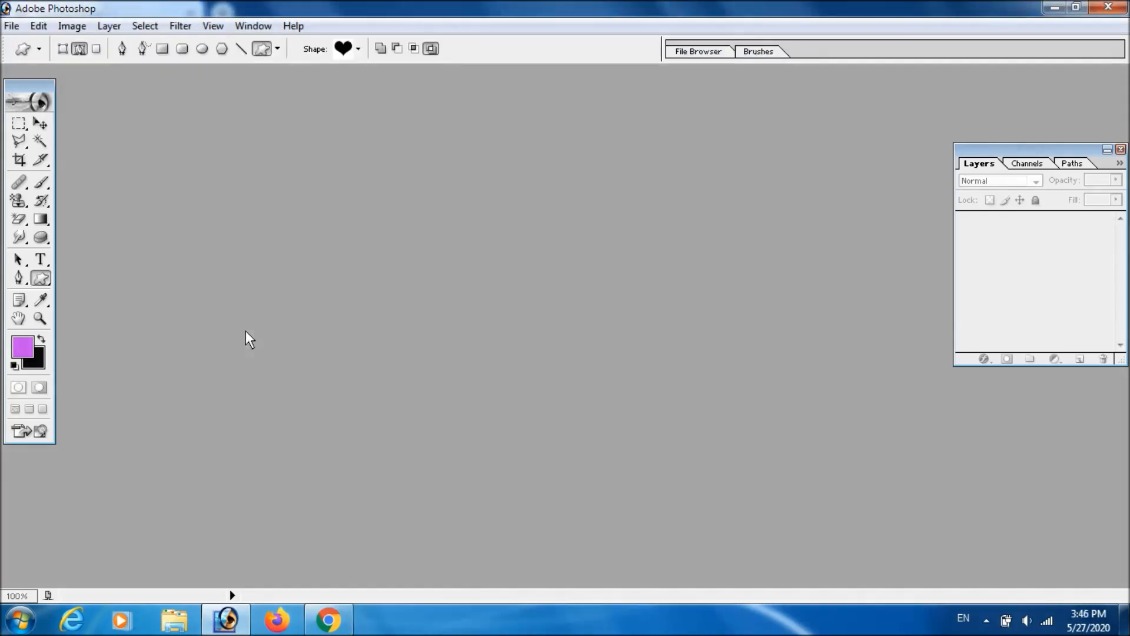